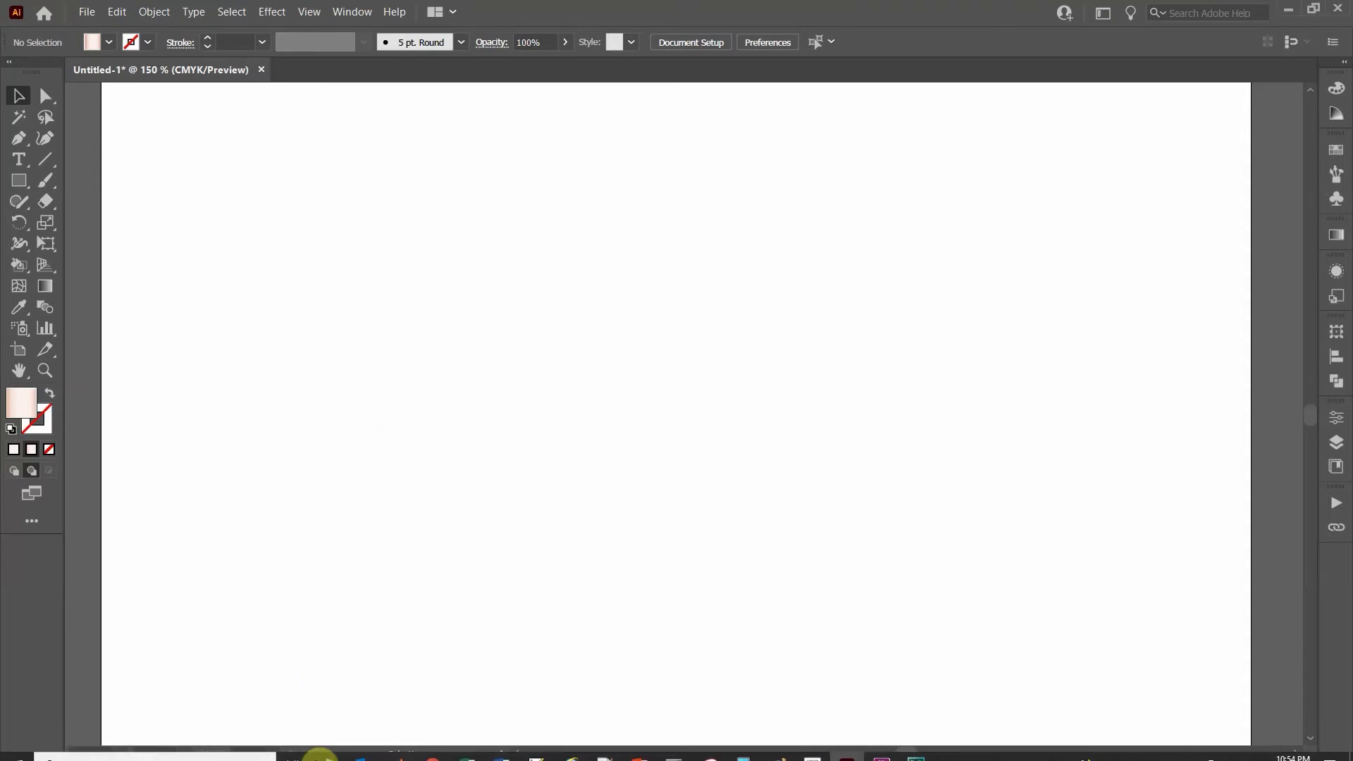
# Step: Switch to the Excel workbook and examine the table's daily values and the average formulas beside them
pyautogui.moveTo(479, 746)
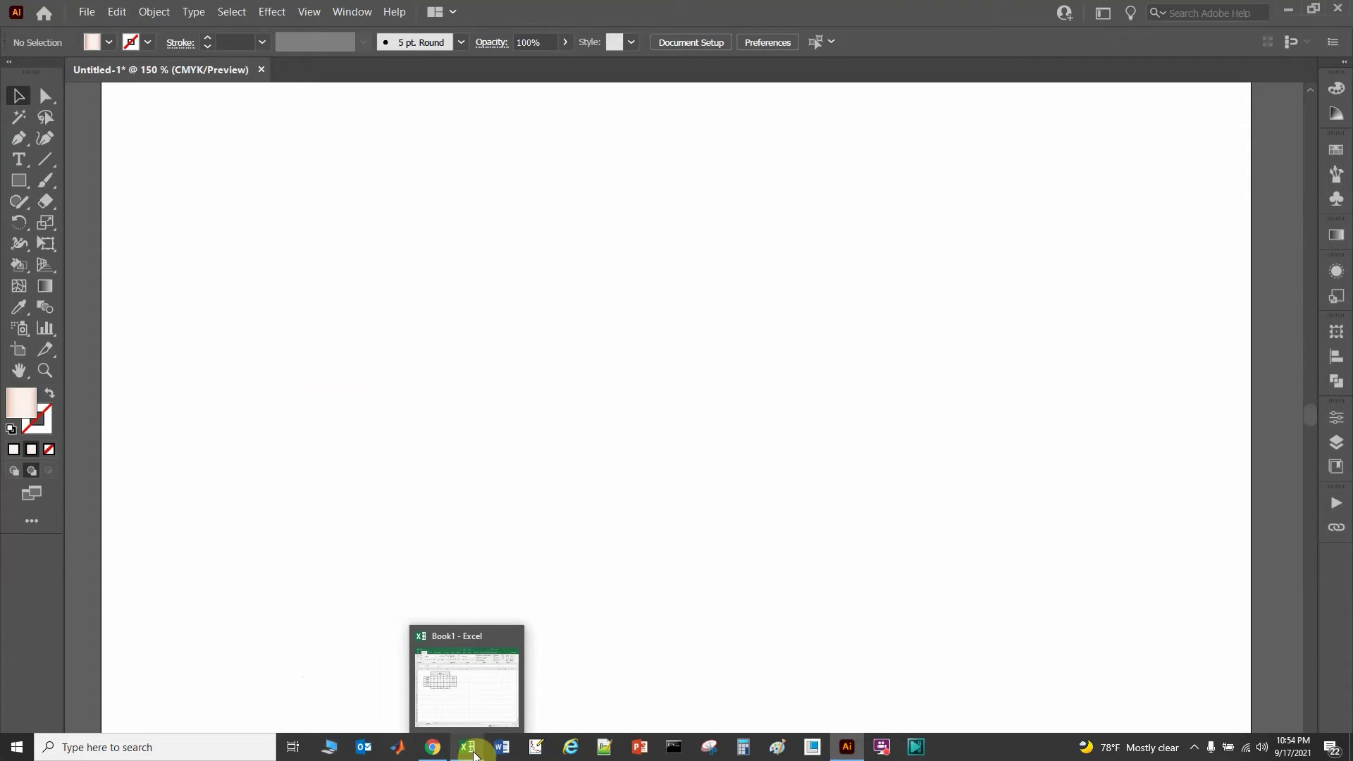
pyautogui.click(468, 747)
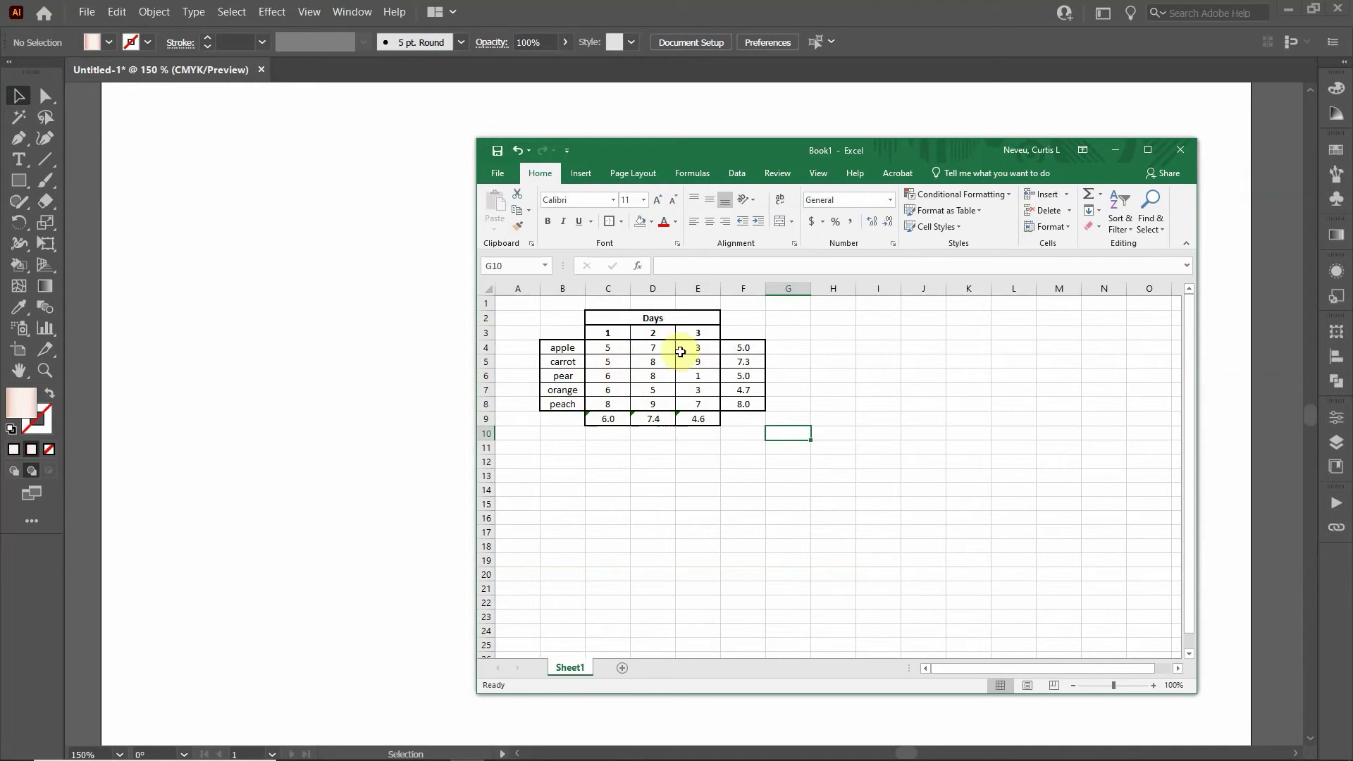
pyautogui.click(714, 403)
pyautogui.click(712, 374)
pyautogui.click(646, 374)
pyautogui.click(655, 338)
pyautogui.click(595, 362)
pyautogui.click(607, 389)
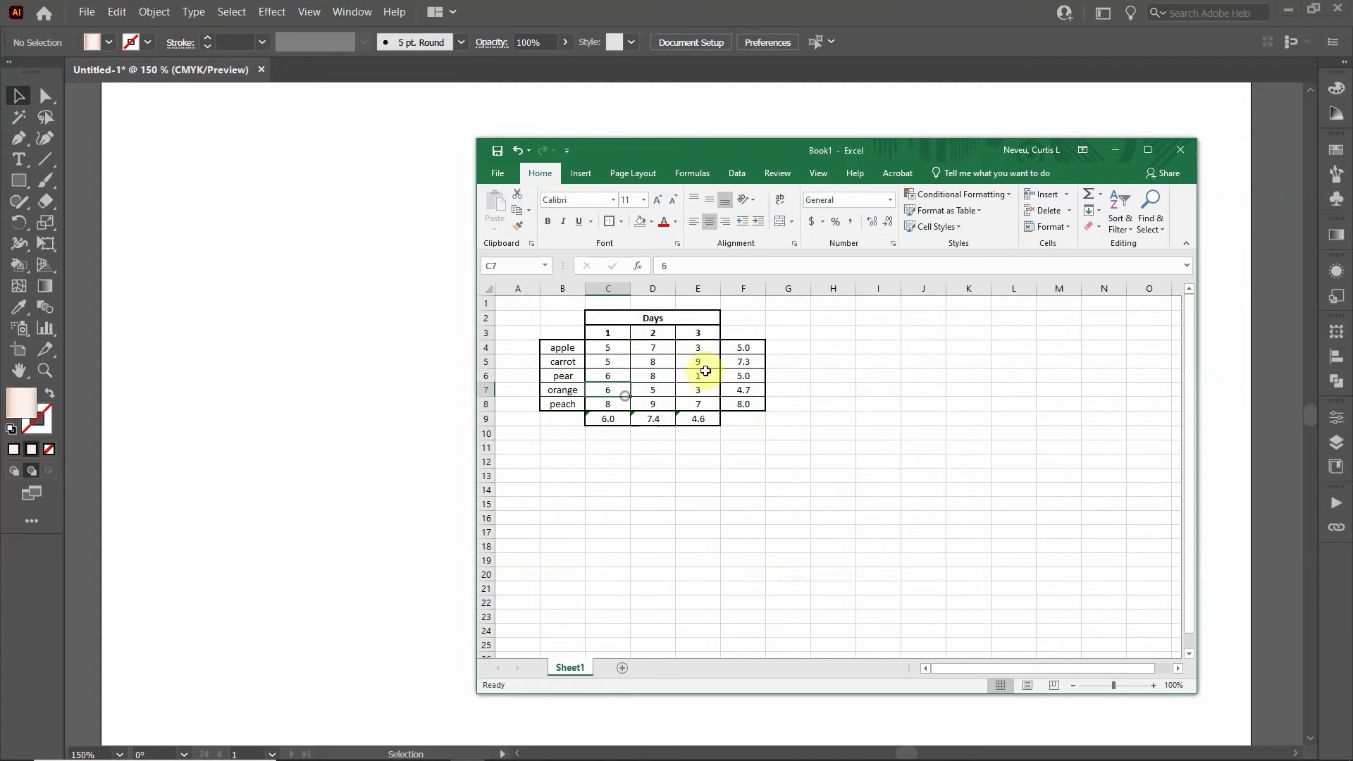
pyautogui.click(701, 336)
pyautogui.click(747, 377)
pyautogui.click(747, 348)
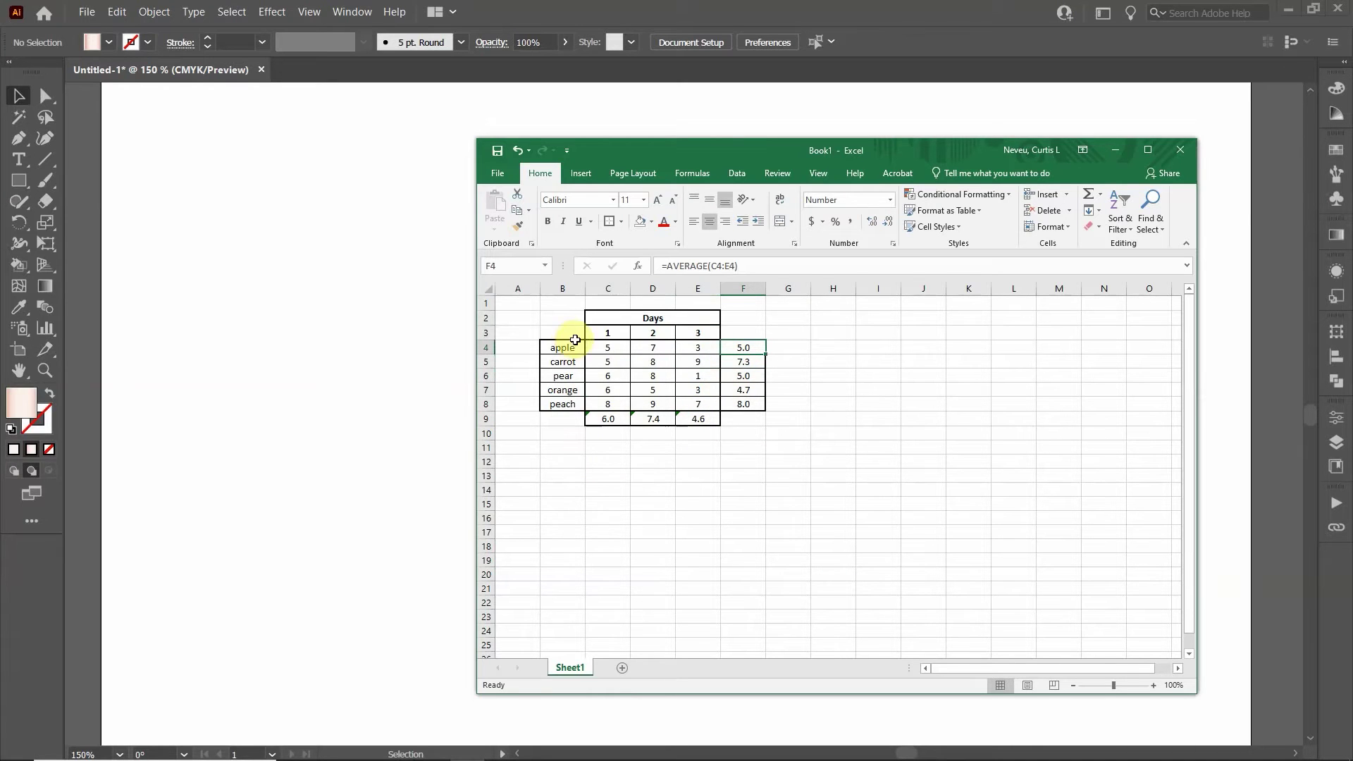
# Step: Fill the fruit names in B4:B8 with light blue and the Days header in C2:E3 with light orange
pyautogui.moveTo(568, 347); pyautogui.dragTo(565, 404)
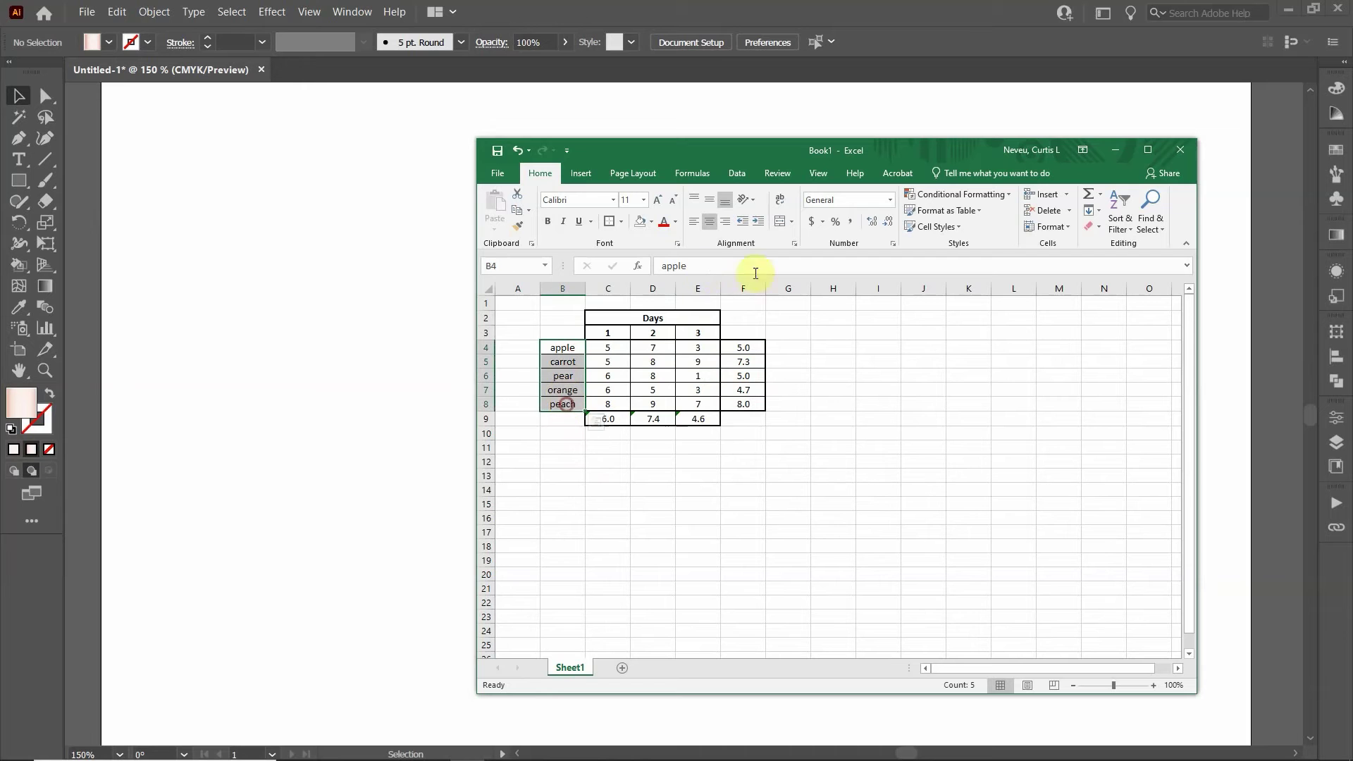
pyautogui.click(650, 221)
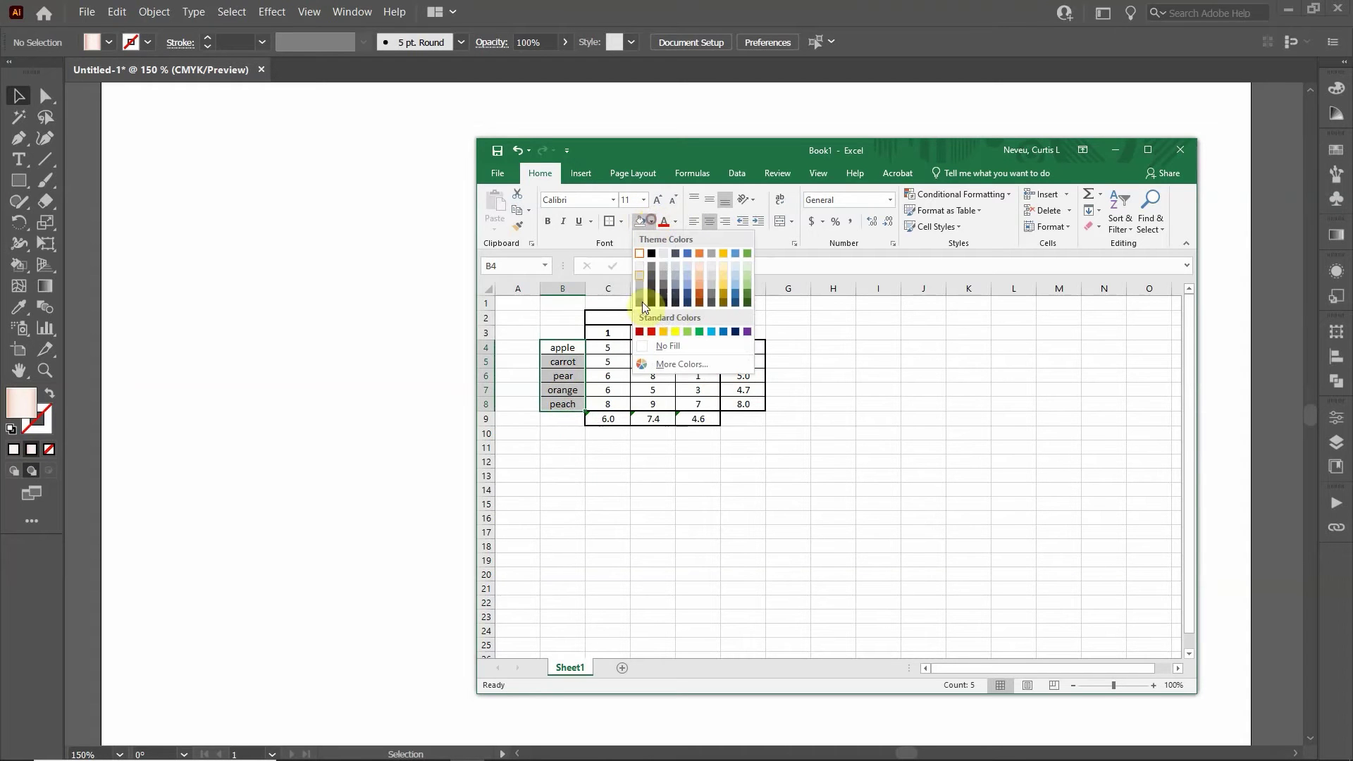
pyautogui.click(688, 267)
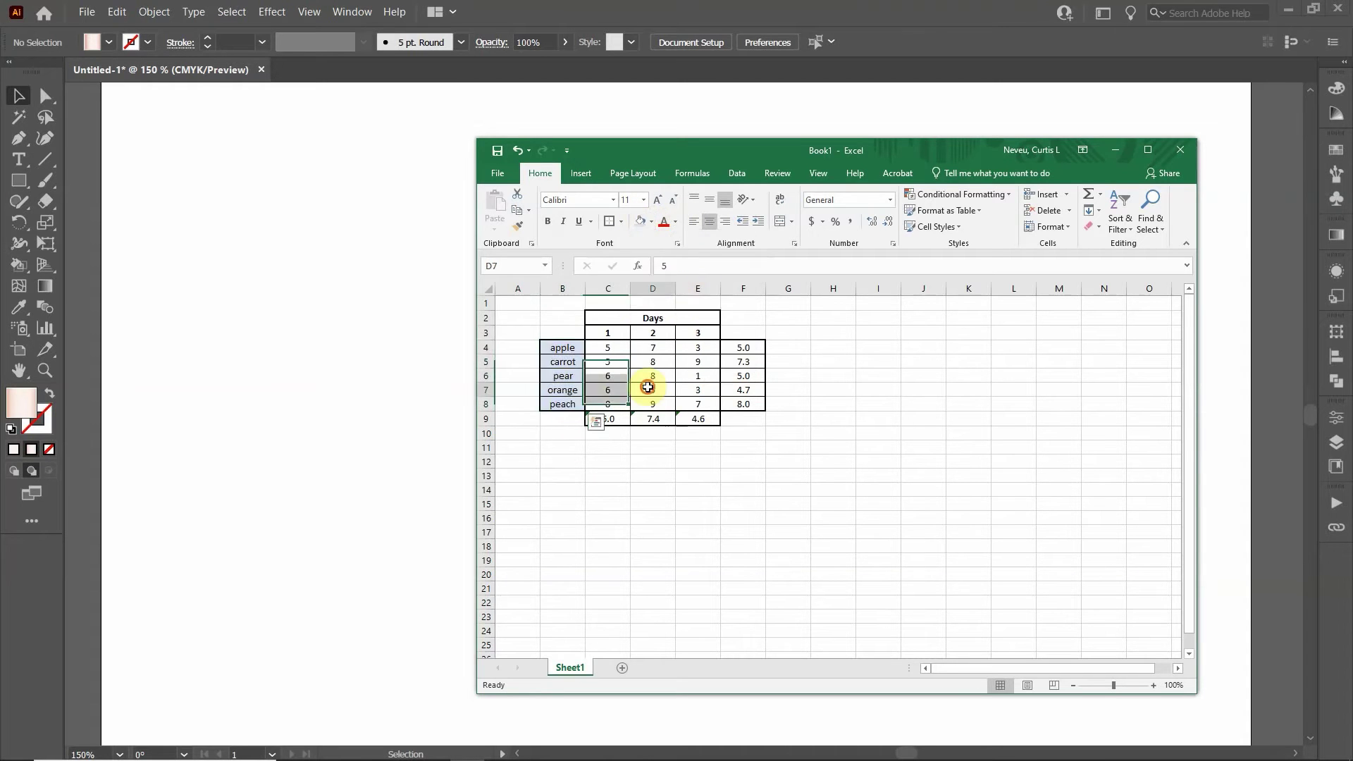
pyautogui.moveTo(609, 317); pyautogui.dragTo(679, 331)
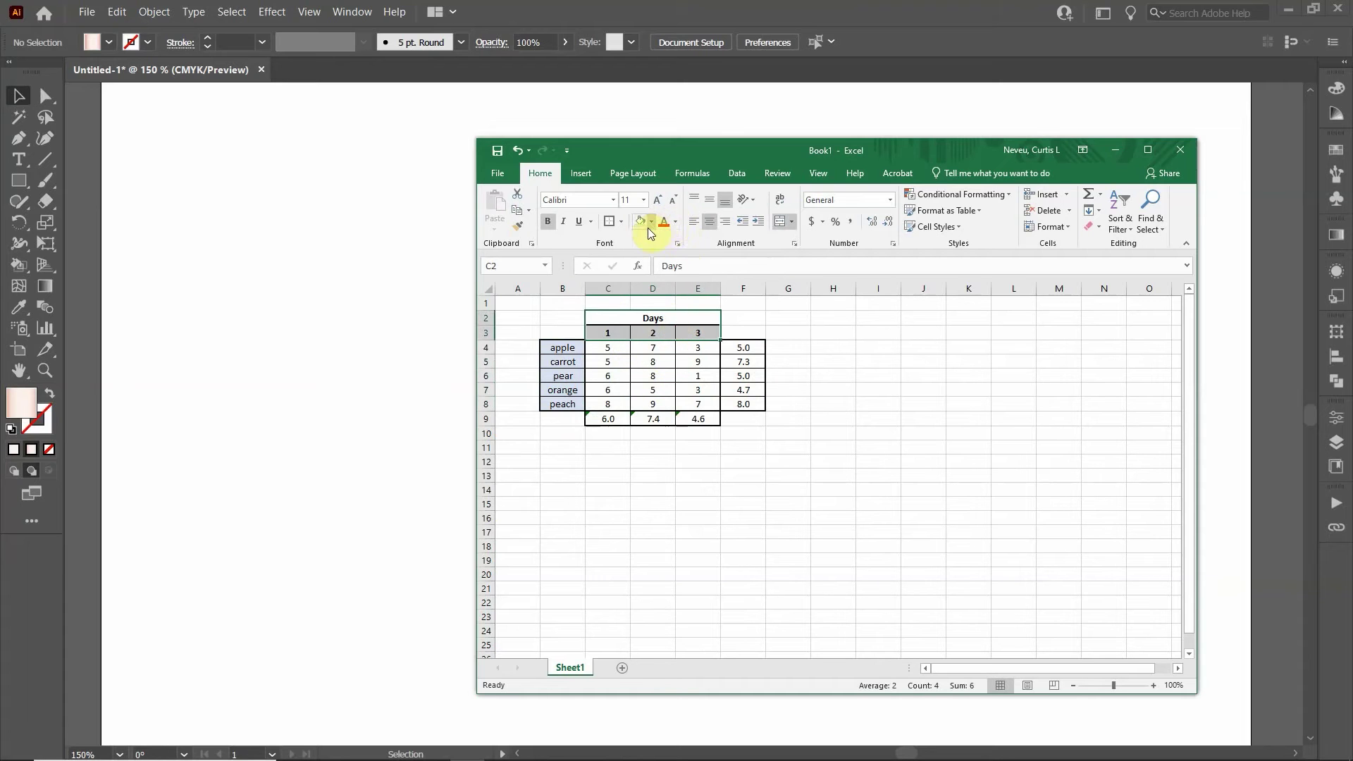
pyautogui.click(649, 223)
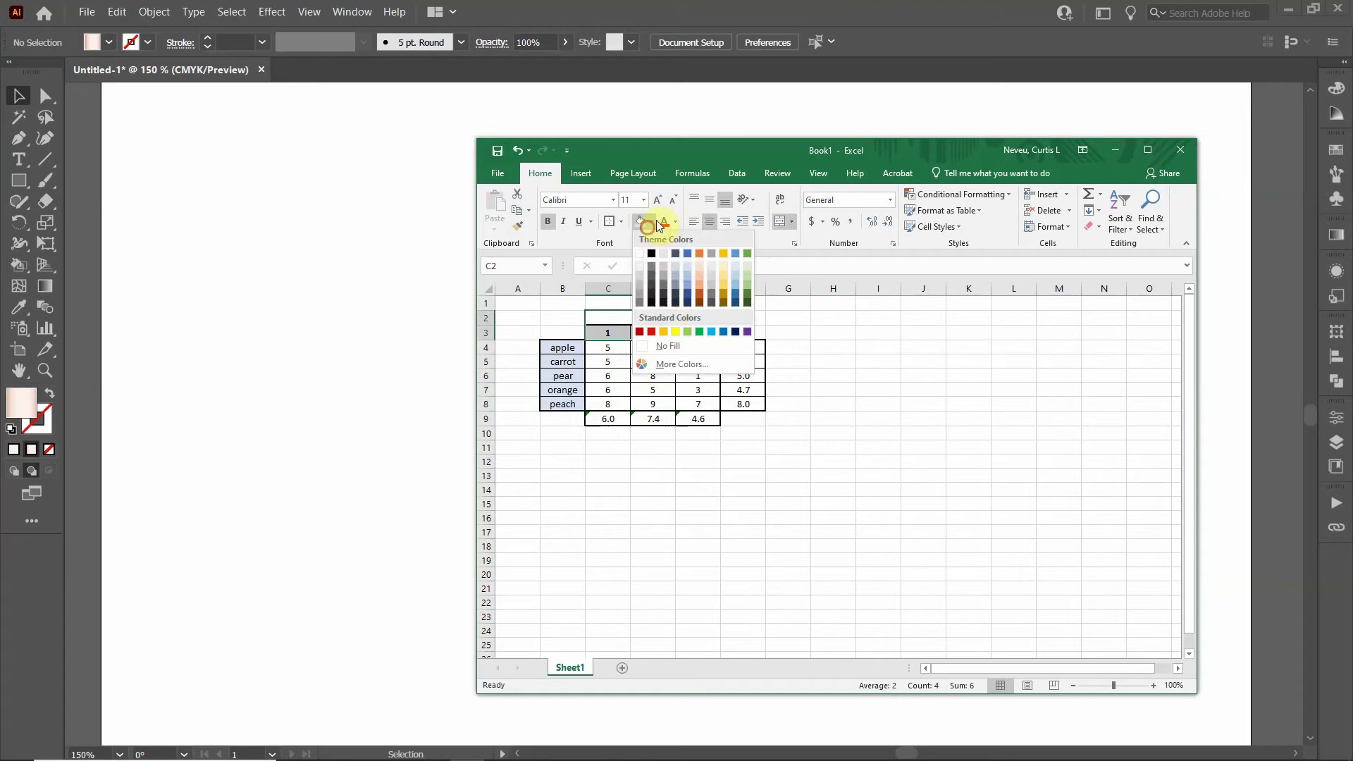
pyautogui.click(700, 274)
pyautogui.click(638, 379)
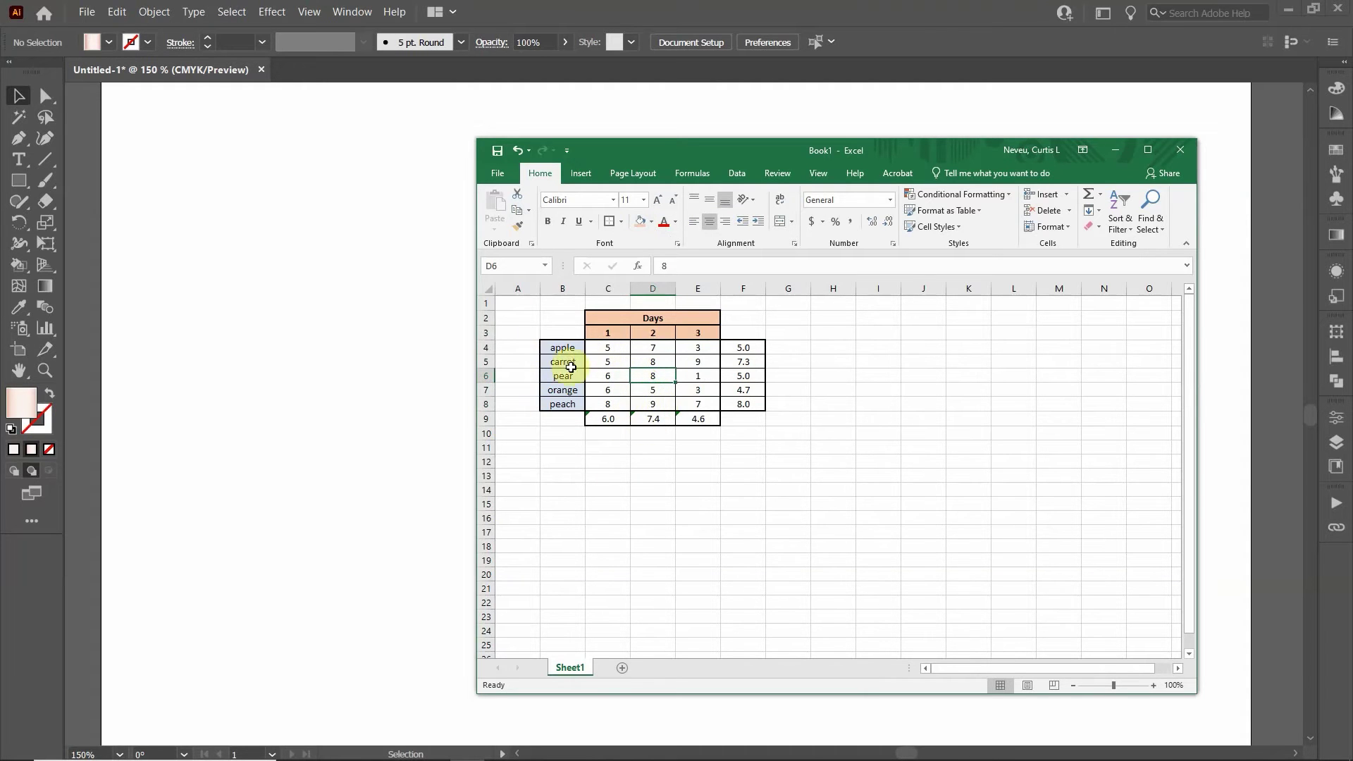
# Step: Copy the table range B2:F9 and paste it into the Illustrator document
pyautogui.moveTo(567, 320); pyautogui.dragTo(742, 414)
pyautogui.hotkey('ctrl', 'c')
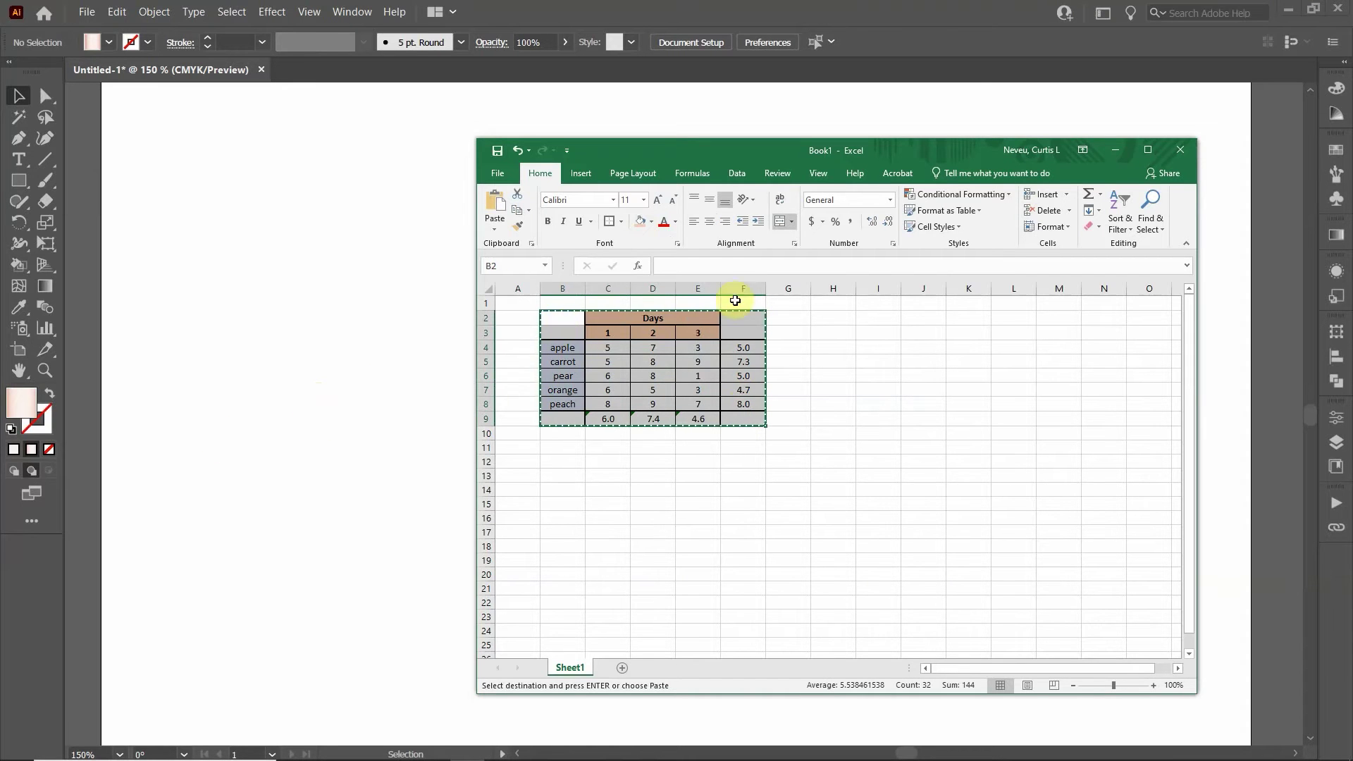
pyautogui.click(239, 321)
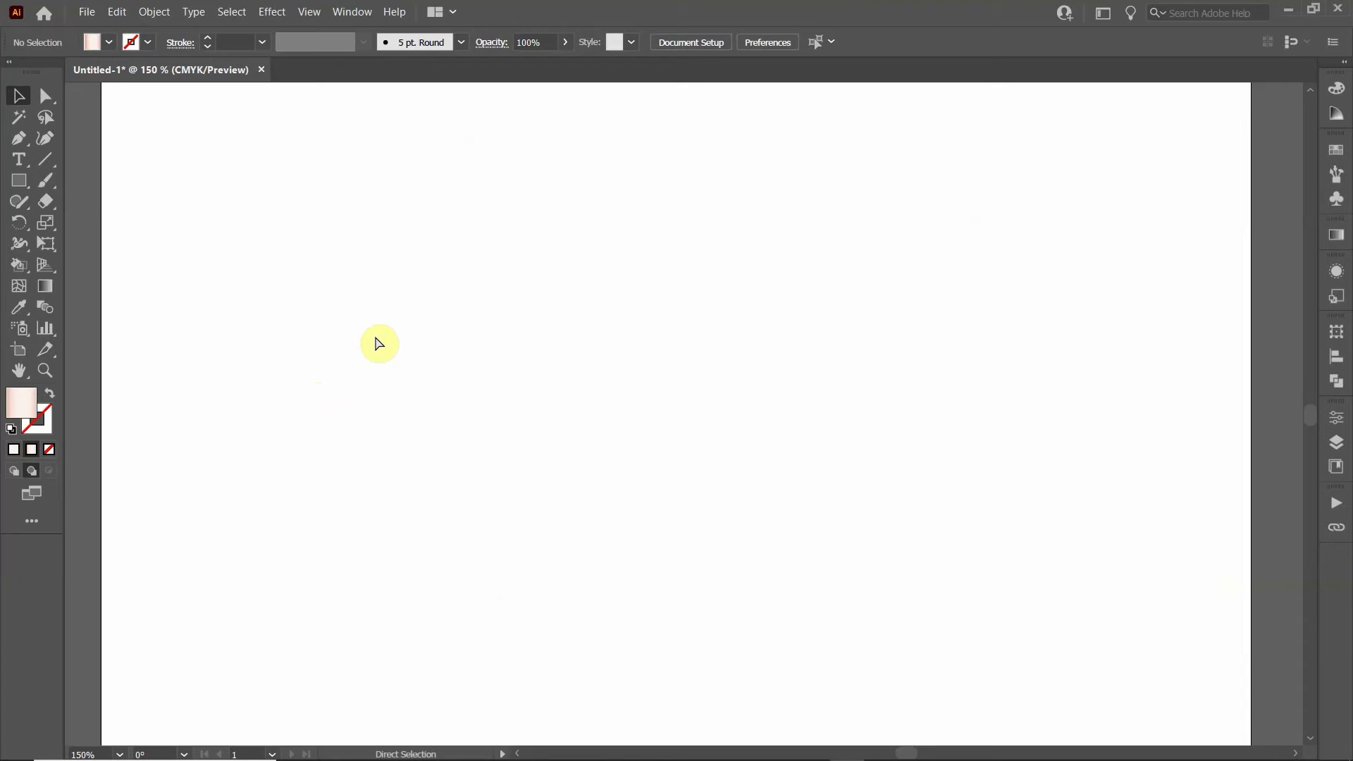
pyautogui.hotkey('ctrl', 'v')
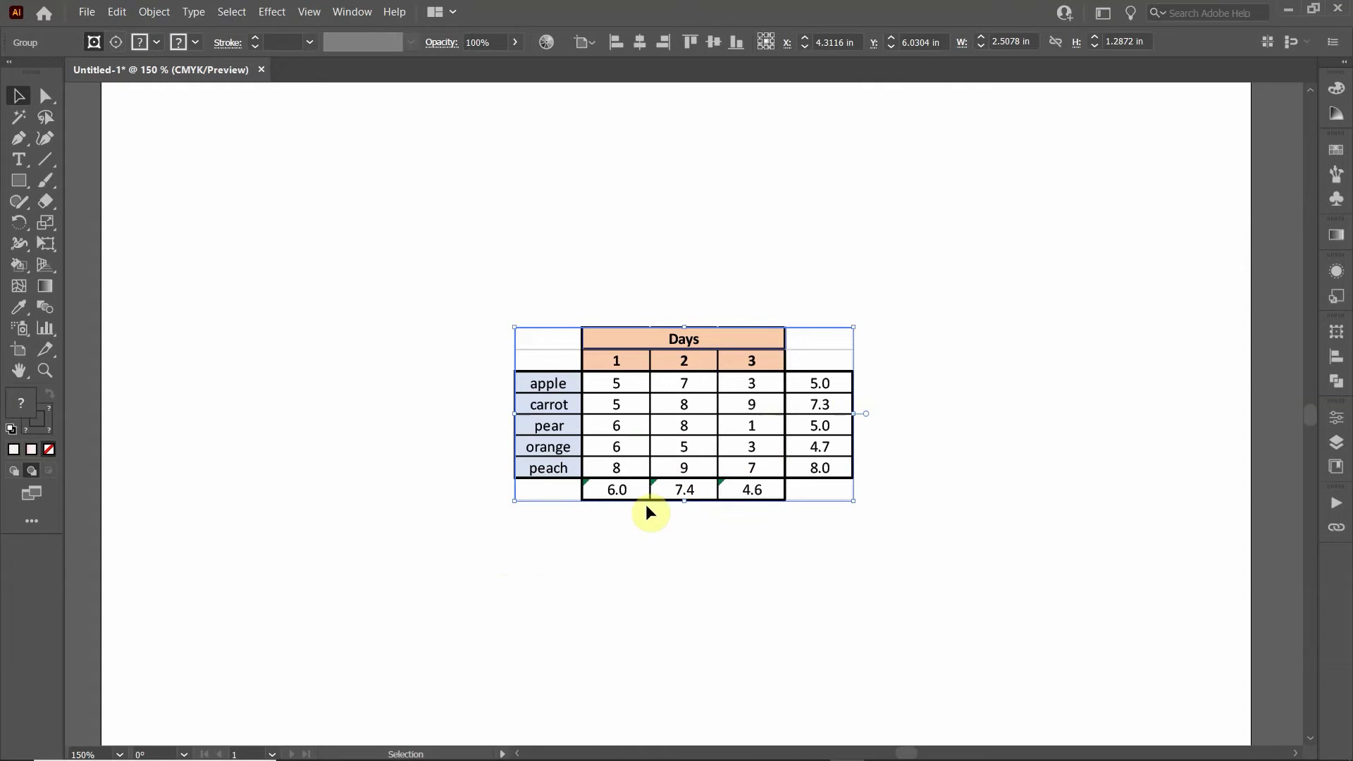
pyautogui.click(662, 555)
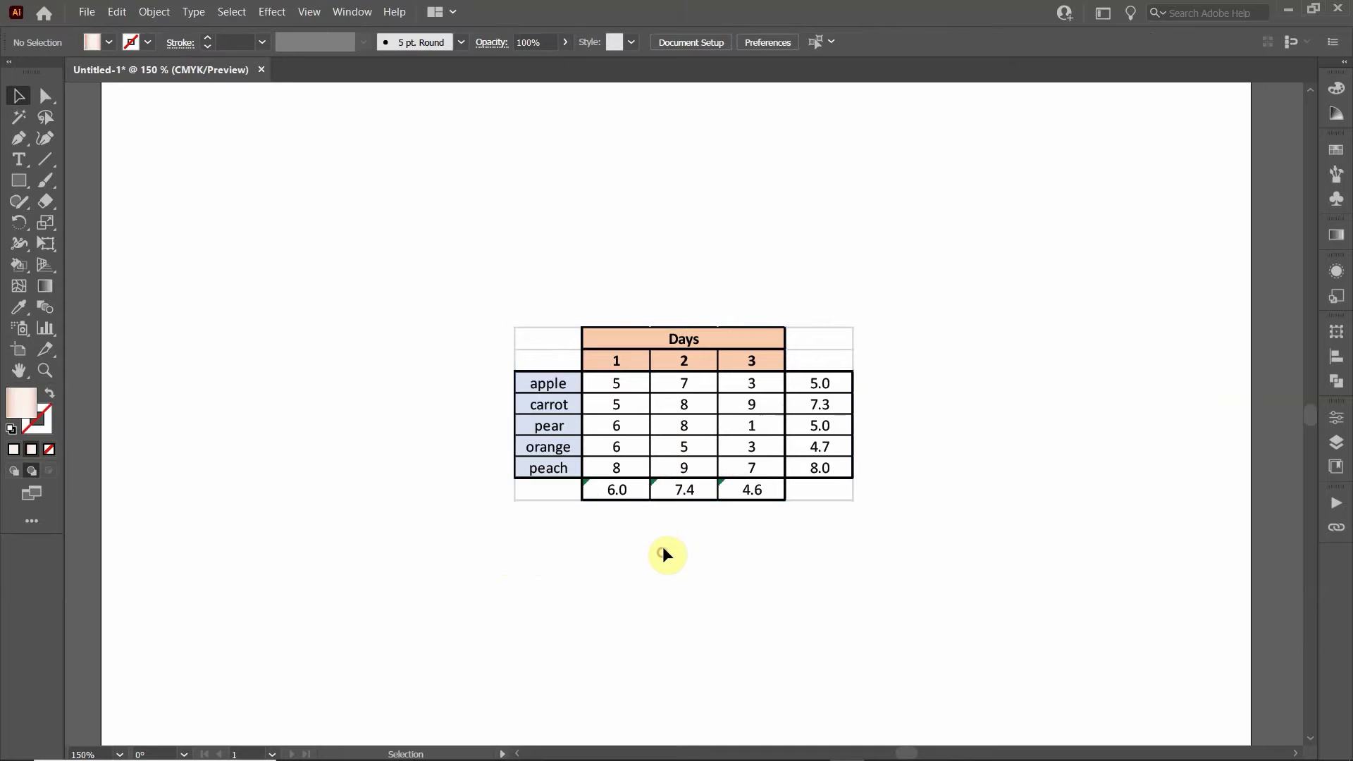
# Step: Select the whole pasted table on the artboard and delete it
pyautogui.click(726, 487)
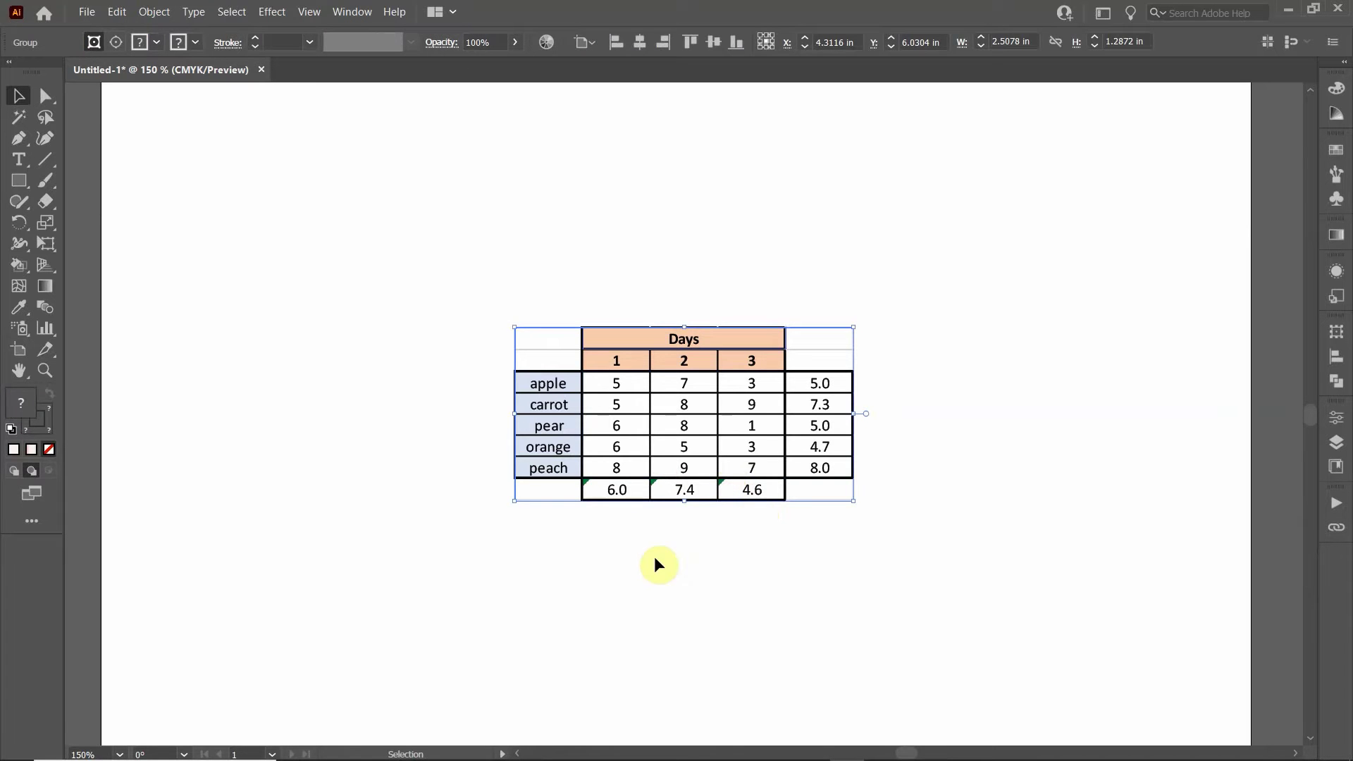
pyautogui.click(556, 539)
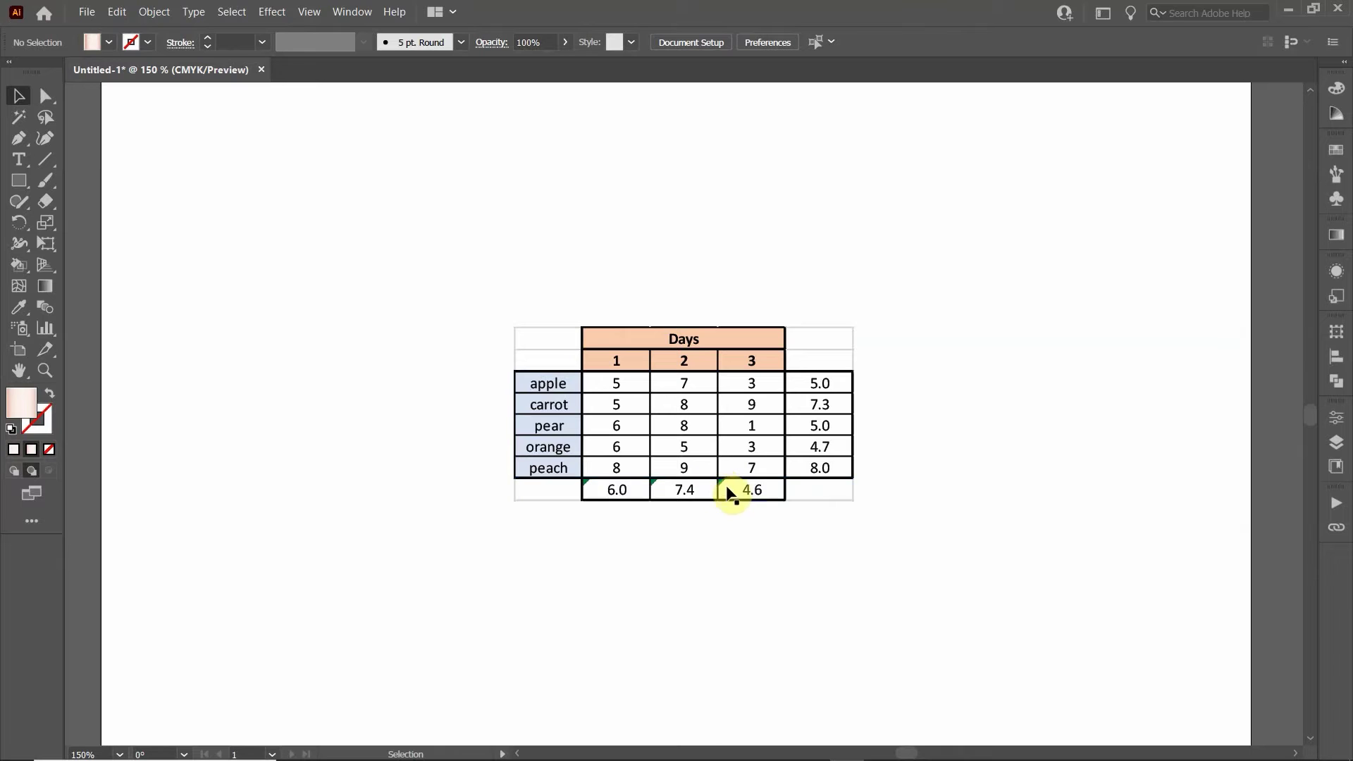
pyautogui.moveTo(891, 538); pyautogui.dragTo(473, 287)
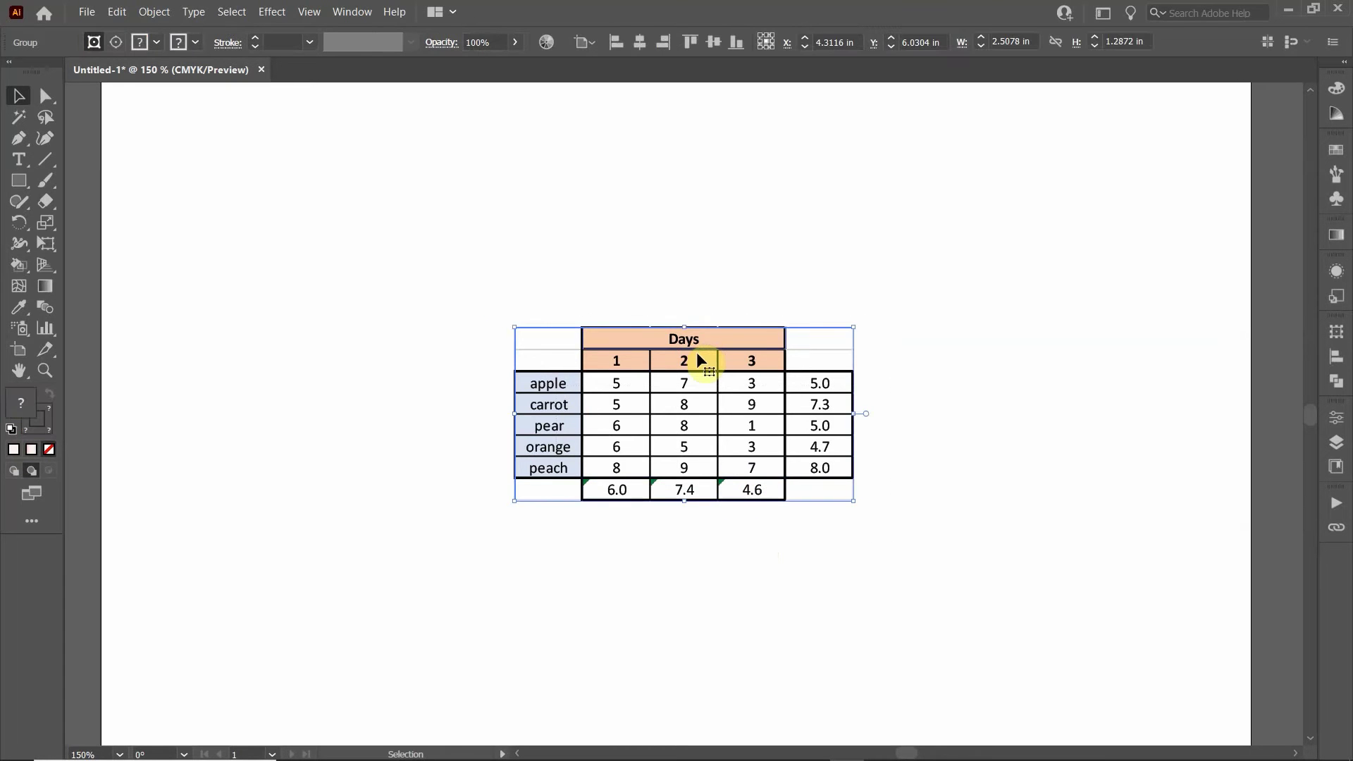
pyautogui.press('Delete')
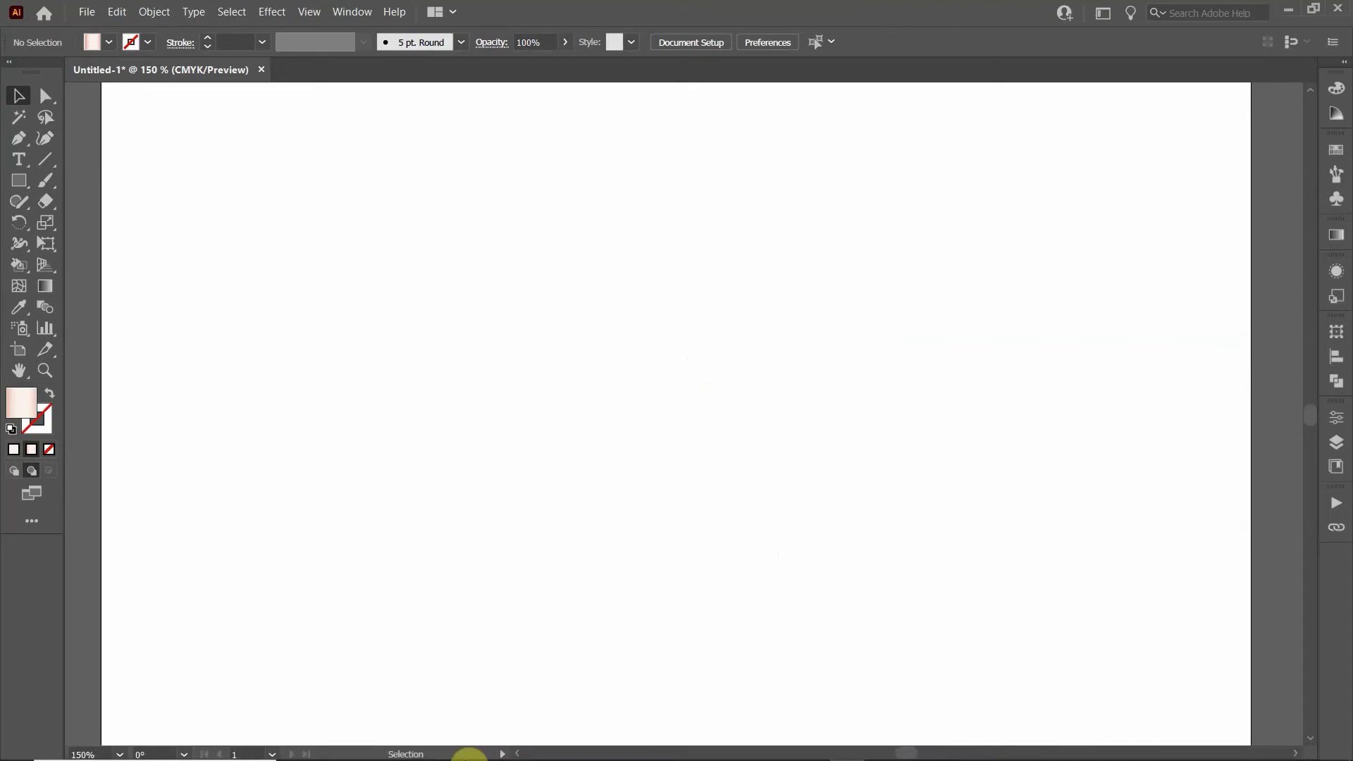
# Step: Switch back to Excel and ignore the formula errors flagged in the average cells C9, D9 and E9
pyautogui.click(468, 745)
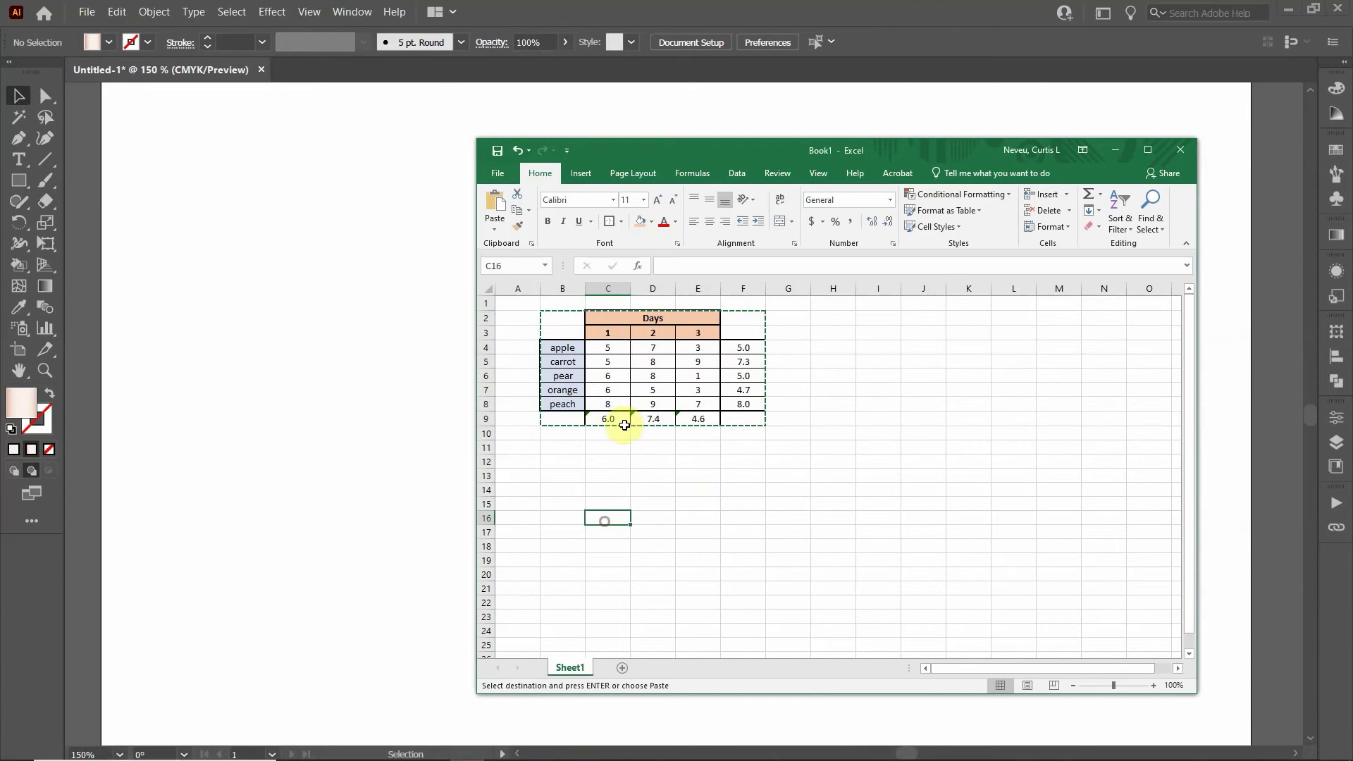
pyautogui.doubleClick(621, 445)
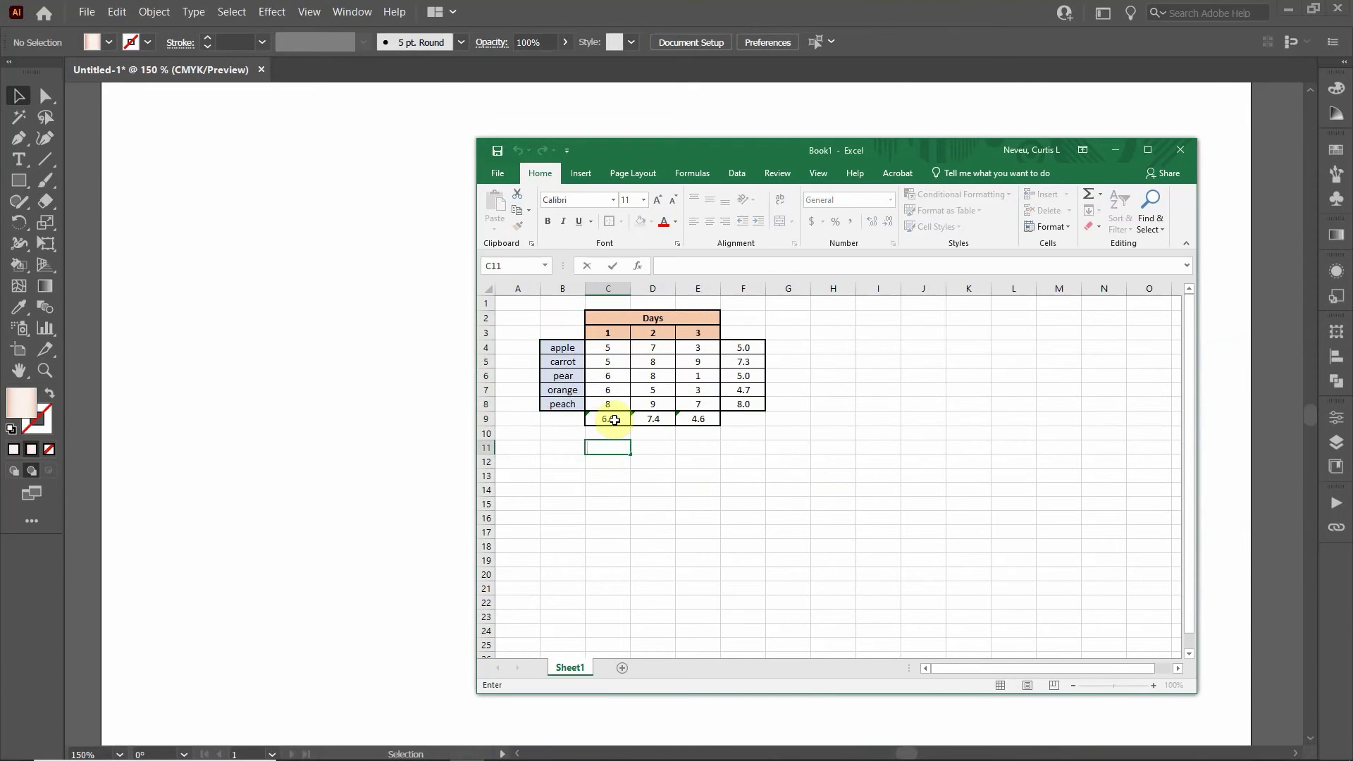
pyautogui.click(614, 420)
pyautogui.click(577, 421)
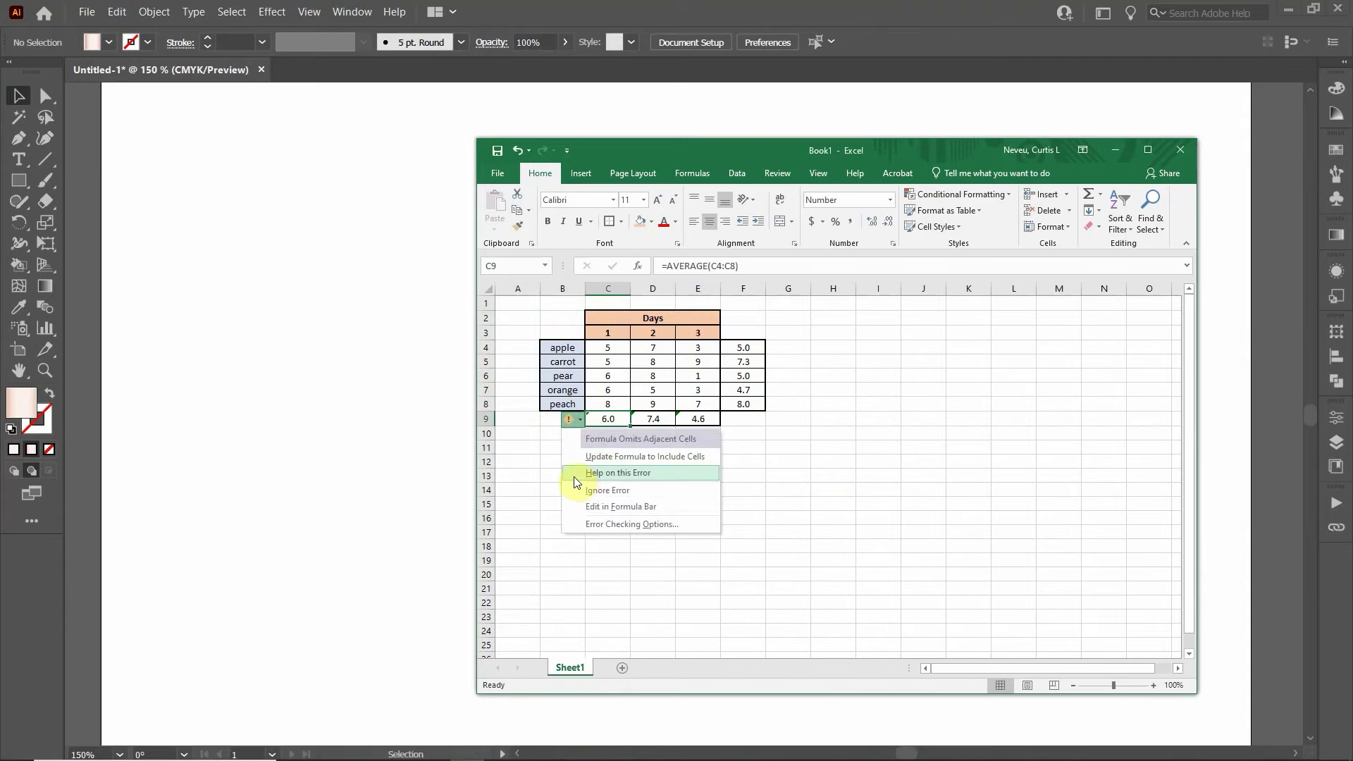
pyautogui.click(622, 488)
pyautogui.click(637, 425)
pyautogui.click(618, 422)
pyautogui.click(637, 491)
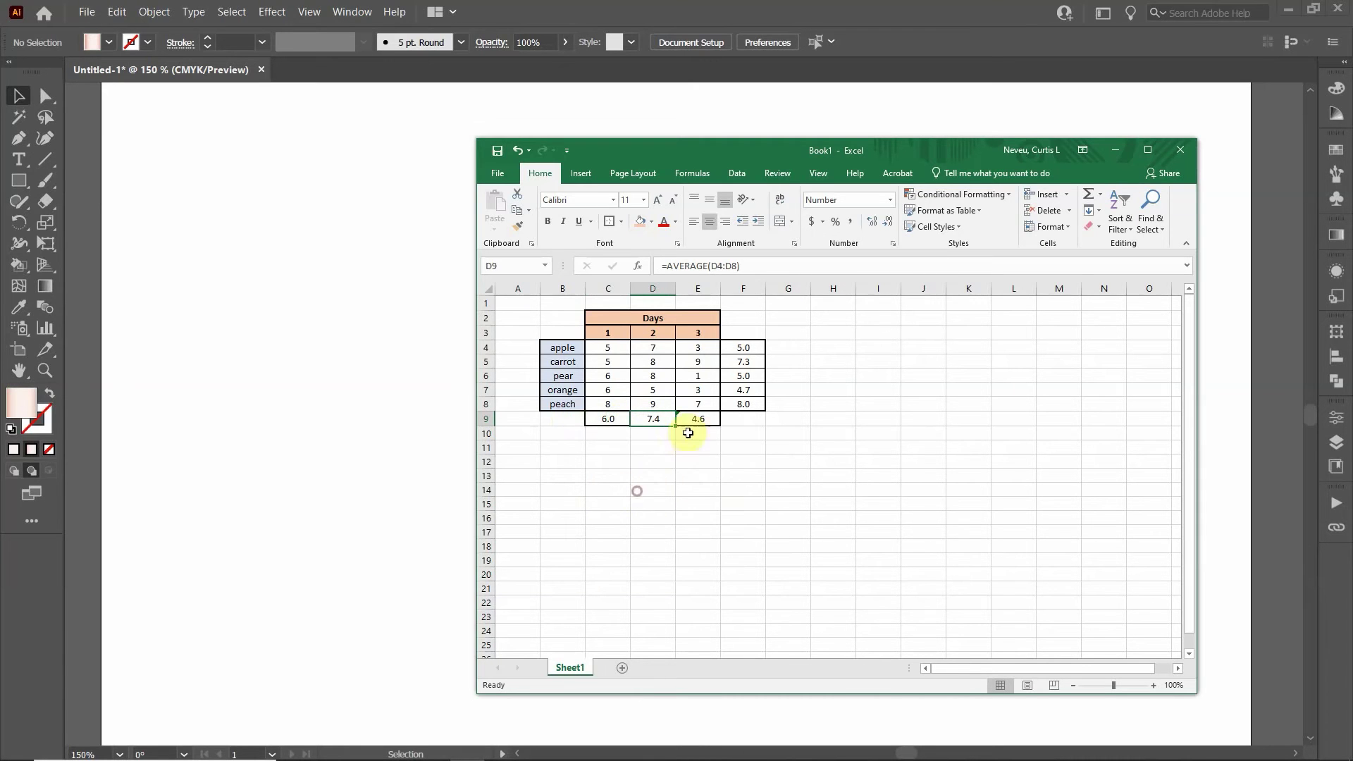
pyautogui.click(694, 419)
pyautogui.click(666, 420)
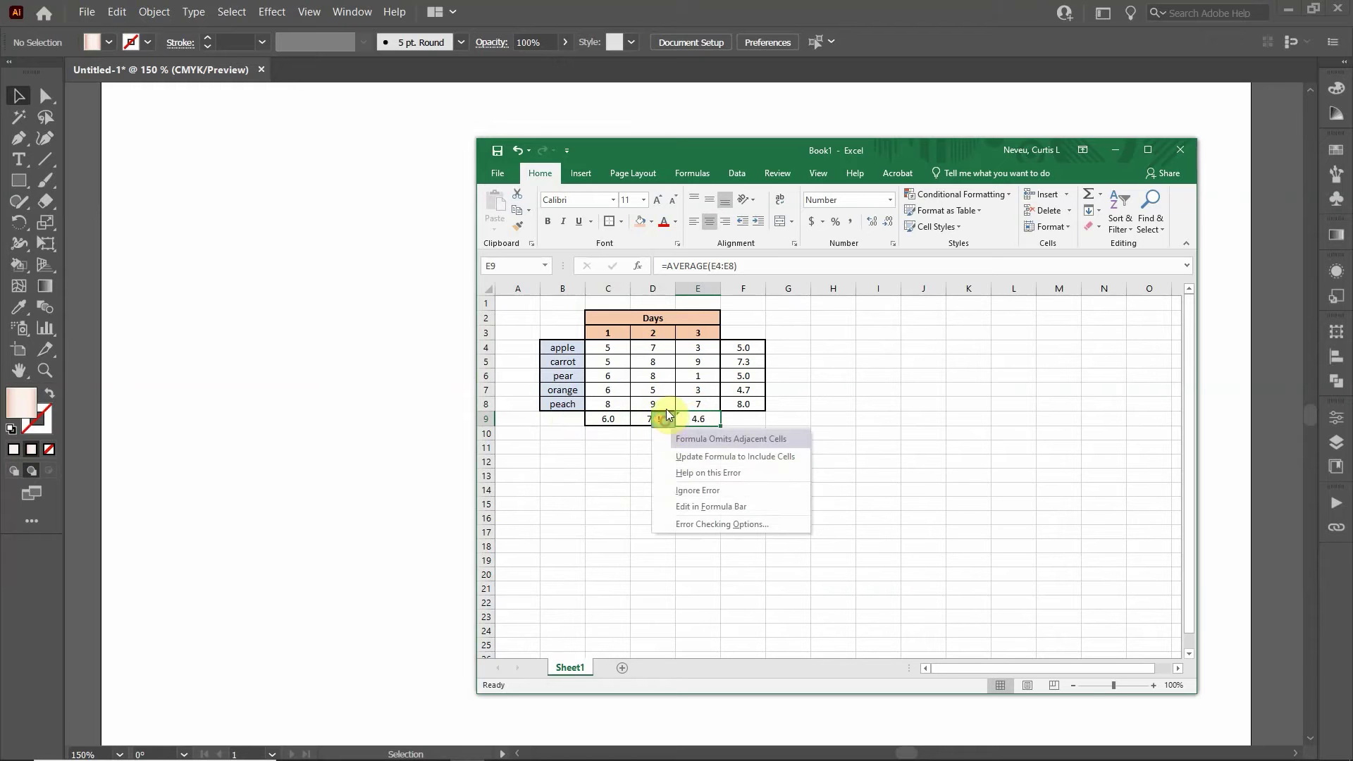
pyautogui.click(701, 492)
pyautogui.click(571, 501)
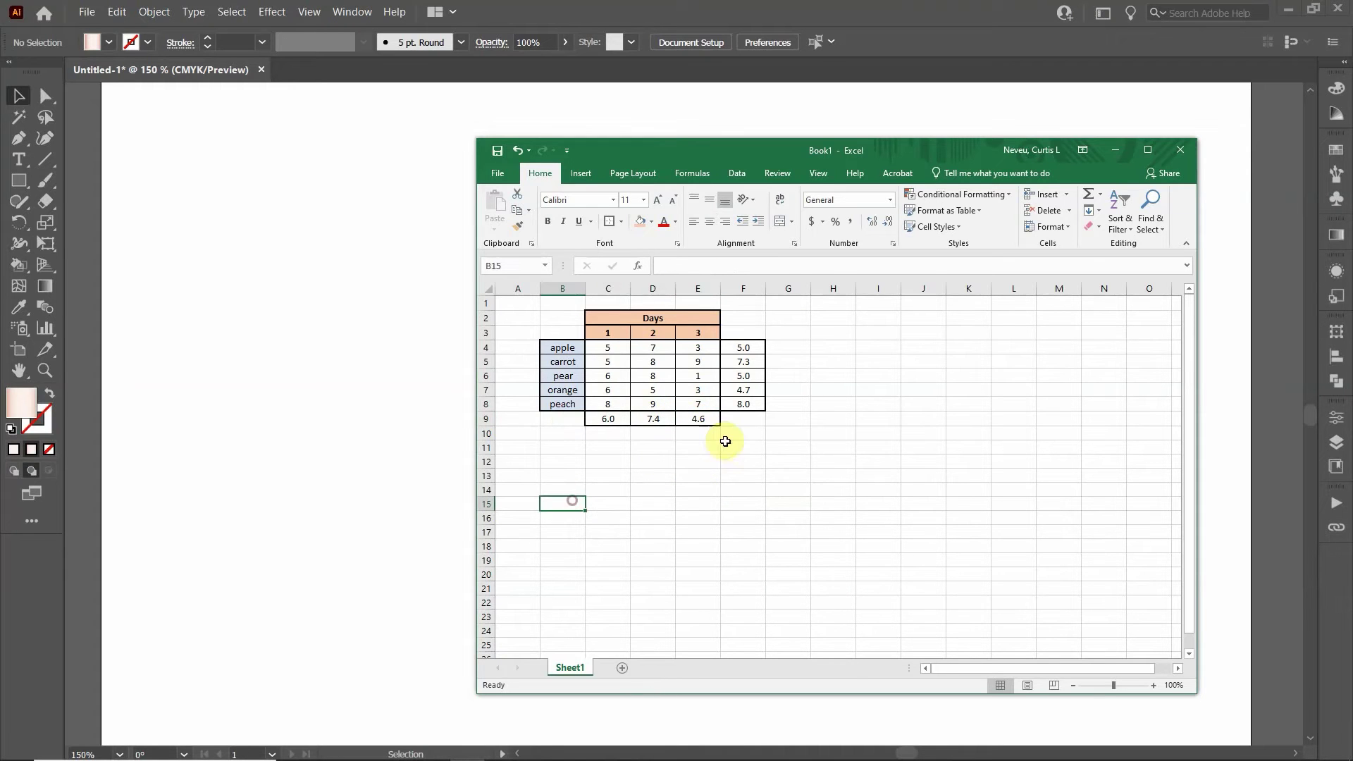
# Step: Remove the fill colour from all cells in the range A1:I17, using No Fill
pyautogui.moveTo(562, 347); pyautogui.dragTo(559, 403)
pyautogui.moveTo(519, 308); pyautogui.dragTo(866, 530)
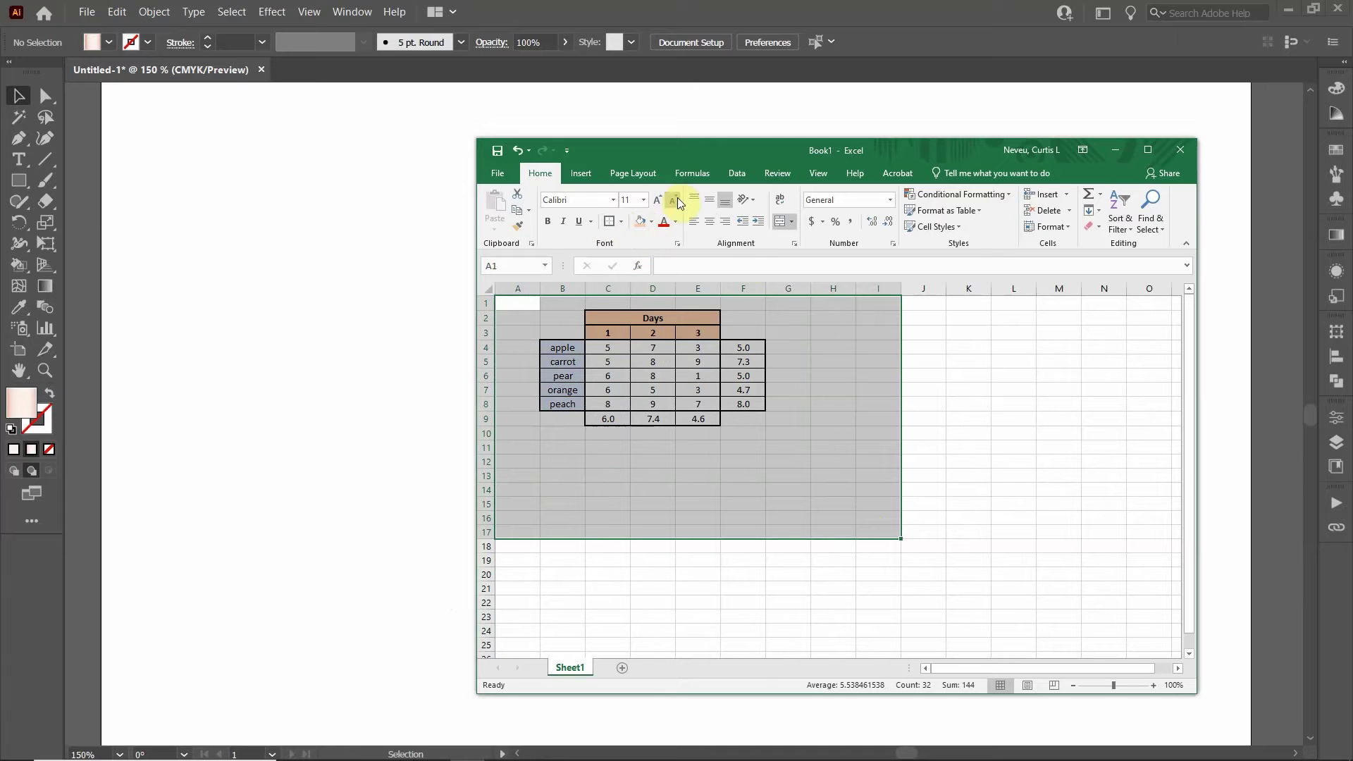
pyautogui.click(652, 221)
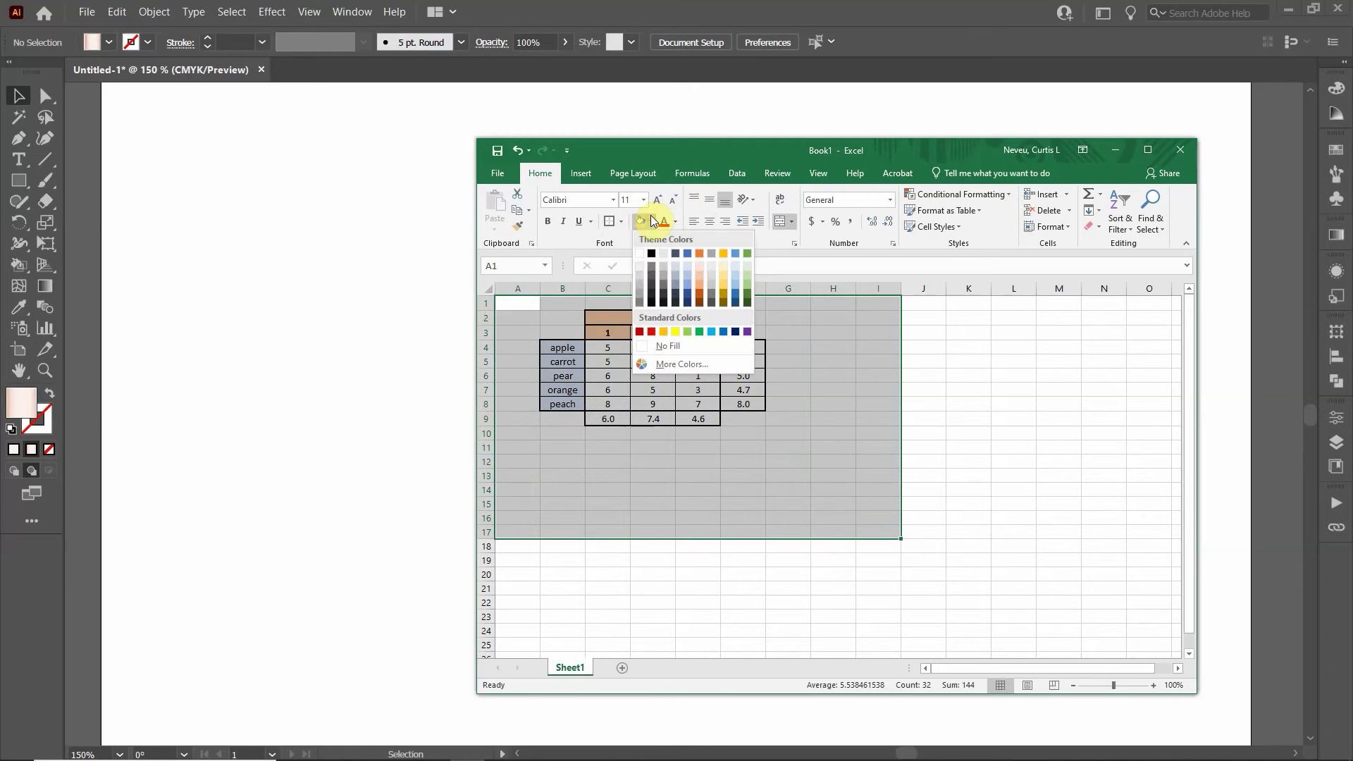
pyautogui.click(656, 345)
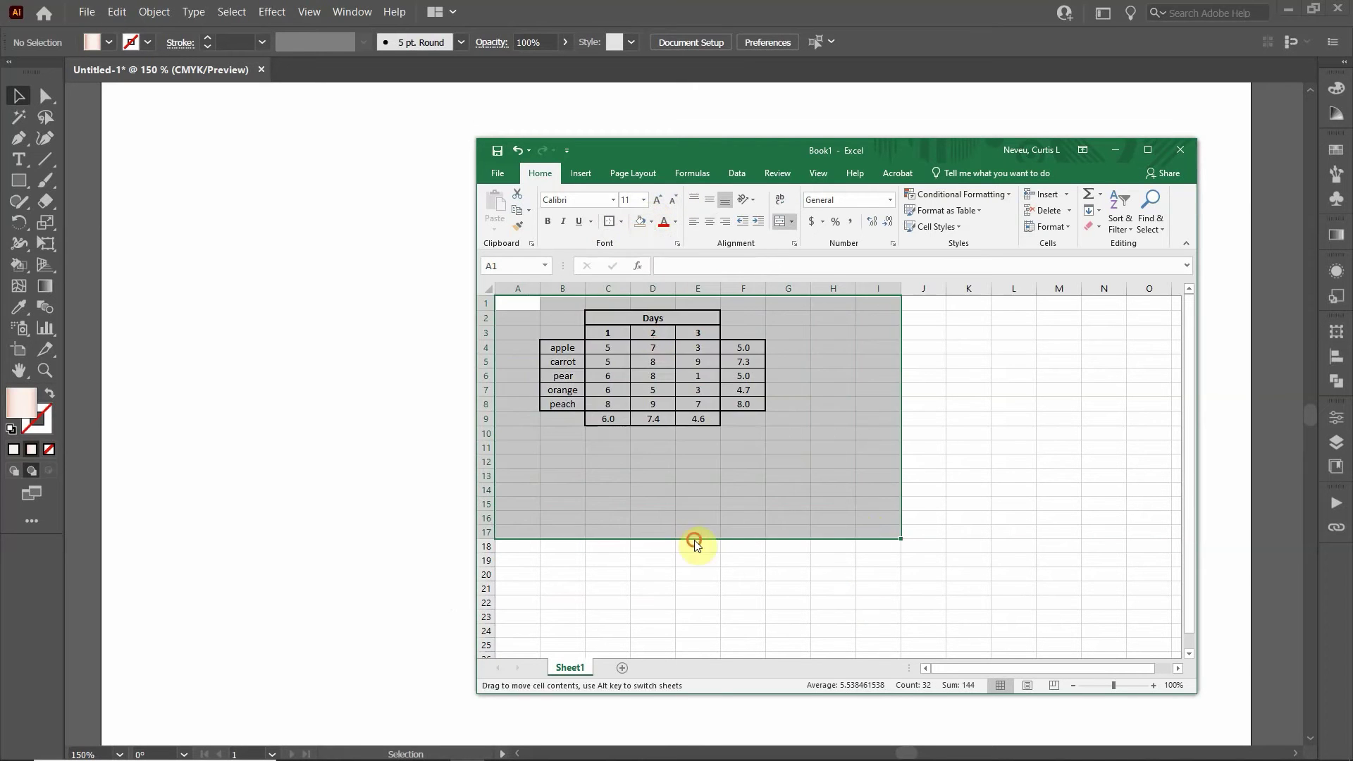
pyautogui.click(561, 439)
# Step: Copy the unfilled table range B2:F9 from Excel and paste it into the Illustrator document
pyautogui.moveTo(557, 321); pyautogui.dragTo(750, 420)
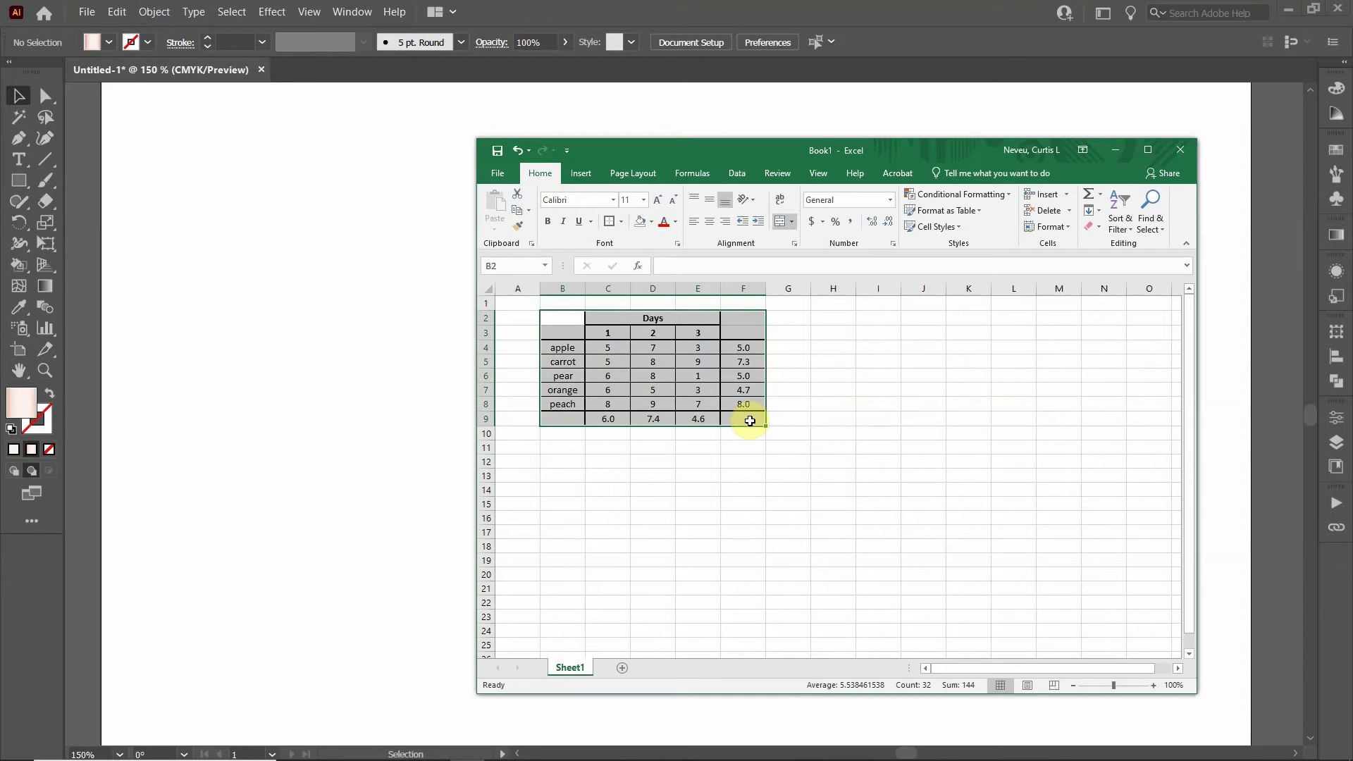
pyautogui.hotkey('ctrl', 'c')
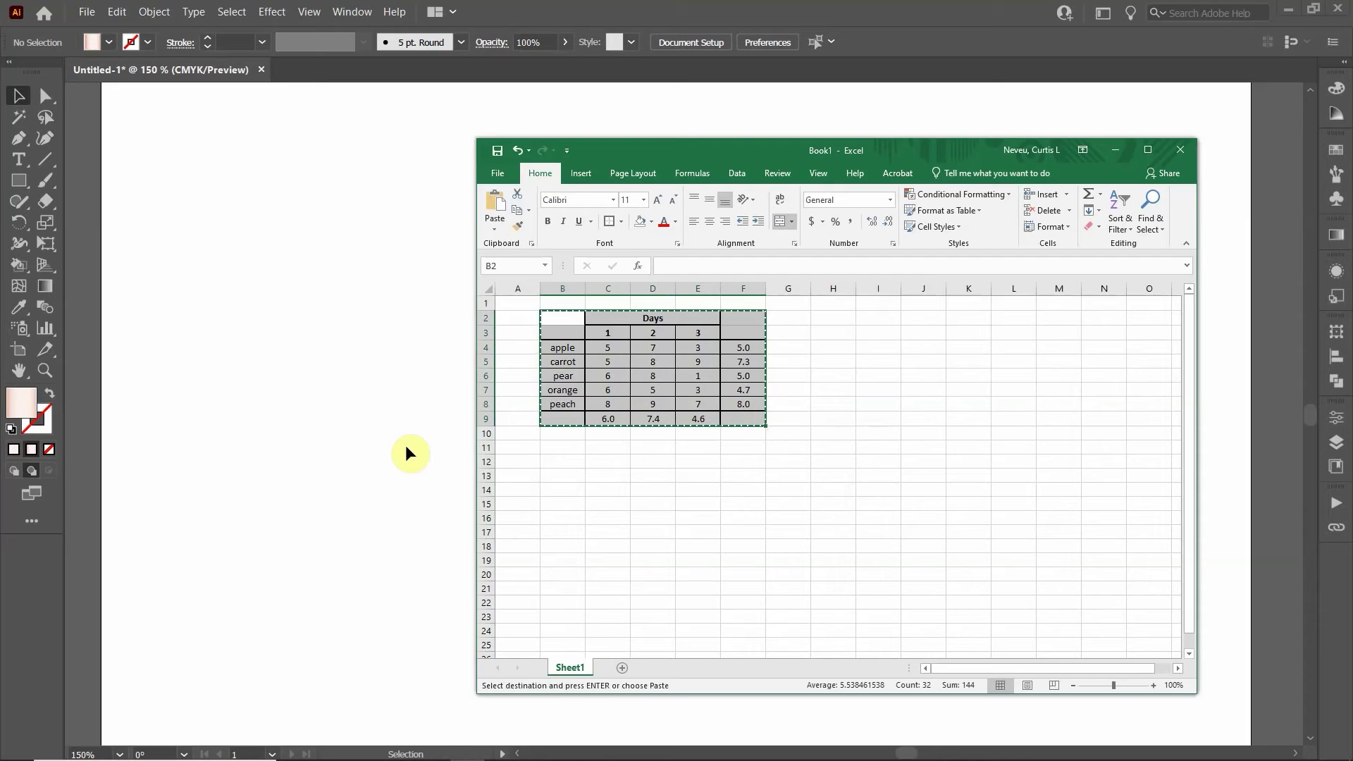
pyautogui.click(379, 421)
pyautogui.hotkey('ctrl', 'v')
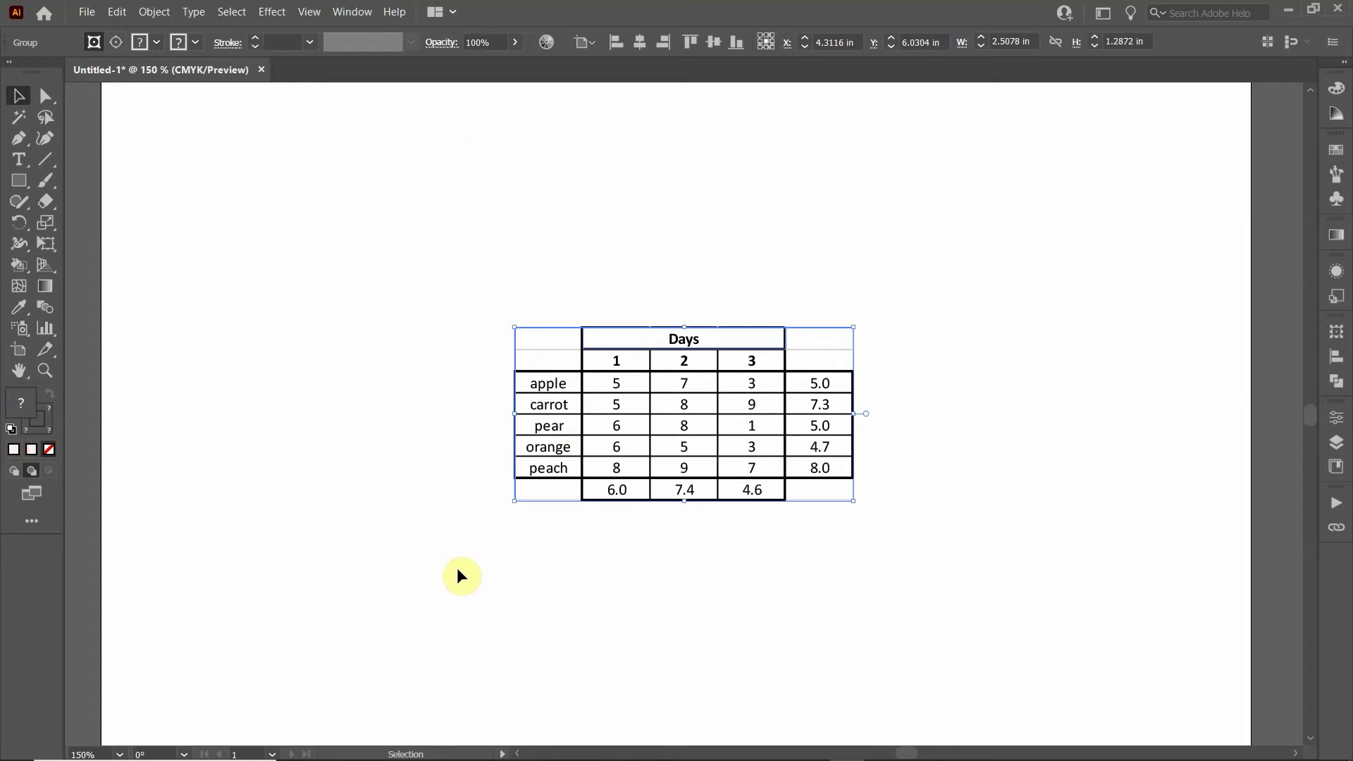
pyautogui.click(472, 319)
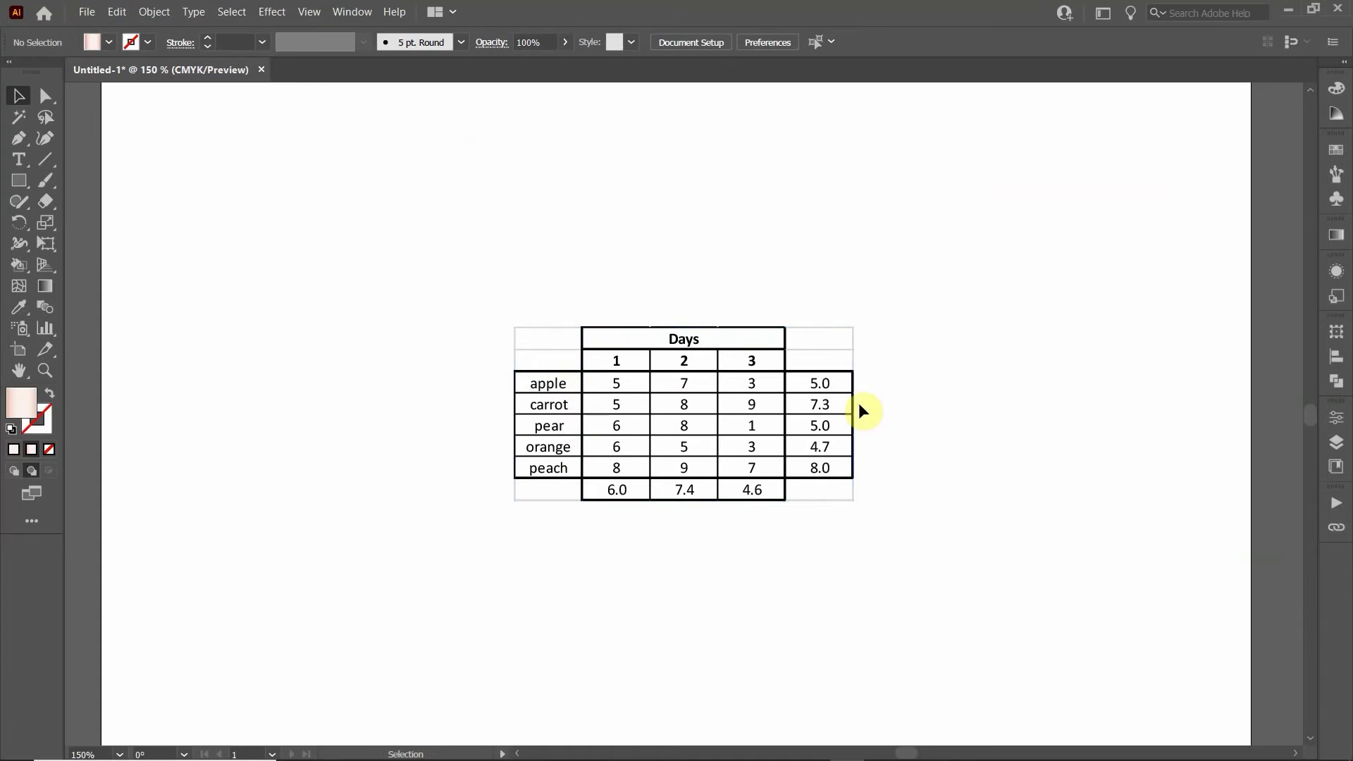
# Step: Select the whole pasted table on the artboard and release its clipping mask
pyautogui.click(746, 430)
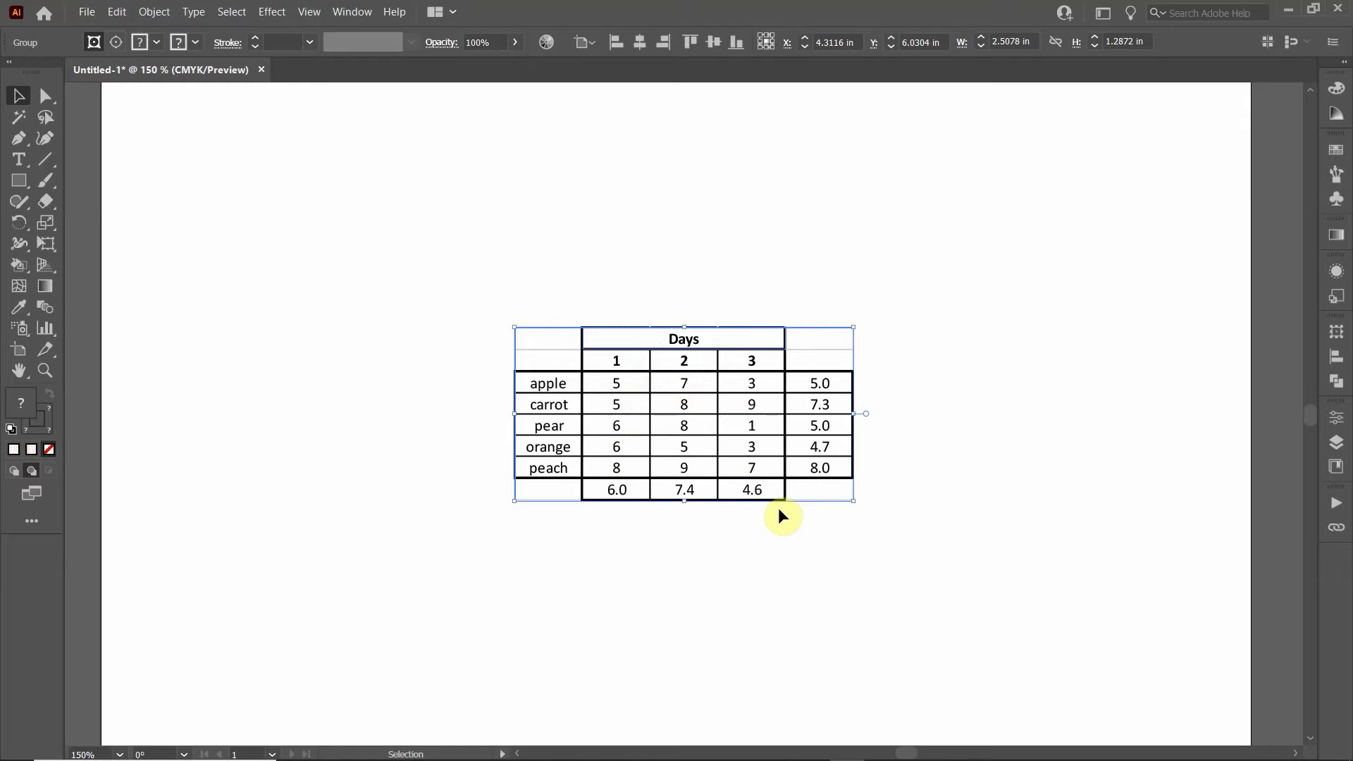
pyautogui.click(441, 276)
pyautogui.moveTo(399, 237); pyautogui.dragTo(951, 567)
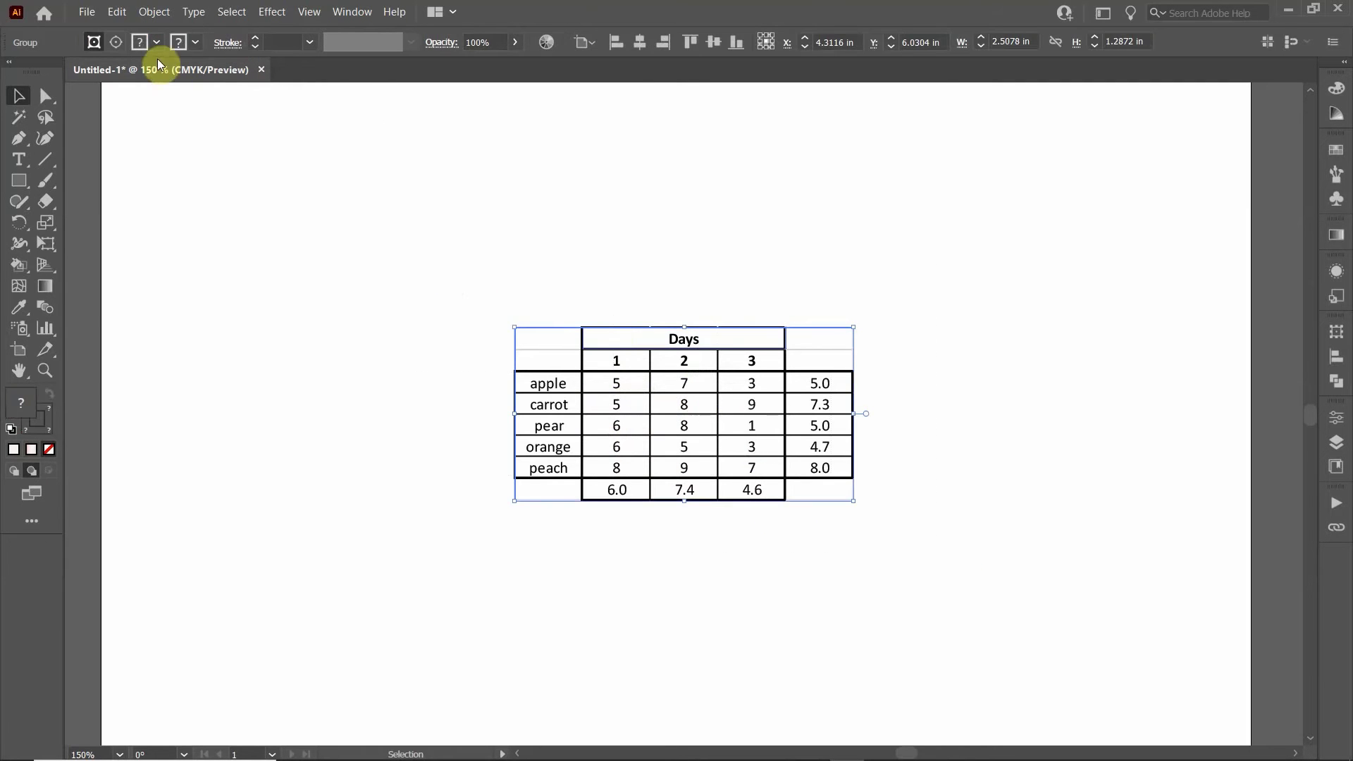
pyautogui.click(145, 14)
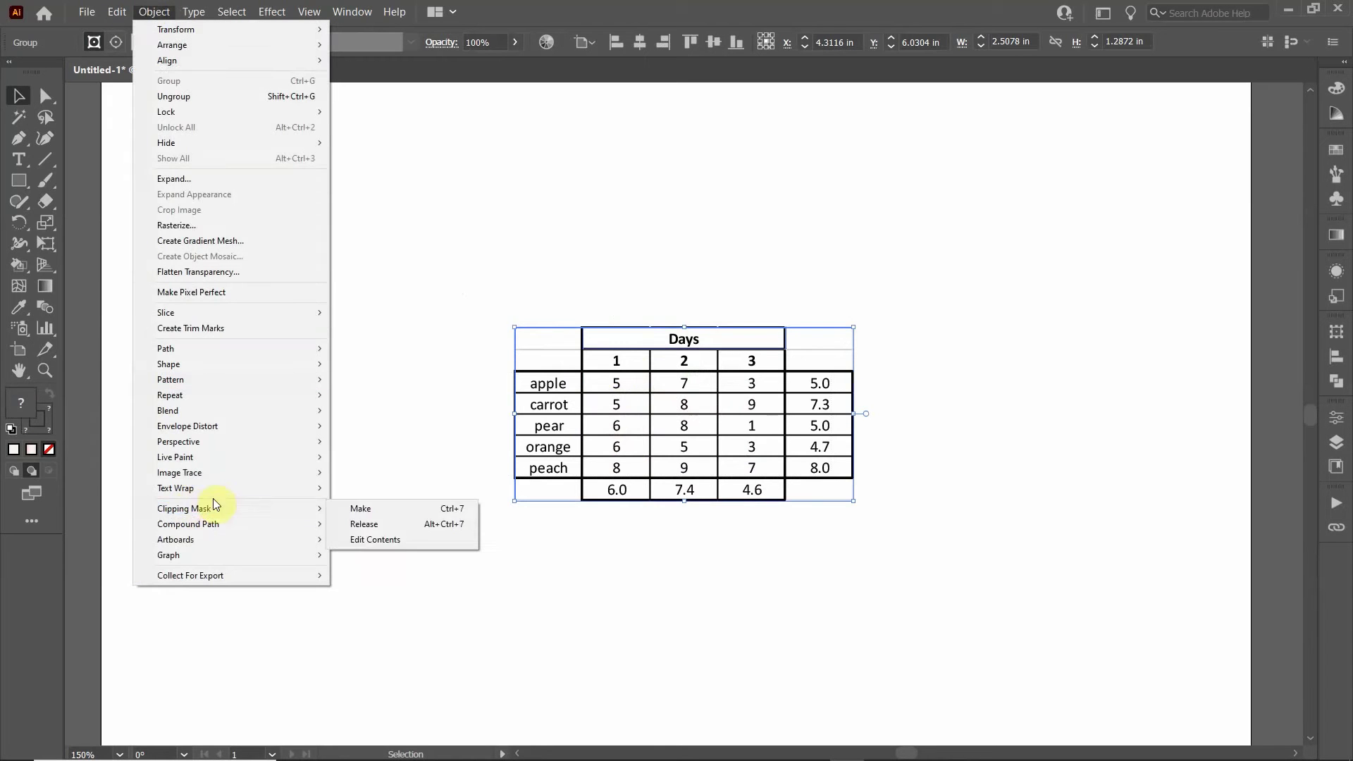
pyautogui.moveTo(295, 506)
pyautogui.click(374, 510)
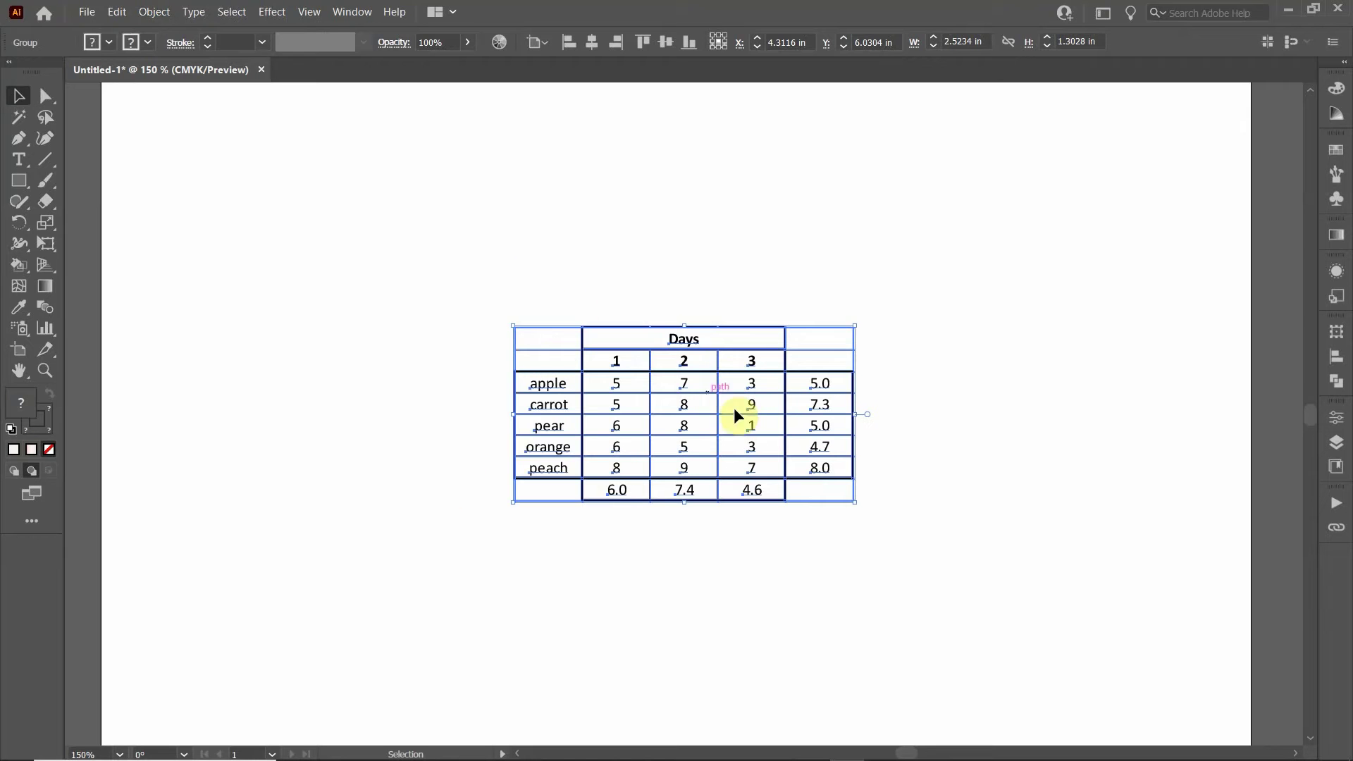
# Step: Select the pasted table and ungroup it into separate text and line objects
pyautogui.click(603, 278)
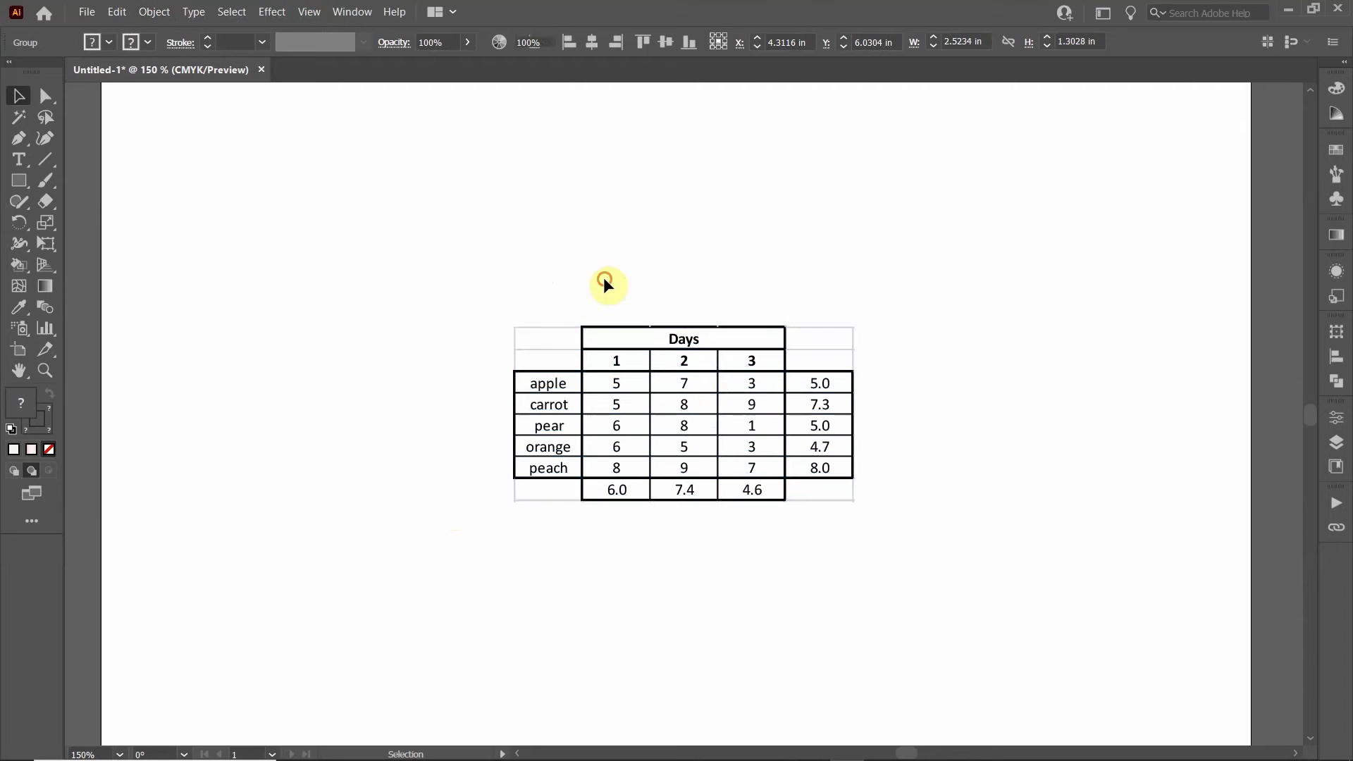
pyautogui.click(562, 348)
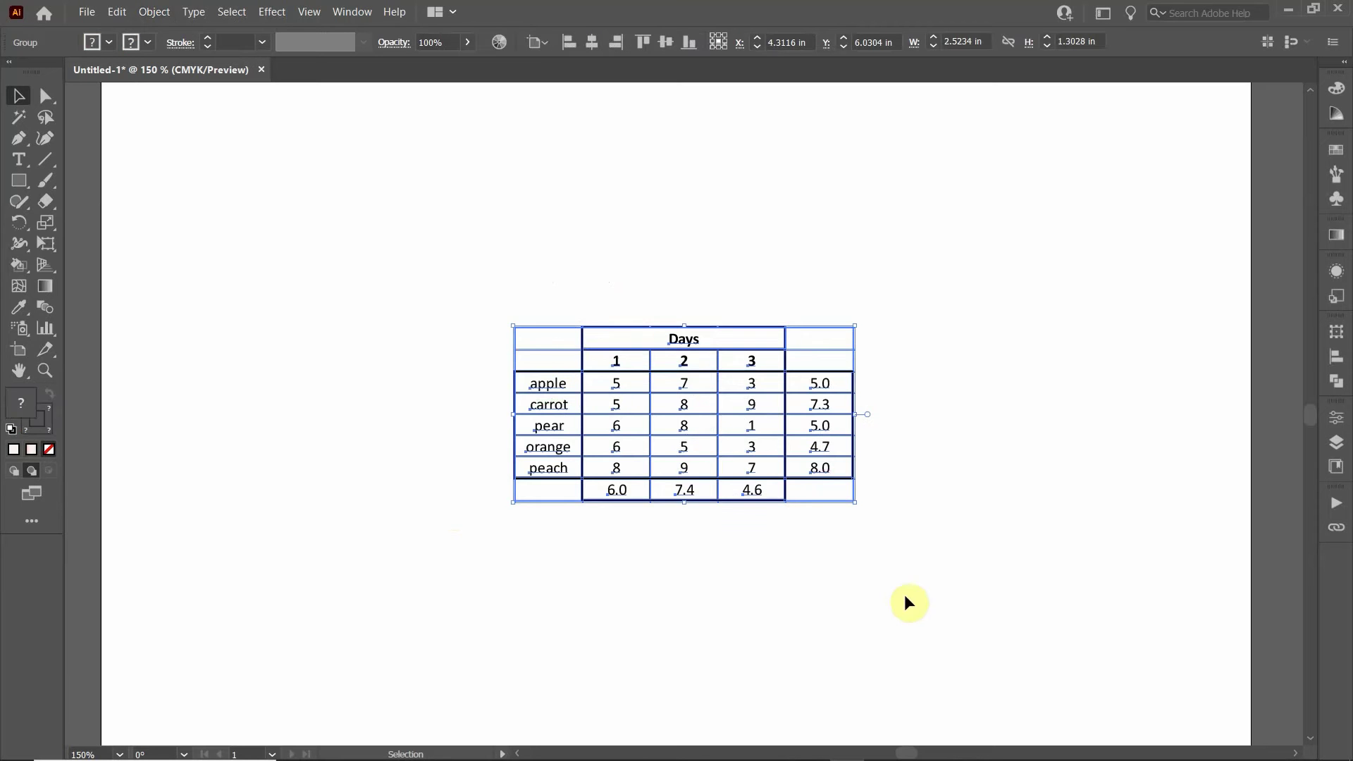
pyautogui.click(628, 628)
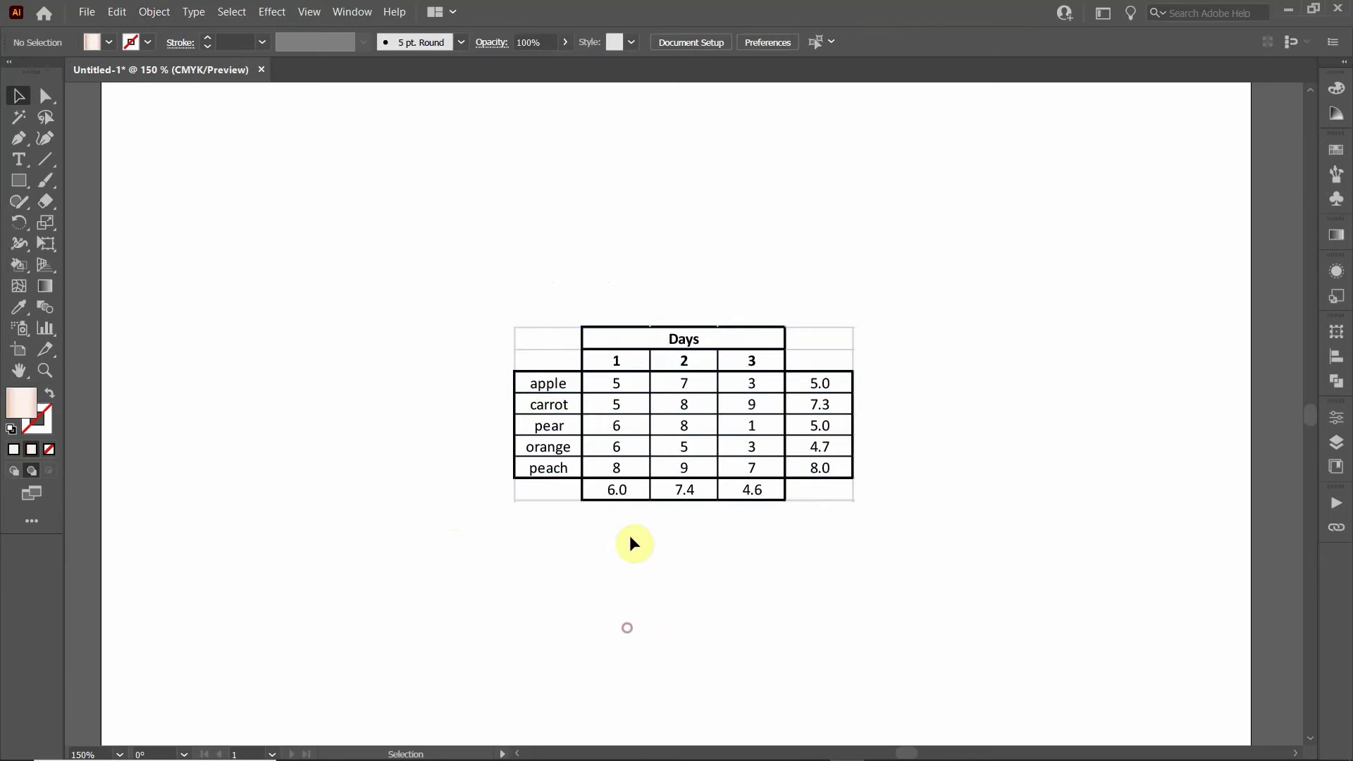
pyautogui.click(561, 351)
pyautogui.rightClick(561, 351)
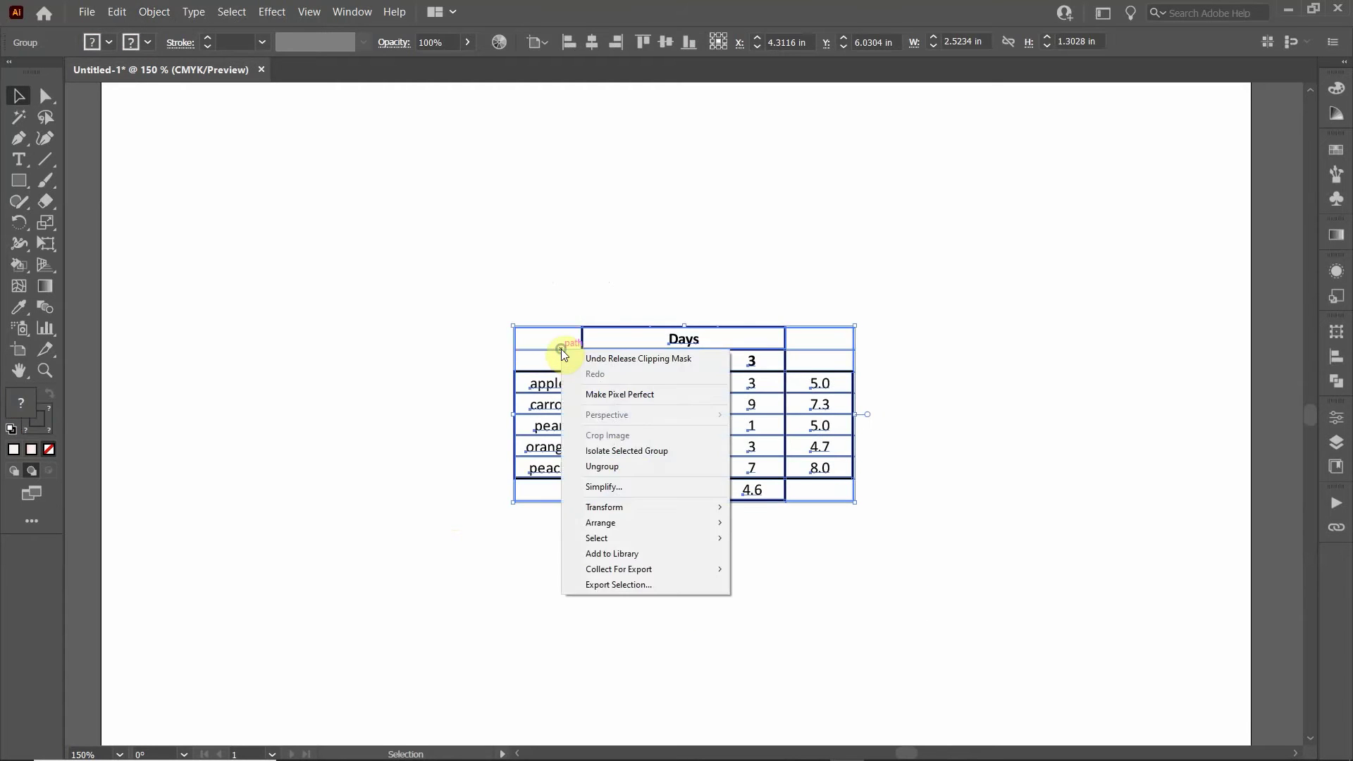
pyautogui.click(597, 469)
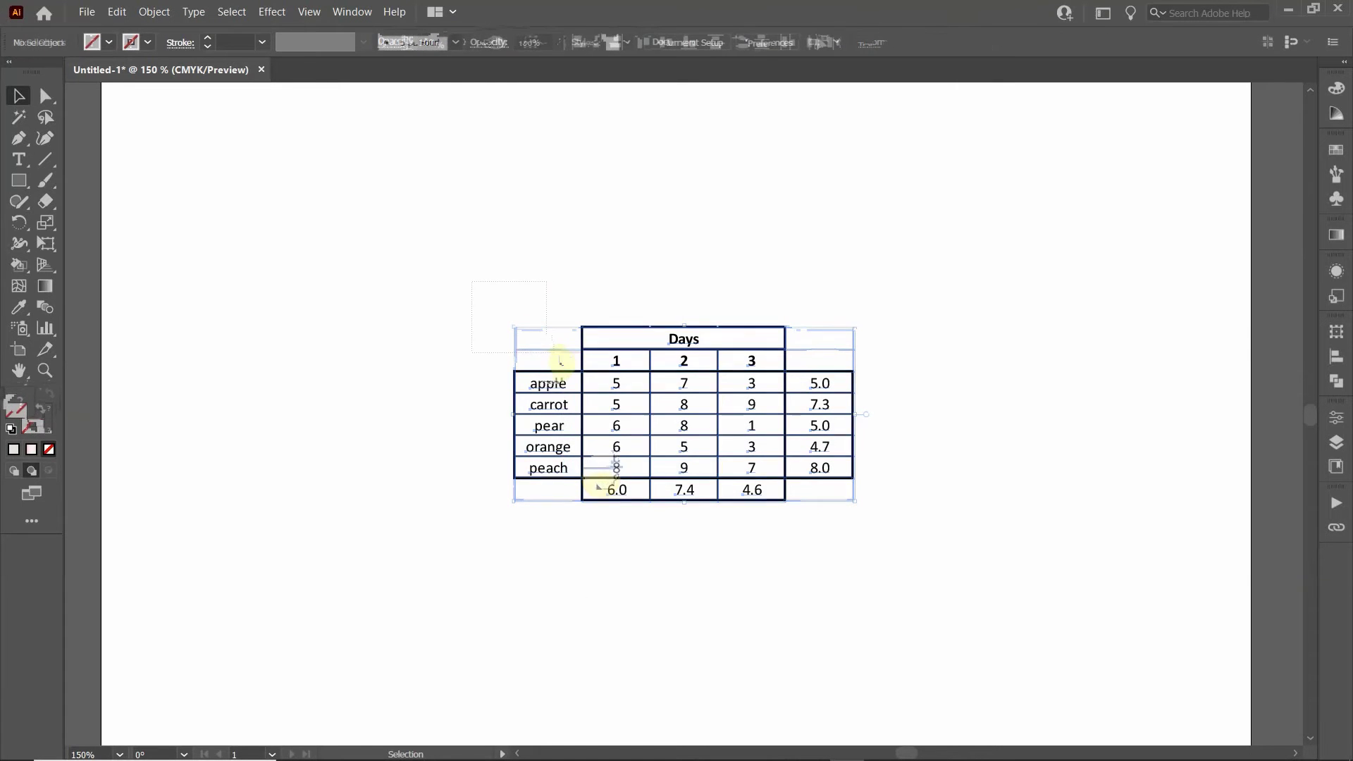
# Step: Delete the faint cell outlines around the two empty cells left of the Days header
pyautogui.moveTo(560, 361); pyautogui.dragTo(572, 367)
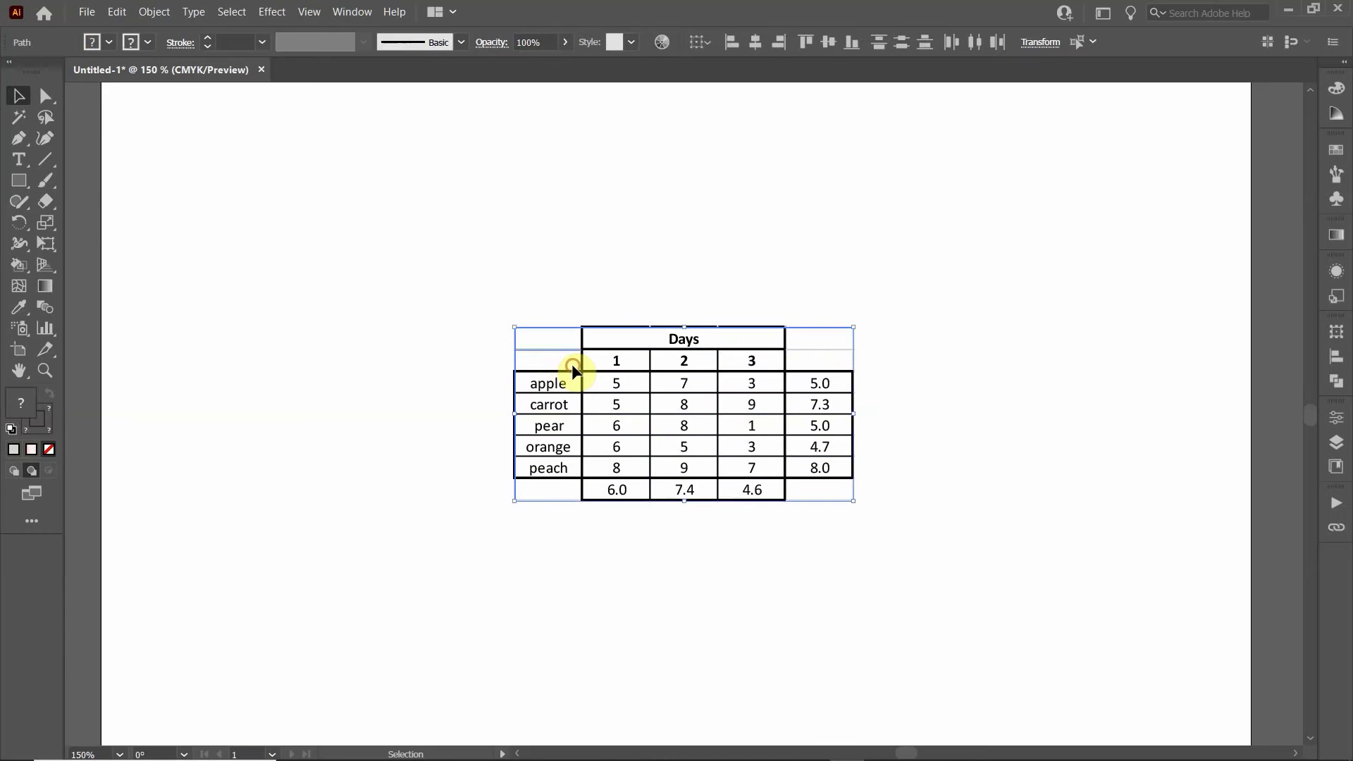
pyautogui.click(421, 319)
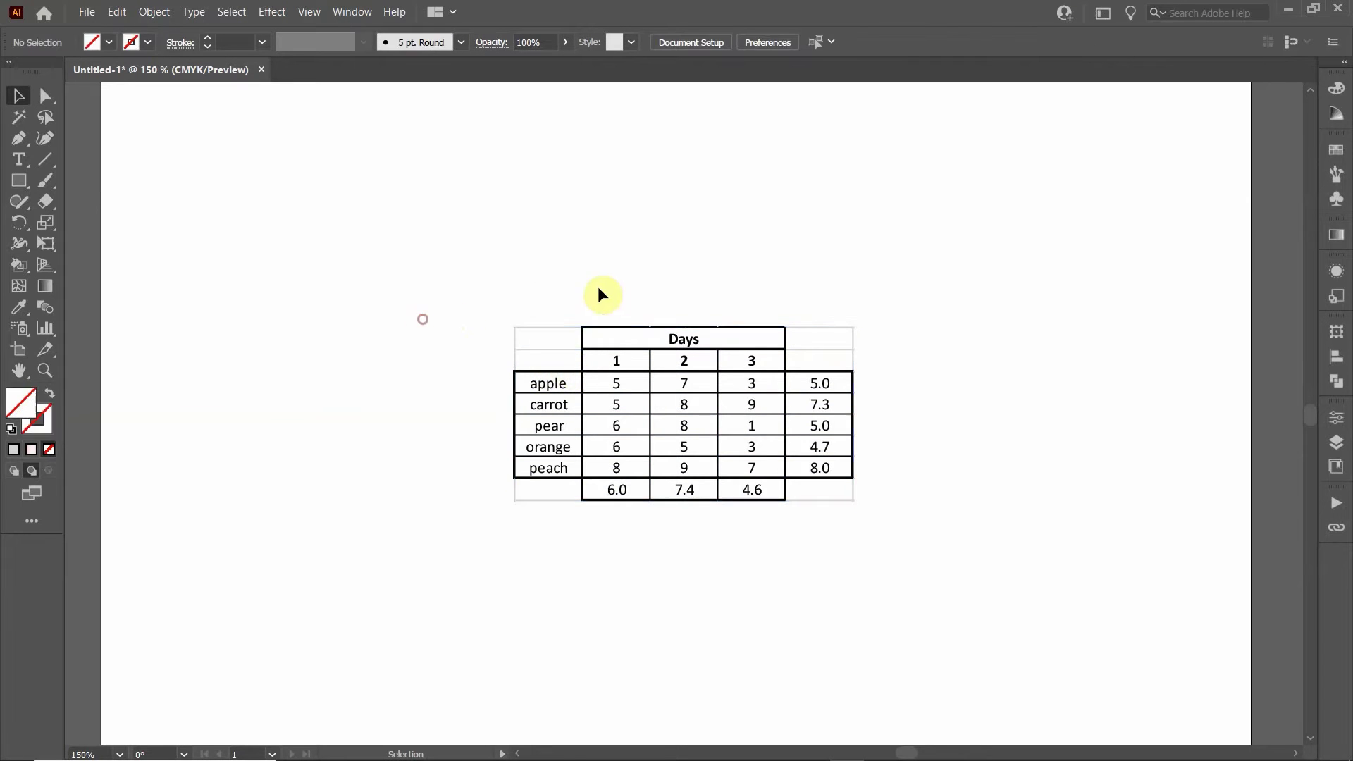
pyautogui.click(546, 330)
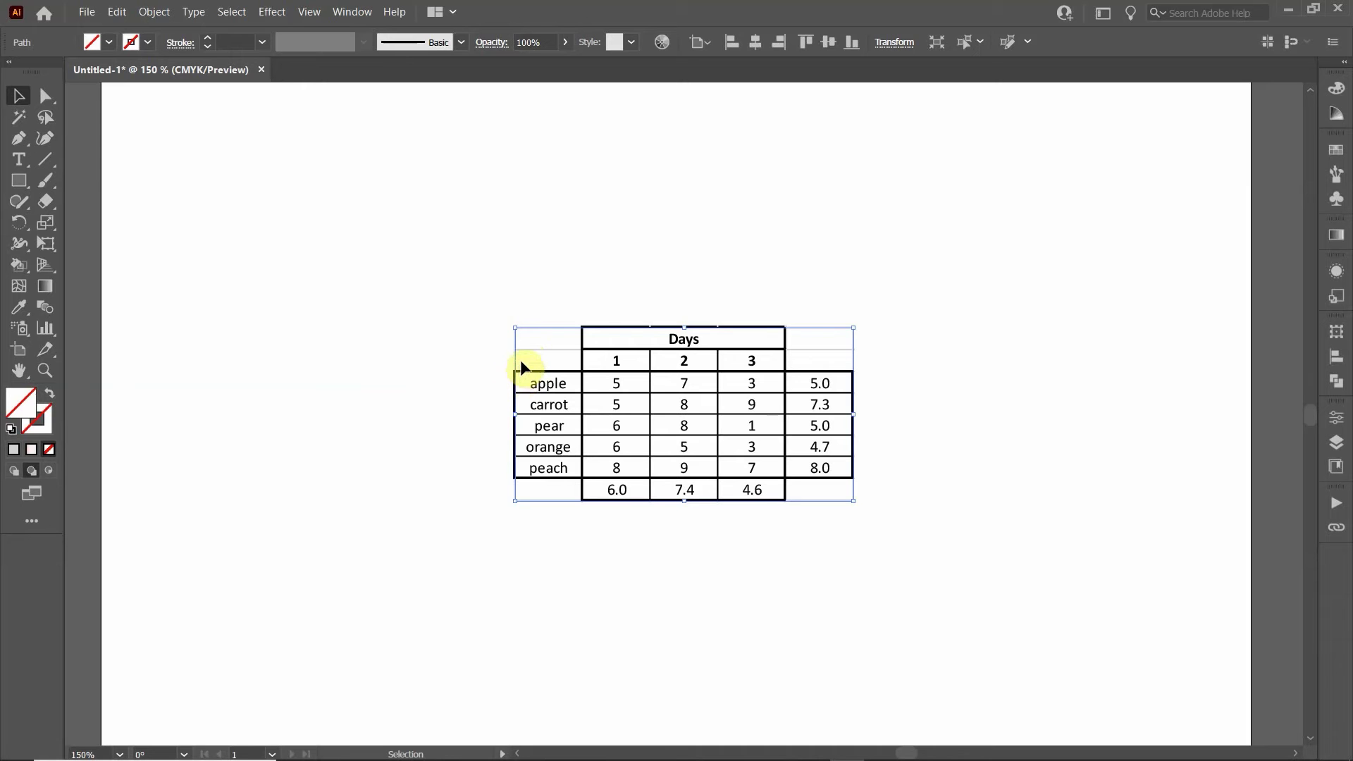
pyautogui.moveTo(425, 248); pyautogui.dragTo(560, 362)
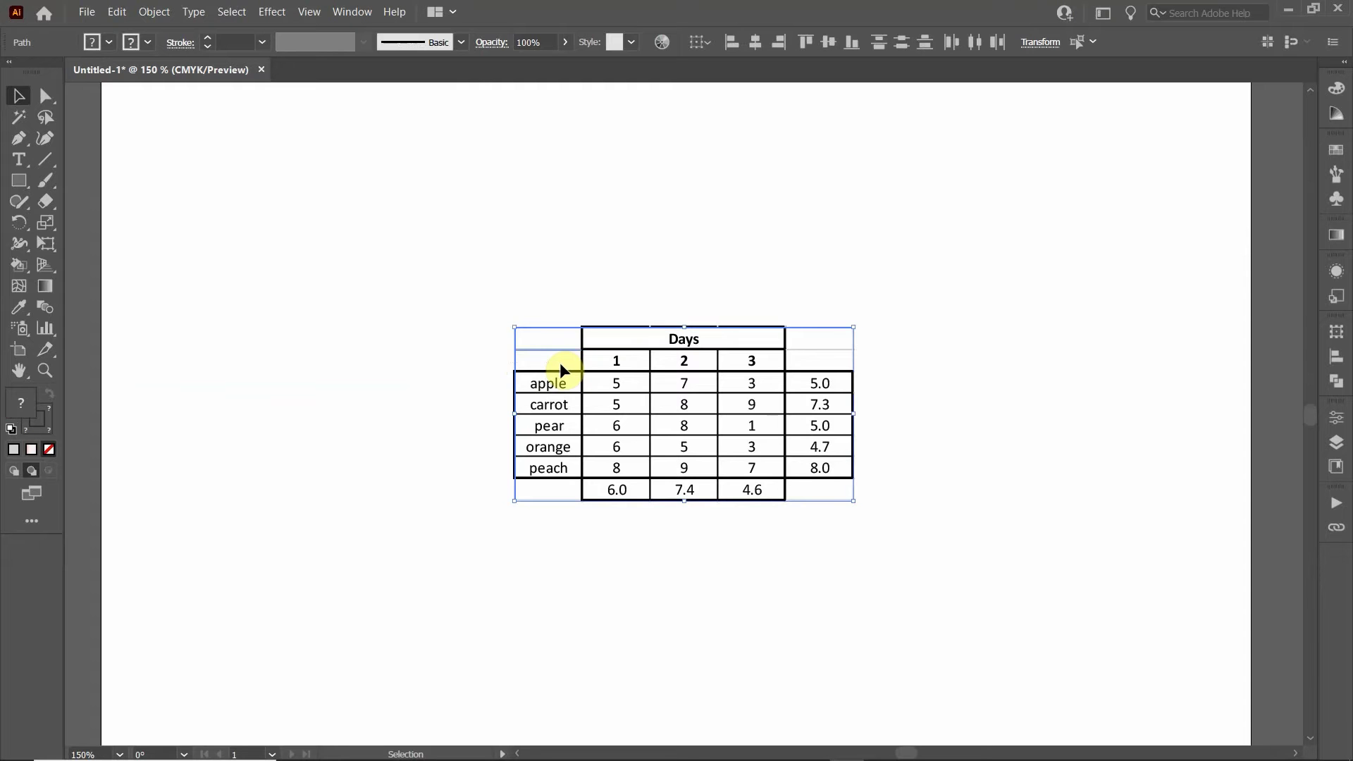
pyautogui.moveTo(475, 293); pyautogui.dragTo(575, 364)
pyautogui.click(1001, 447)
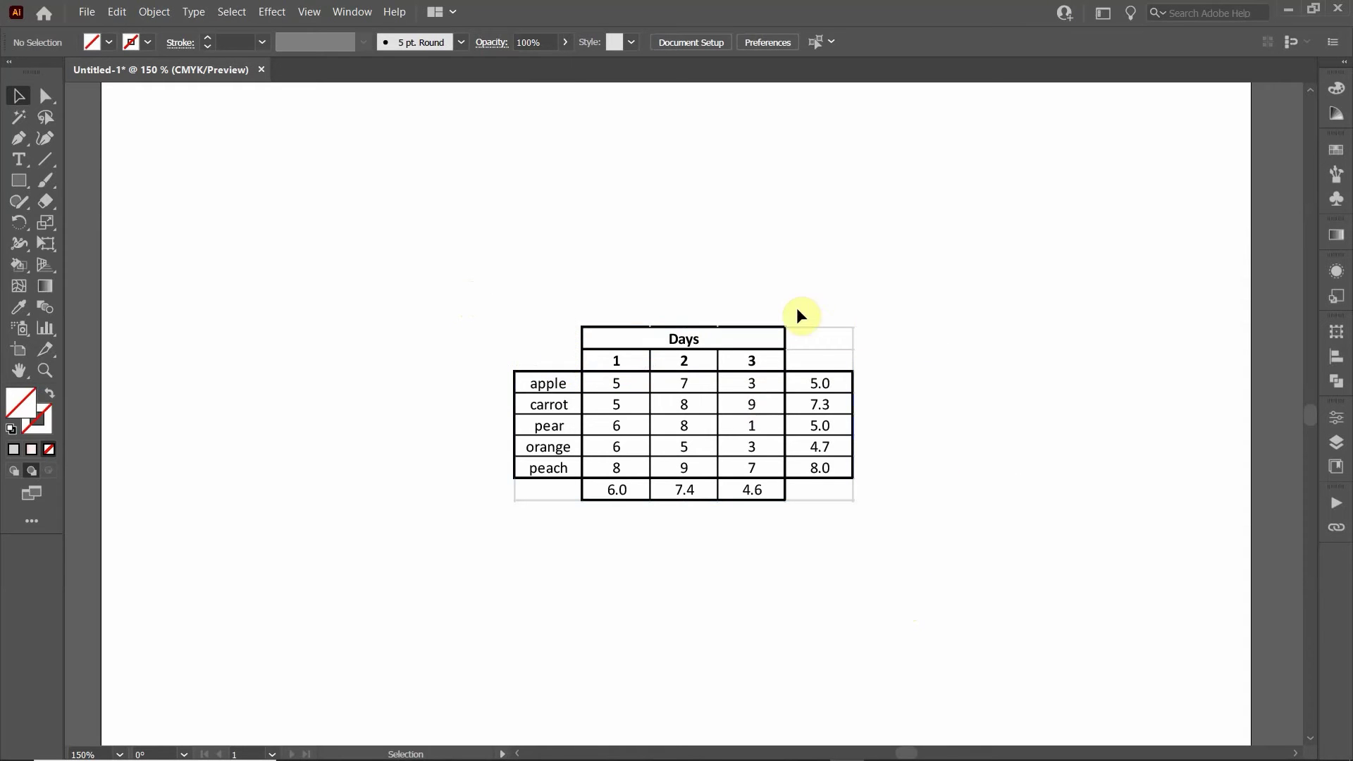
# Step: Delete the faint outlines of the remaining empty corner cells, right of the Days header and at both ends of the bottom averages row
pyautogui.moveTo(821, 326); pyautogui.dragTo(868, 358)
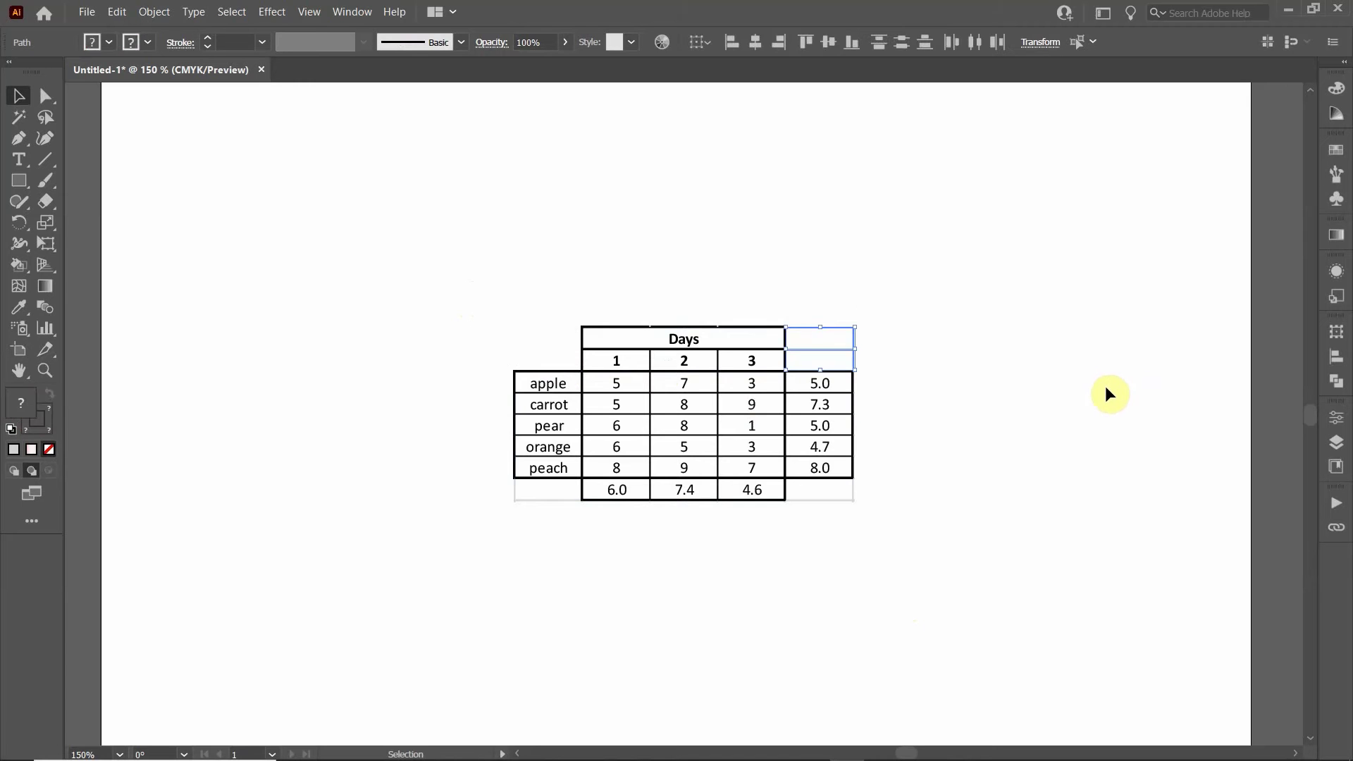
pyautogui.press('Delete')
pyautogui.moveTo(825, 495); pyautogui.dragTo(803, 485)
pyautogui.press('Delete')
pyautogui.moveTo(497, 486); pyautogui.dragTo(489, 480)
pyautogui.press('Delete')
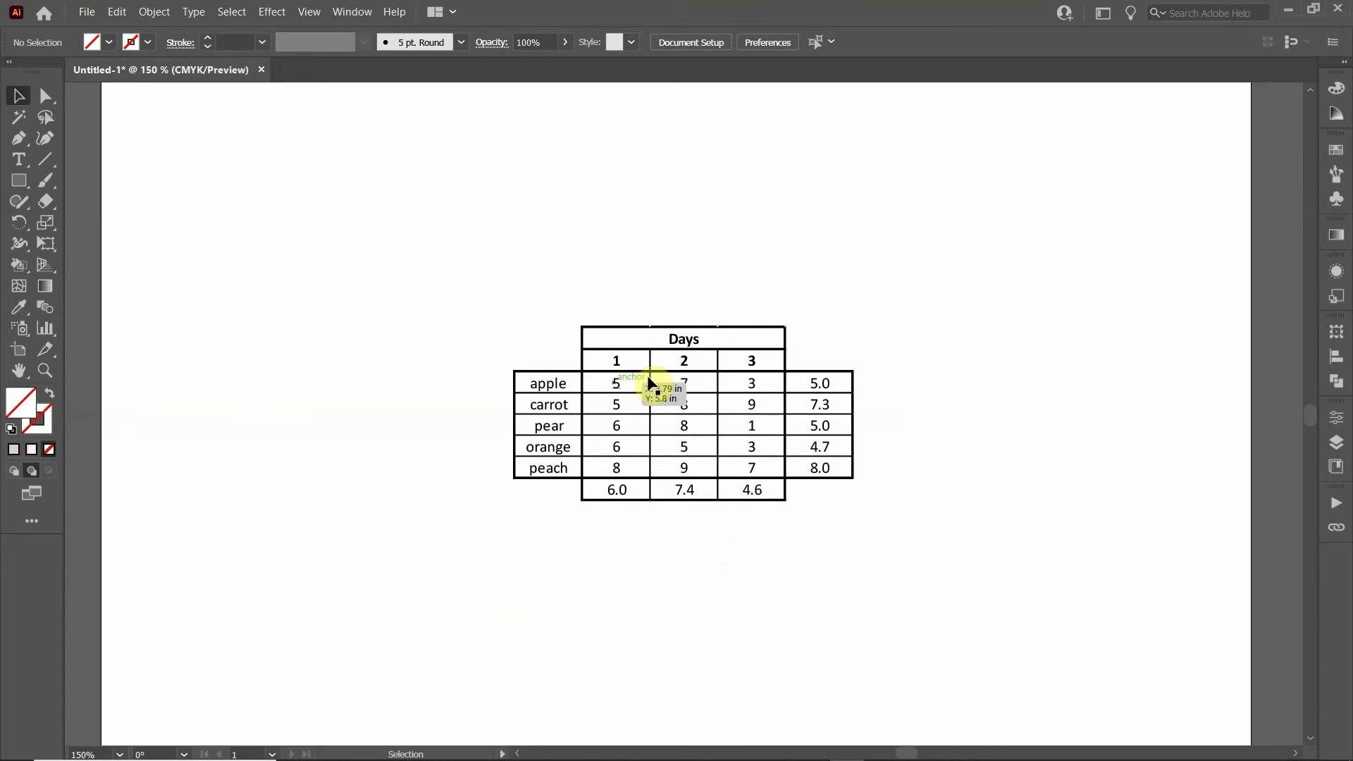
# Step: Select the entire table and move it to the left half of the artboard
pyautogui.moveTo(892, 539); pyautogui.dragTo(500, 279)
pyautogui.moveTo(736, 350); pyautogui.dragTo(488, 226)
pyautogui.click(489, 226)
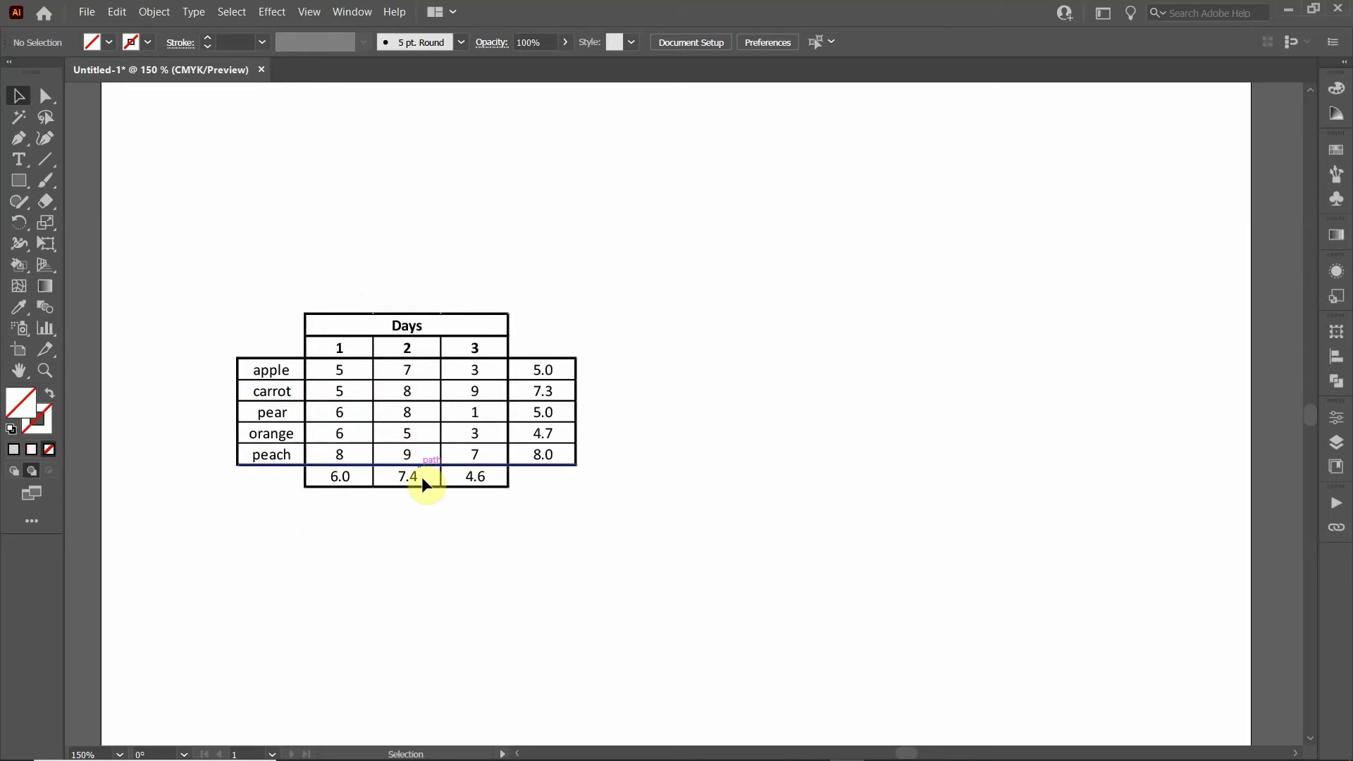
# Step: Select all the table's text and lines and group them into one object
pyautogui.click(507, 367)
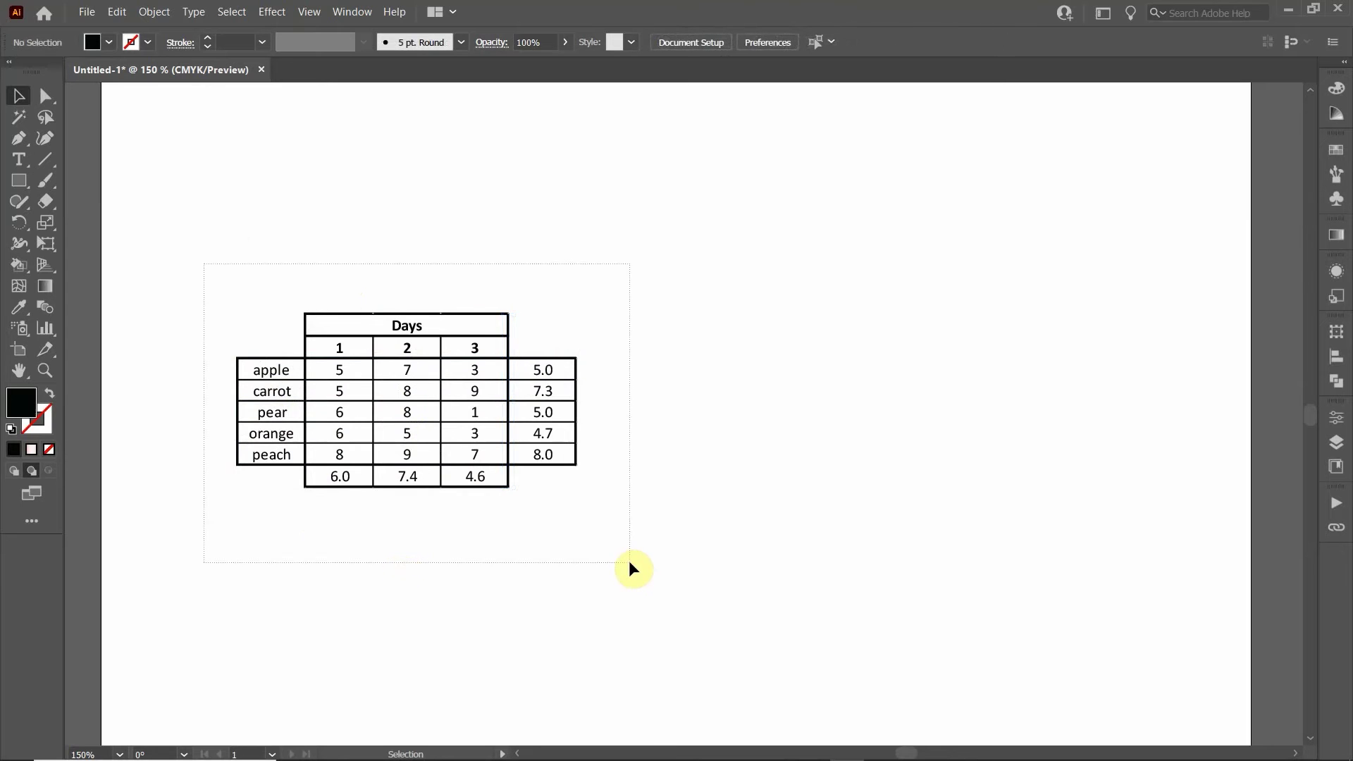
pyautogui.hotkey('ctrl', 'a')
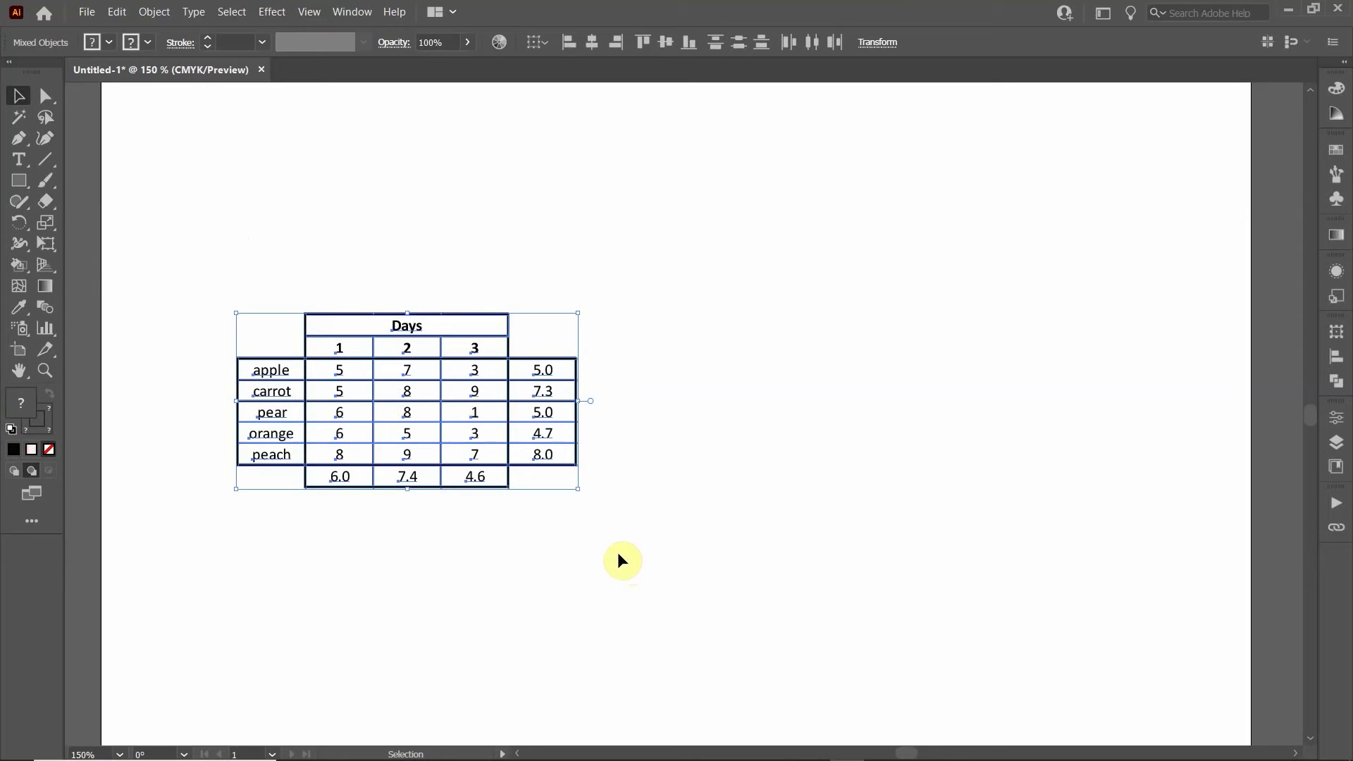
pyautogui.hotkey('ctrl', 'g')
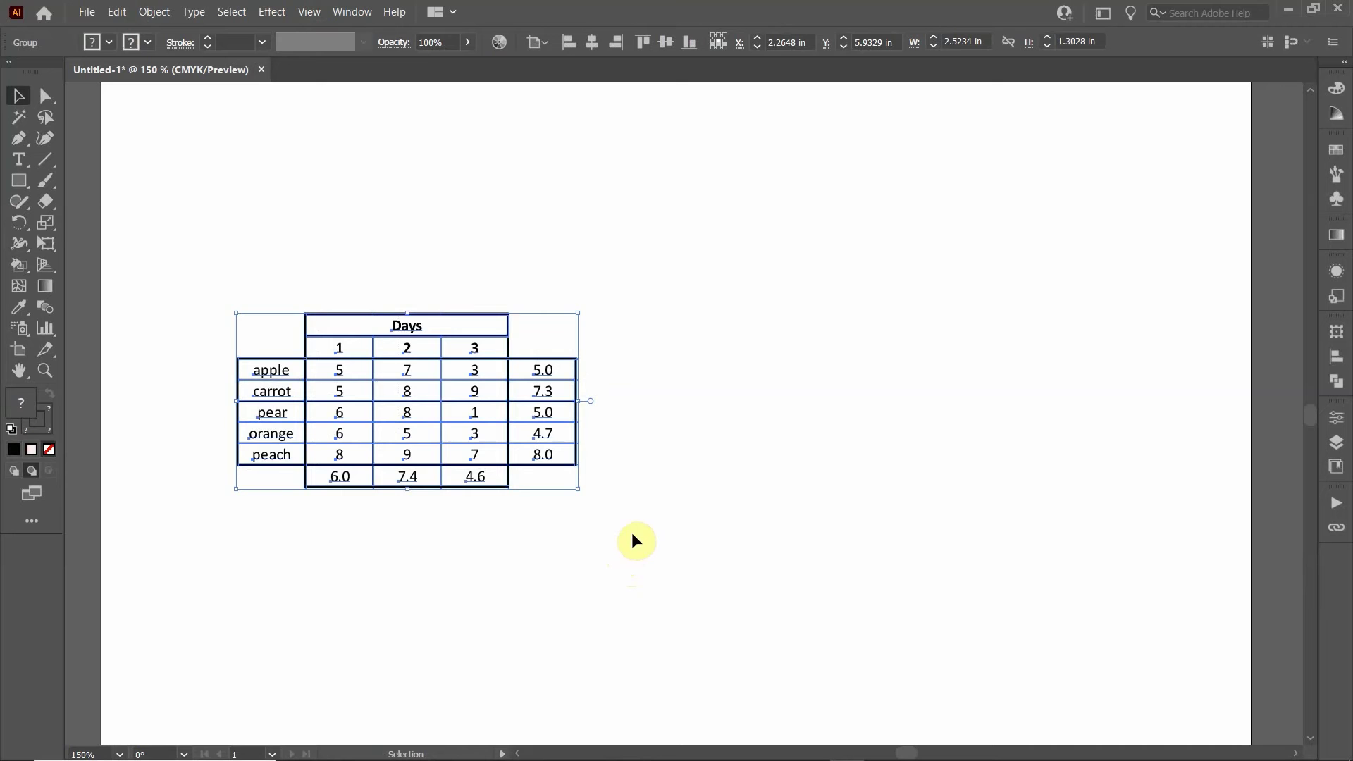
pyautogui.click(597, 544)
# Step: Isolate the table group, select all its text objects, and flip the selection to only the lines before deselecting
pyautogui.doubleClick(490, 388)
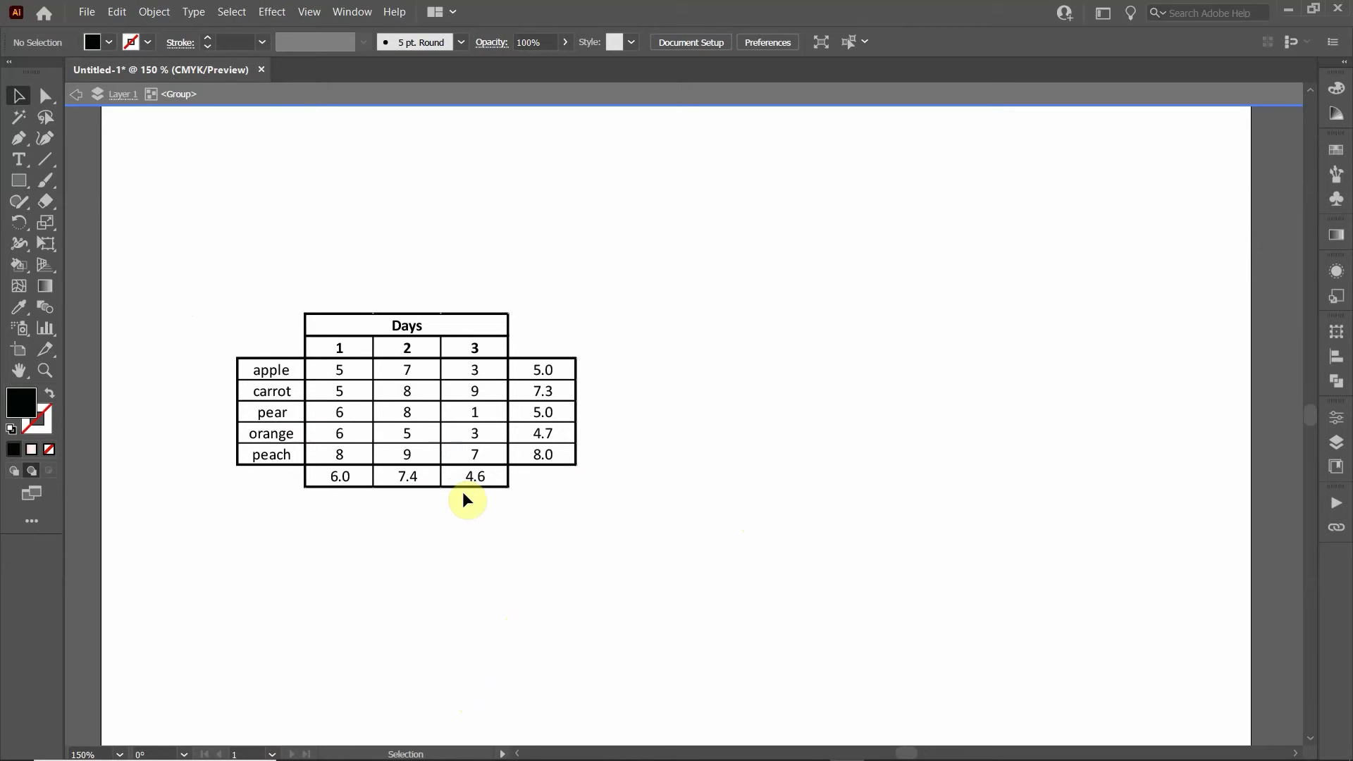
pyautogui.click(225, 13)
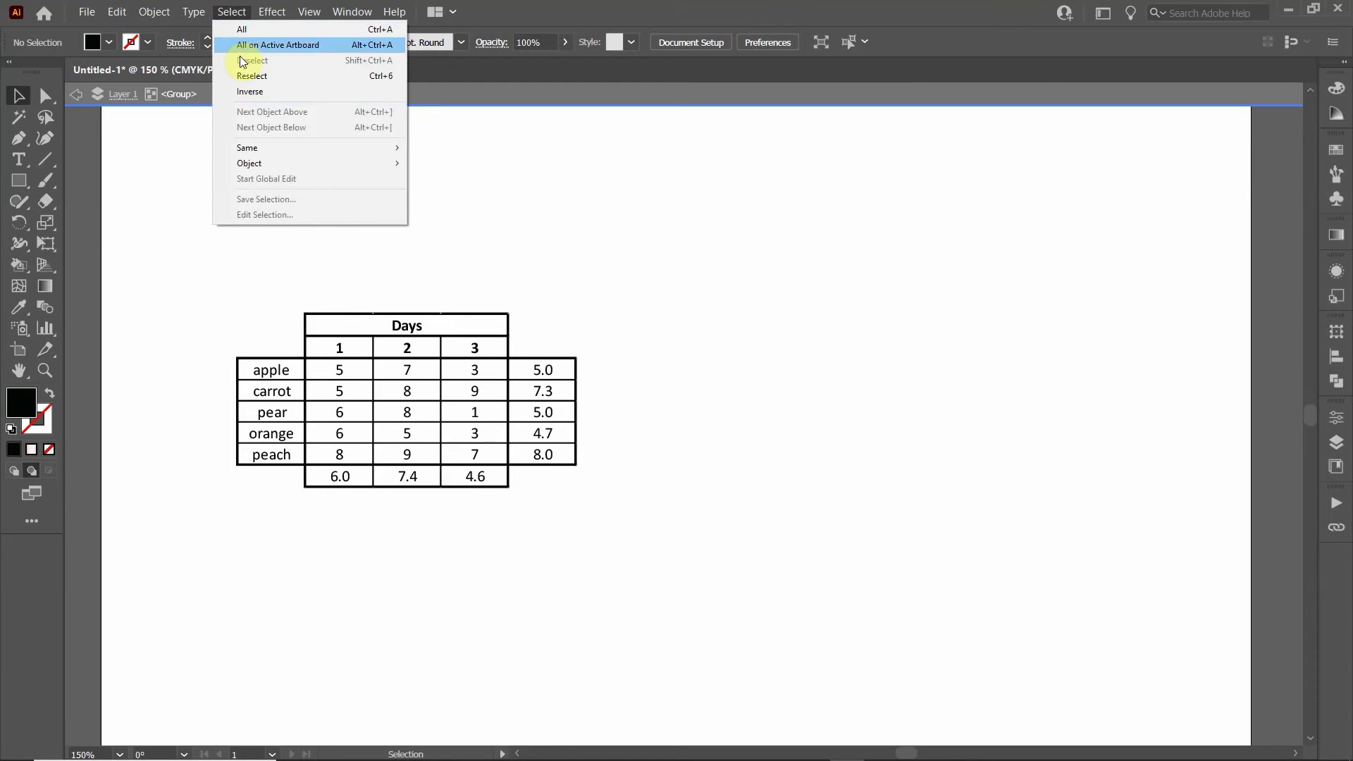
pyautogui.moveTo(246, 172)
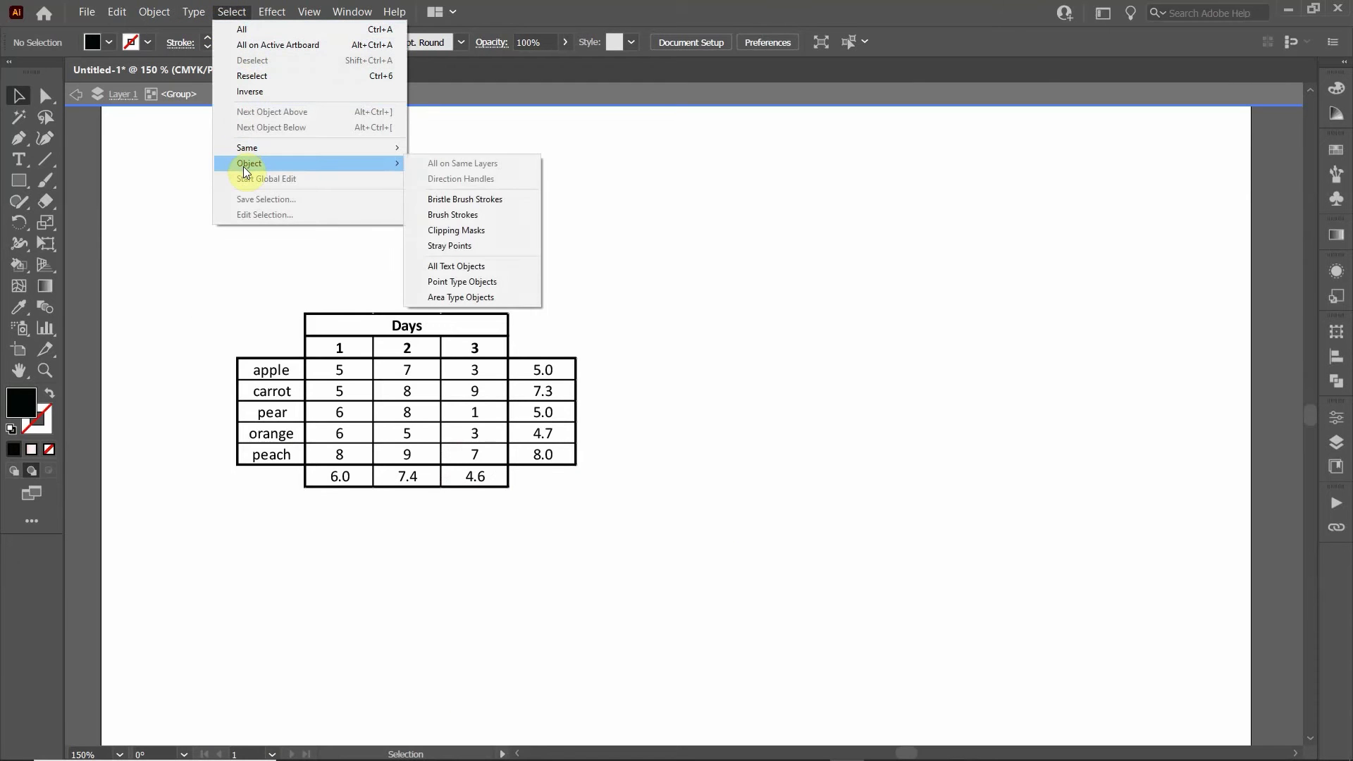
pyautogui.click(469, 265)
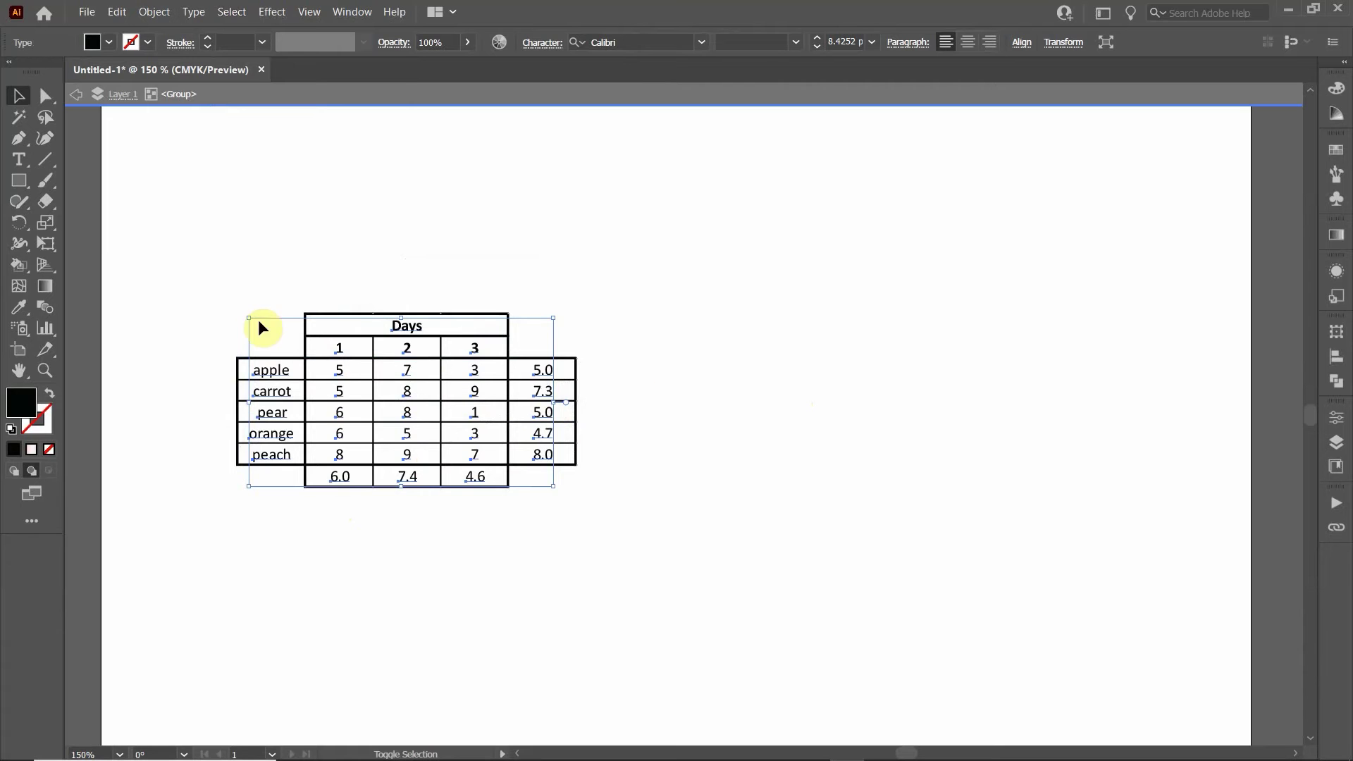
pyautogui.moveTo(200, 267); pyautogui.dragTo(615, 538)
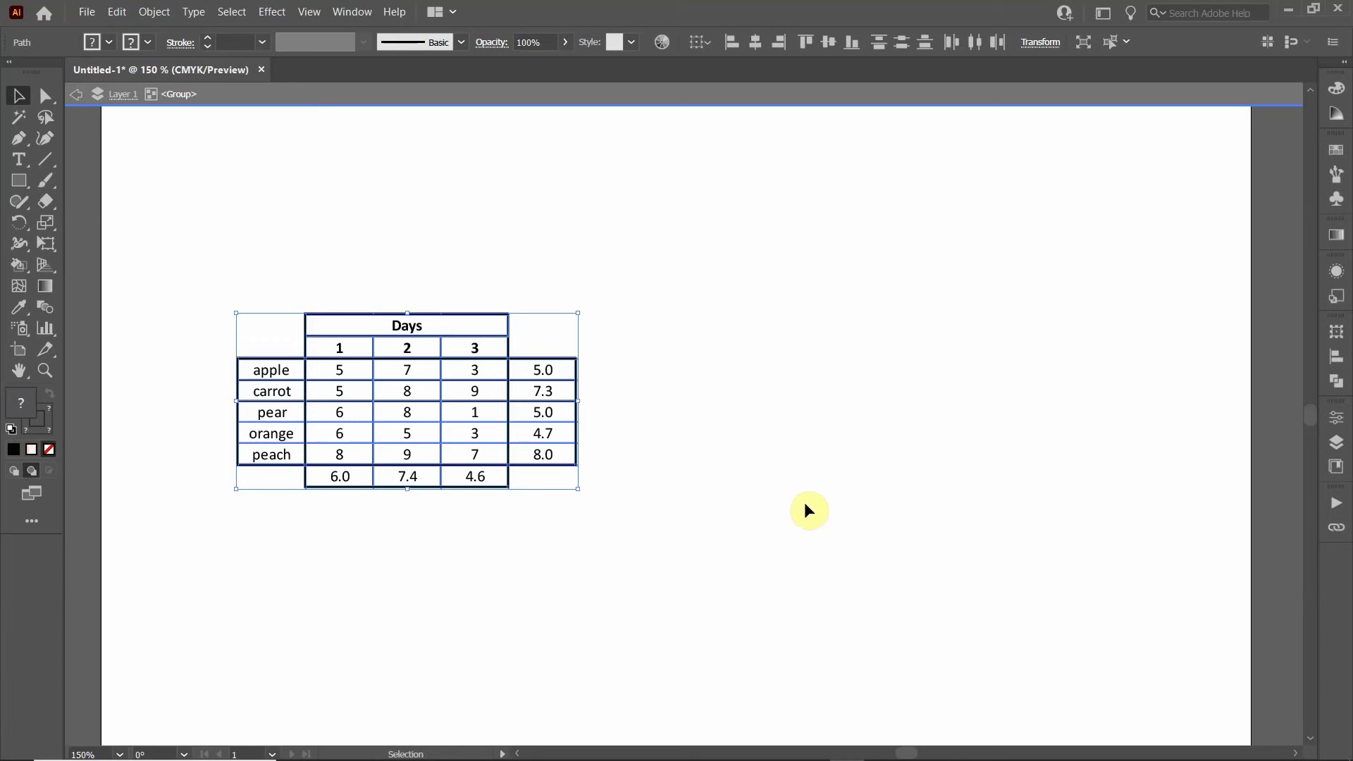
pyautogui.click(722, 427)
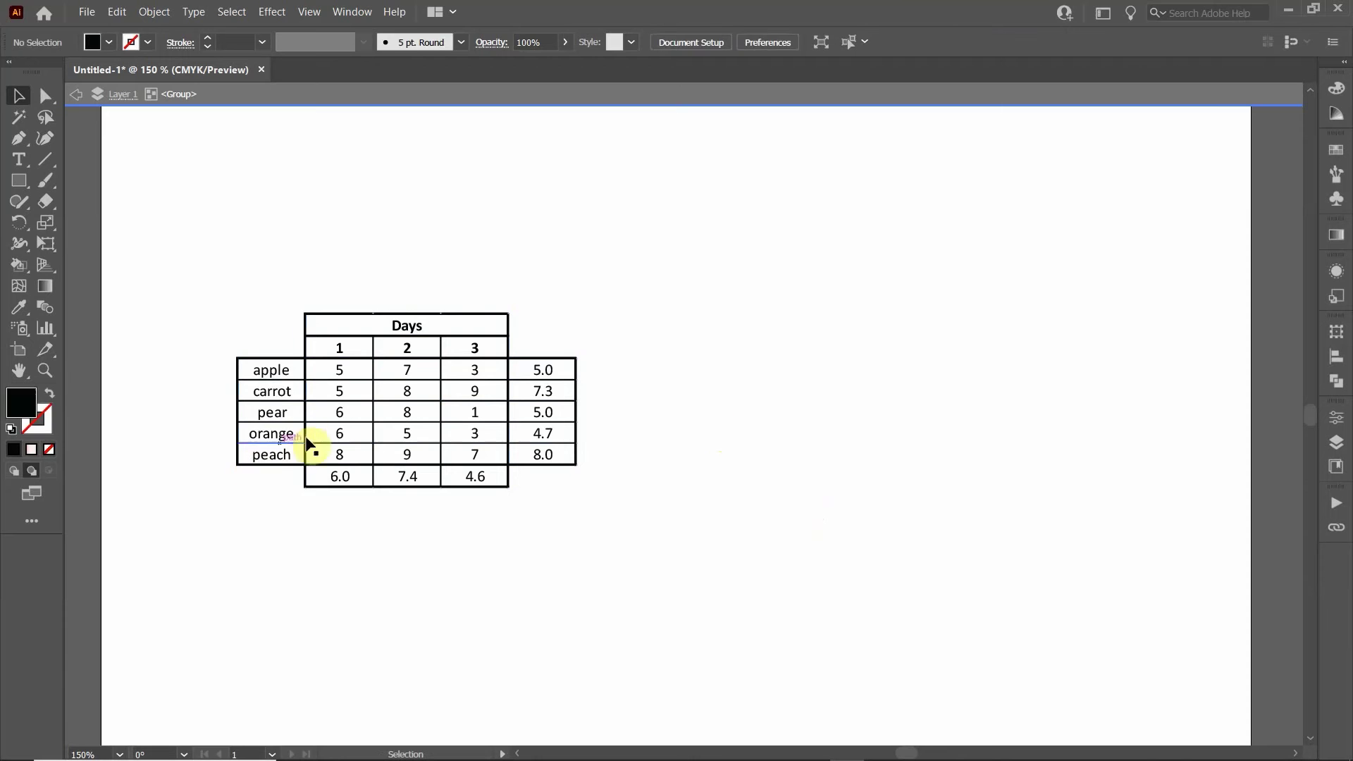
# Step: Select the pear row's values 6, 8 and 1 together, remove 8 and 1 from the selection, and deselect
pyautogui.click(340, 414)
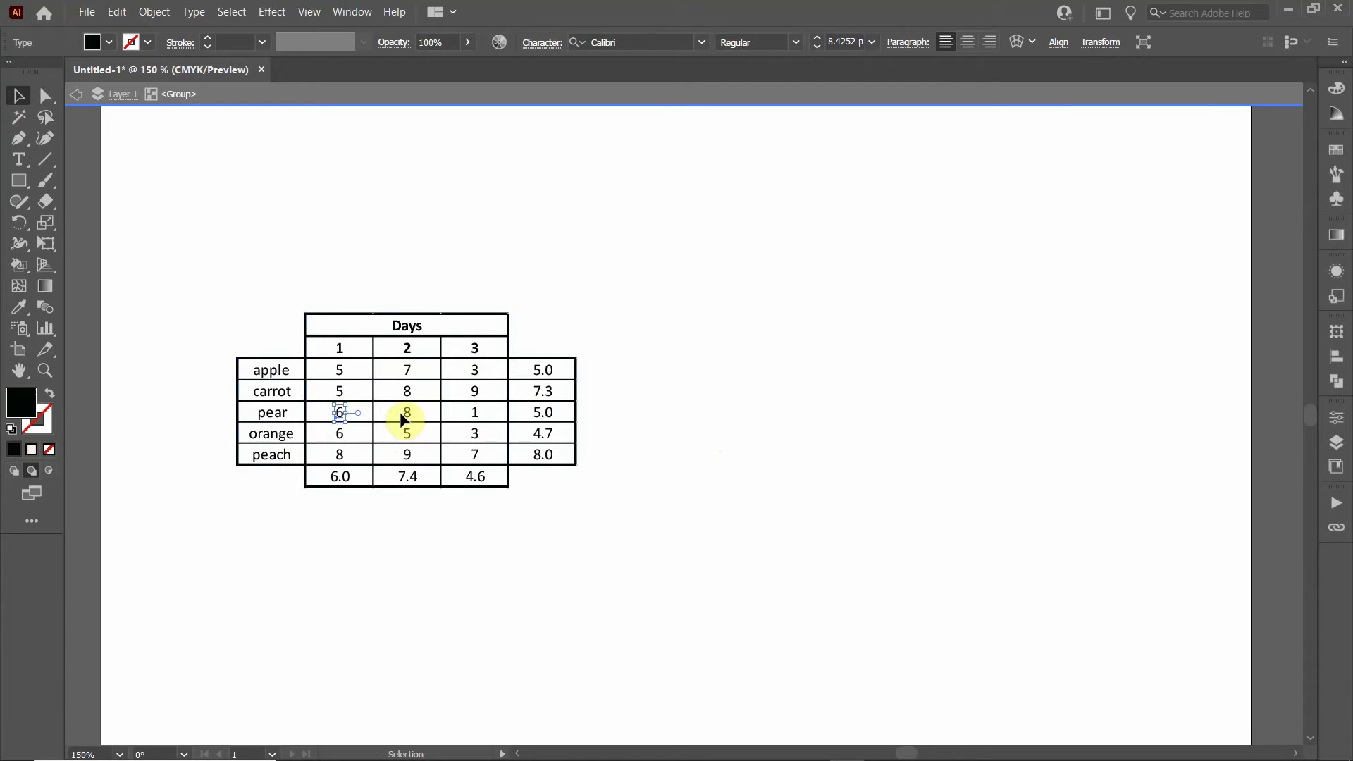
pyautogui.keyDown('shift'); pyautogui.click(407, 415); pyautogui.keyUp('shift')
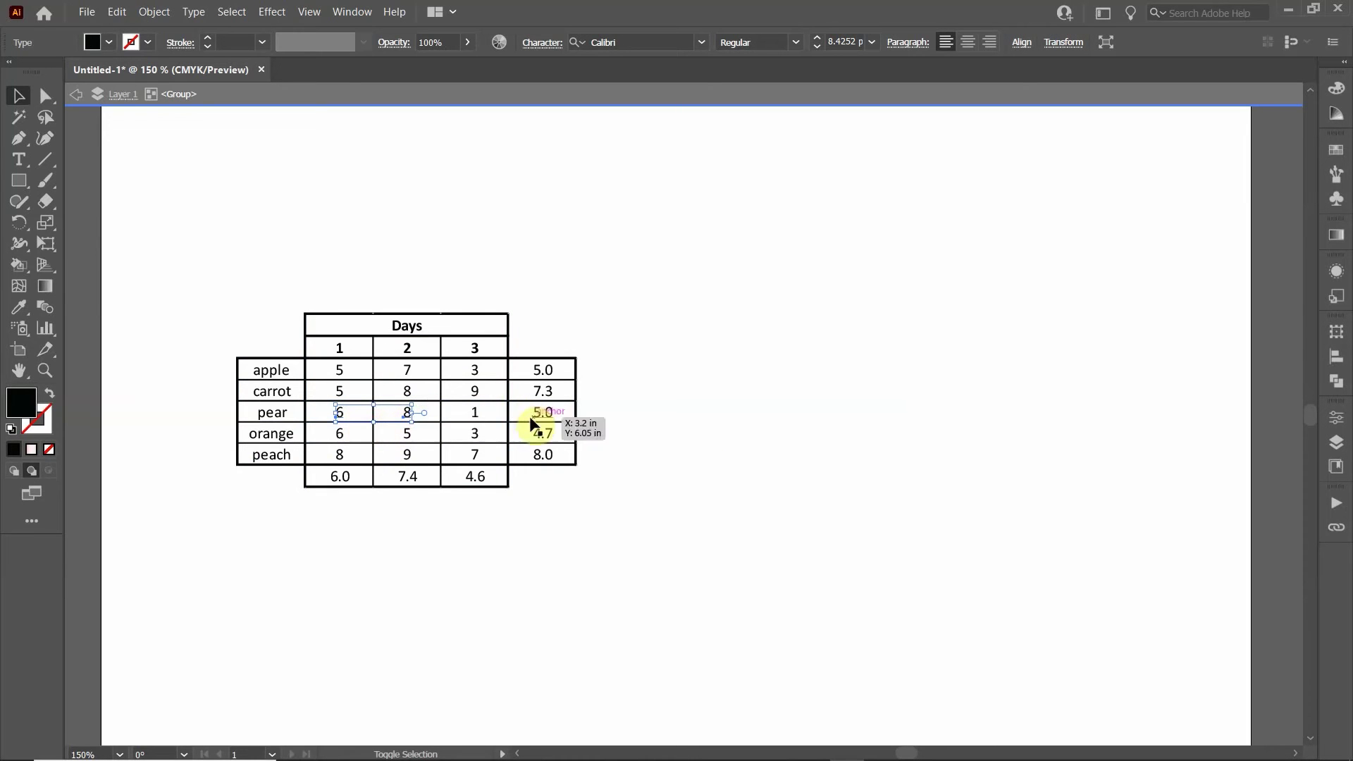
pyautogui.keyDown('shift'); pyautogui.click(475, 413); pyautogui.keyUp('shift')
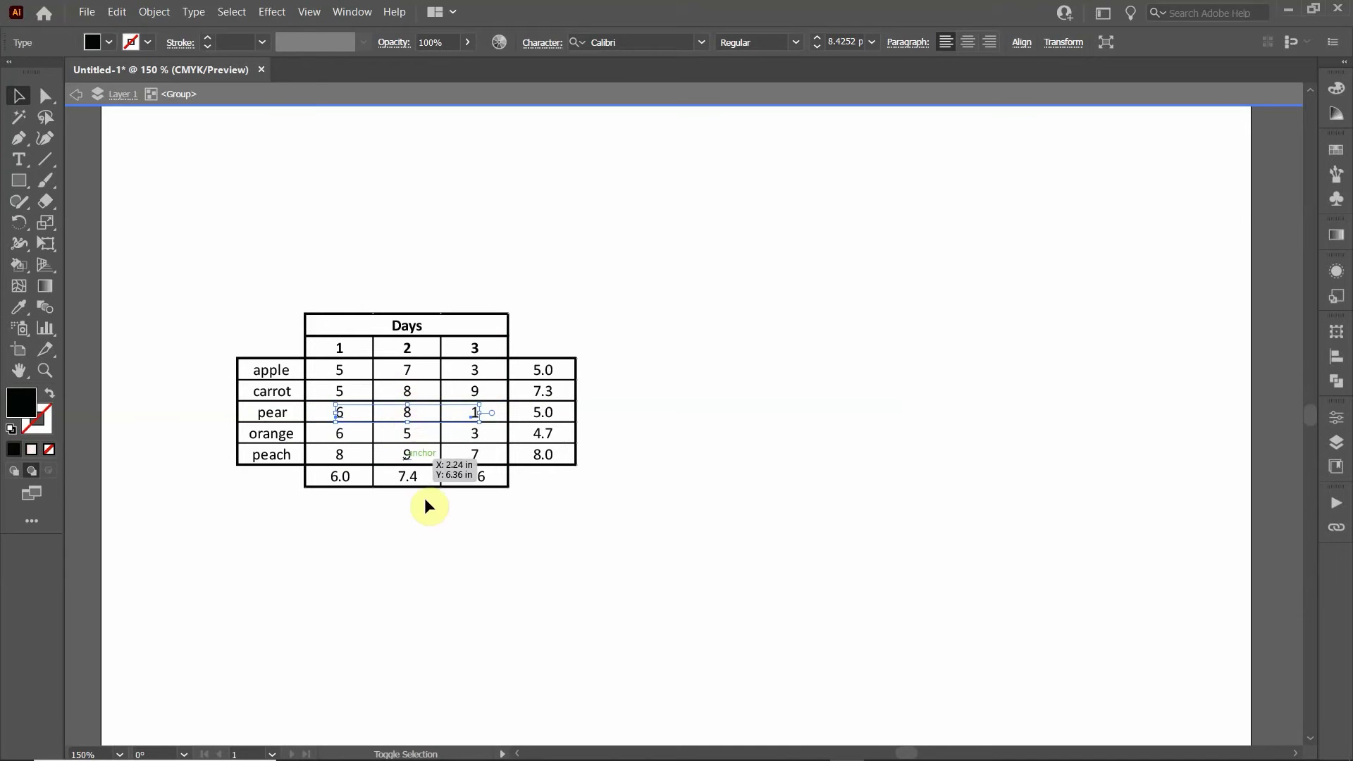
pyautogui.keyDown('shift'); pyautogui.click(470, 414); pyautogui.keyUp('shift')
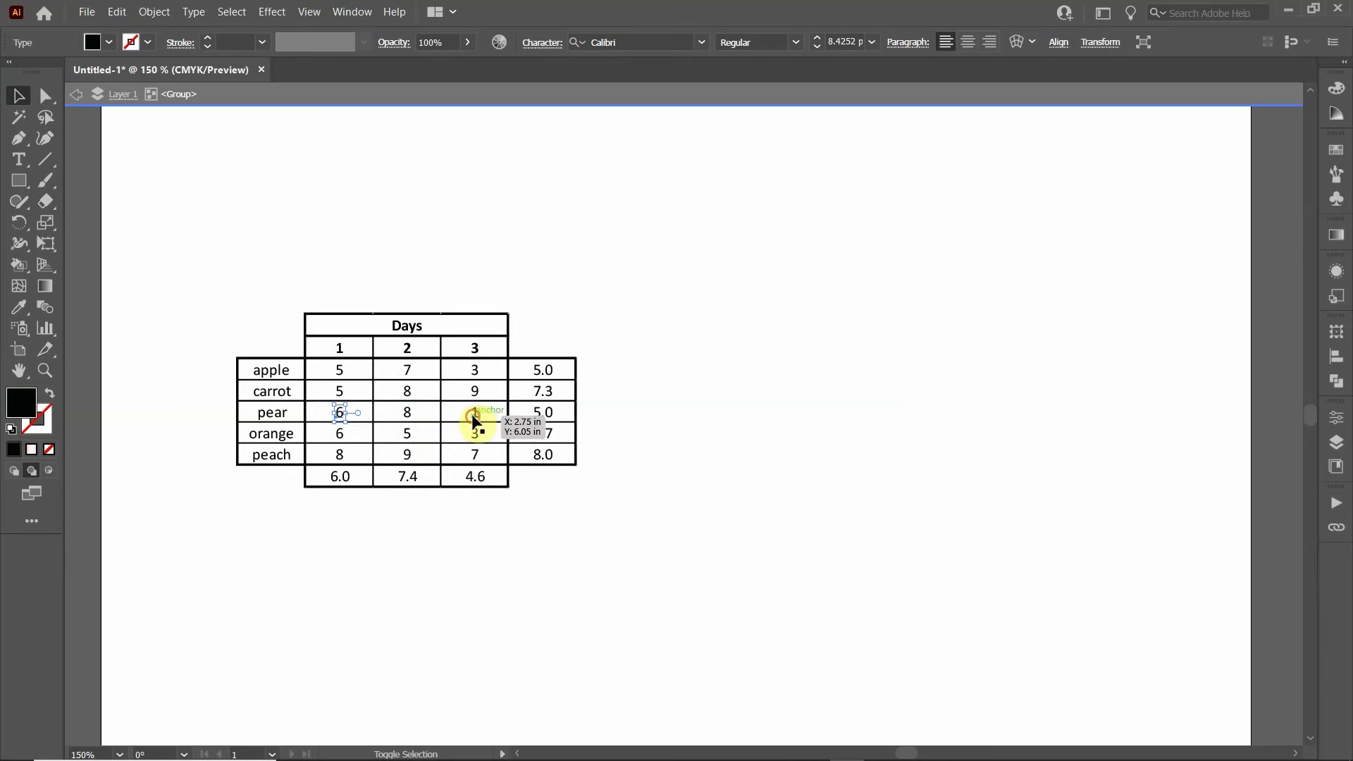
pyautogui.click(520, 559)
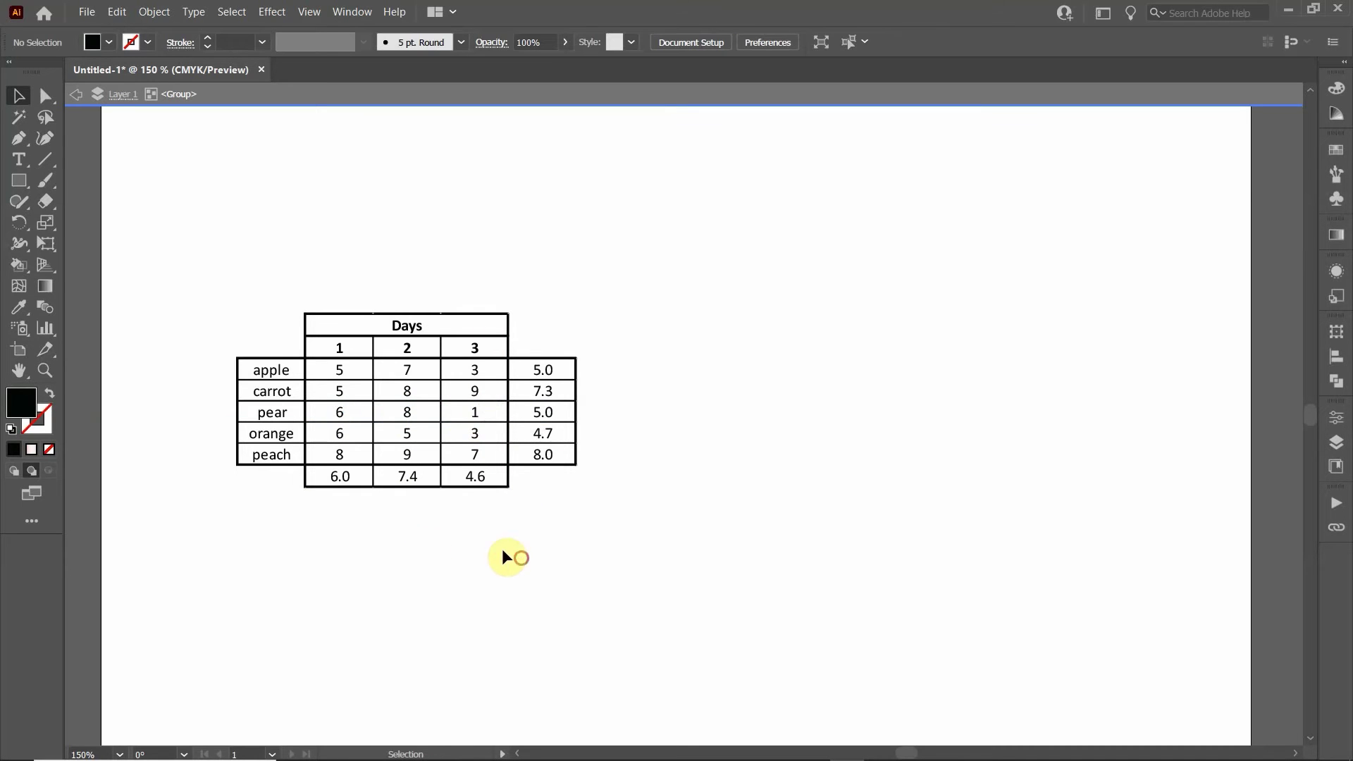
# Step: Select all text objects, flip the selection to only the table lines, and group those lines inside the isolated table group
pyautogui.click(233, 13)
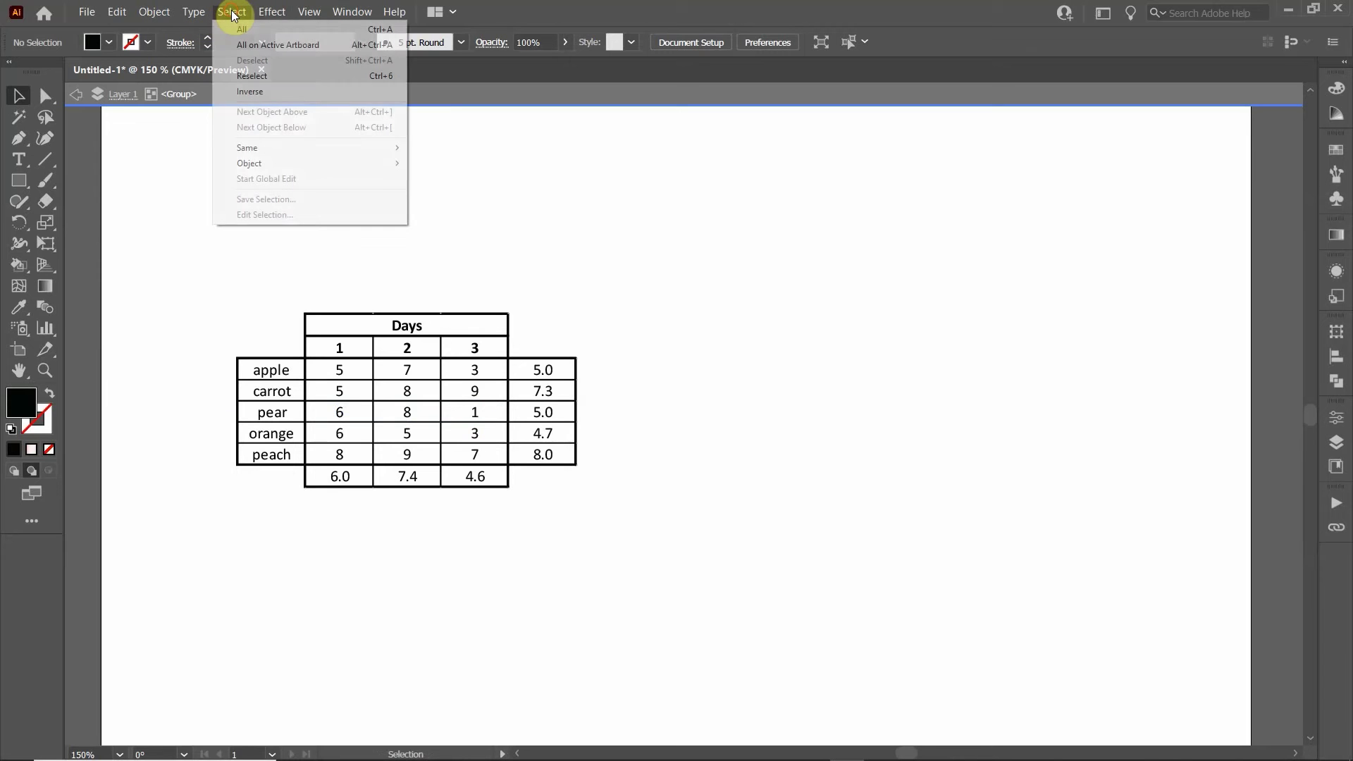
pyautogui.moveTo(253, 164)
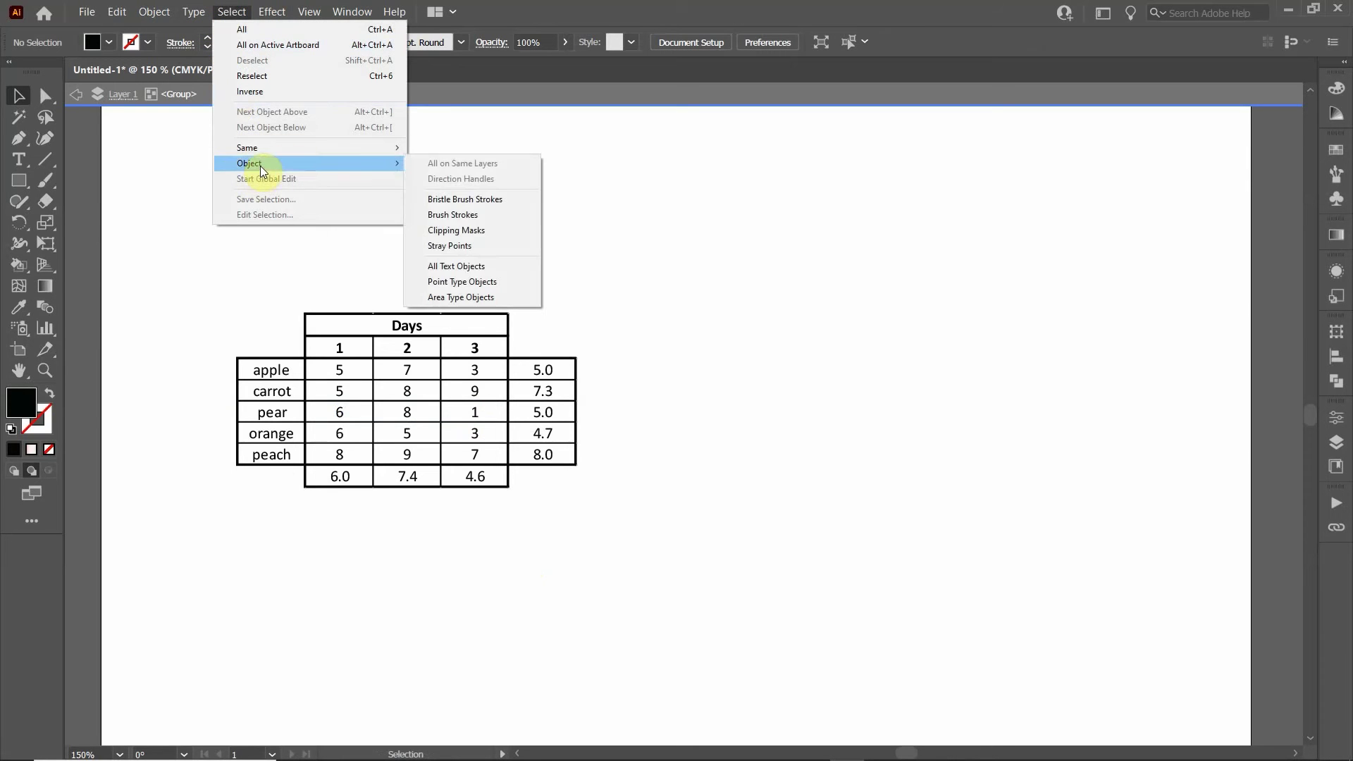
pyautogui.click(442, 265)
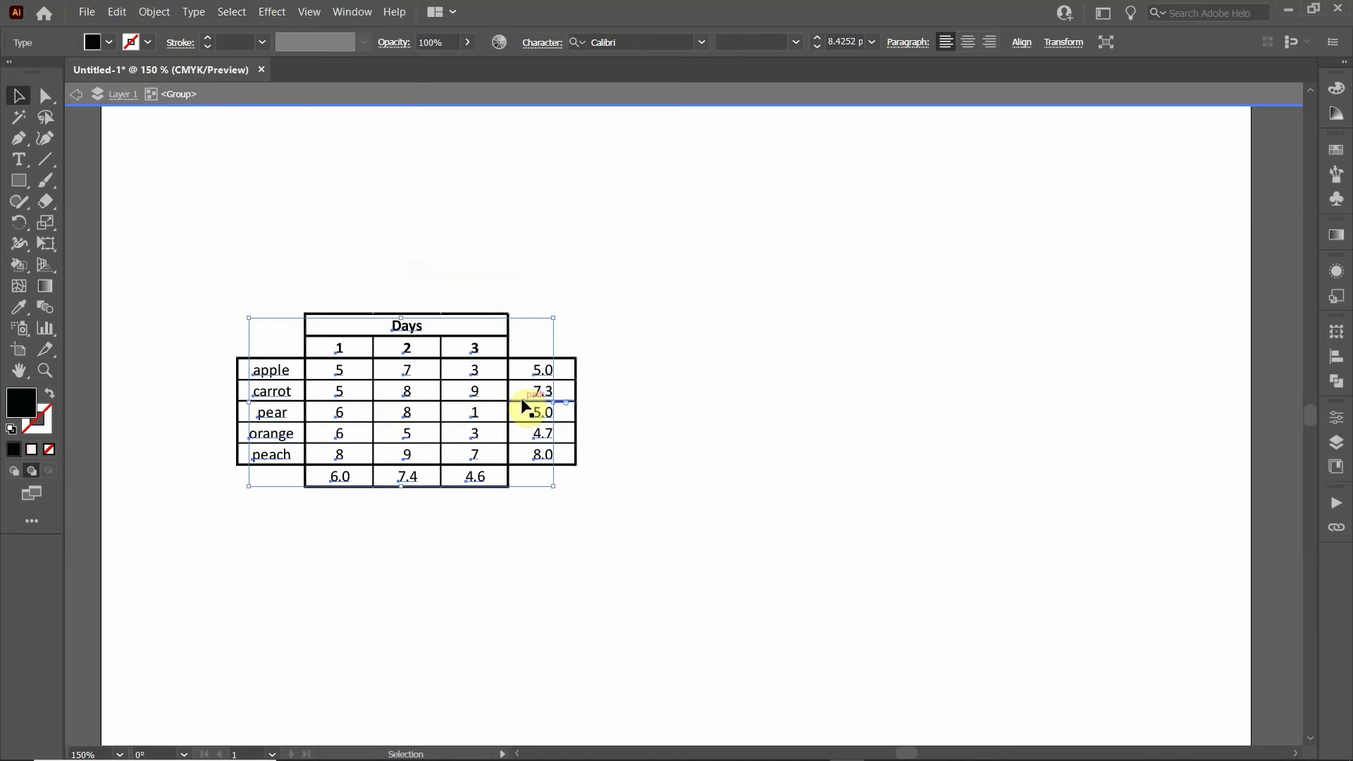
pyautogui.moveTo(192, 271); pyautogui.dragTo(652, 548)
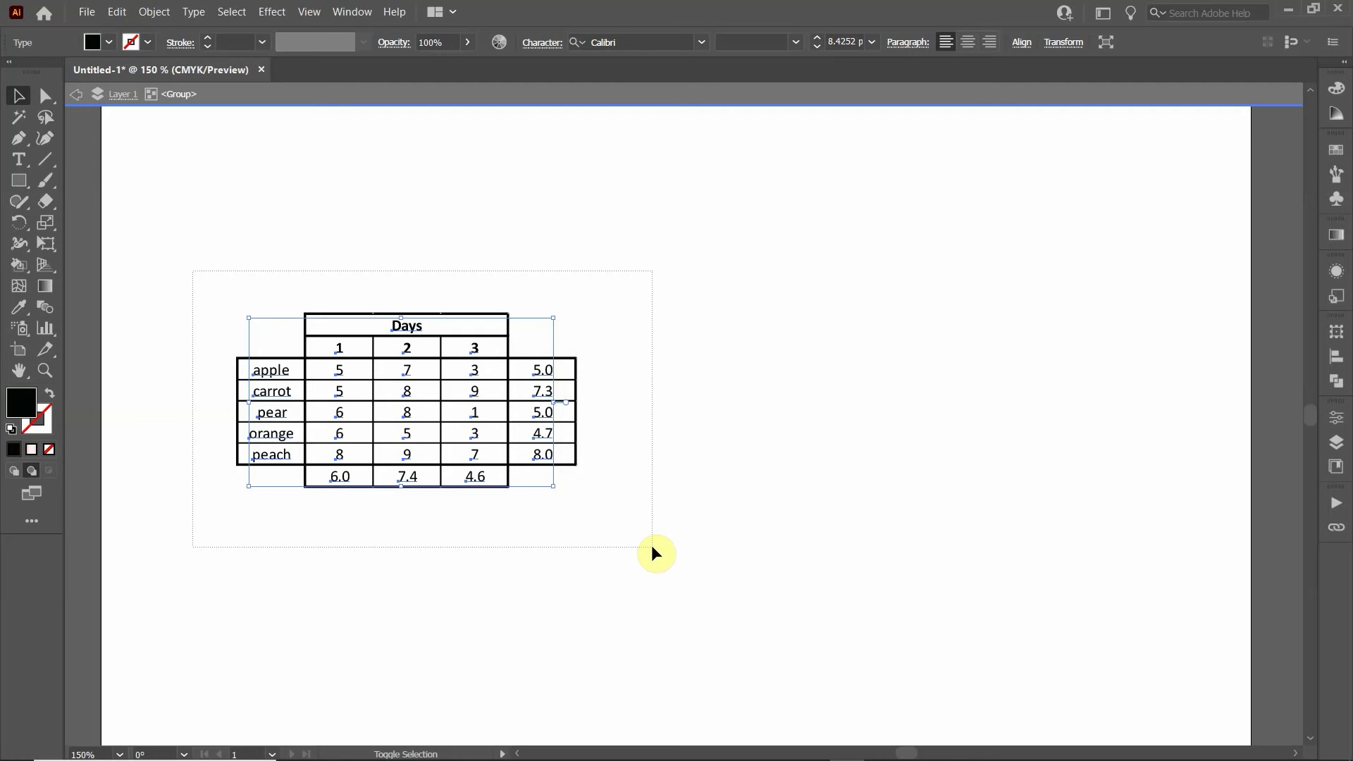
pyautogui.moveTo(652, 547); pyautogui.dragTo(652, 547)
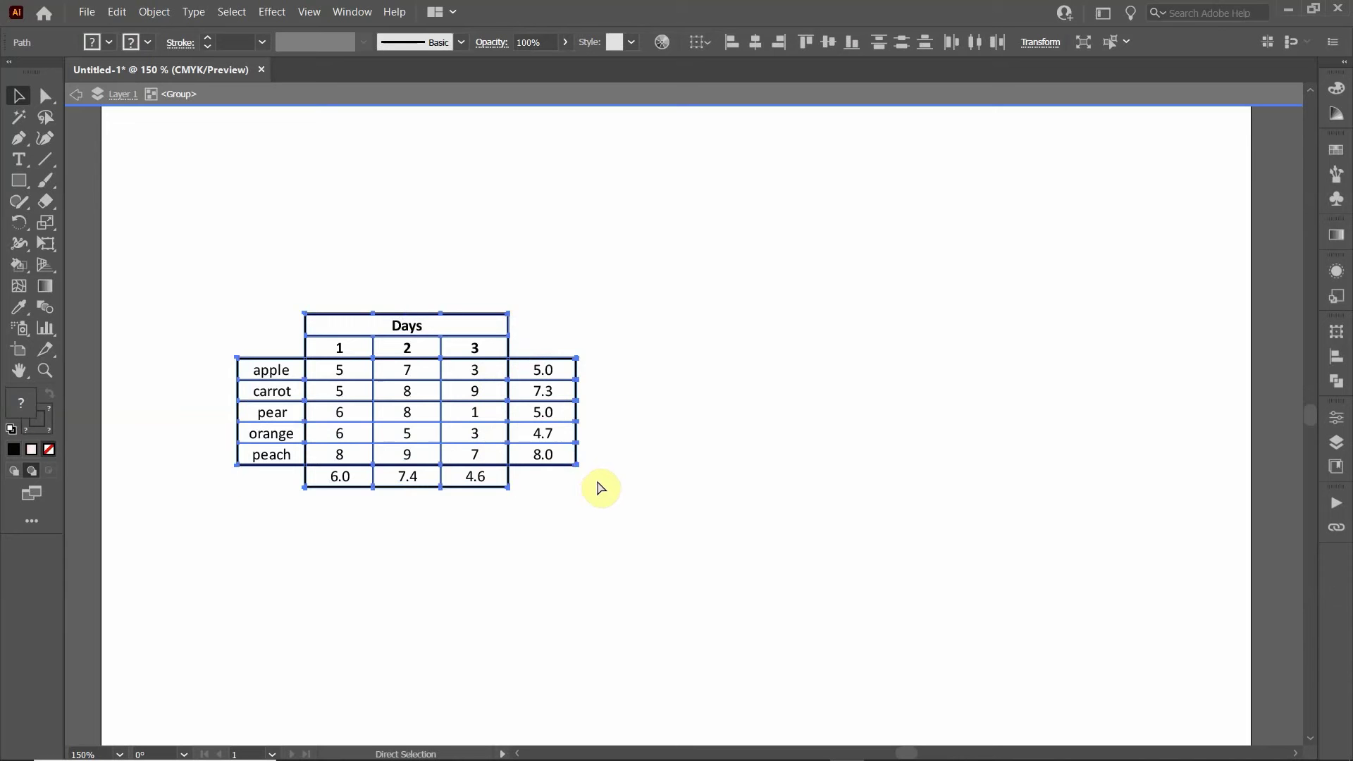
pyautogui.hotkey('ctrl', 'g')
pyautogui.click(704, 328)
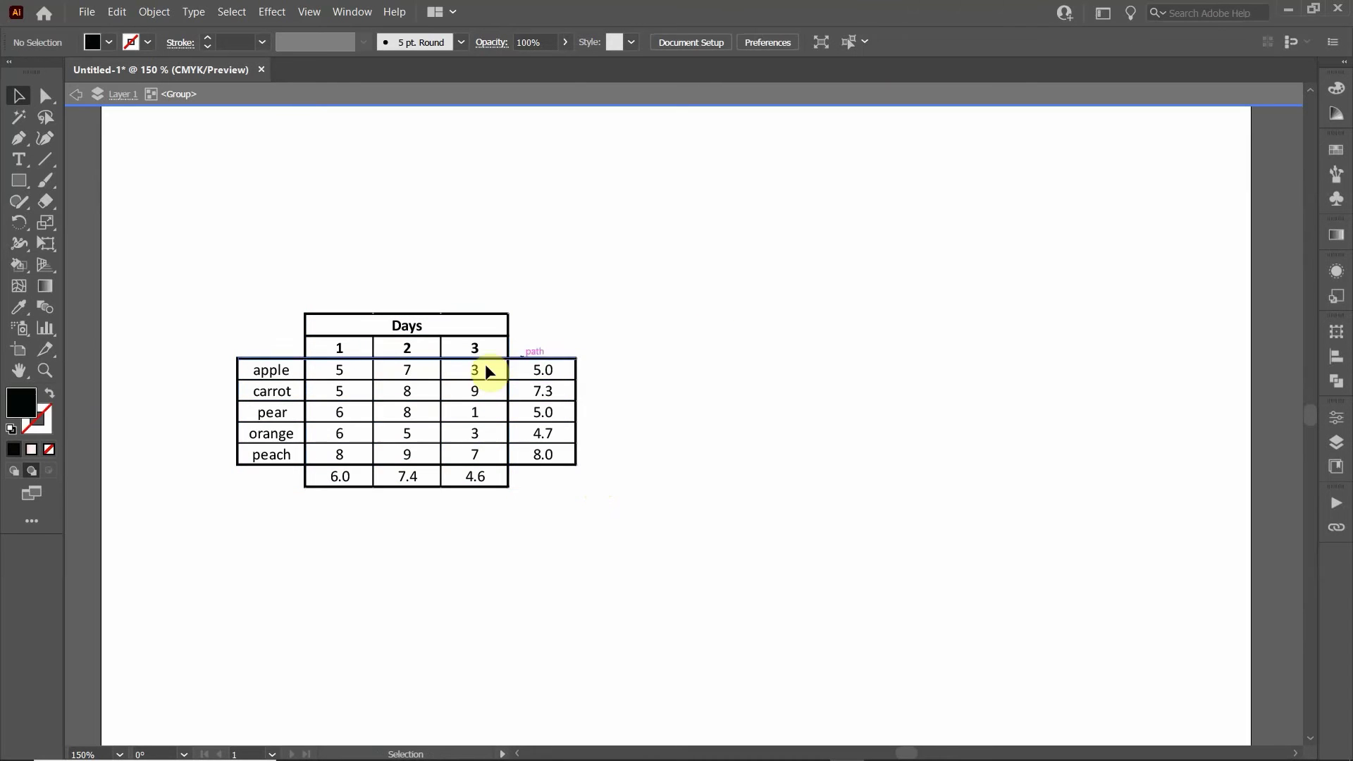
pyautogui.click(510, 360)
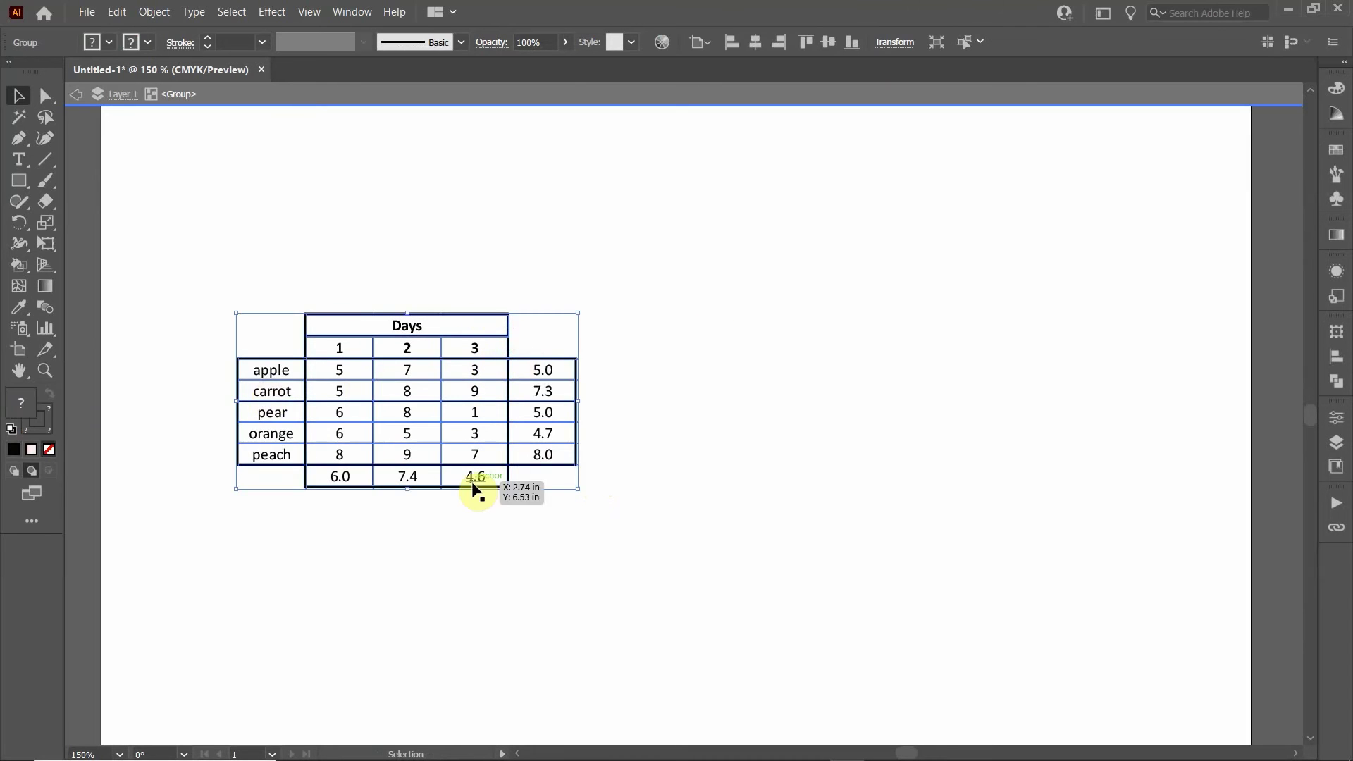
pyautogui.click(378, 555)
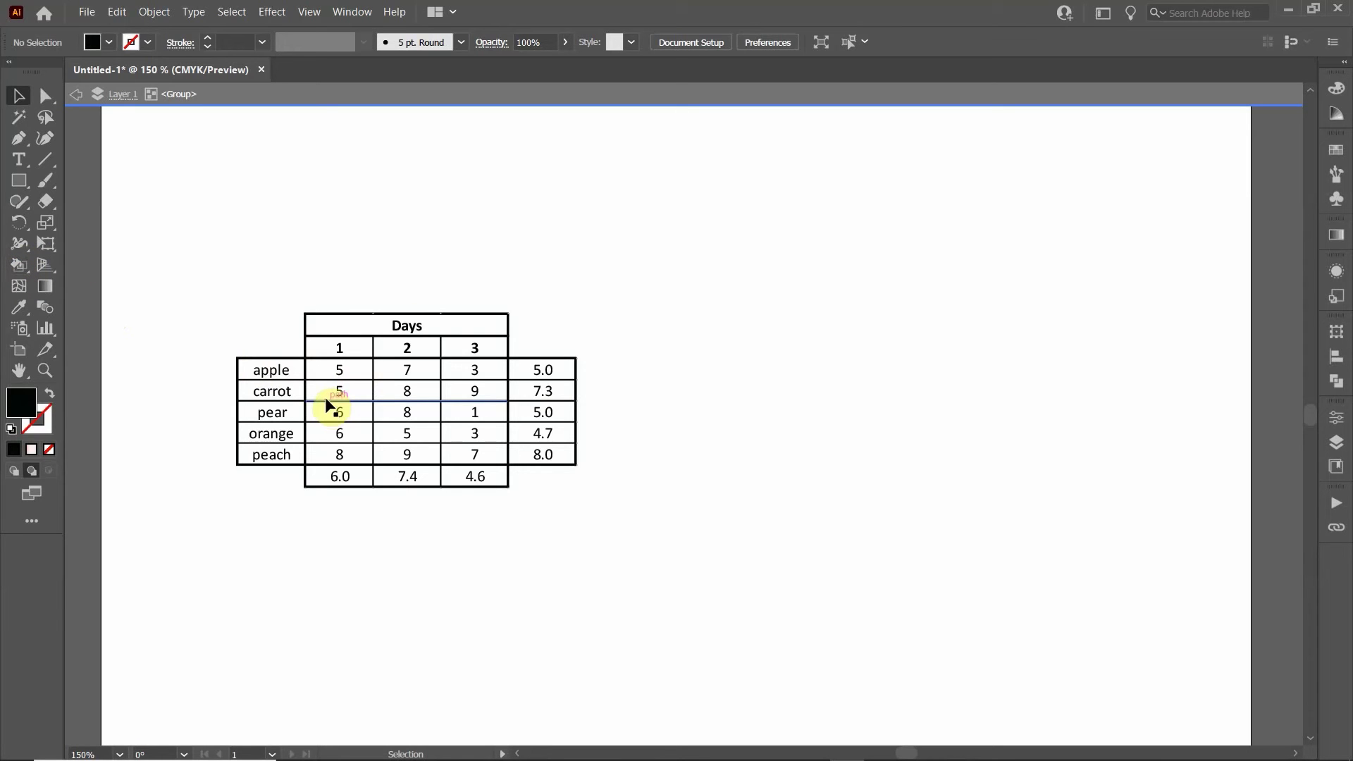
# Step: Select the group of table lines inside the isolated group and activate the Live Paint Bucket
pyautogui.click(304, 365)
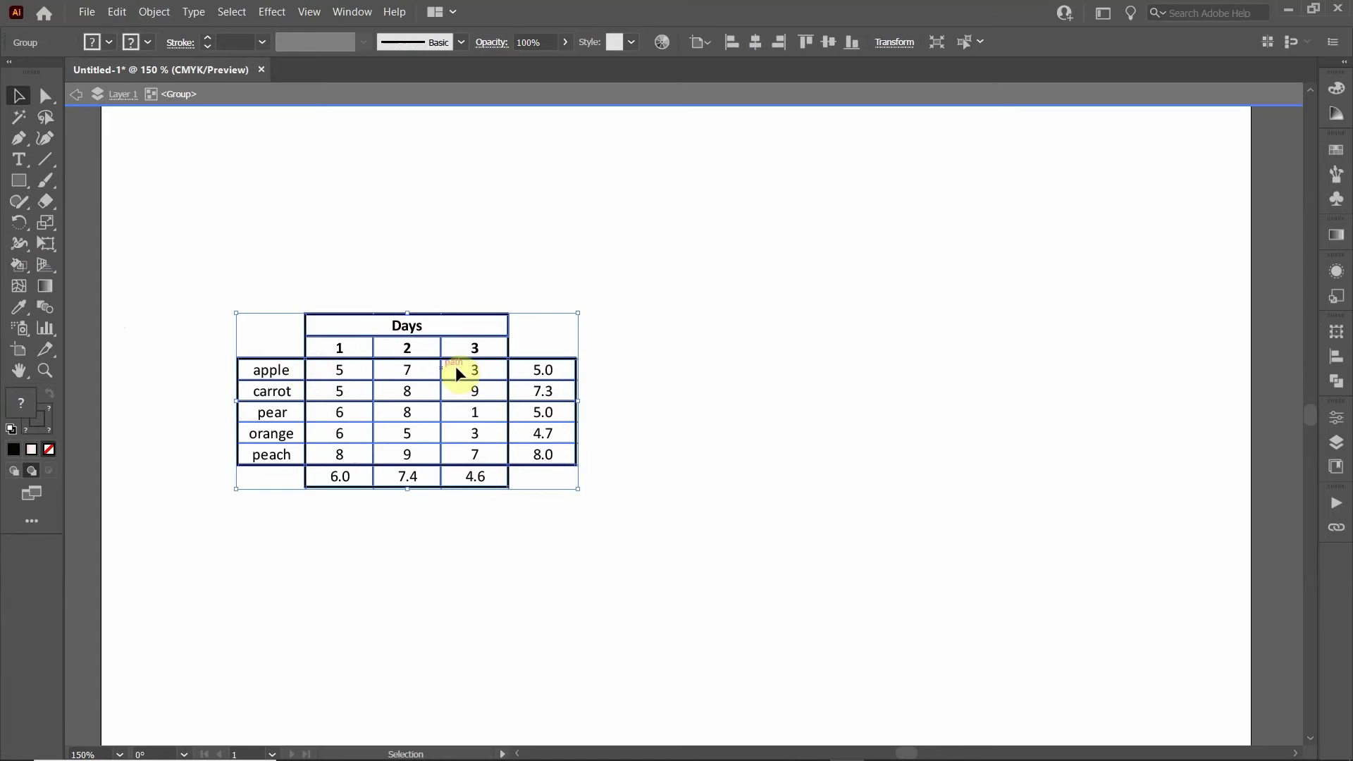
pyautogui.click(20, 269)
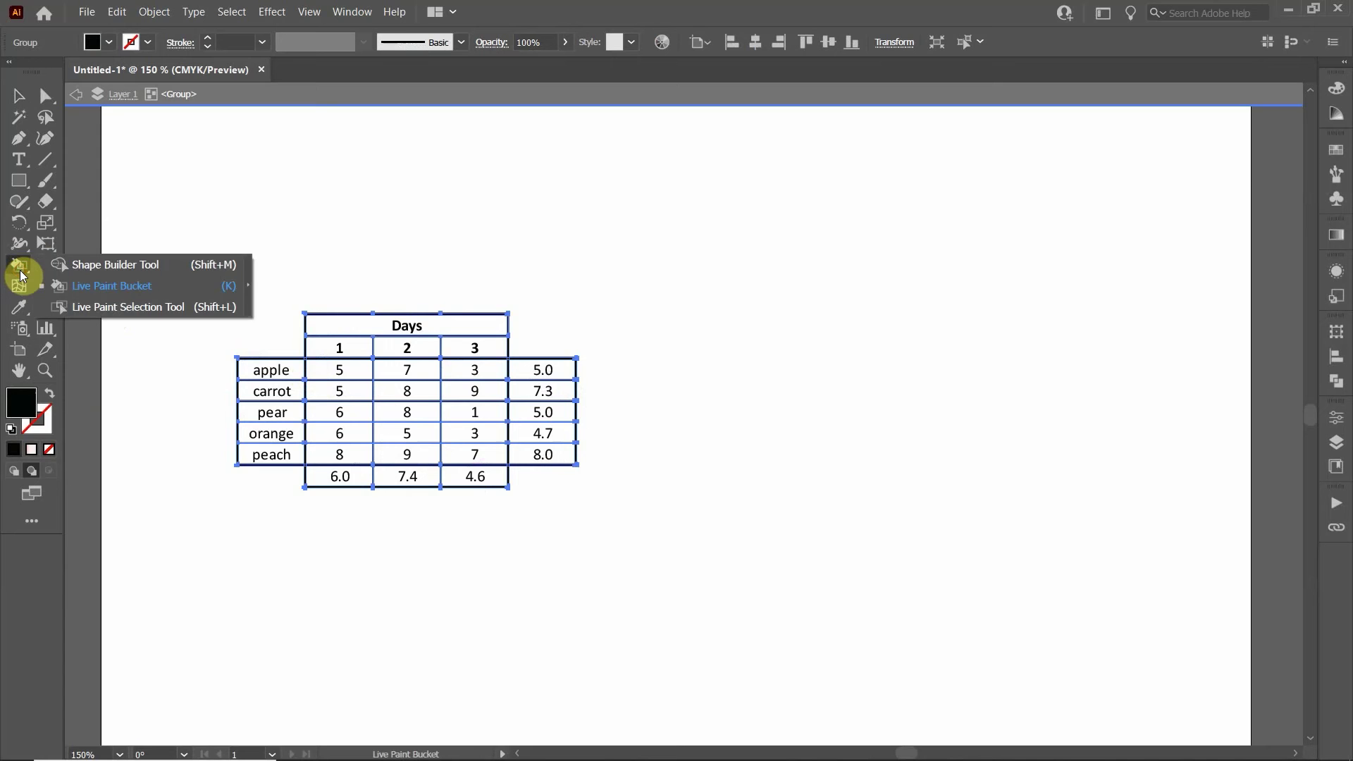
pyautogui.click(98, 265)
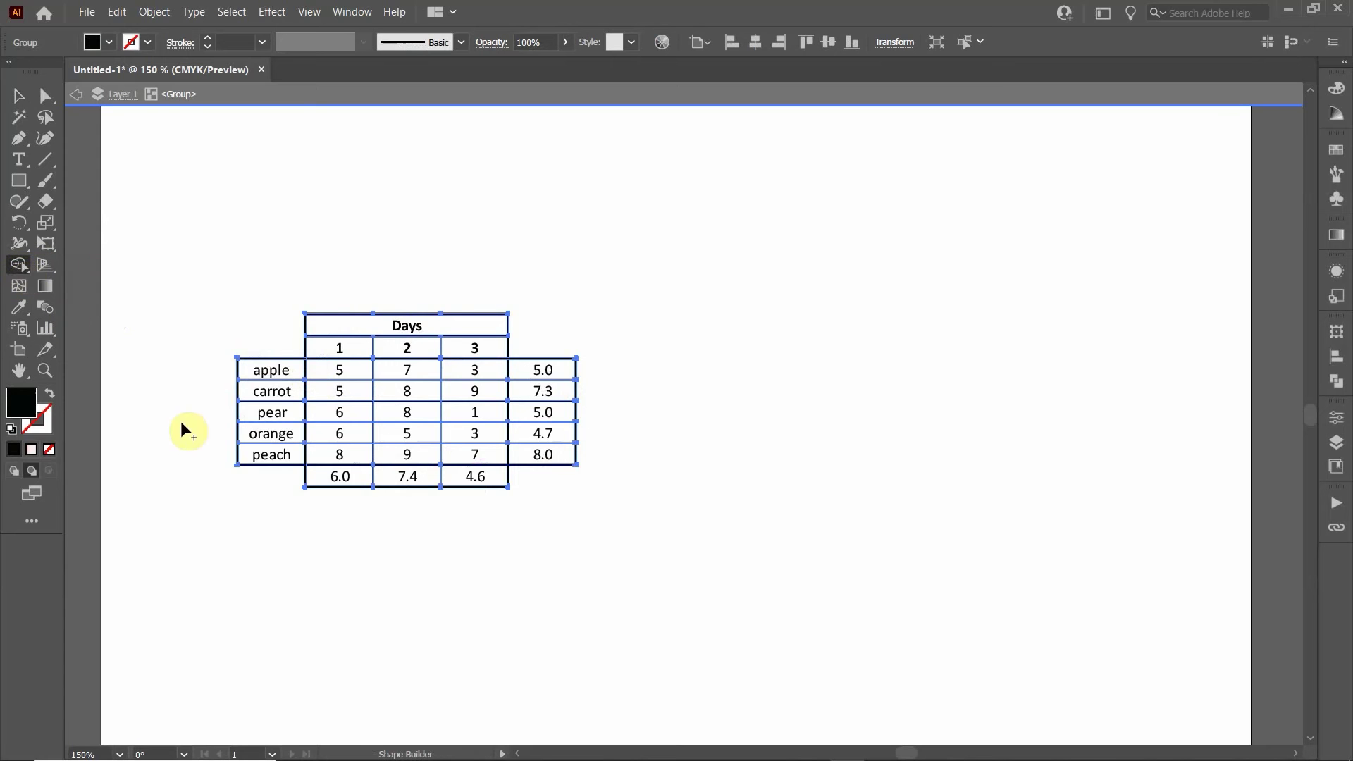
pyautogui.click(16, 278)
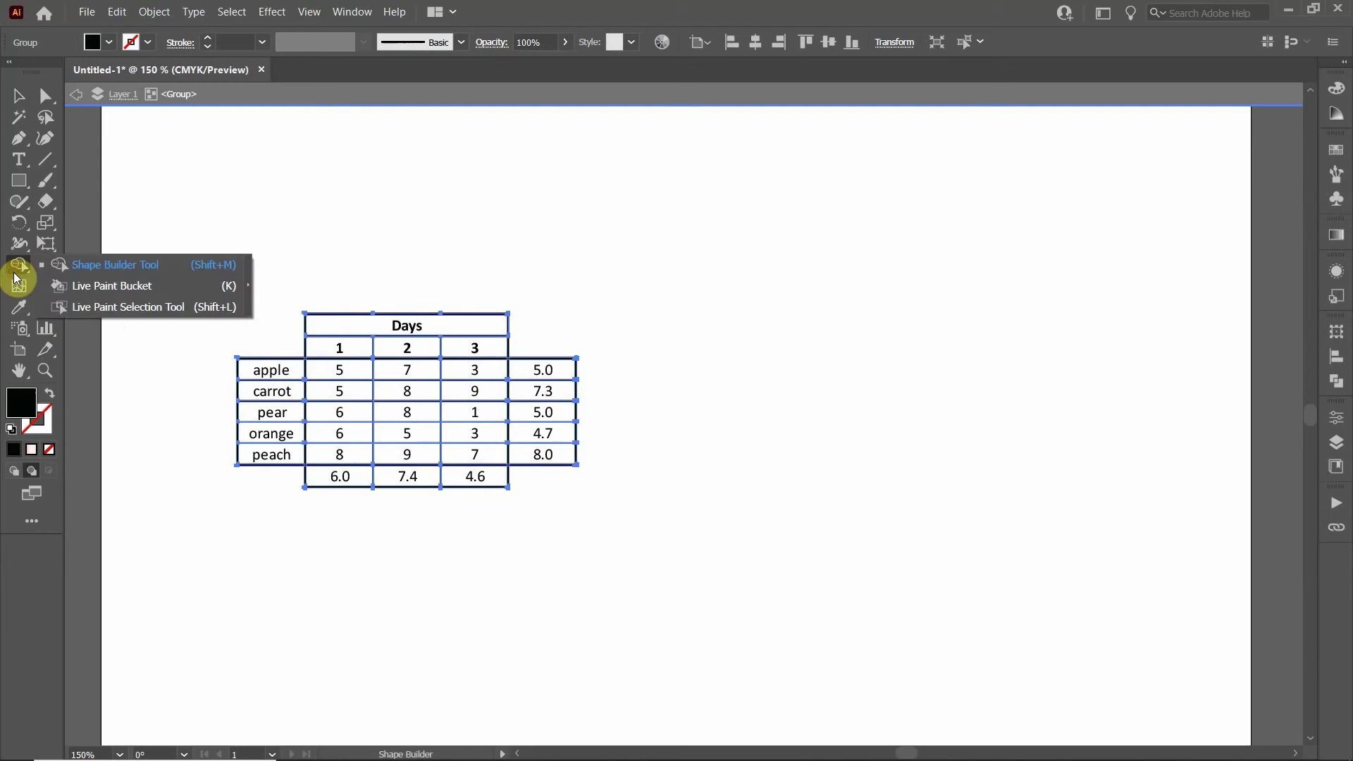
pyautogui.click(98, 295)
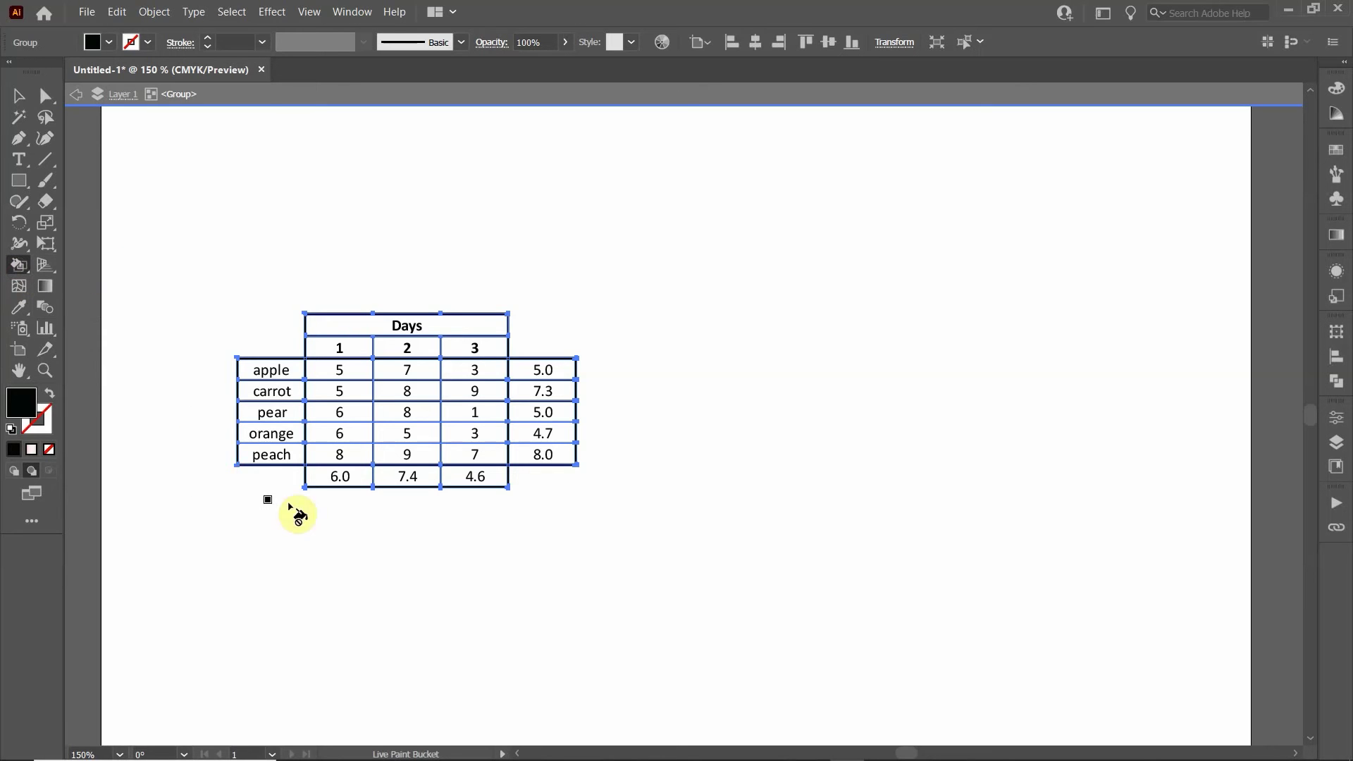
# Step: Fill the apple, carrot, pear, orange and peach name cells with a green swatch
pyautogui.click(109, 42)
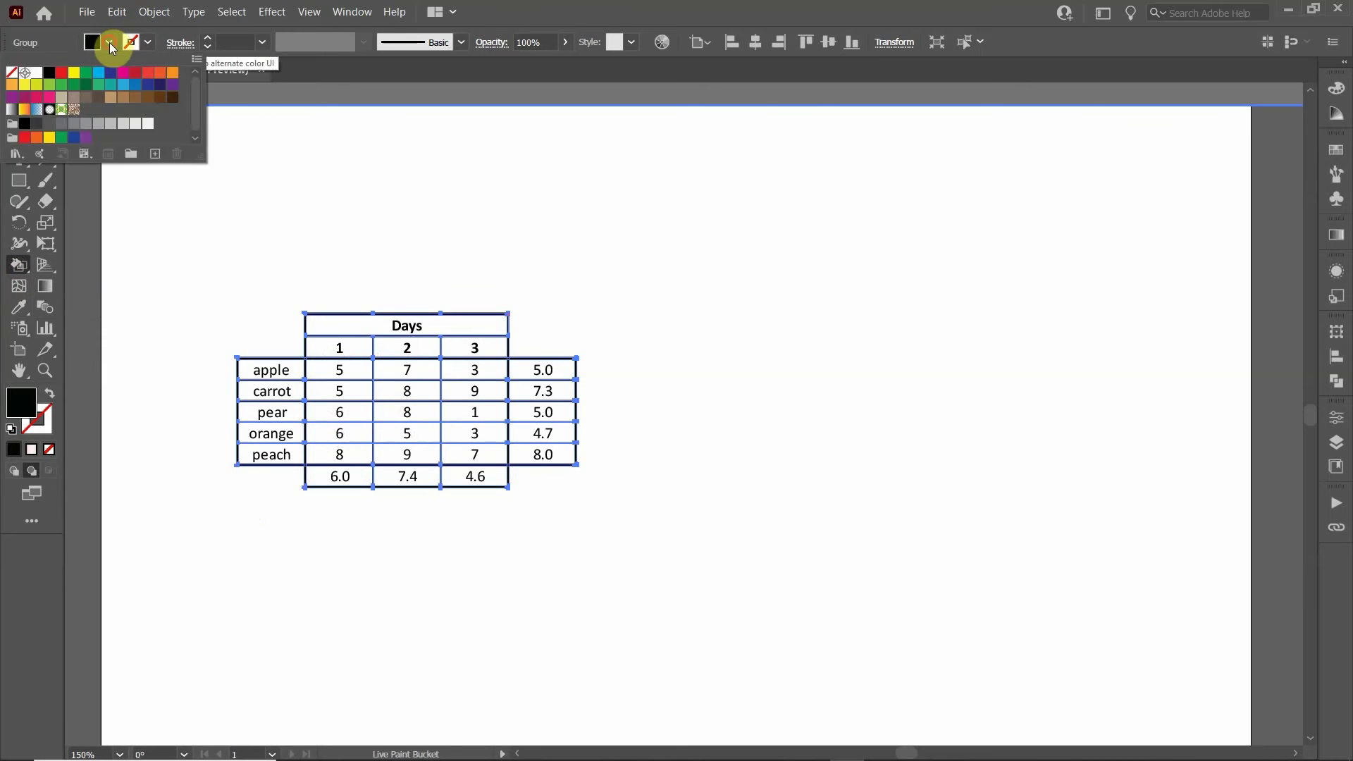
pyautogui.click(99, 86)
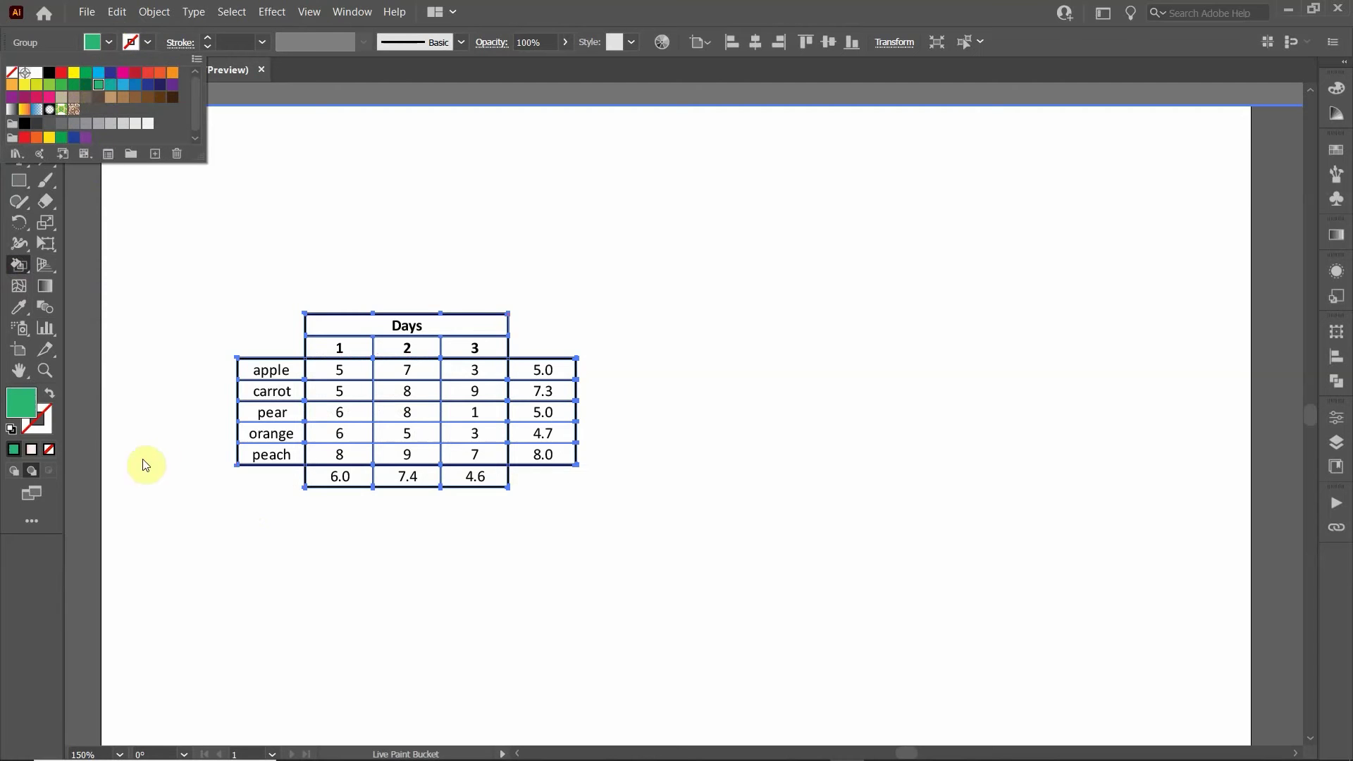
pyautogui.click(66, 42)
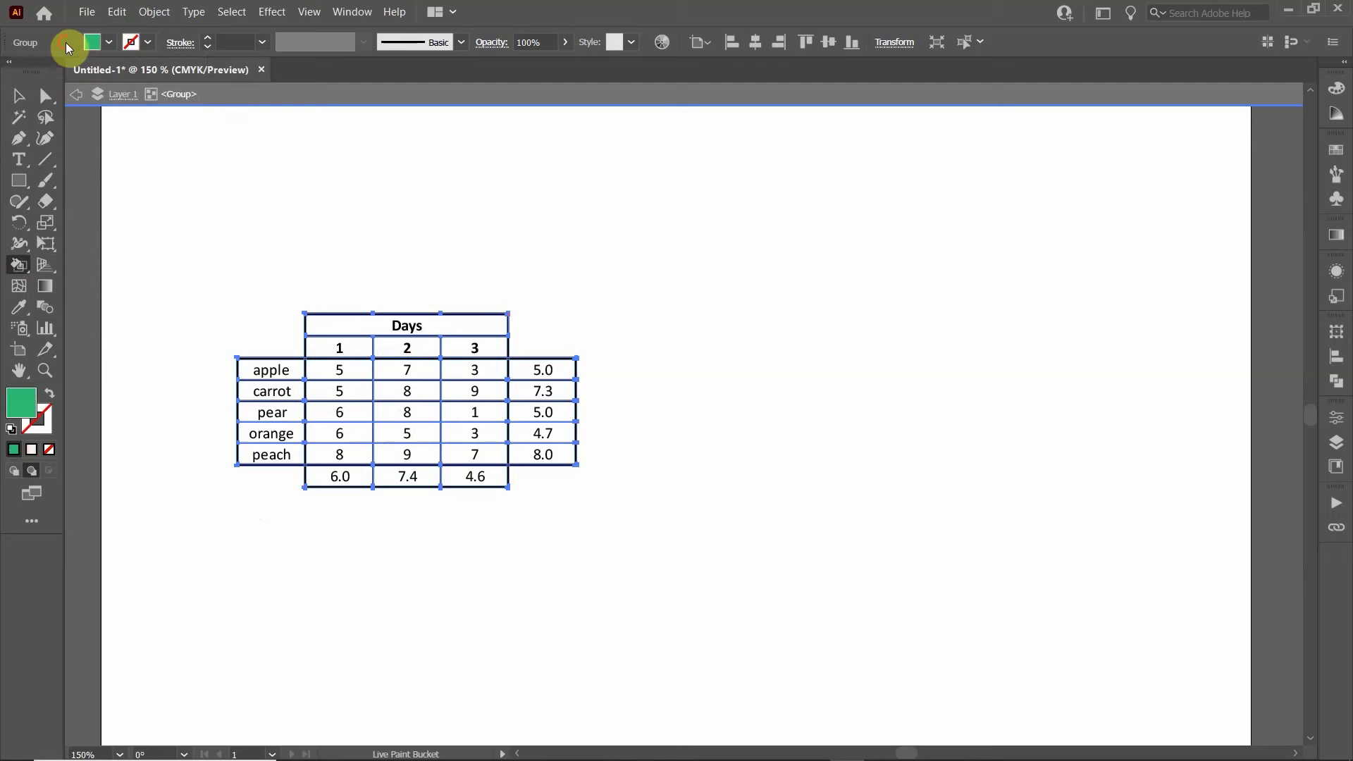
pyautogui.click(245, 389)
pyautogui.click(253, 366)
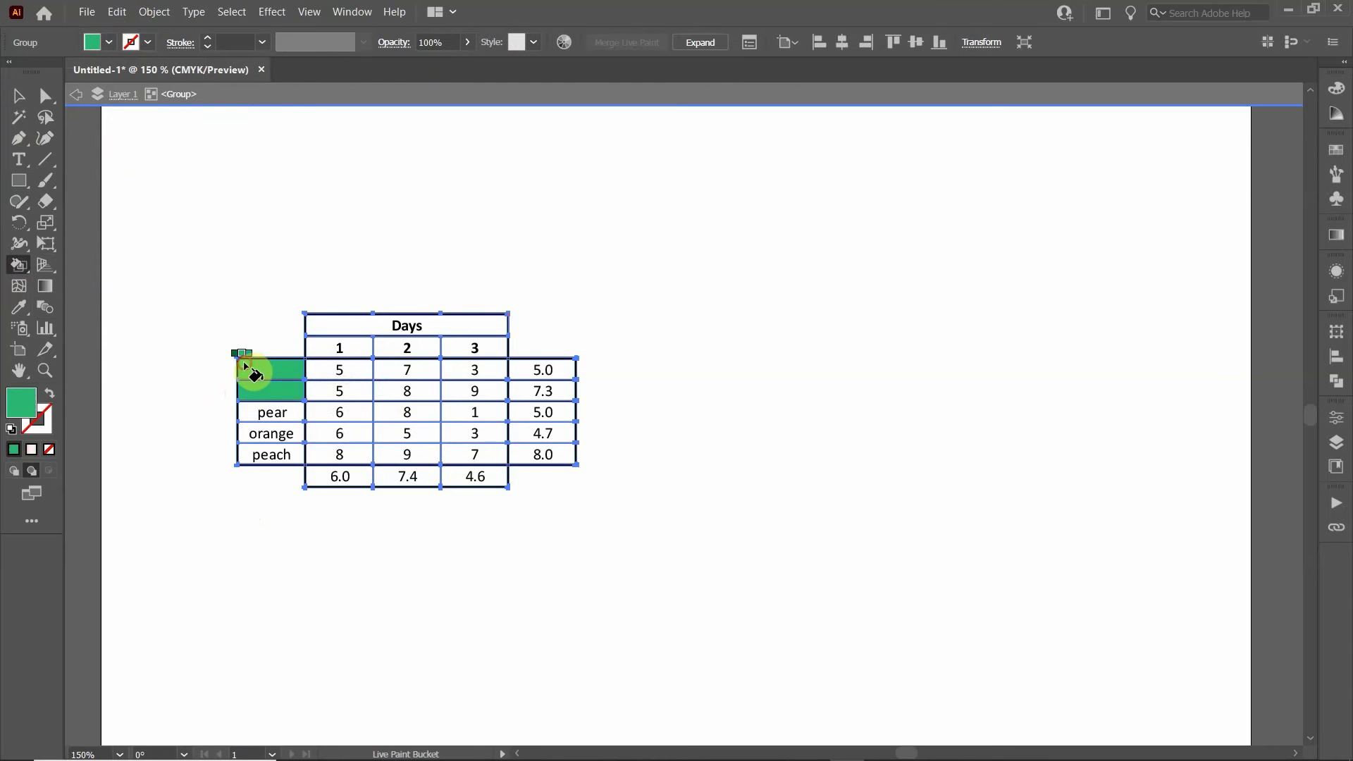
pyautogui.click(241, 413)
pyautogui.click(245, 433)
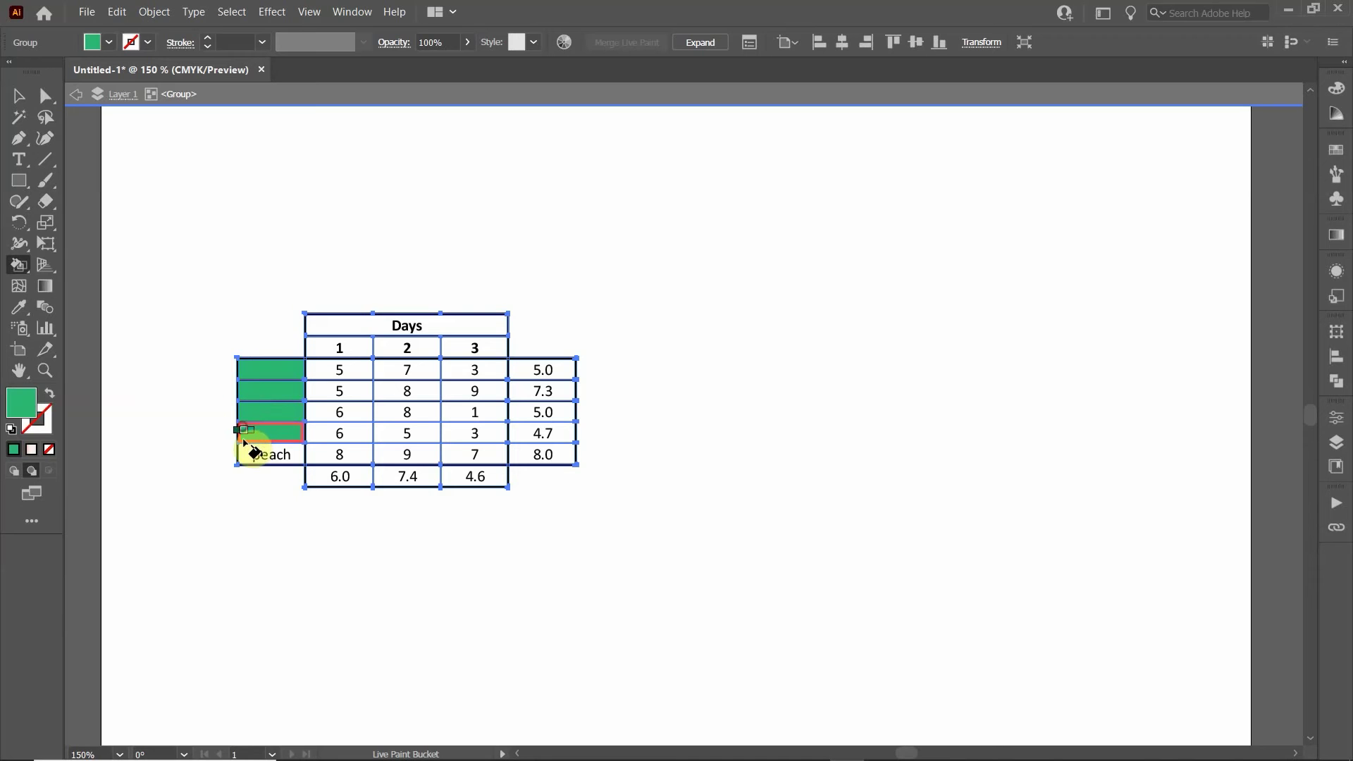
pyautogui.click(259, 454)
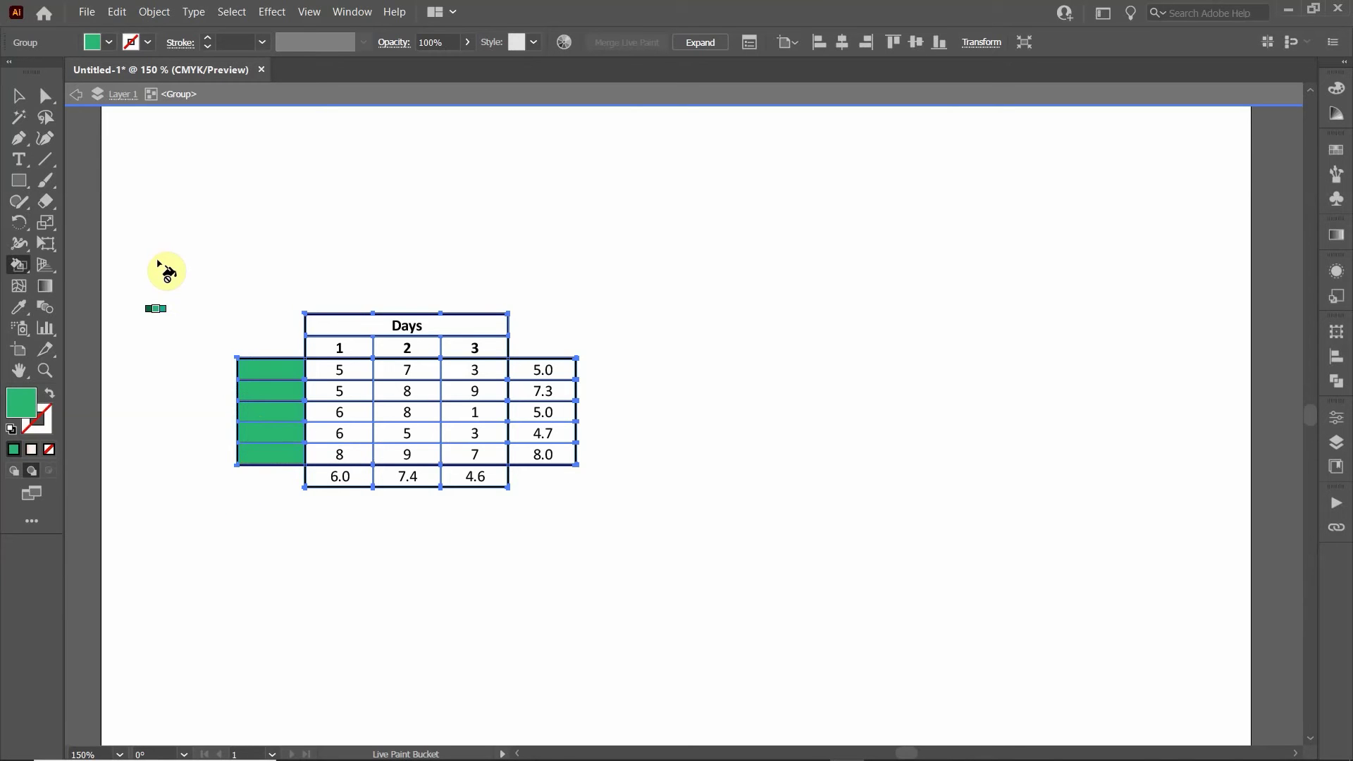
# Step: Exit isolation, isolate the table group again, and send its painted line group to the back, behind the text
pyautogui.click(18, 95)
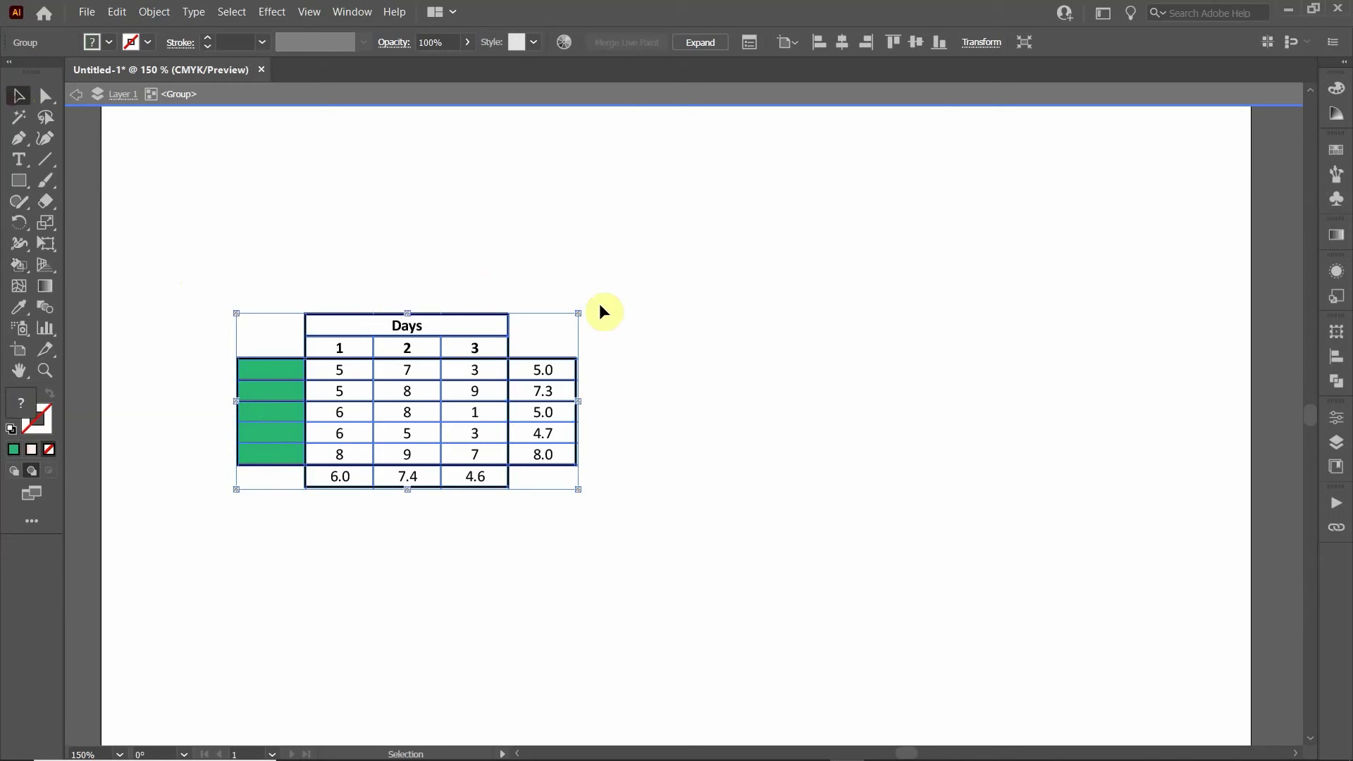
pyautogui.click(439, 213)
pyautogui.doubleClick(416, 249)
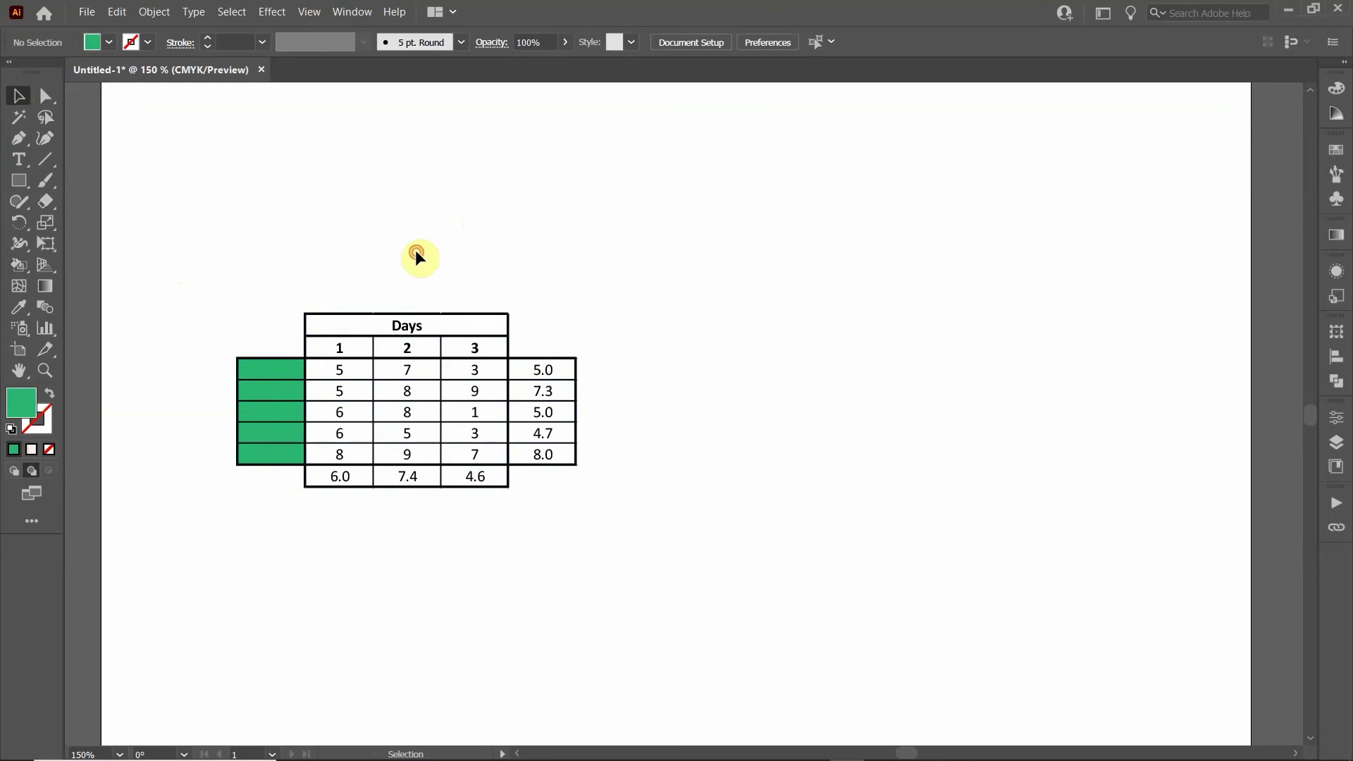
pyautogui.doubleClick(308, 375)
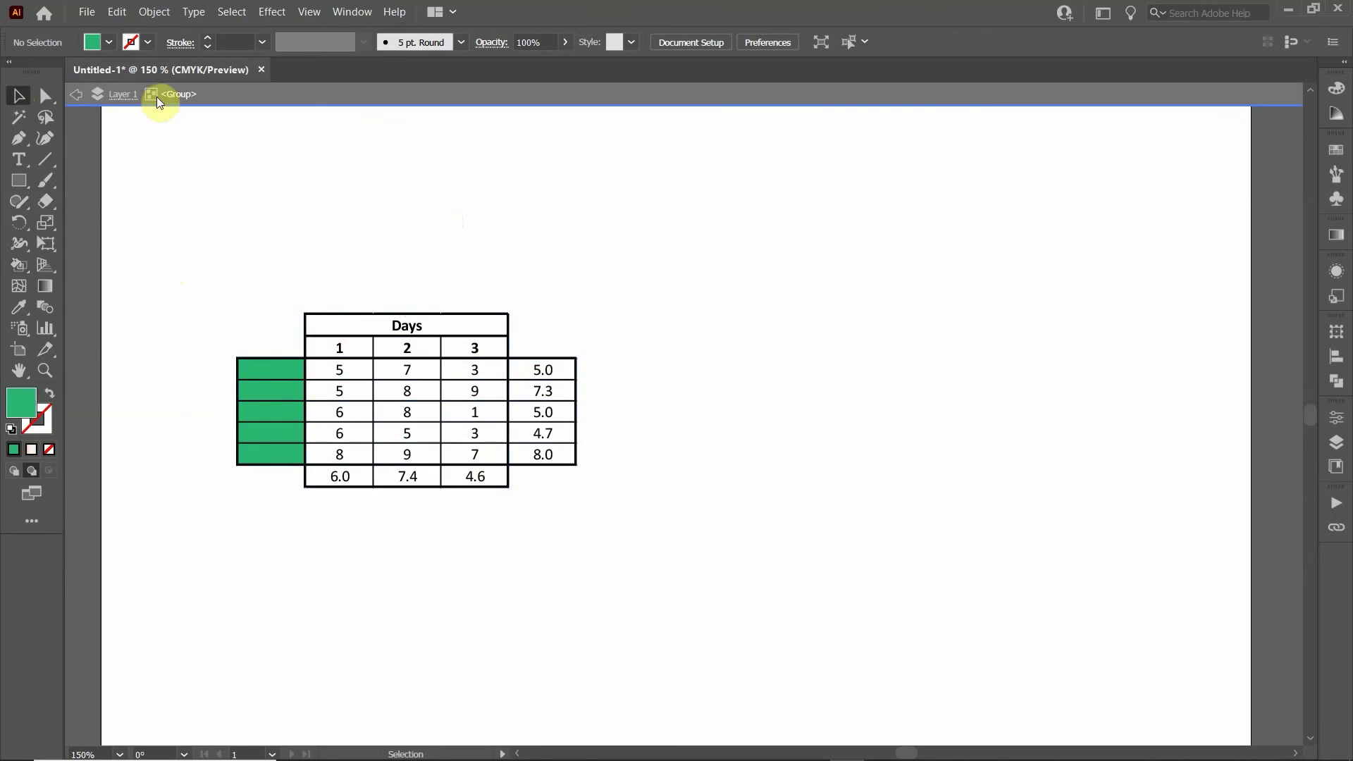
pyautogui.click(304, 382)
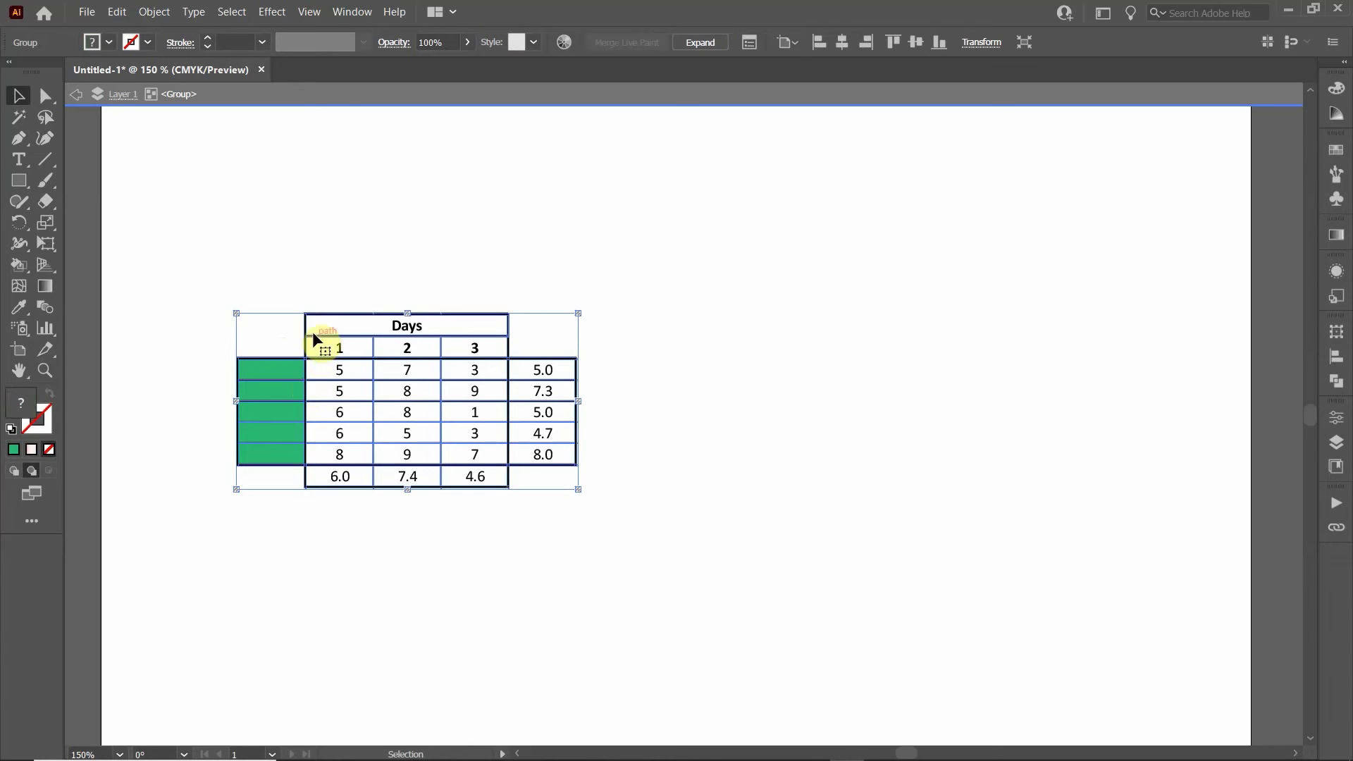
pyautogui.rightClick(318, 358)
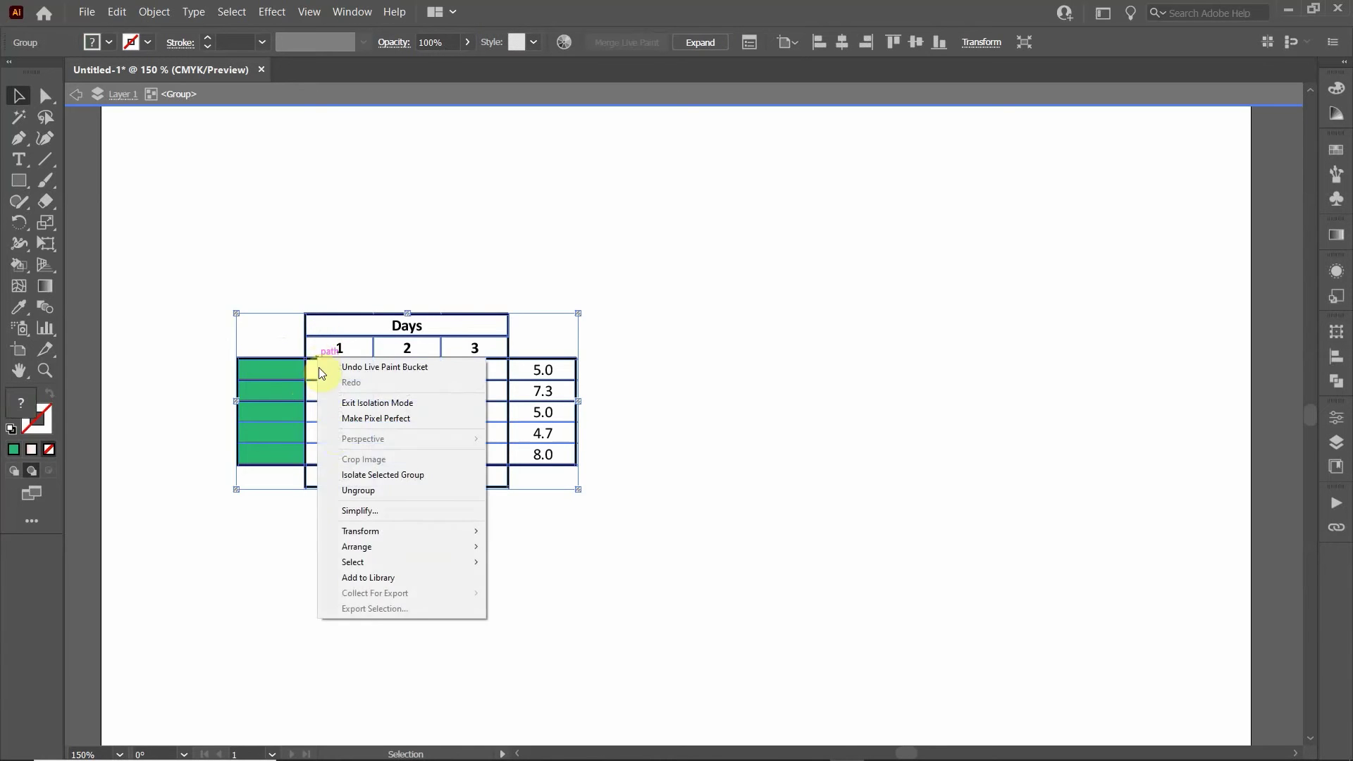
pyautogui.moveTo(373, 546)
pyautogui.click(549, 594)
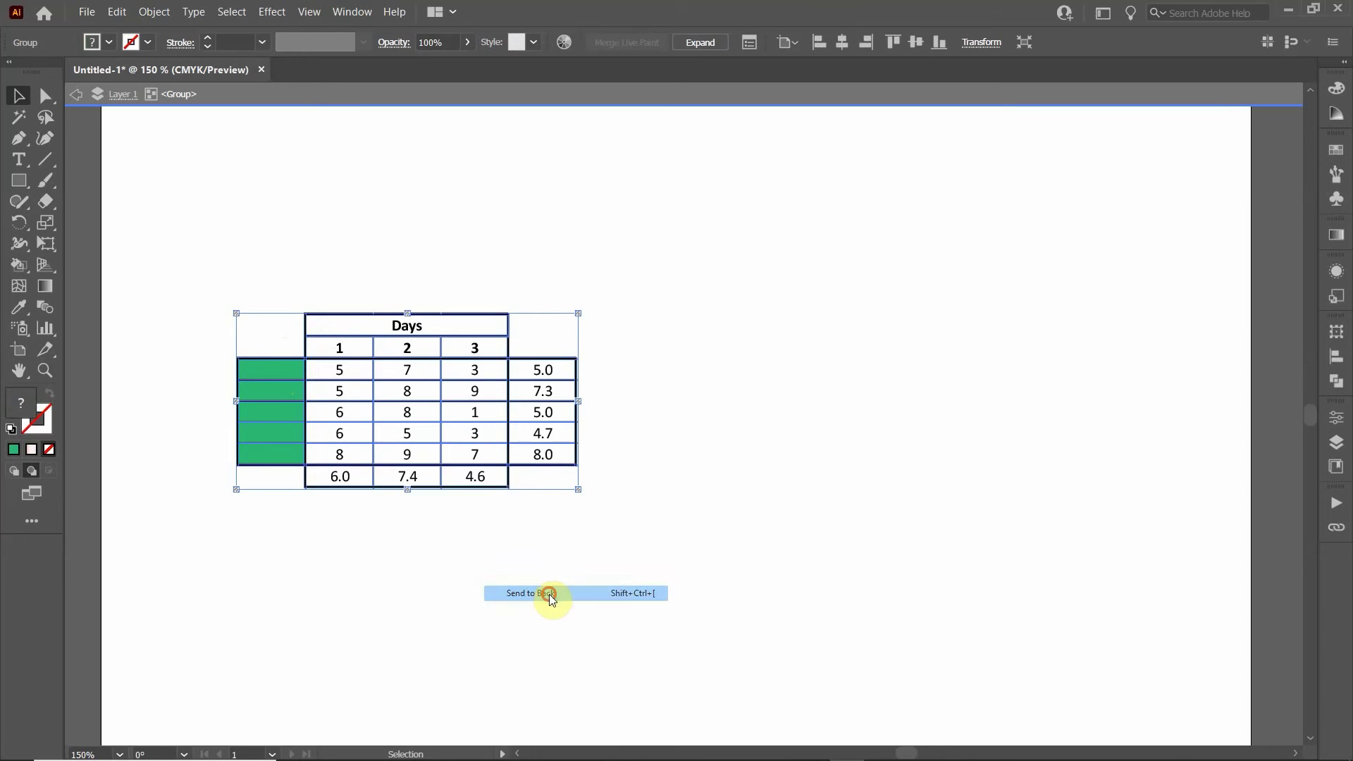
pyautogui.click(318, 590)
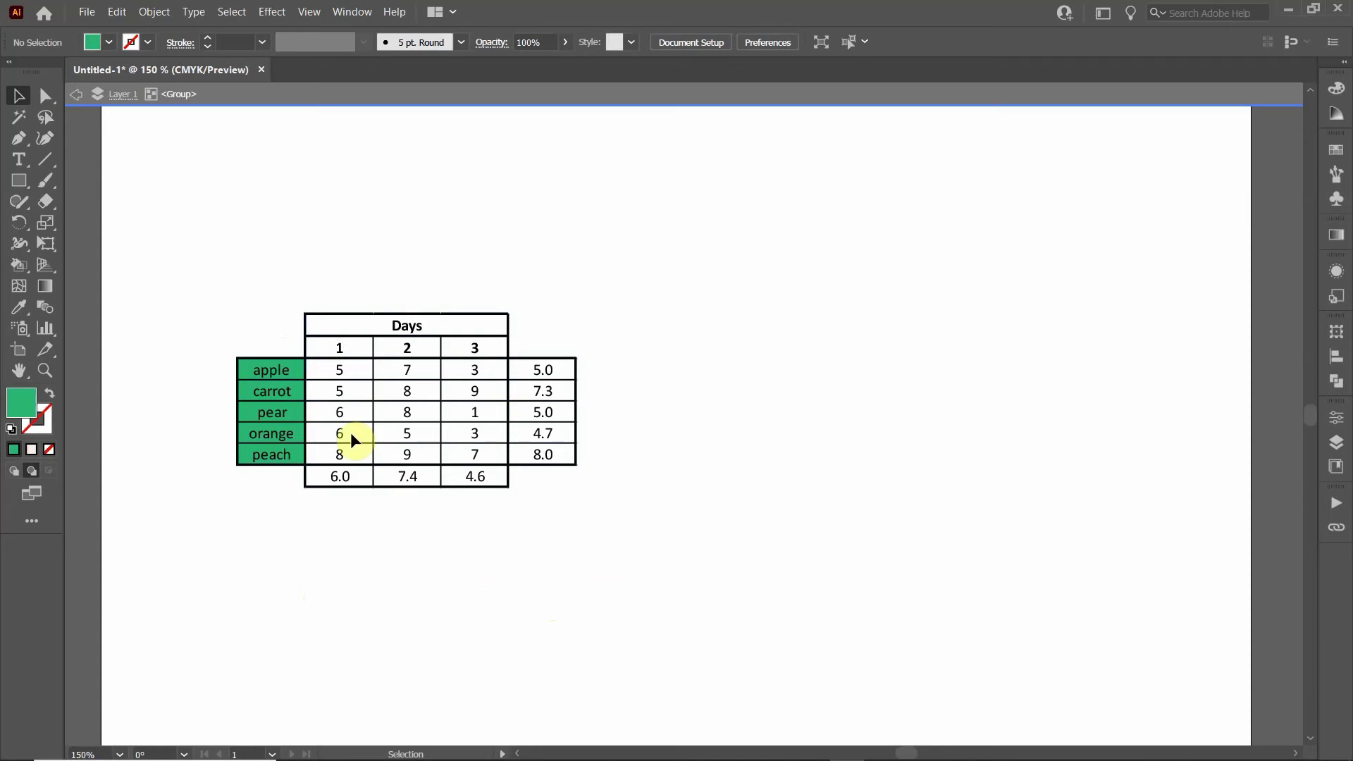
# Step: Fill the Days header cell with the red swatch C=15 M=100 Y=90 K=10 using the Live Paint Bucket
pyautogui.click(332, 323)
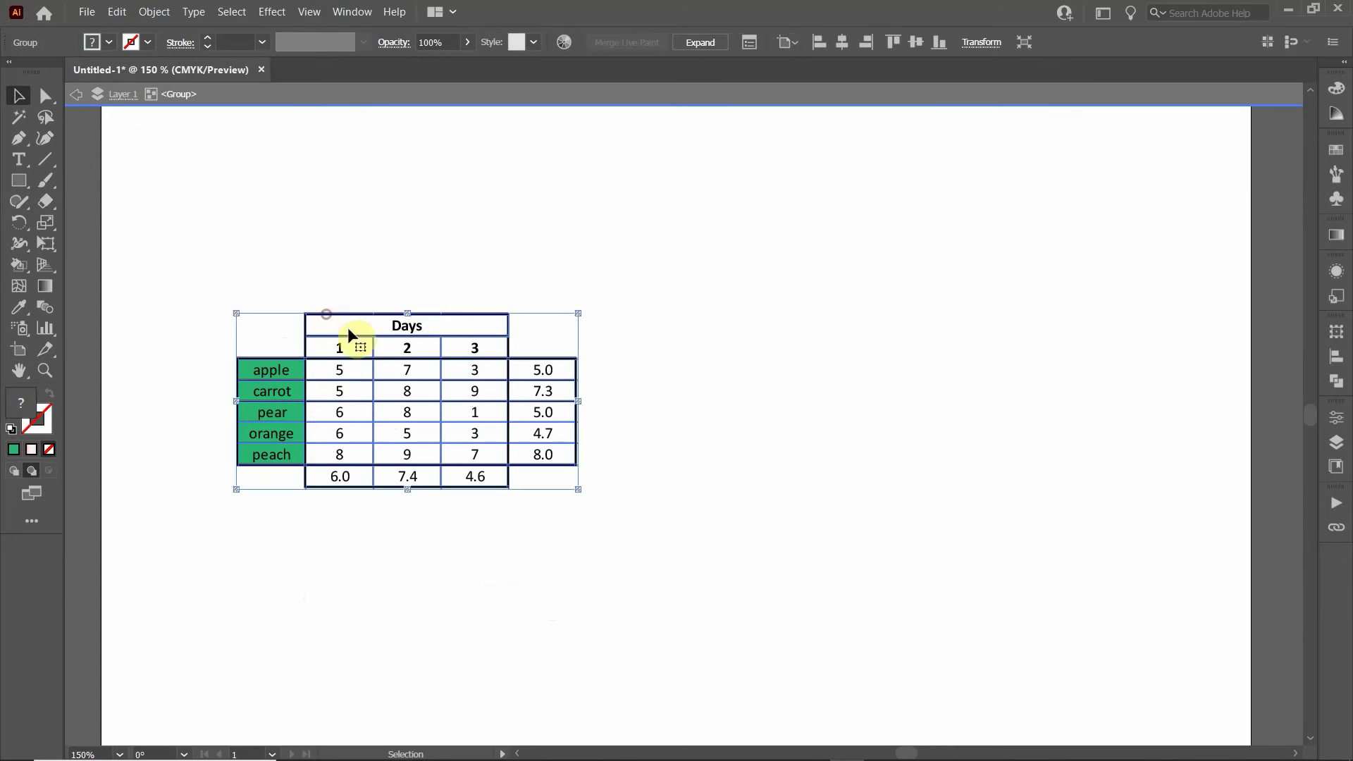
pyautogui.click(19, 266)
pyautogui.click(116, 44)
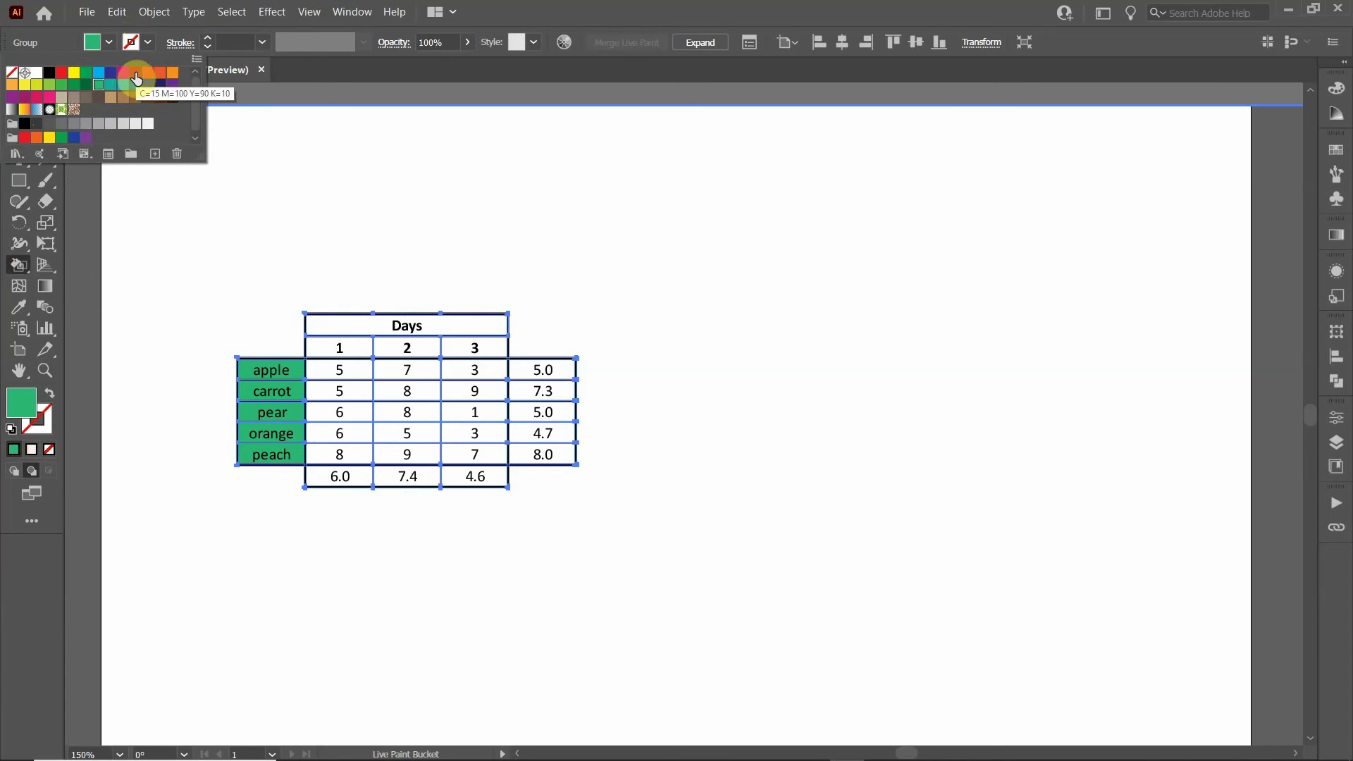
pyautogui.click(135, 73)
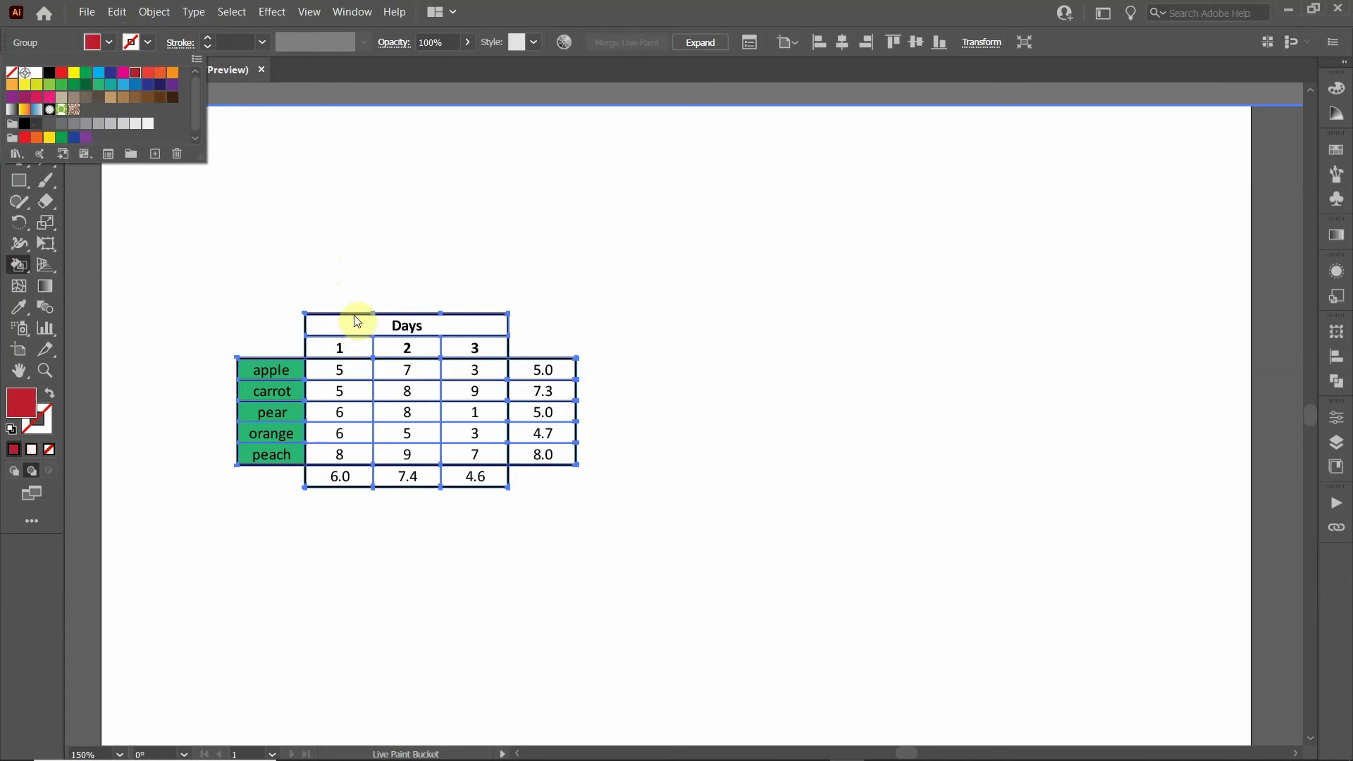
pyautogui.click(514, 12)
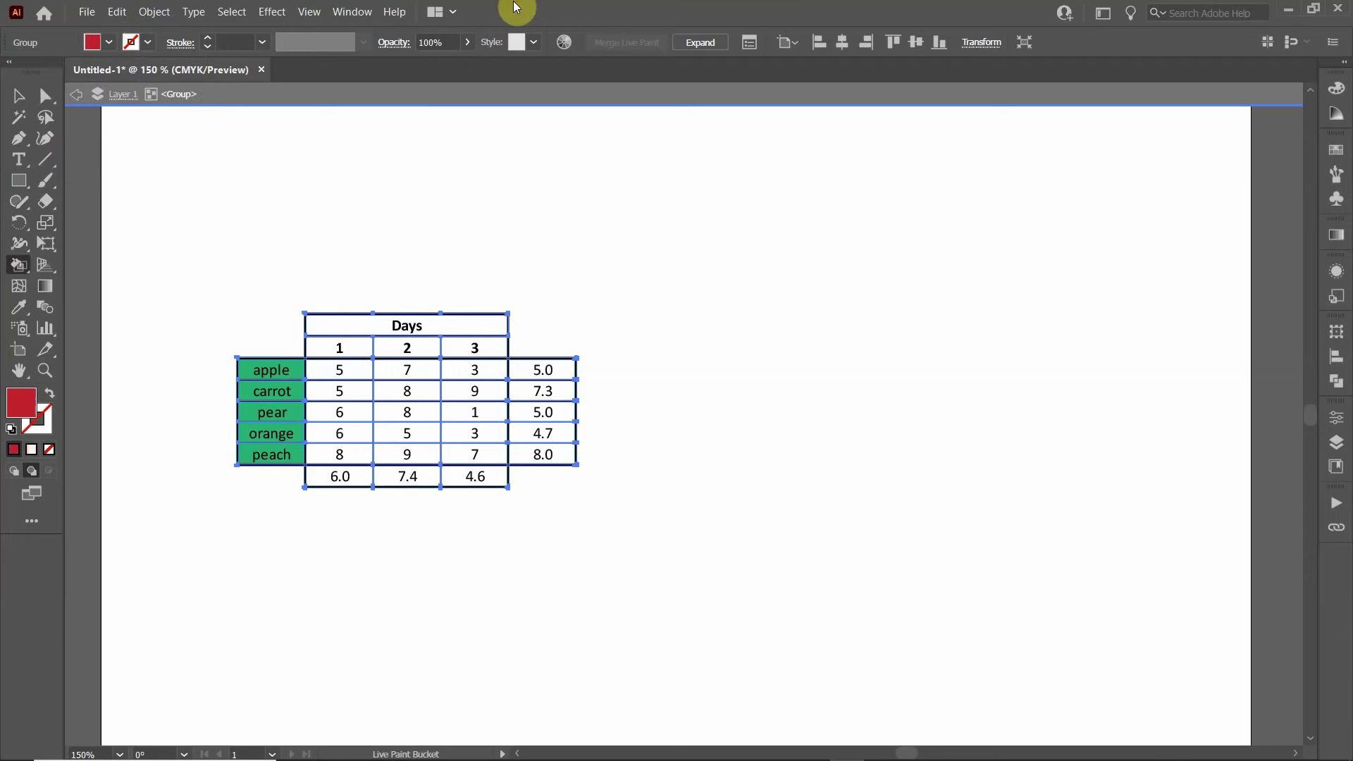
pyautogui.click(336, 322)
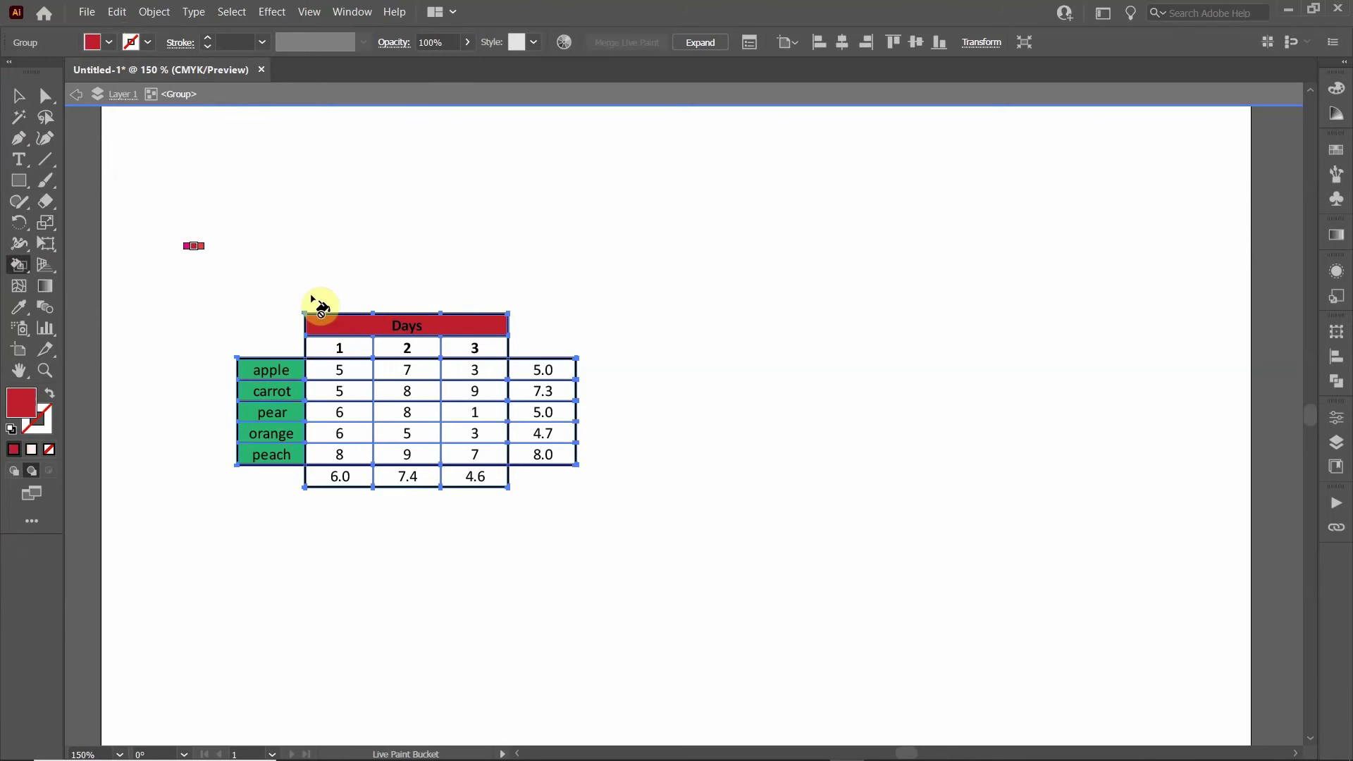
# Step: Fill the day number cells 1, 2 and 3 with orange, and exit isolation with nothing selected
pyautogui.click(111, 43)
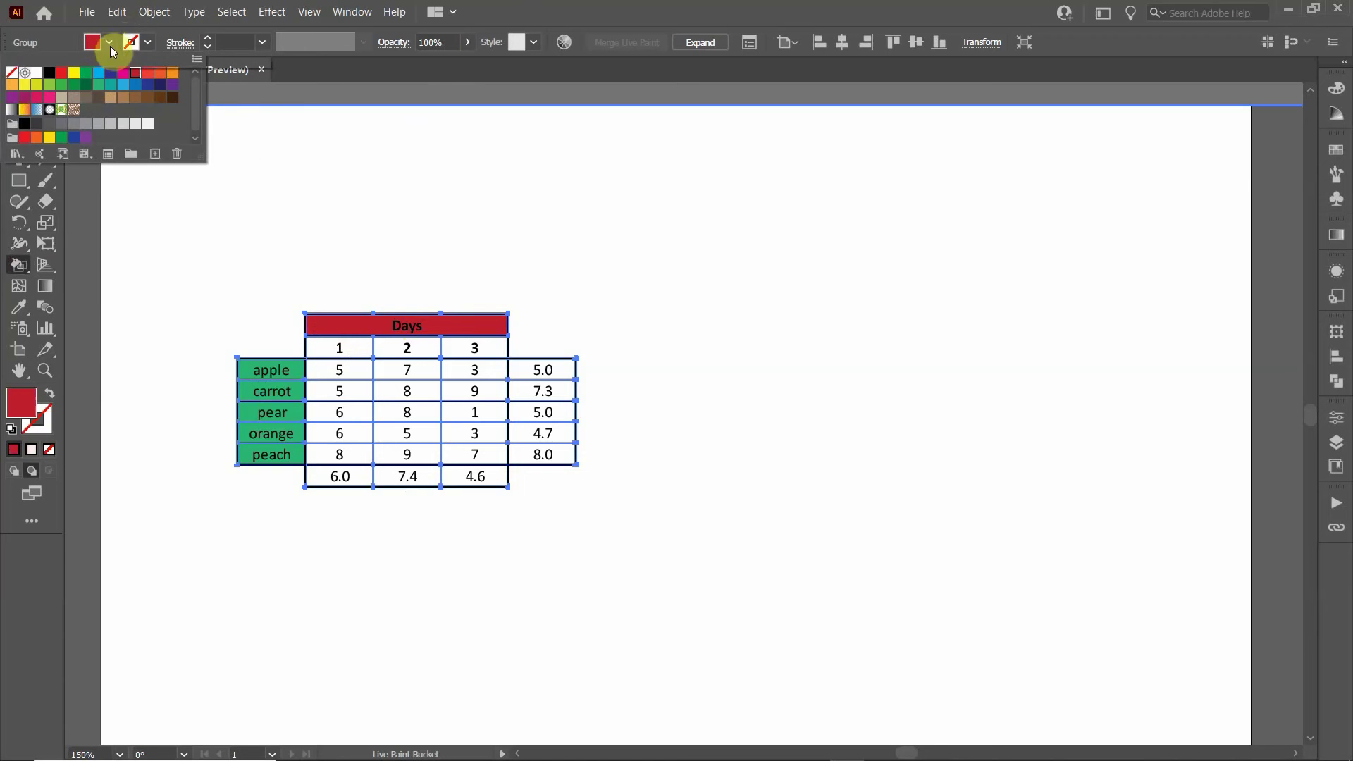
pyautogui.click(14, 90)
pyautogui.click(332, 352)
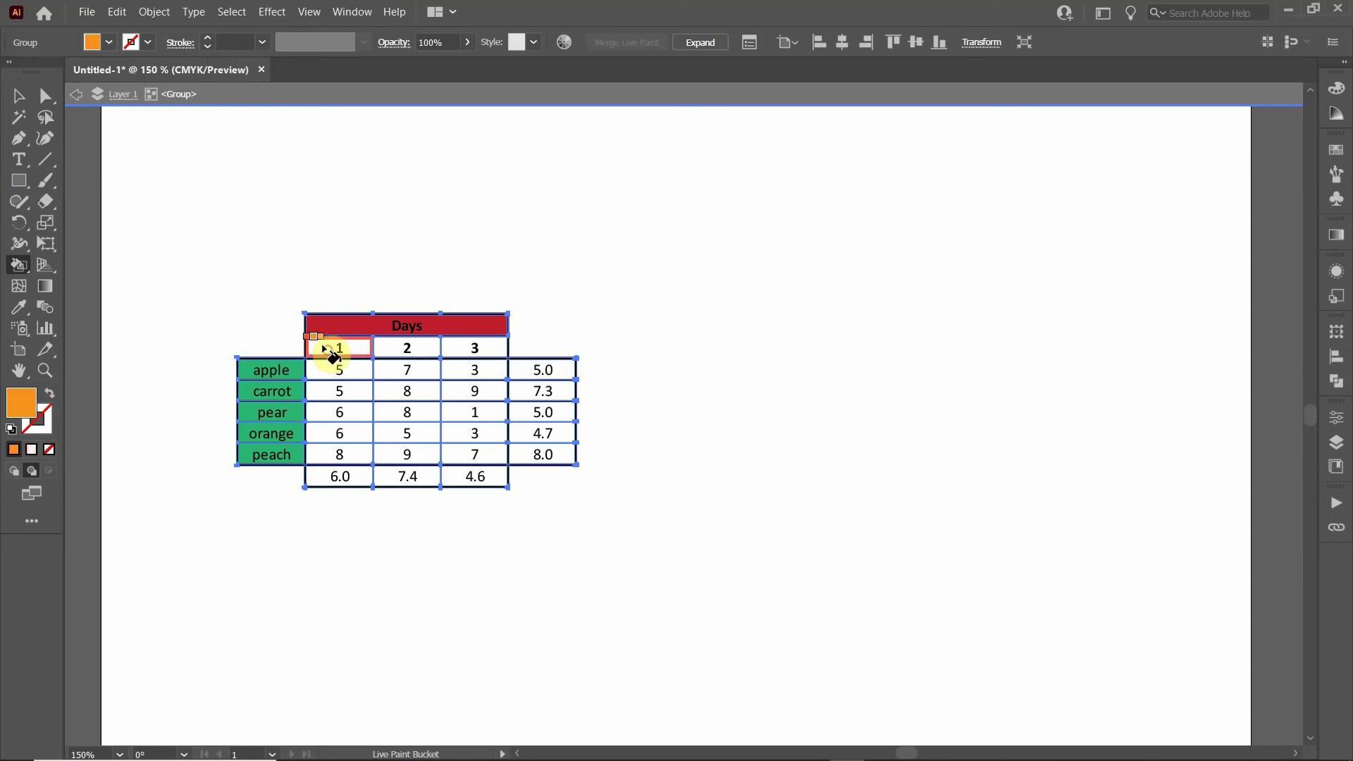
pyautogui.click(398, 348)
pyautogui.click(455, 346)
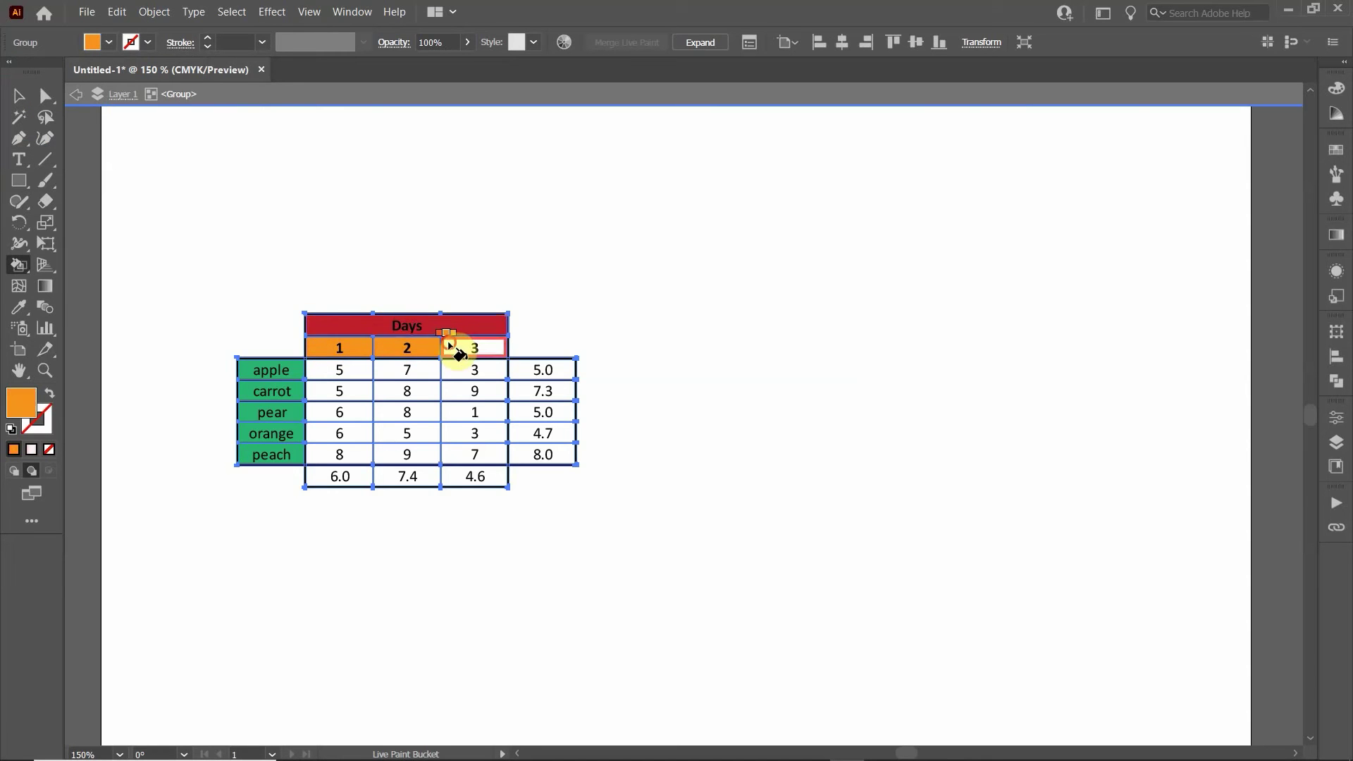
pyautogui.click(17, 100)
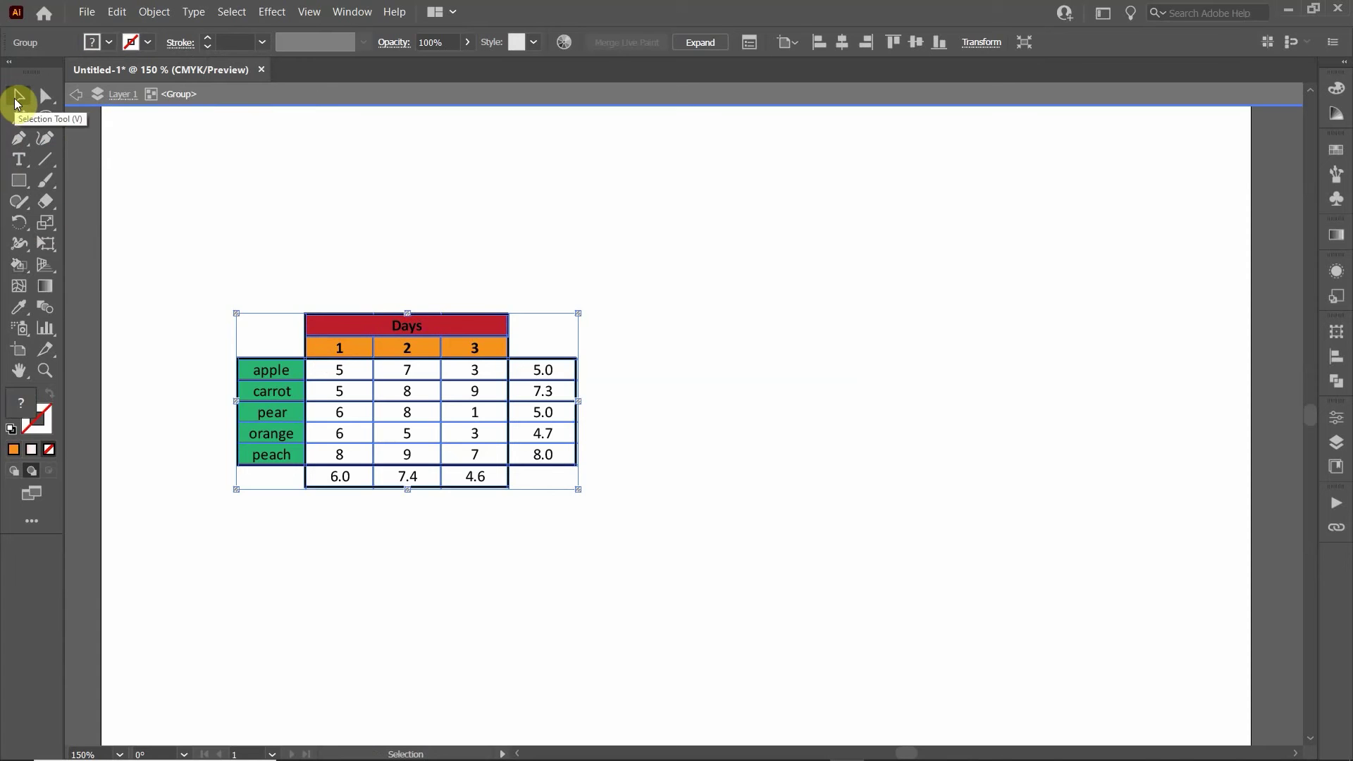
pyautogui.click(289, 183)
pyautogui.doubleClick(342, 180)
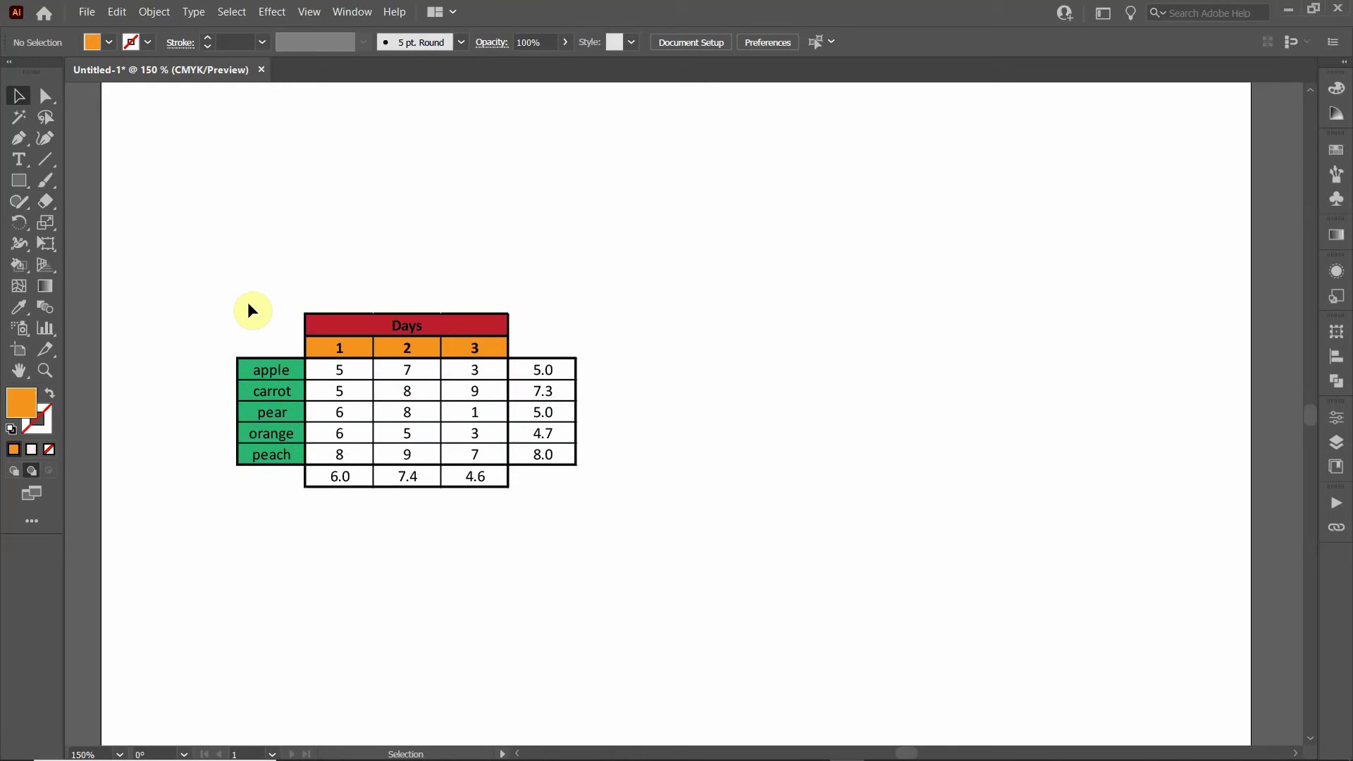
# Step: Select the whole table and open the Color Guide
pyautogui.moveTo(202, 293); pyautogui.dragTo(720, 536)
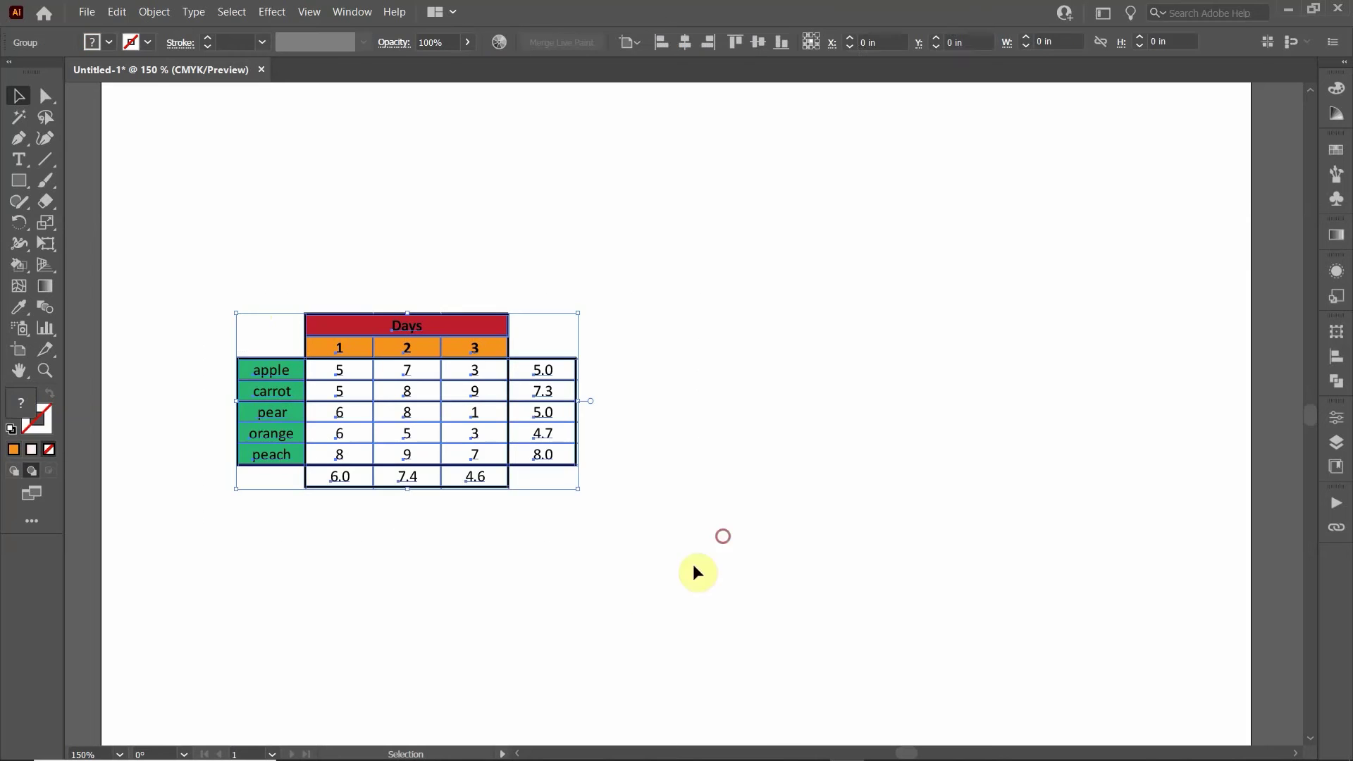
pyautogui.click(1341, 118)
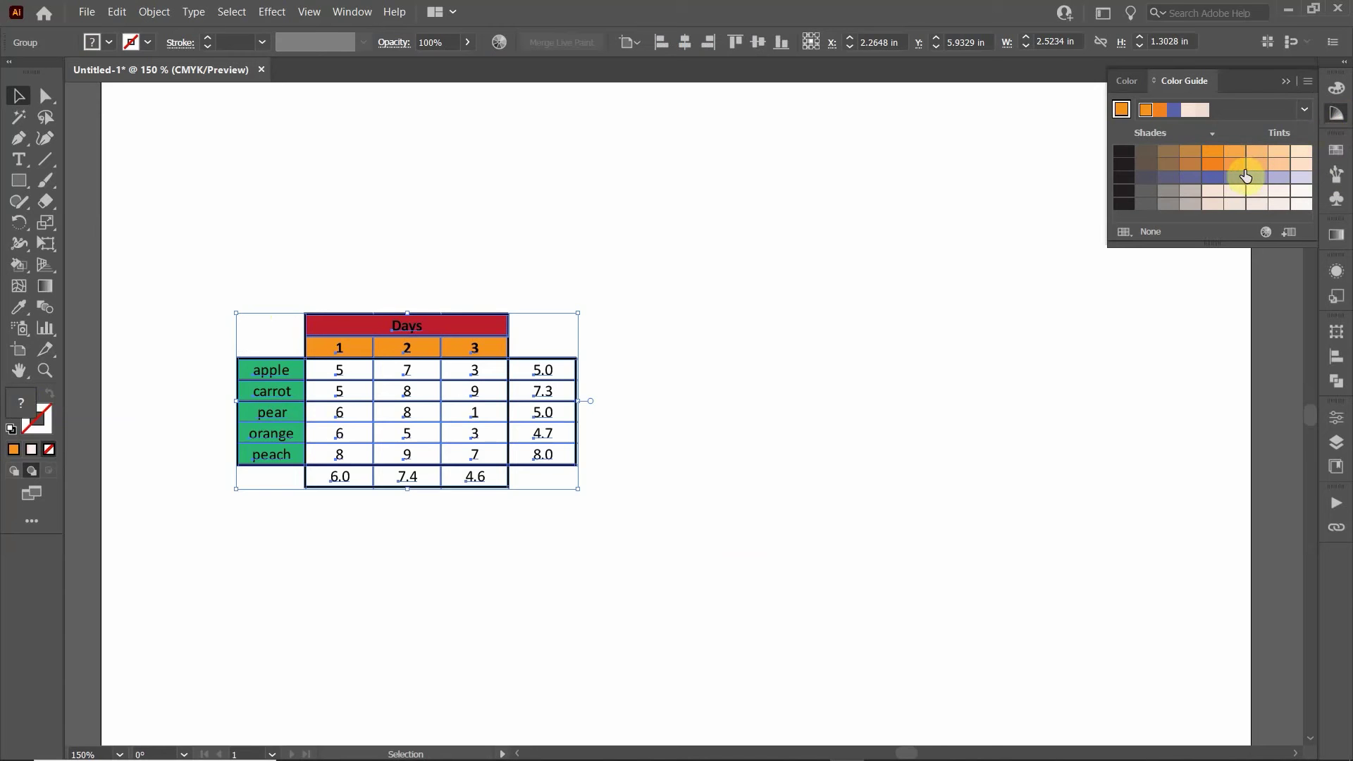
# Step: Try applying a light orange tint from the Color Guide to the whole table, and undo it
pyautogui.click(1259, 152)
pyautogui.click(1280, 153)
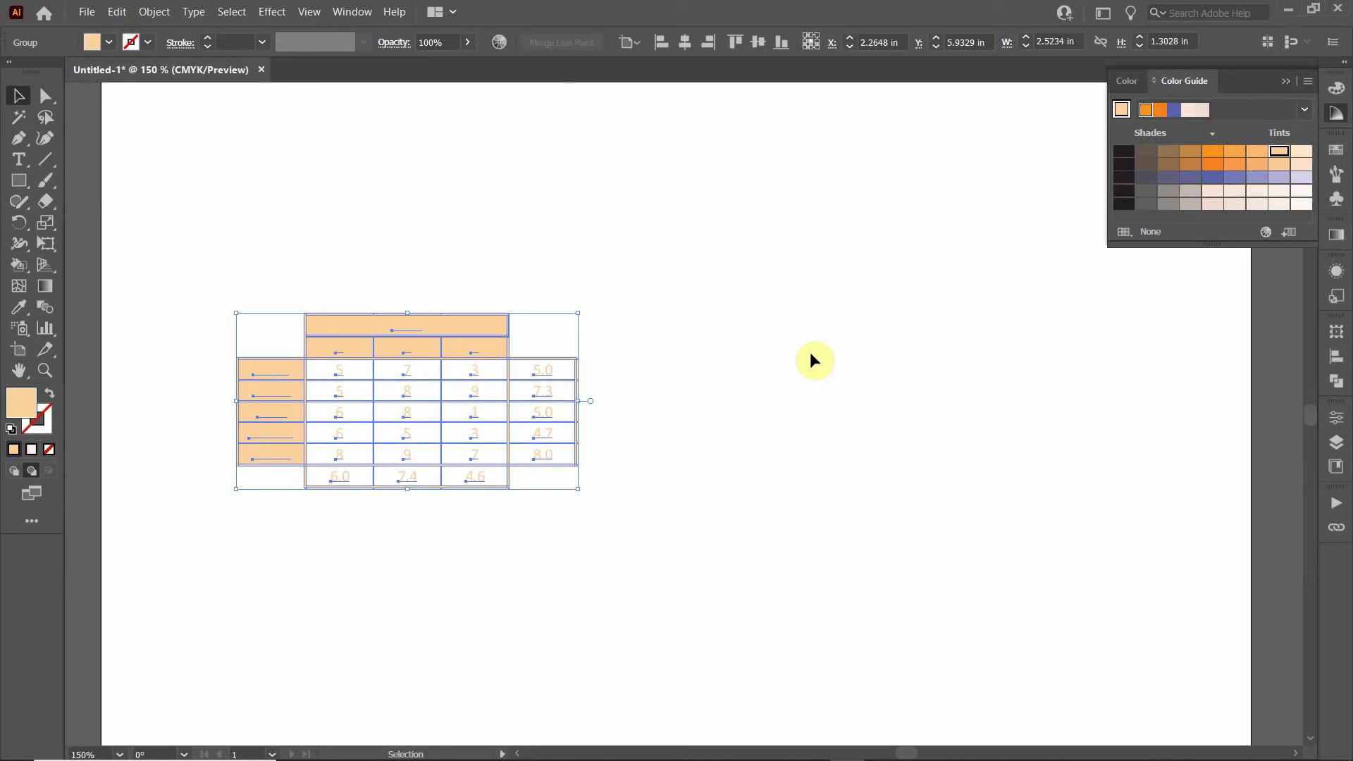
pyautogui.hotkey('ctrl', 'z')
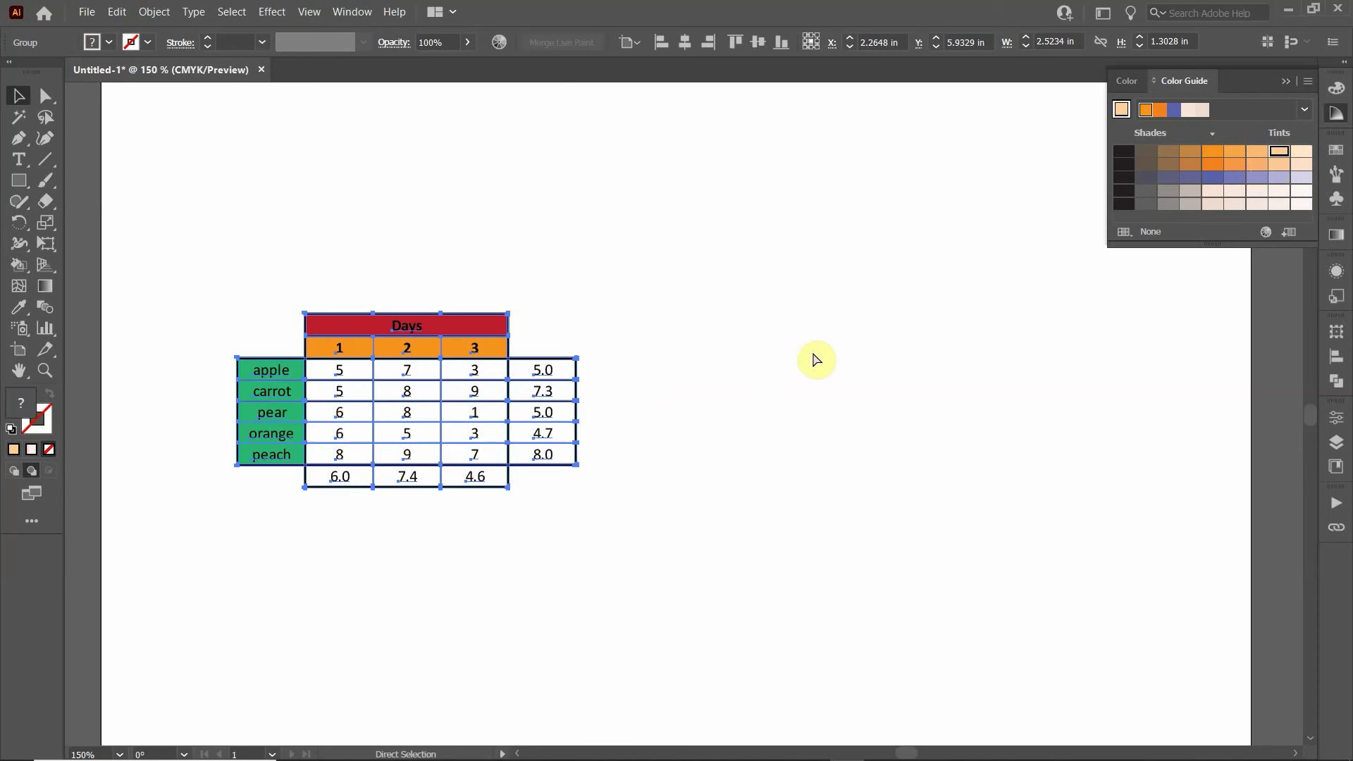
# Step: Open Recolor Artwork for the selected table, reset it to the original artwork colors, and show the editable color wheel
pyautogui.click(1264, 234)
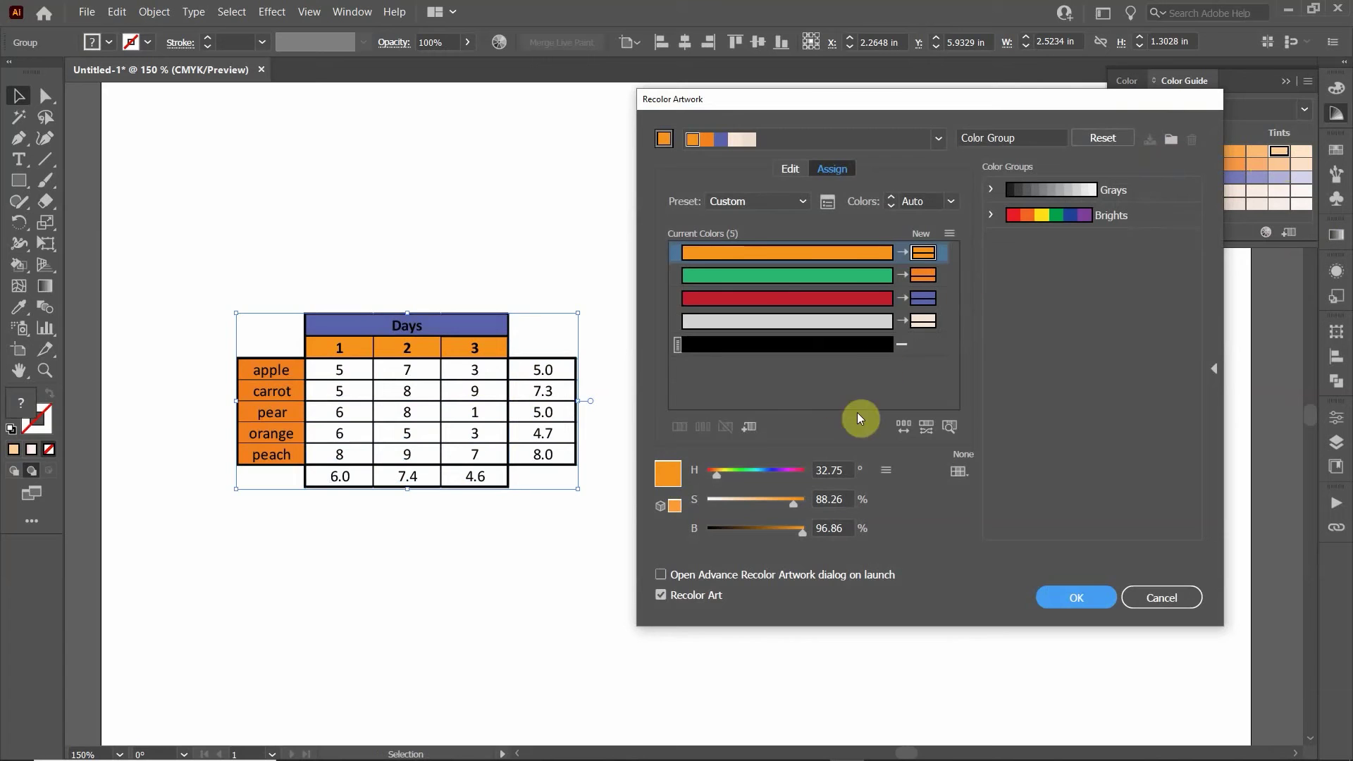
pyautogui.click(1100, 137)
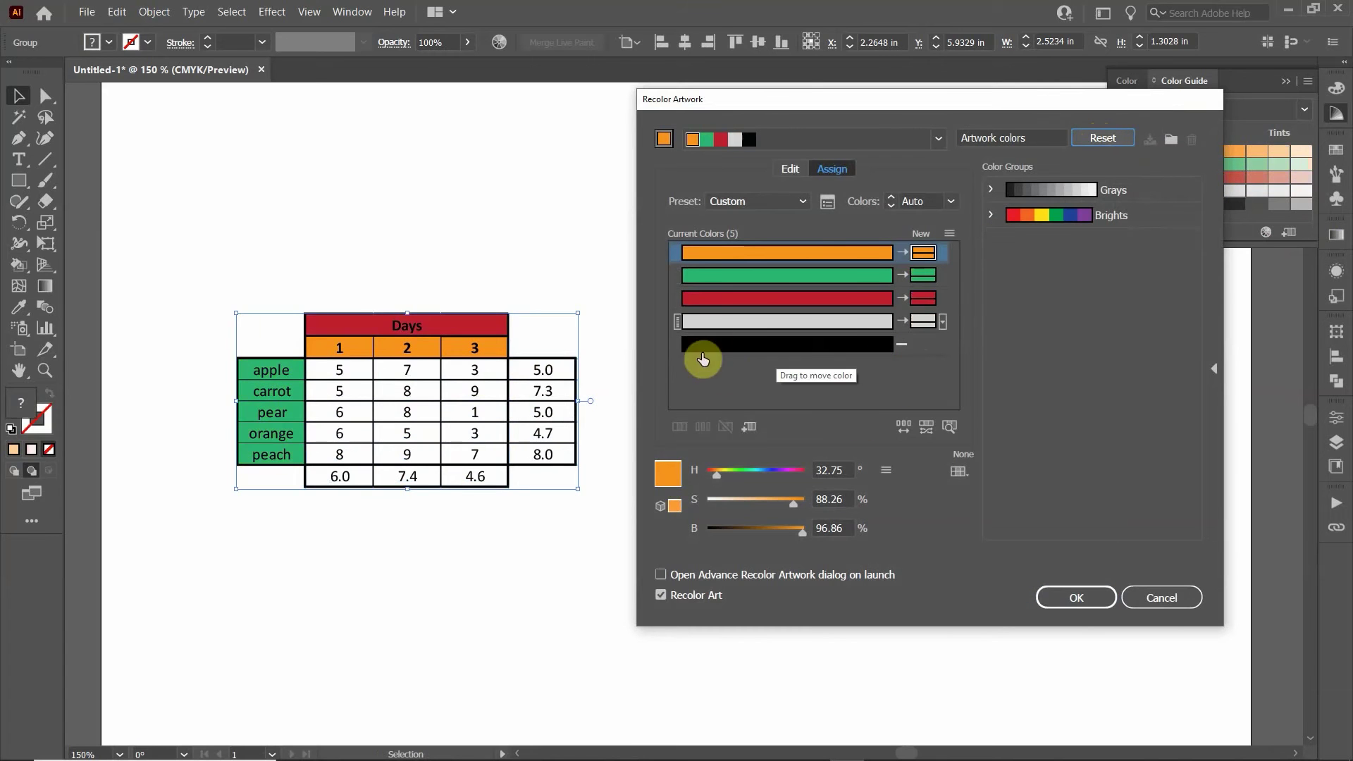
pyautogui.click(792, 172)
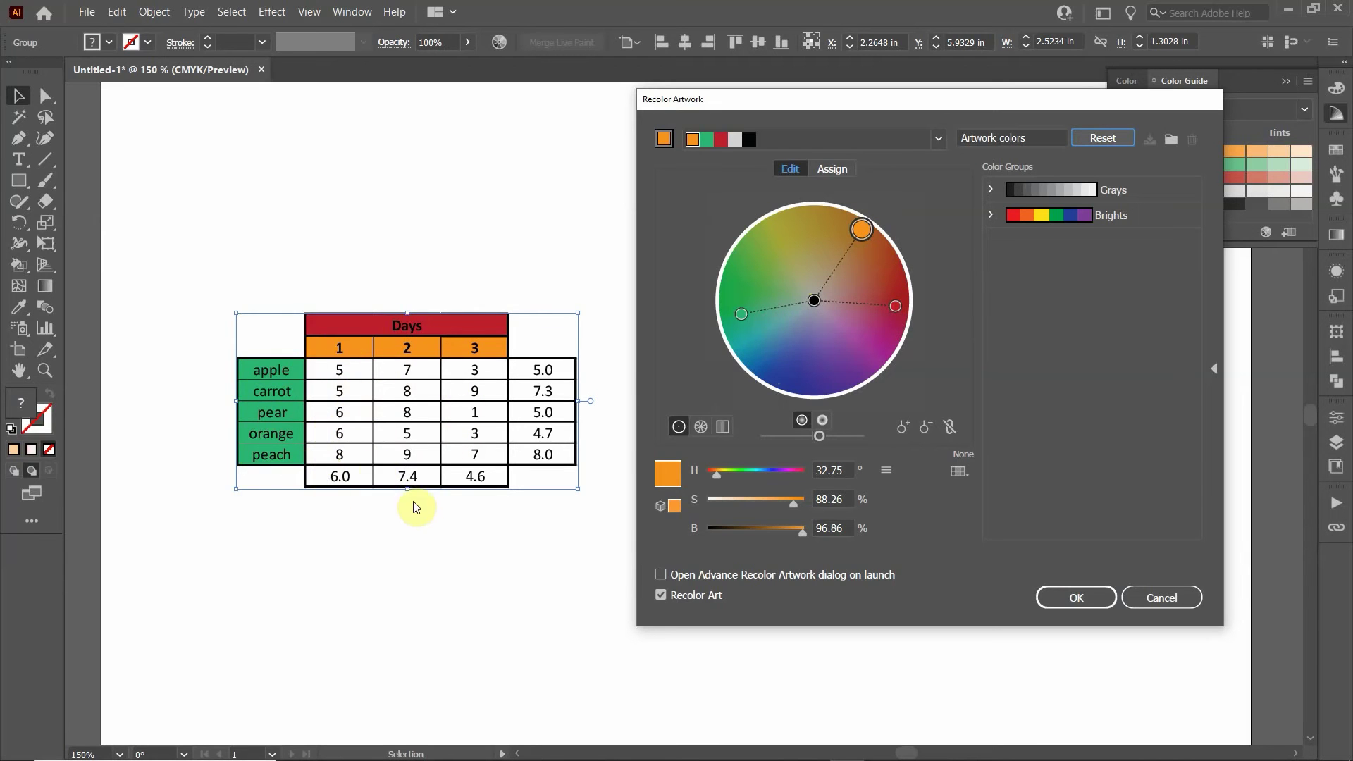
# Step: Try shifting the day number cells' orange toward yellow, then toward red and back to orange on the color wheel
pyautogui.moveTo(865, 238); pyautogui.dragTo(825, 219)
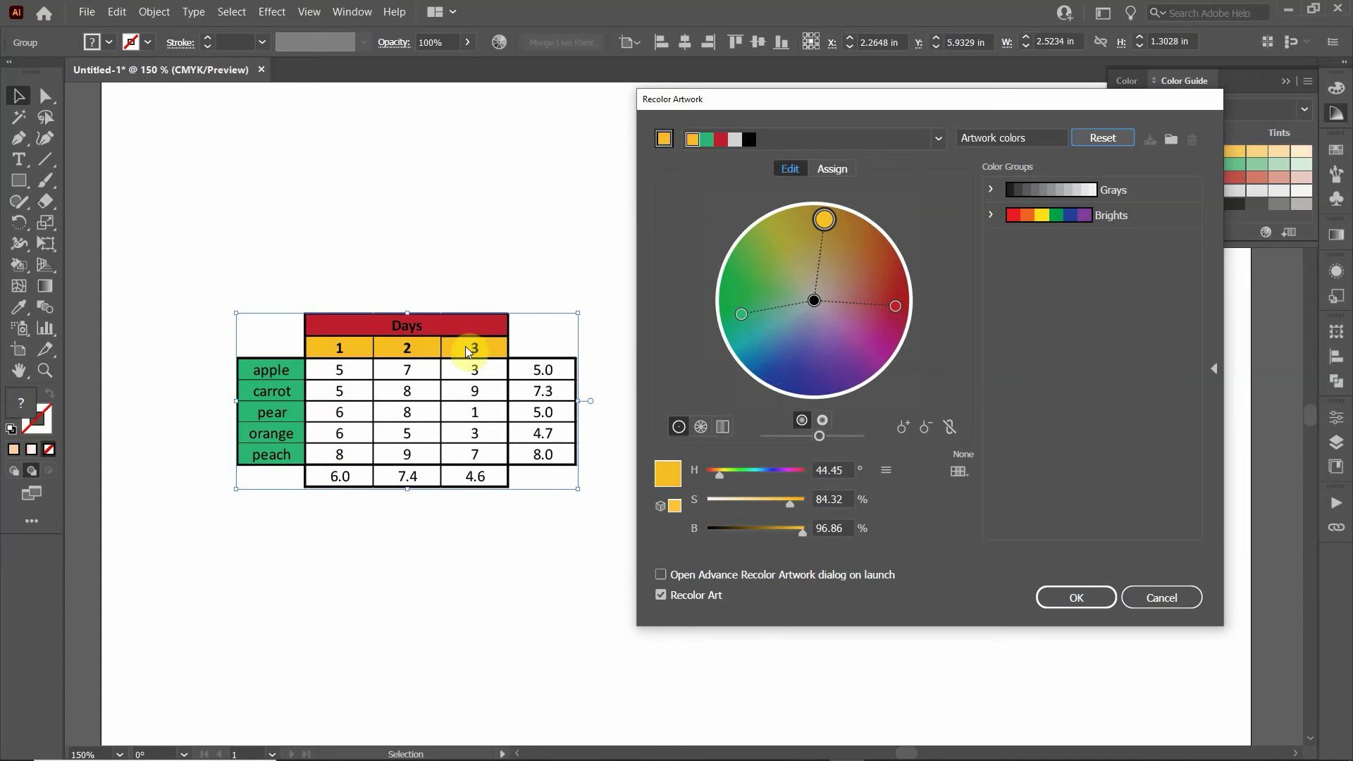
pyautogui.moveTo(824, 221); pyautogui.dragTo(868, 243)
pyautogui.moveTo(868, 245); pyautogui.dragTo(860, 229)
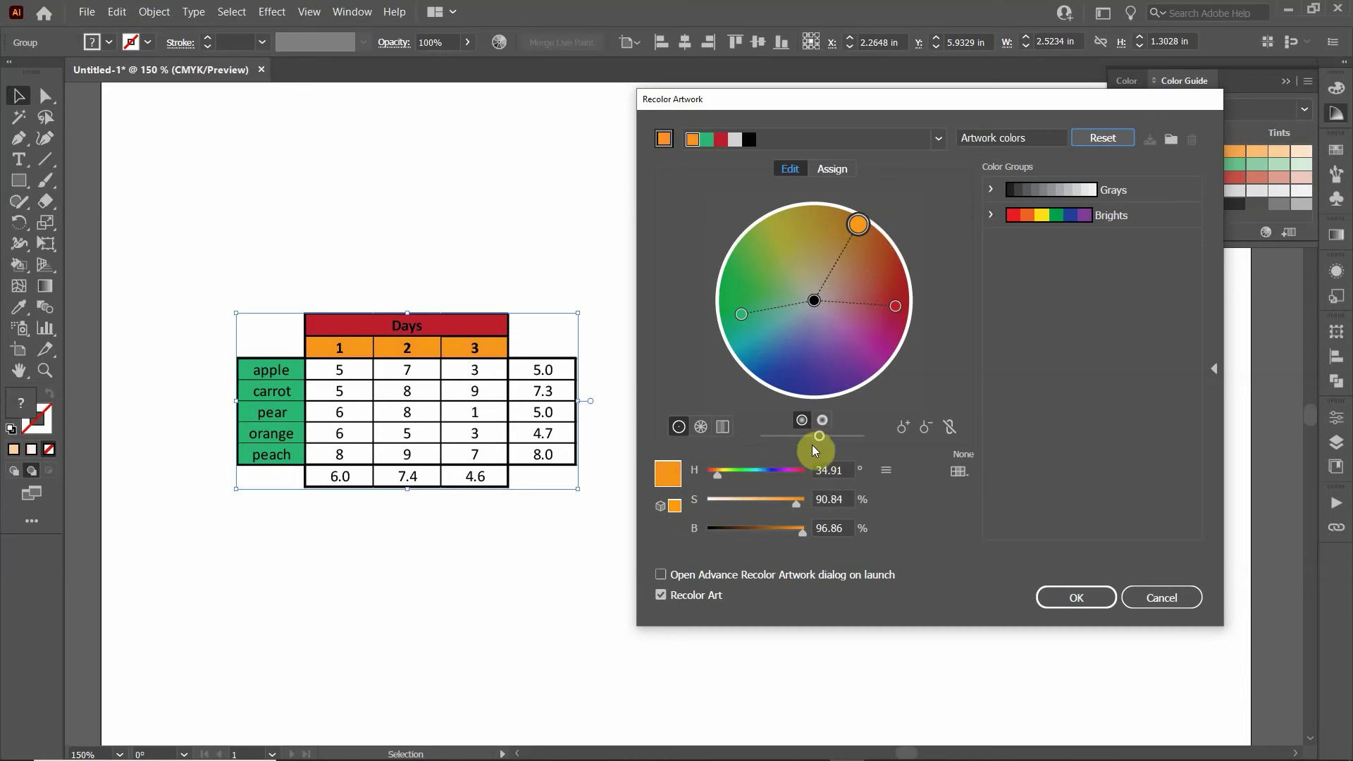
# Step: Raise the overall brightness of the artwork colors and adjust the day number orange to about H 35, S 83, B 100
pyautogui.moveTo(819, 437); pyautogui.dragTo(844, 436)
pyautogui.click(854, 233)
pyautogui.moveTo(852, 233)
pyautogui.mouseDown()
pyautogui.moveTo(845, 241)
pyautogui.moveTo(838, 222)
pyautogui.moveTo(854, 249)
pyautogui.moveTo(849, 229)
pyautogui.mouseUp()
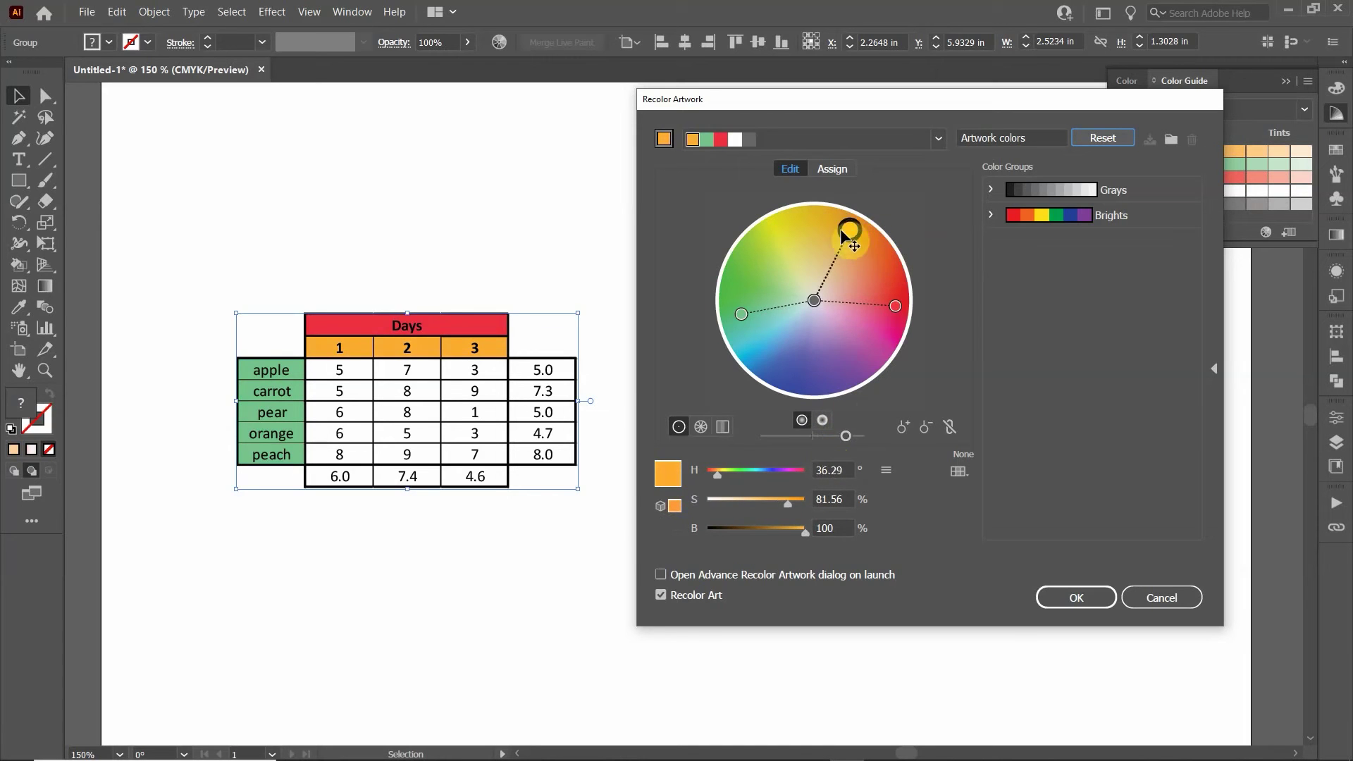
pyautogui.moveTo(847, 437); pyautogui.dragTo(860, 437)
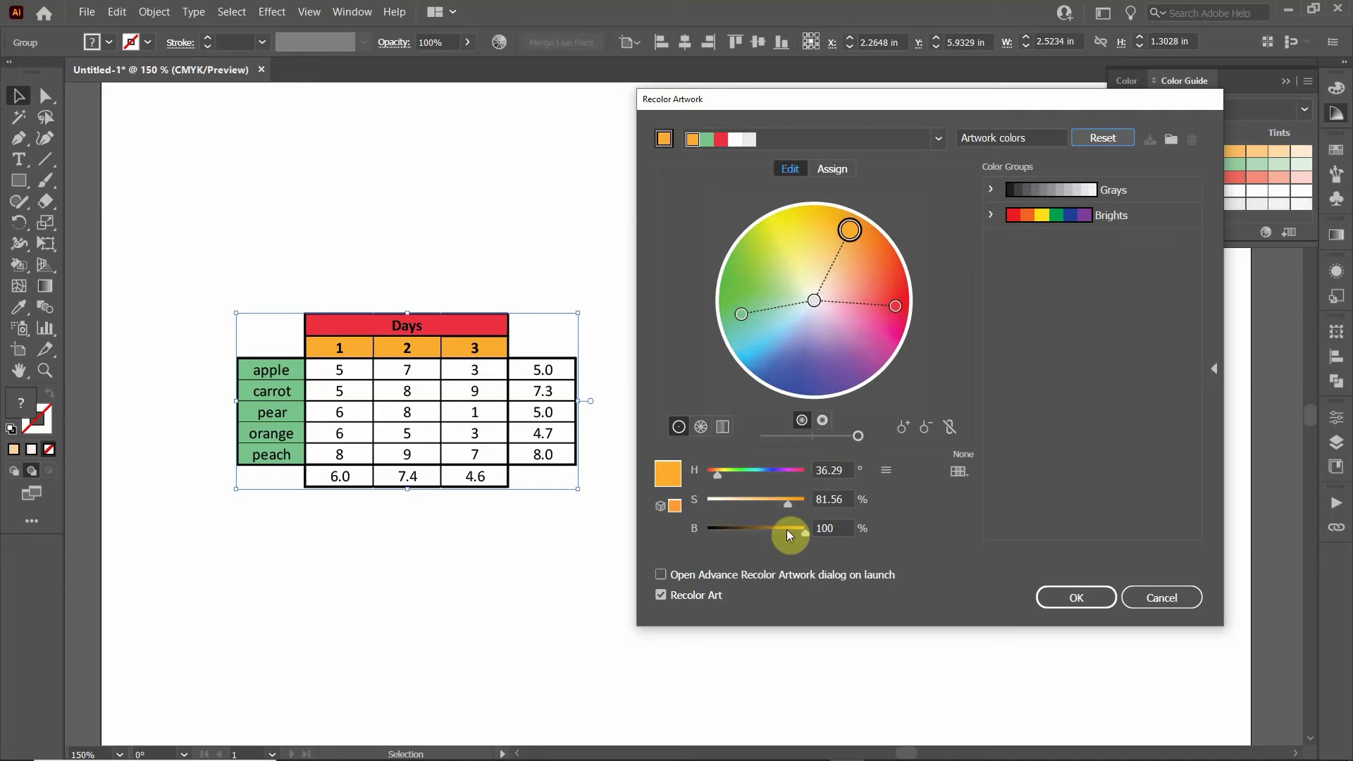
pyautogui.moveTo(788, 508); pyautogui.dragTo(772, 506)
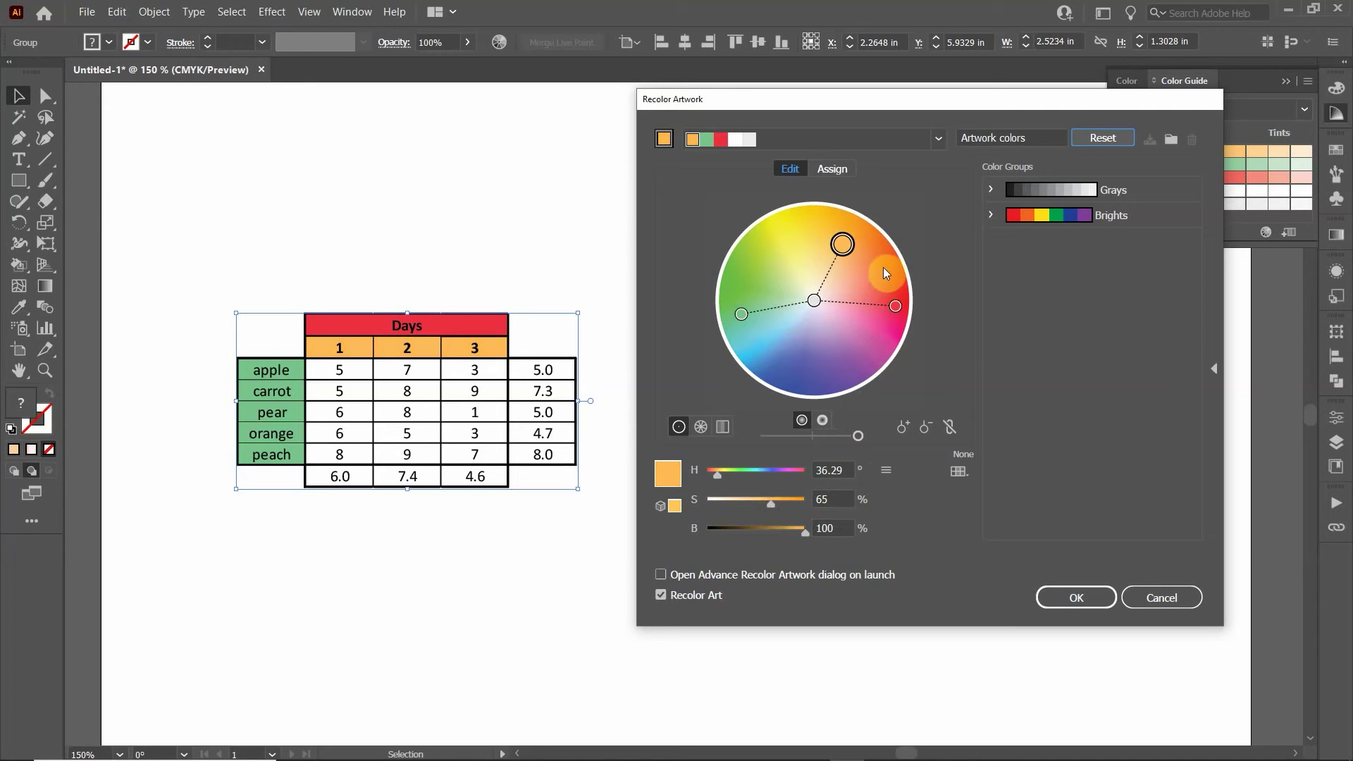
pyautogui.moveTo(848, 242); pyautogui.dragTo(854, 231)
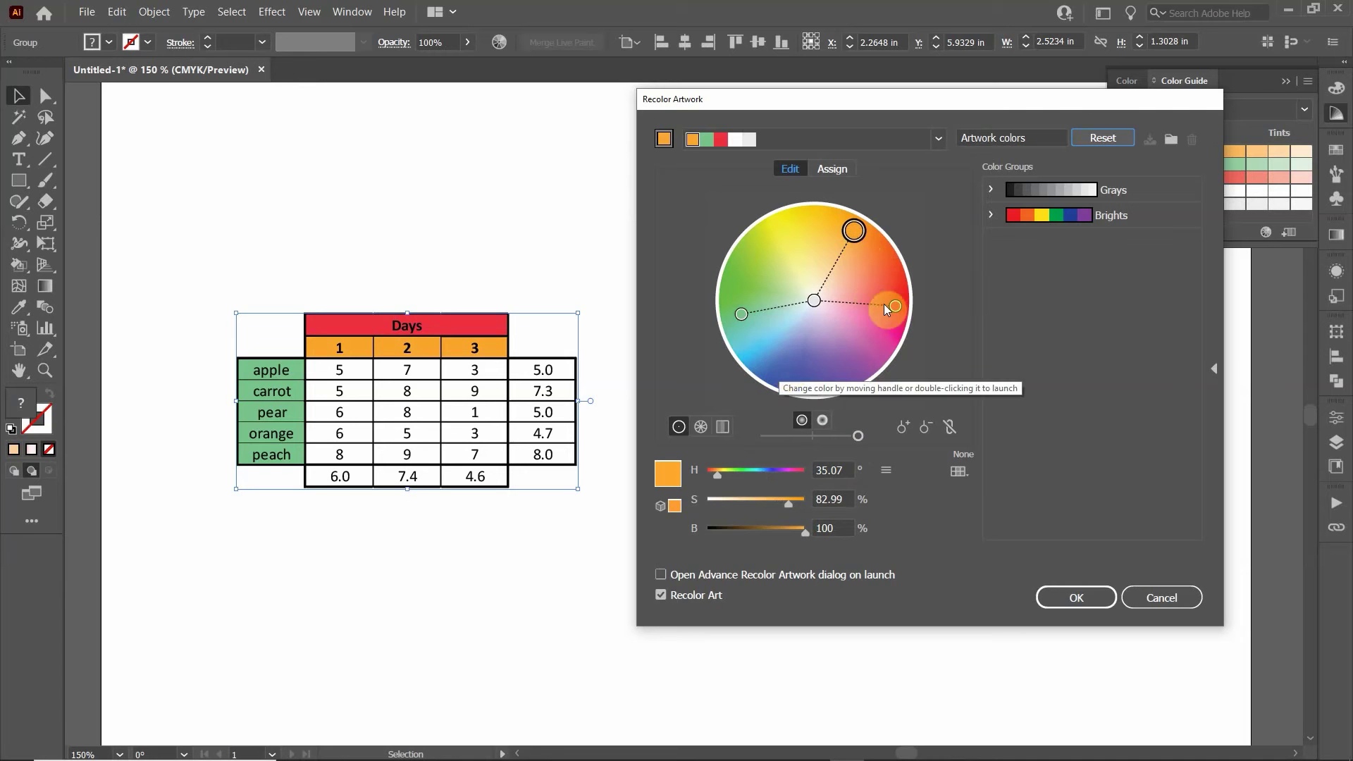
# Step: Recolor the Days header purple, the day number cells orange-red and the fruit label cells a slightly different green on the color wheel
pyautogui.moveTo(895, 306); pyautogui.dragTo(854, 352)
pyautogui.moveTo(861, 235); pyautogui.dragTo(895, 283)
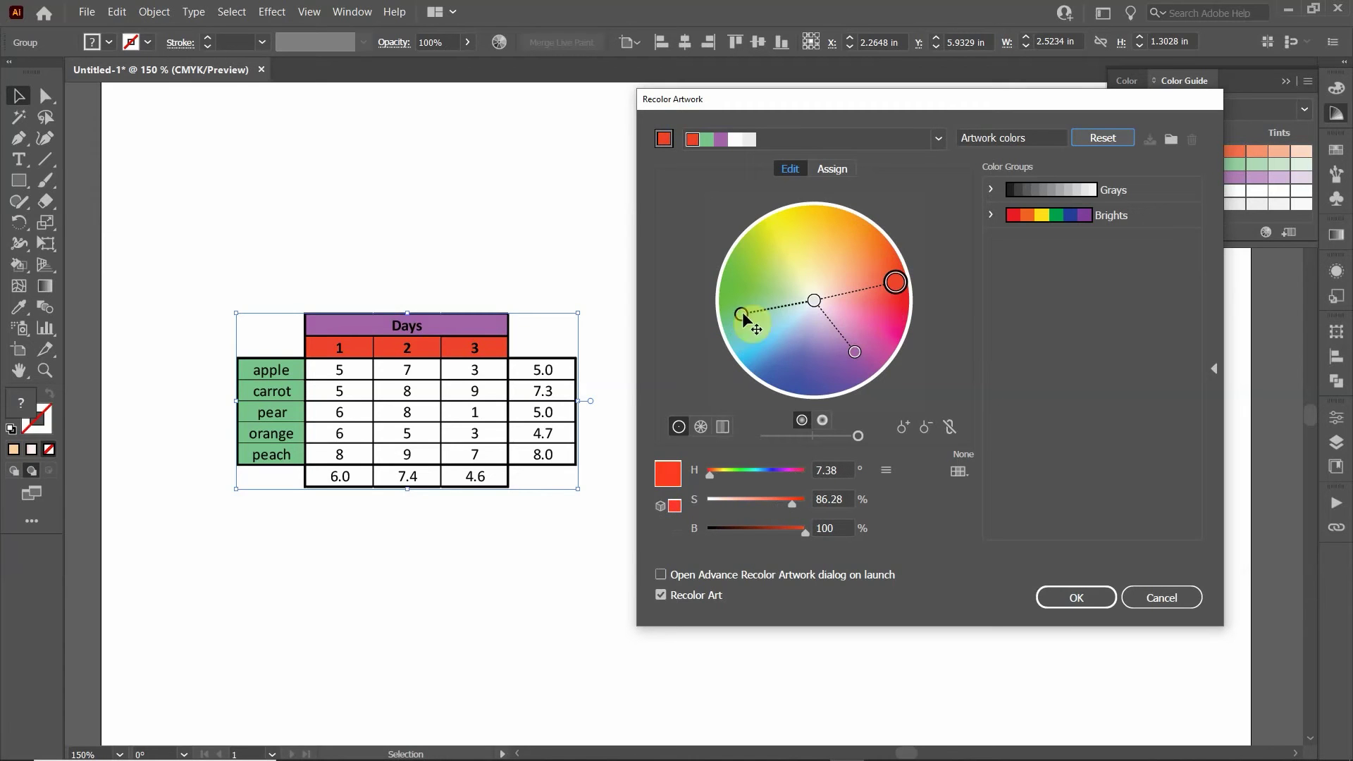
pyautogui.moveTo(743, 312); pyautogui.dragTo(739, 305)
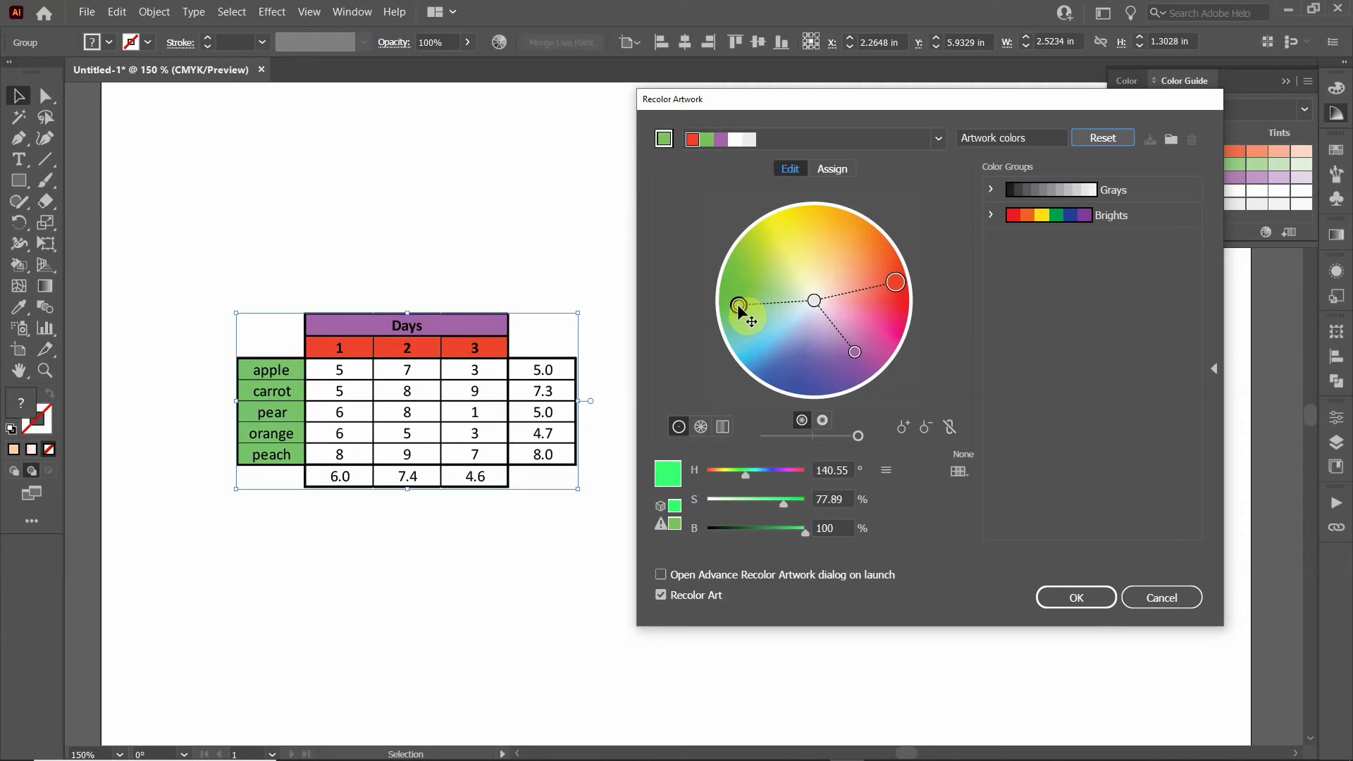
# Step: Recolor the day number cells pink and the fruit label cells light blue, apply the recoloring, and deselect the table
pyautogui.moveTo(896, 286); pyautogui.dragTo(843, 328)
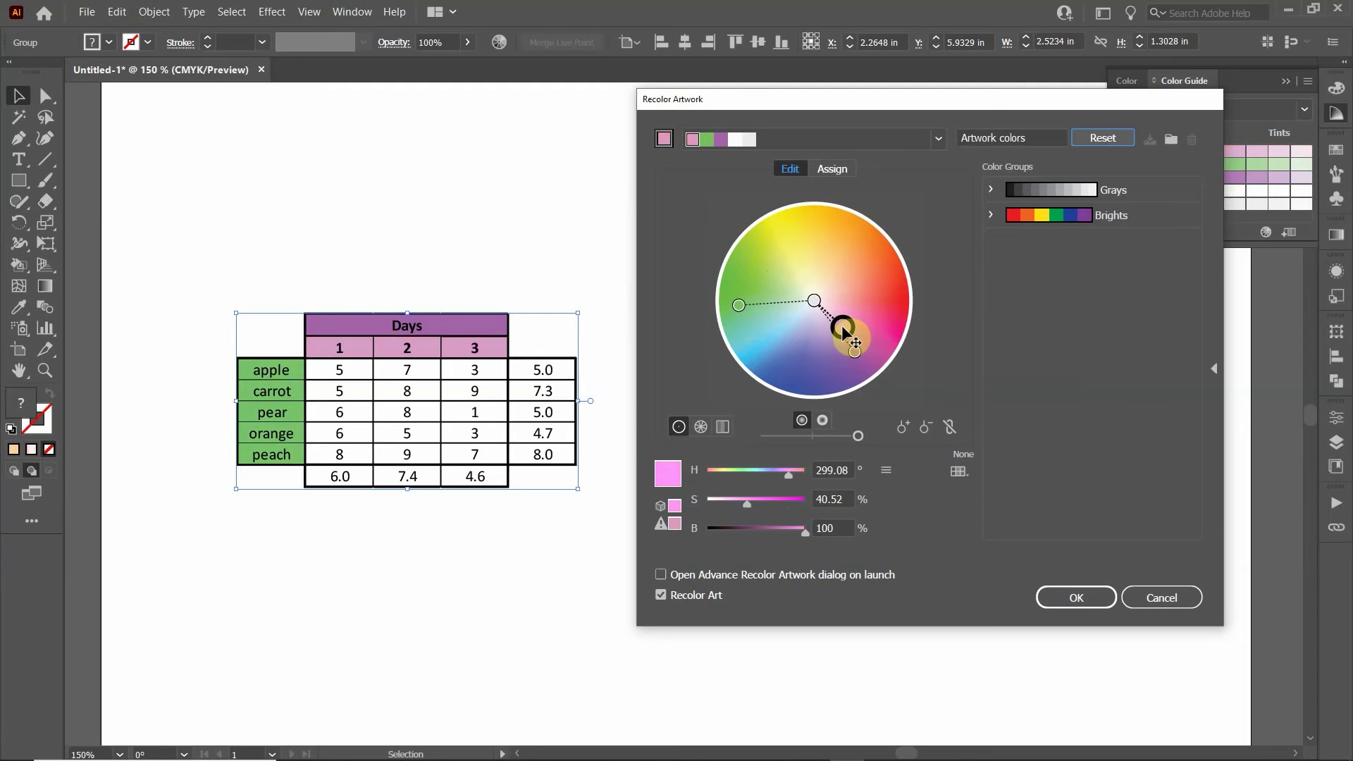
pyautogui.click(738, 307)
pyautogui.moveTo(739, 310); pyautogui.dragTo(773, 337)
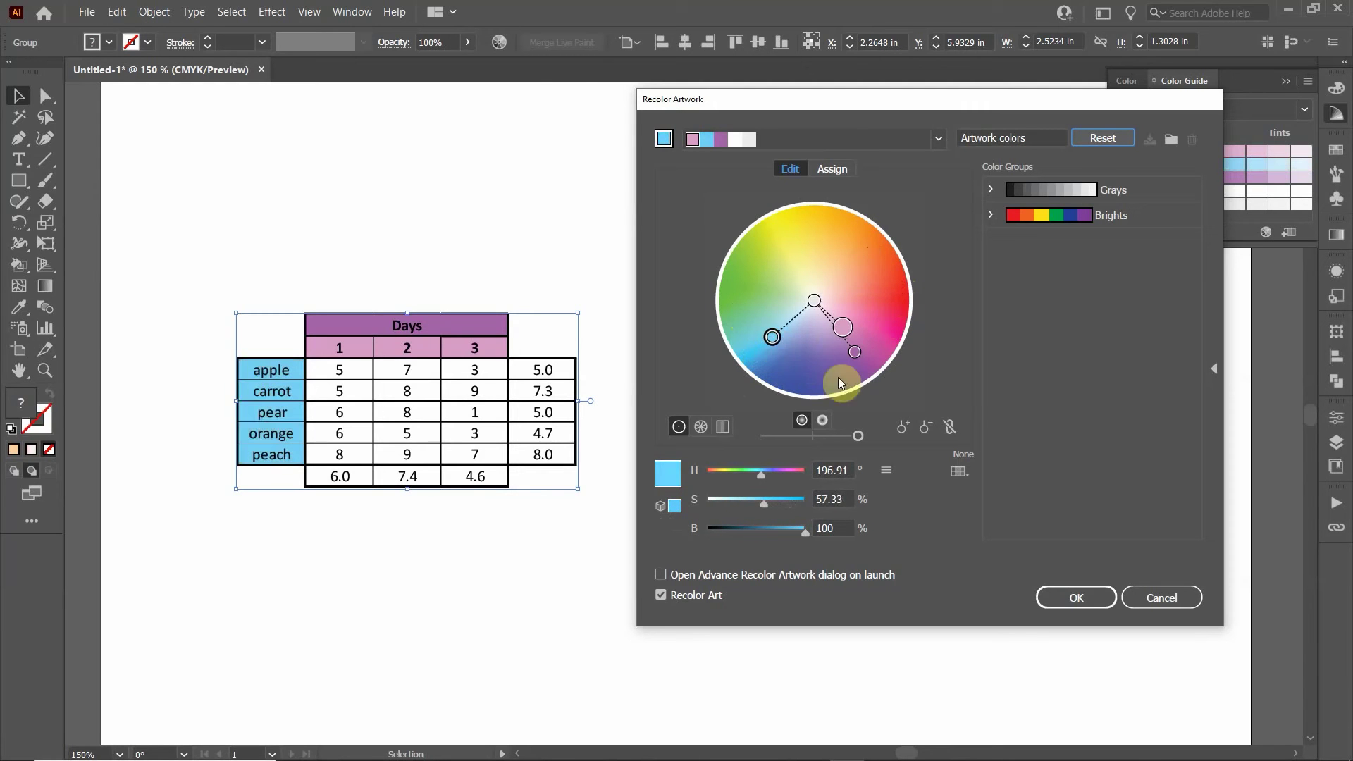
pyautogui.click(1077, 597)
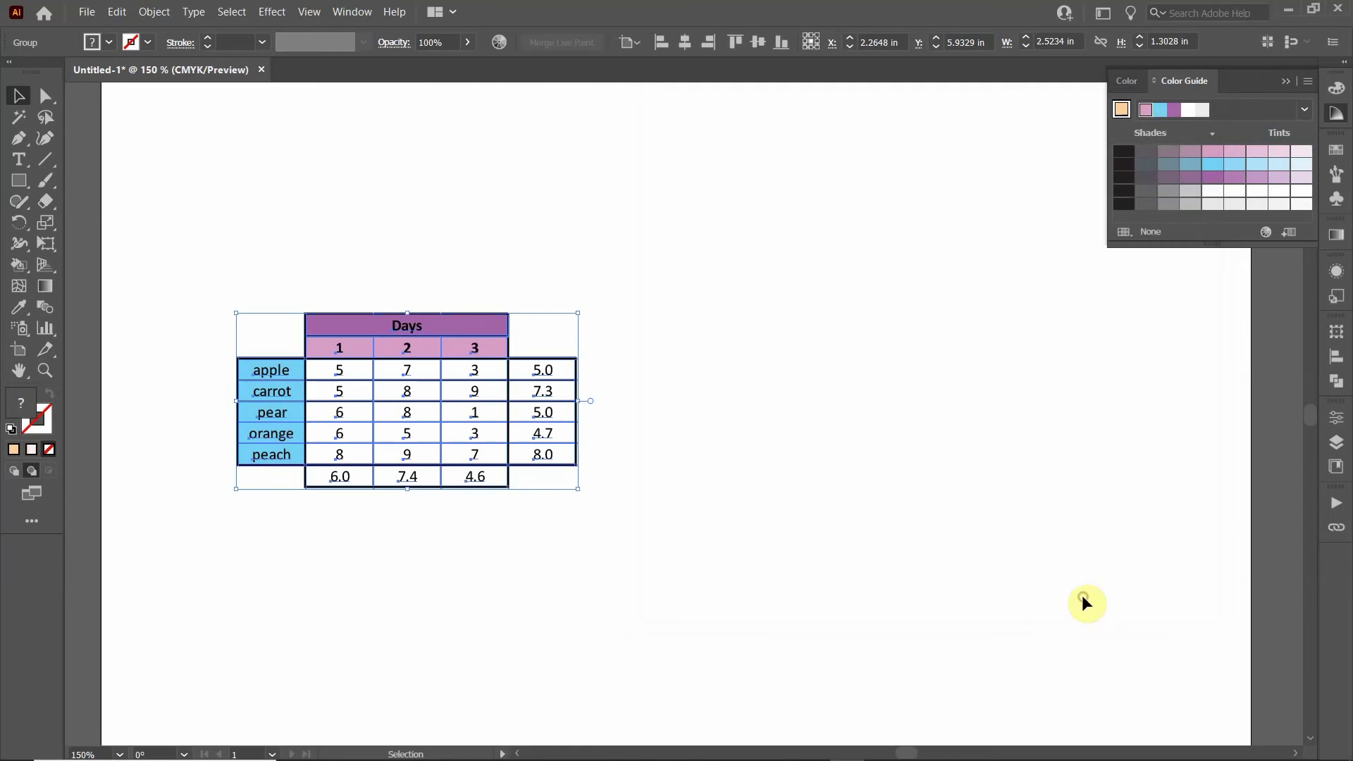
pyautogui.click(735, 327)
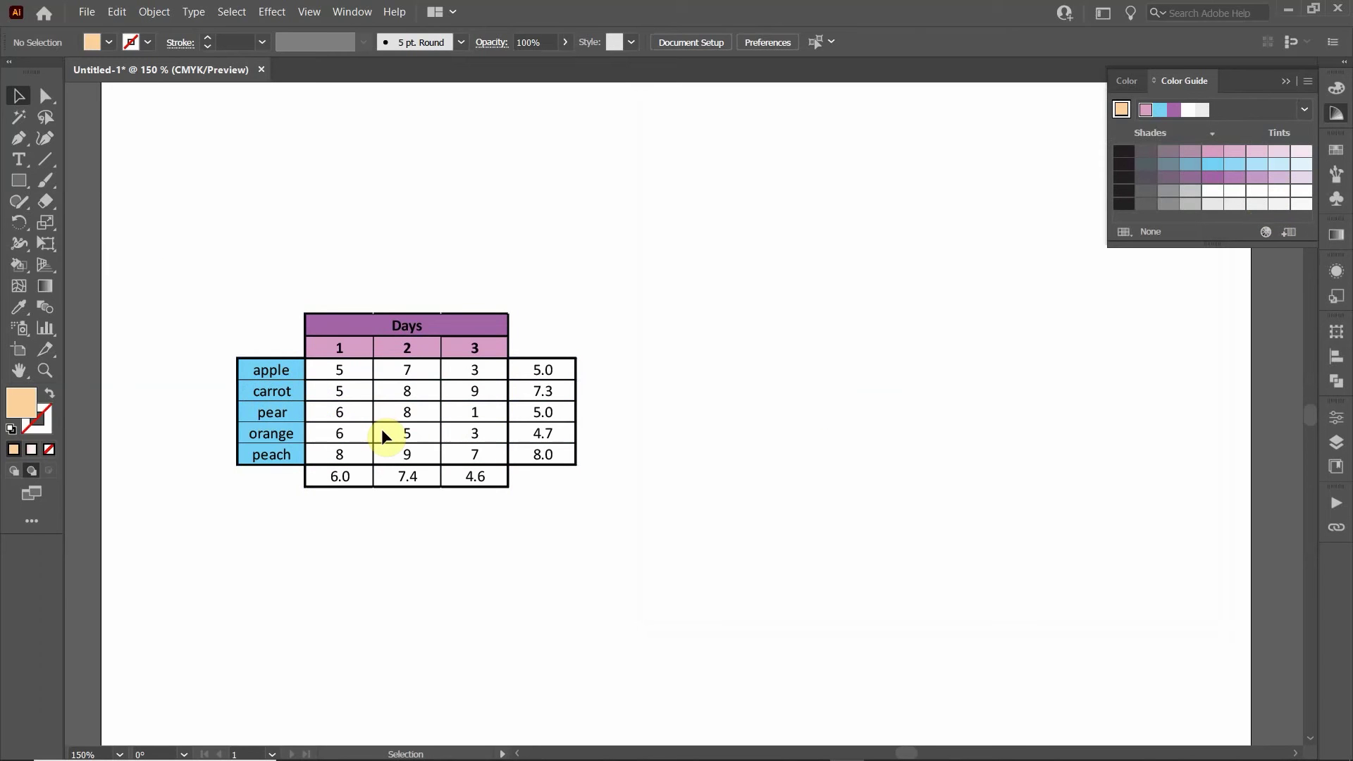
# Step: Select and copy the whole recolored table, and deselect it
pyautogui.moveTo(387, 737)
pyautogui.moveTo(192, 293); pyautogui.dragTo(623, 555)
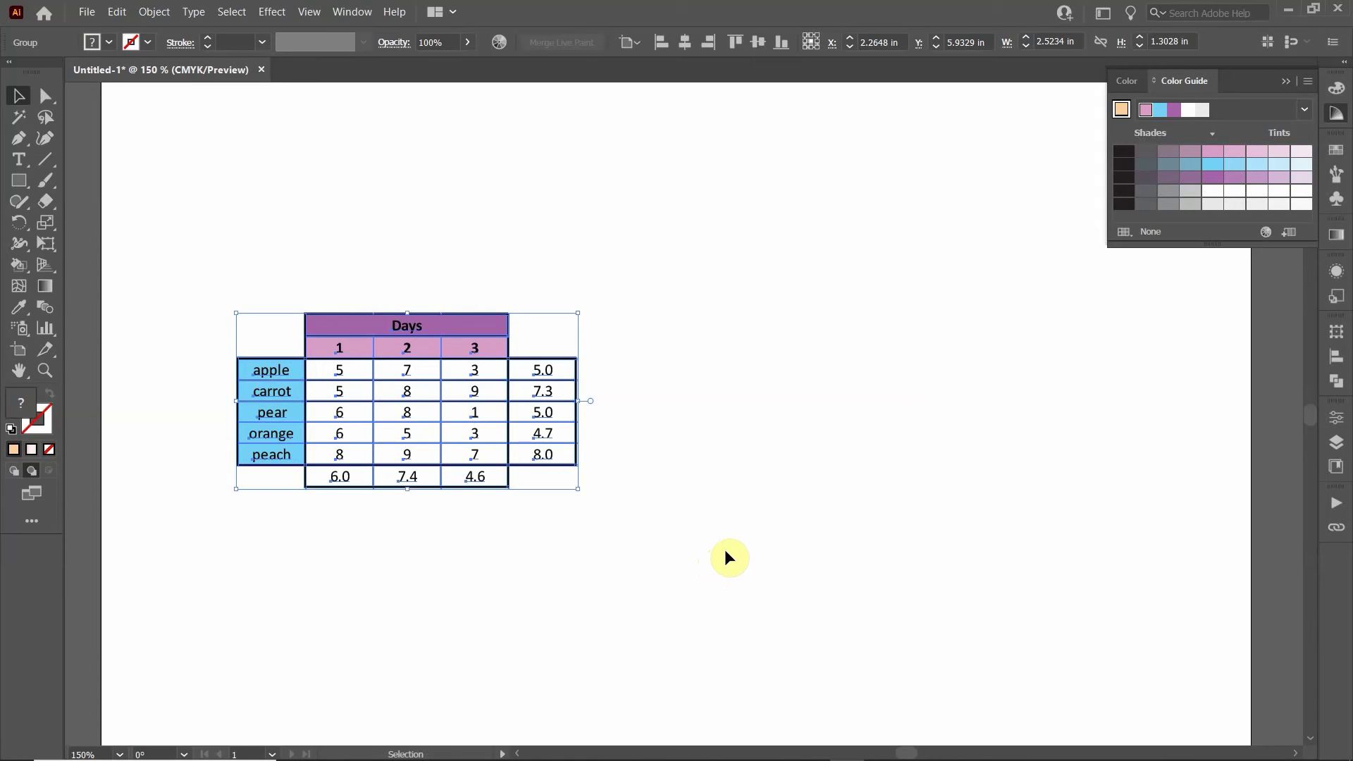
pyautogui.click(718, 495)
pyautogui.press('a')
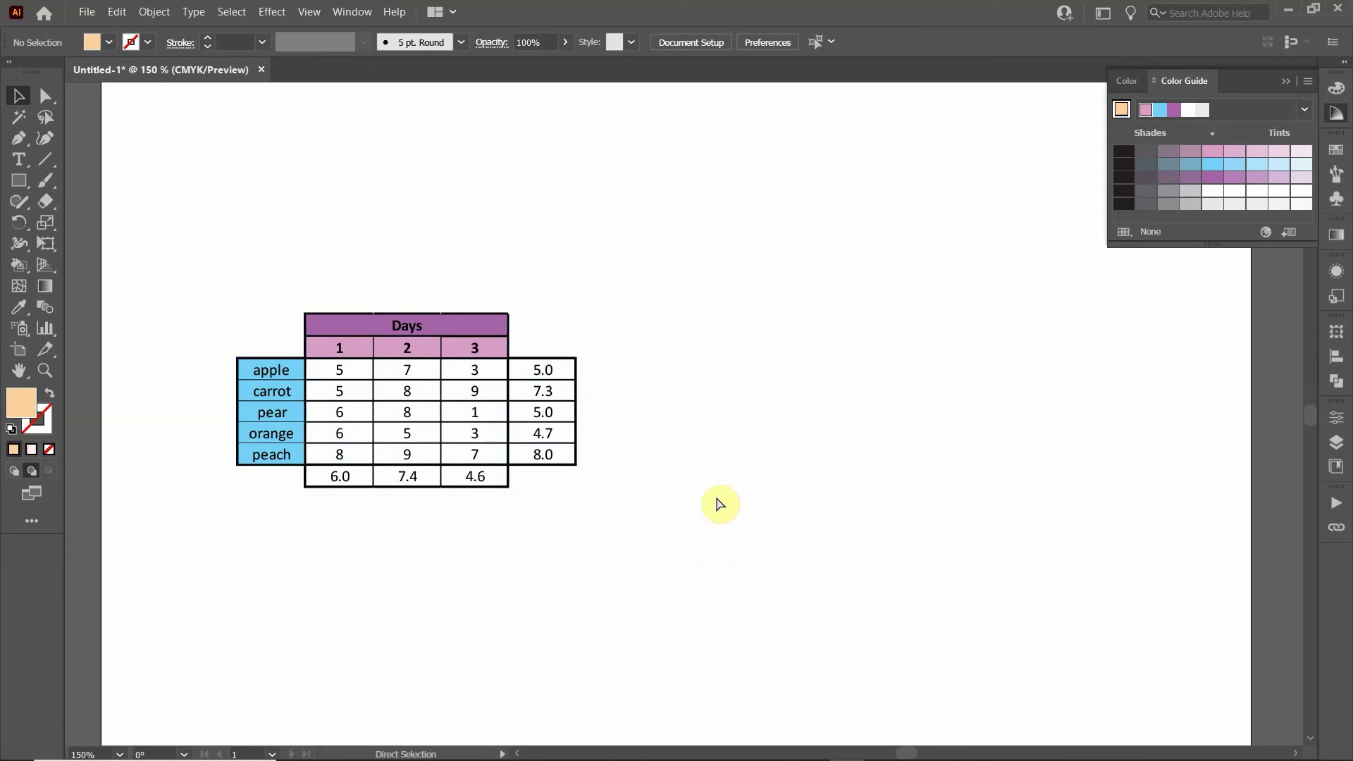
# Step: Undo the recoloring and all Live Paint fills until the table is uncolored, and leave nothing selected
pyautogui.hotkey('ctrl', 'z')
pyautogui.hotkey('ctrl', 'z')
pyautogui.hotkey('ctrl', 'z')
pyautogui.hotkey('ctrl', 'z')
pyautogui.hotkey('ctrl', 'z')
pyautogui.hotkey('ctrl', 'z')
pyautogui.hotkey('ctrl', 'z')
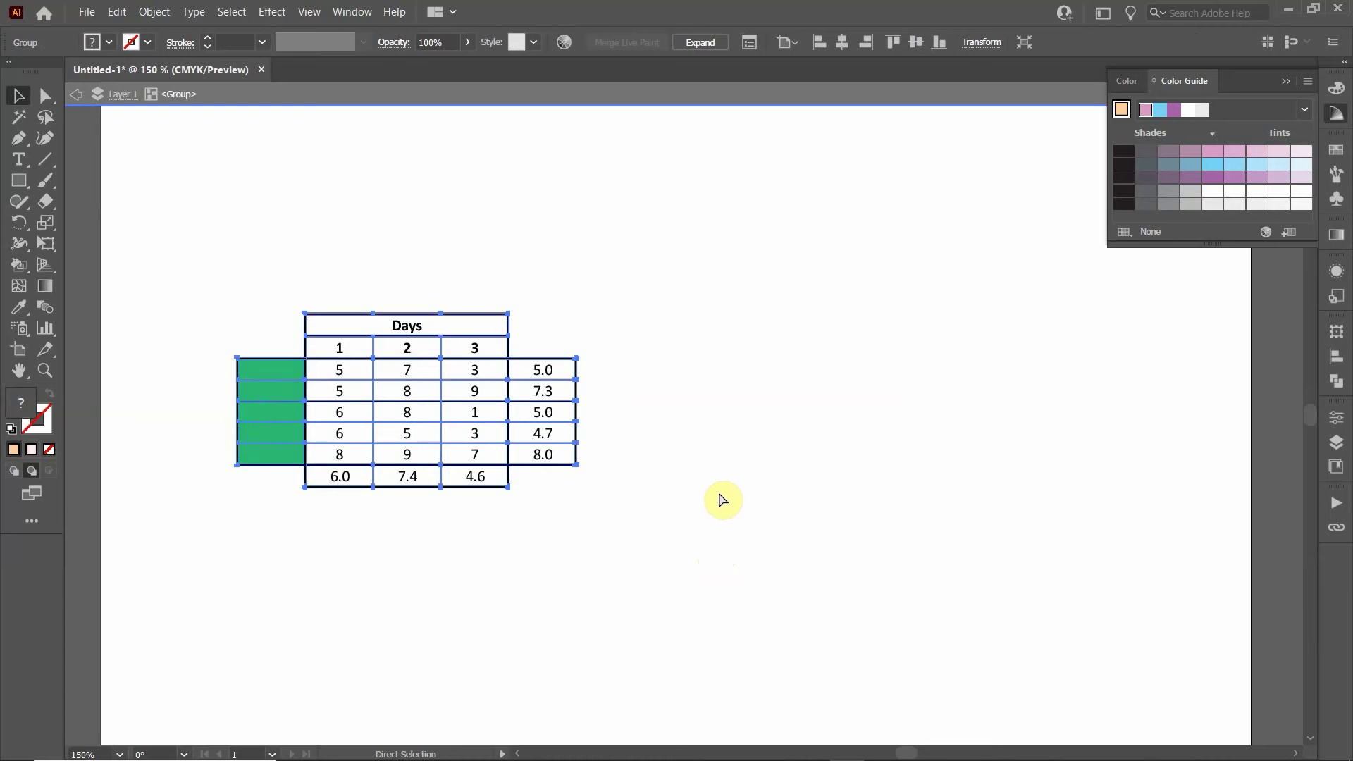
pyautogui.hotkey('ctrl', 'z')
pyautogui.hotkey('ctrl', 'z')
pyautogui.hotkey('ctrl', 'z')
pyautogui.hotkey('ctrl', 'z')
pyautogui.press('v')
pyautogui.click(691, 285)
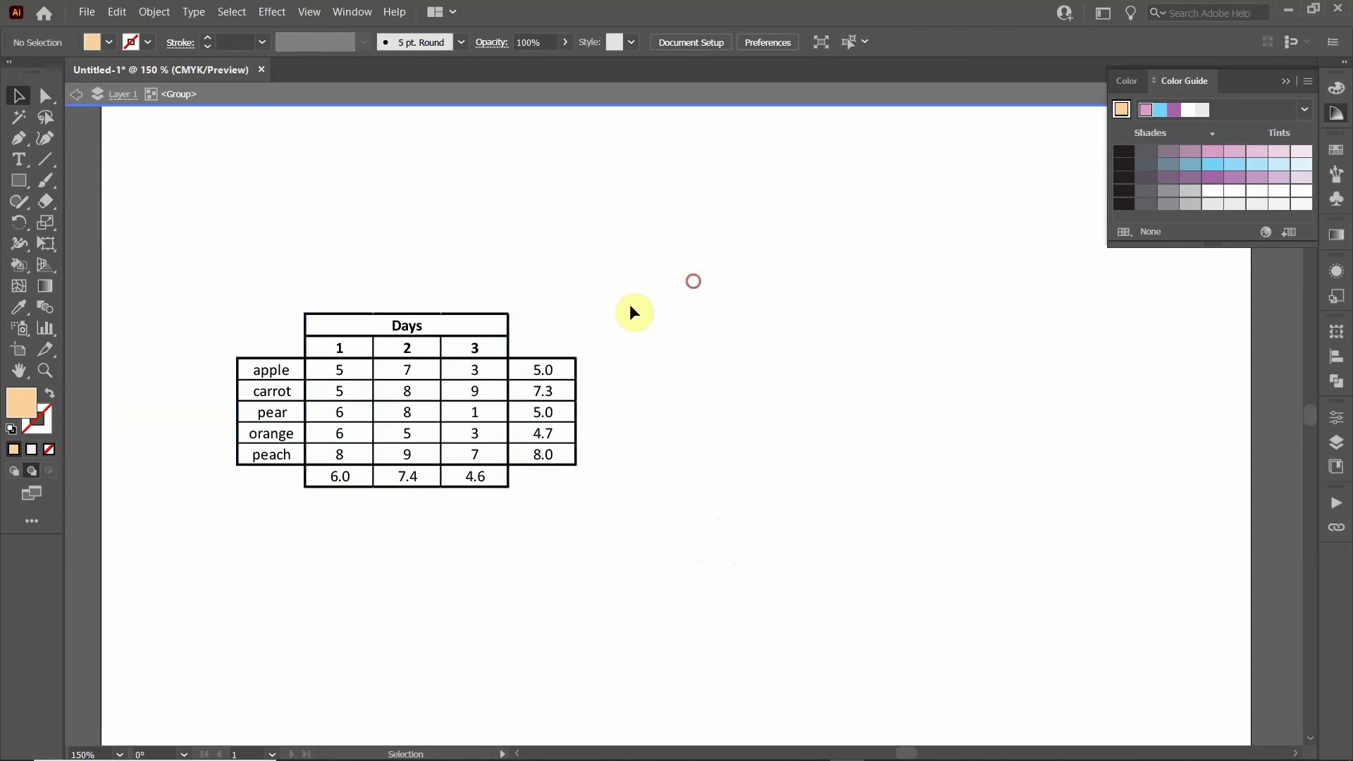
pyautogui.click(507, 349)
pyautogui.click(696, 329)
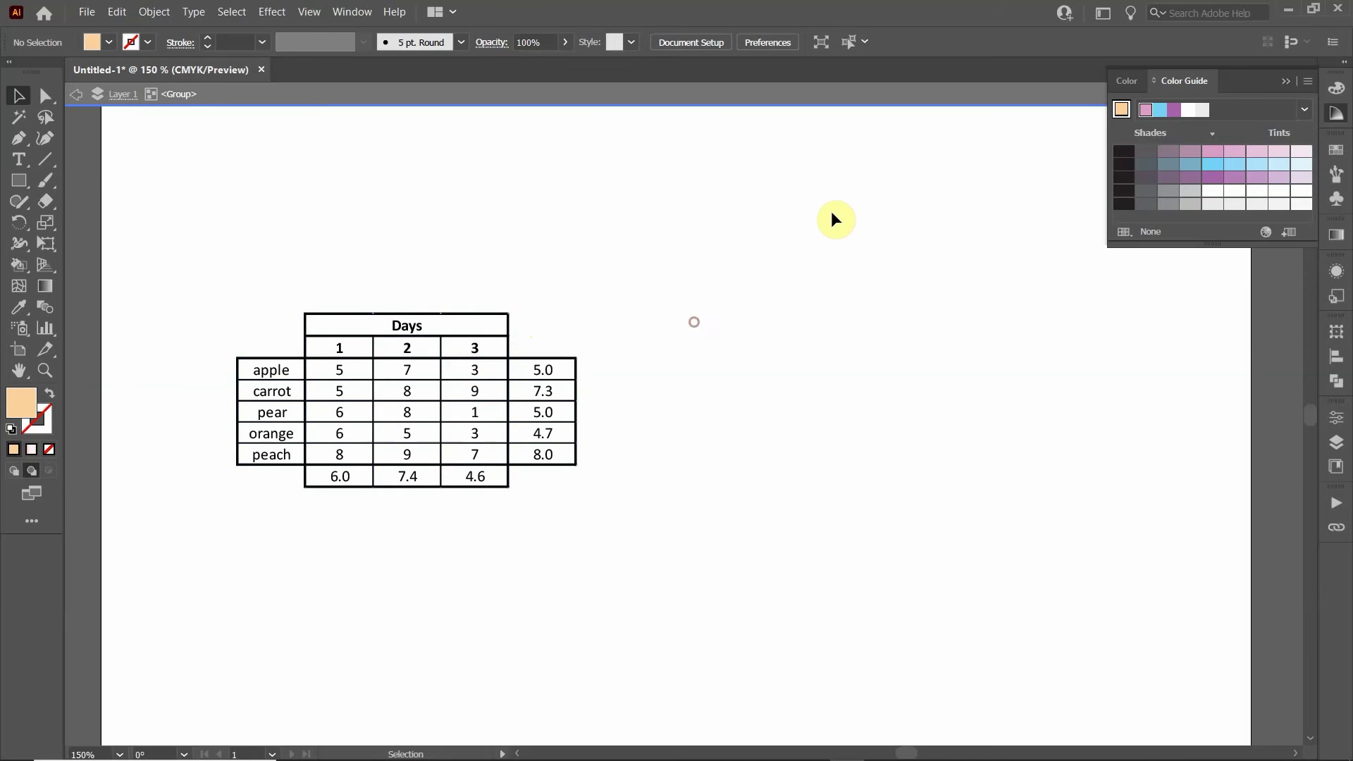
pyautogui.press('a')
pyautogui.hotkey('ctrl', 'v')
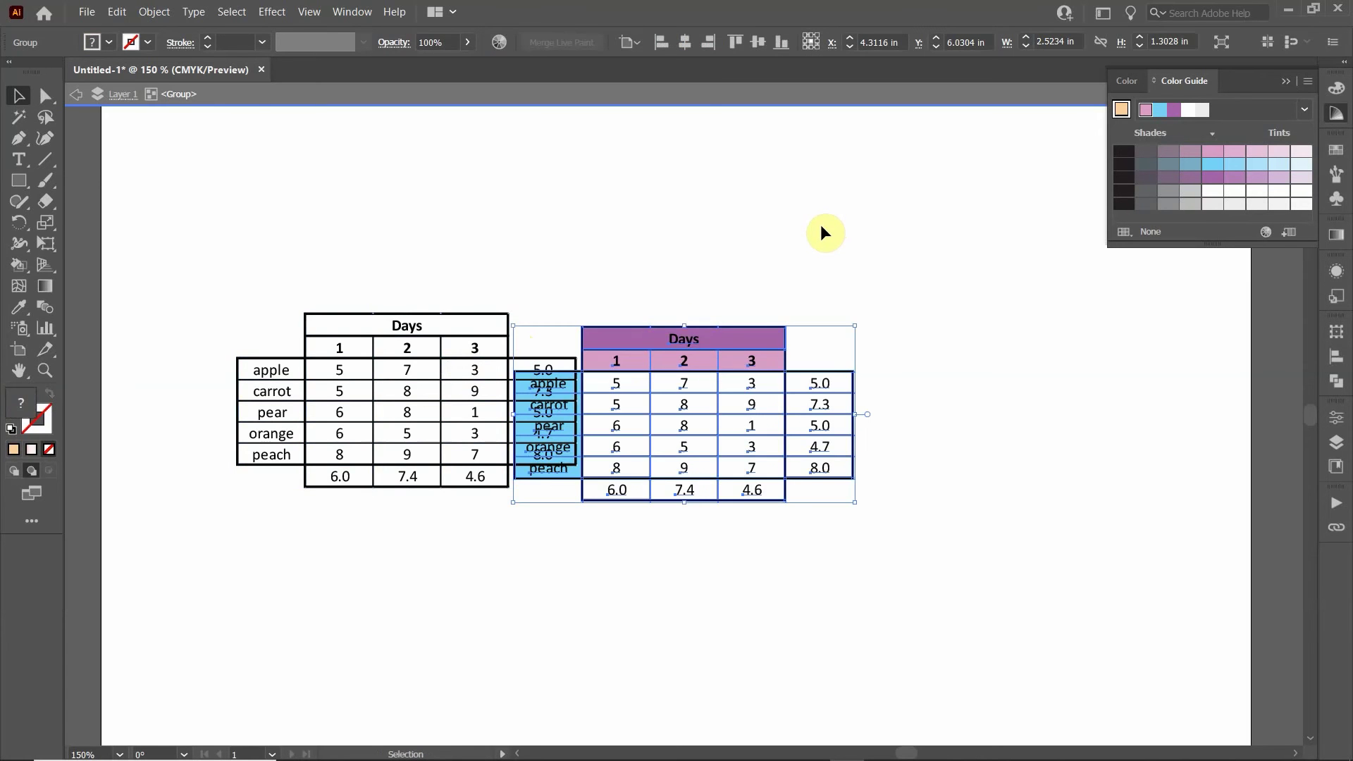
pyautogui.moveTo(694, 393); pyautogui.dragTo(851, 217)
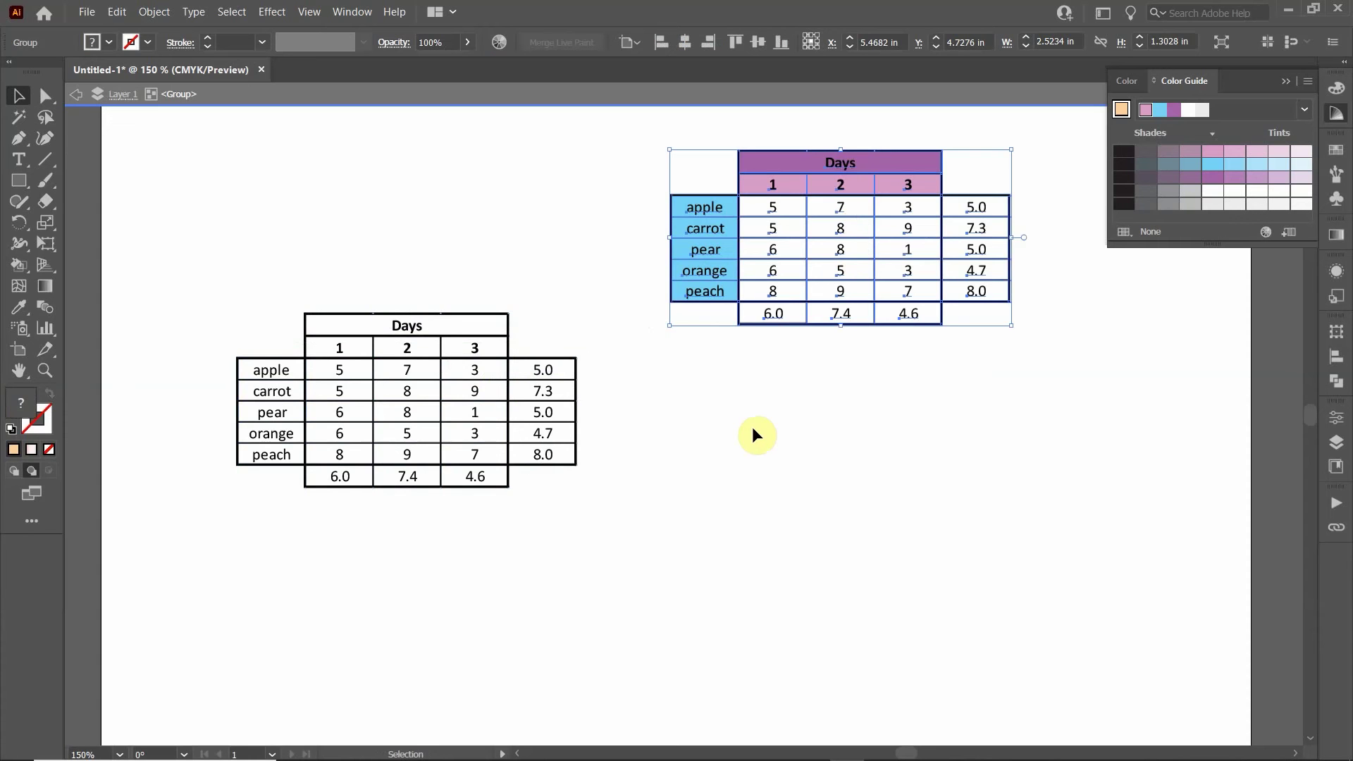
pyautogui.hotkey('ctrl', 'z')
pyautogui.hotkey('ctrl', 'z')
pyautogui.click(597, 379)
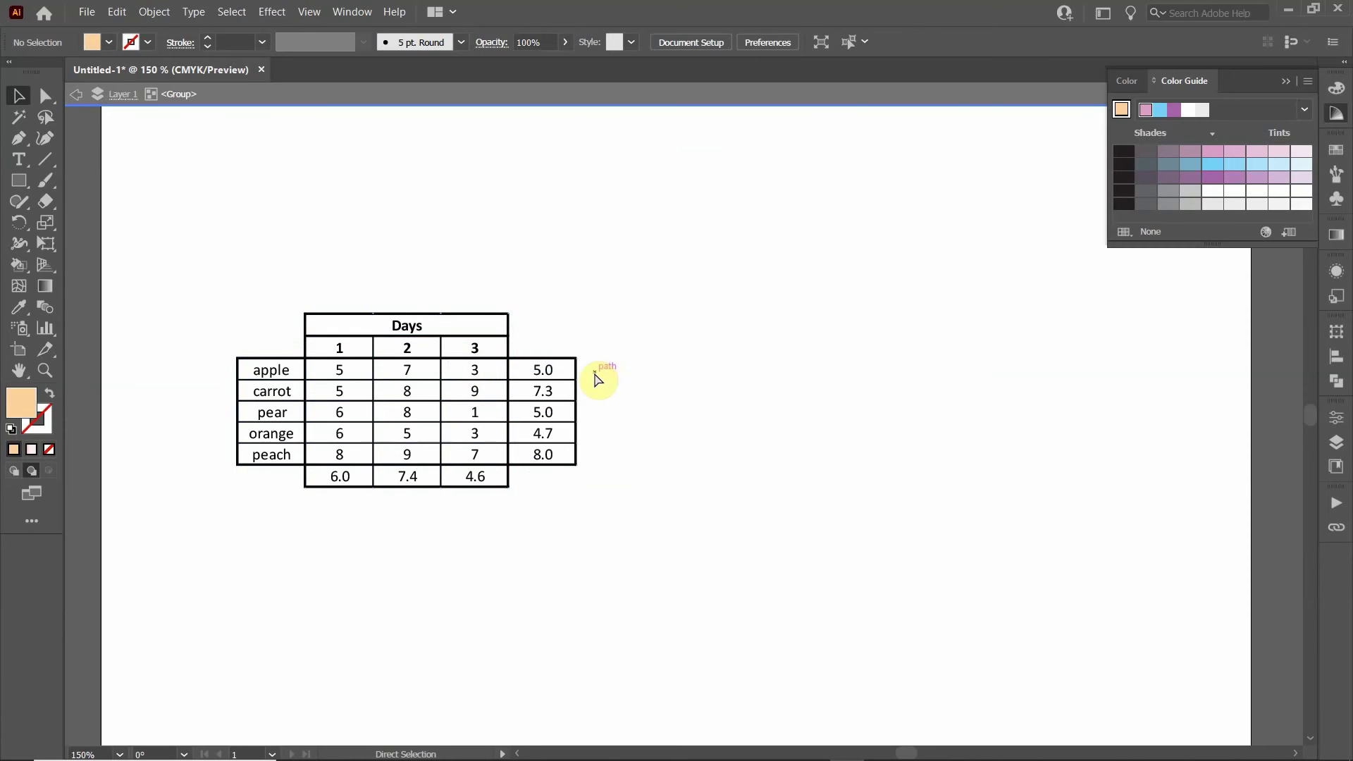
# Step: Exit isolation mode, paste the colored table, and place it above and to the right of the uncolored one
pyautogui.doubleClick(663, 263)
pyautogui.hotkey('ctrl', 'v')
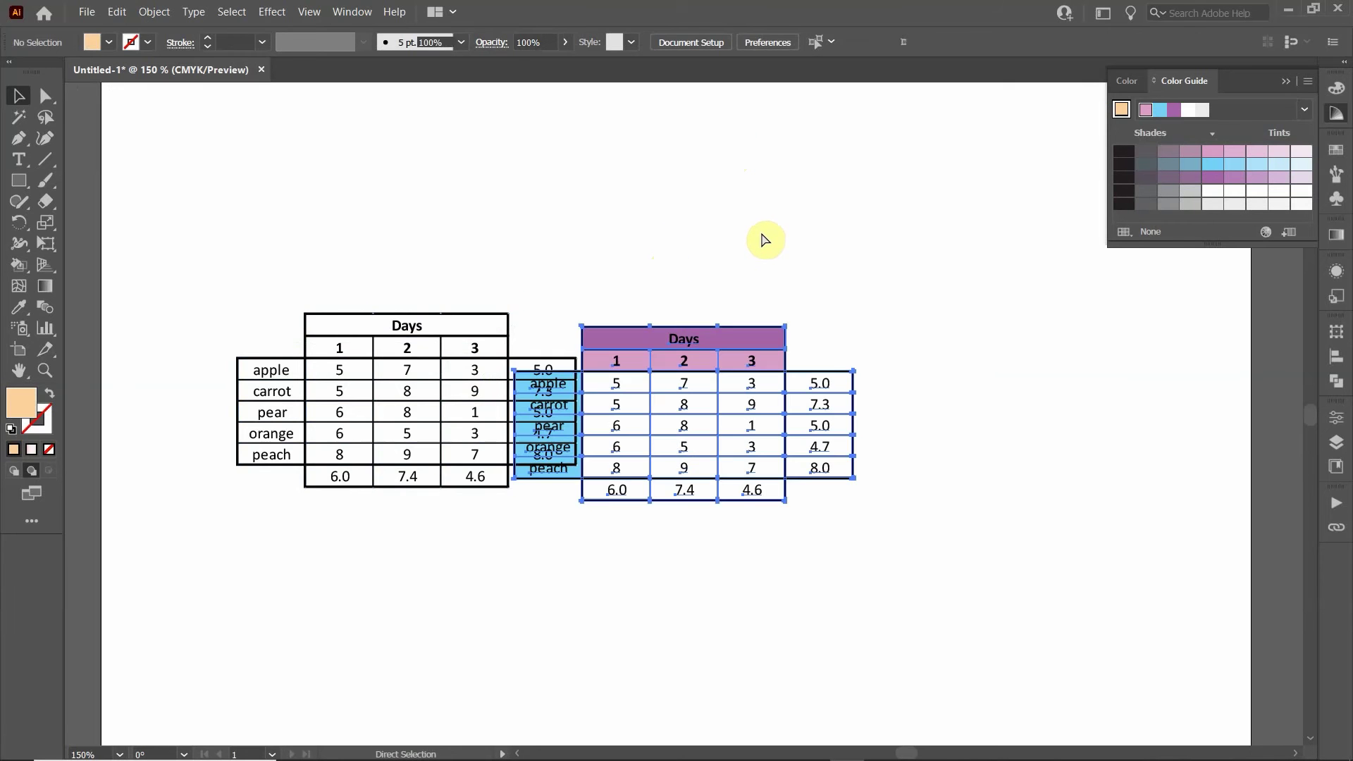
pyautogui.press('v')
pyautogui.moveTo(700, 393); pyautogui.dragTo(885, 170)
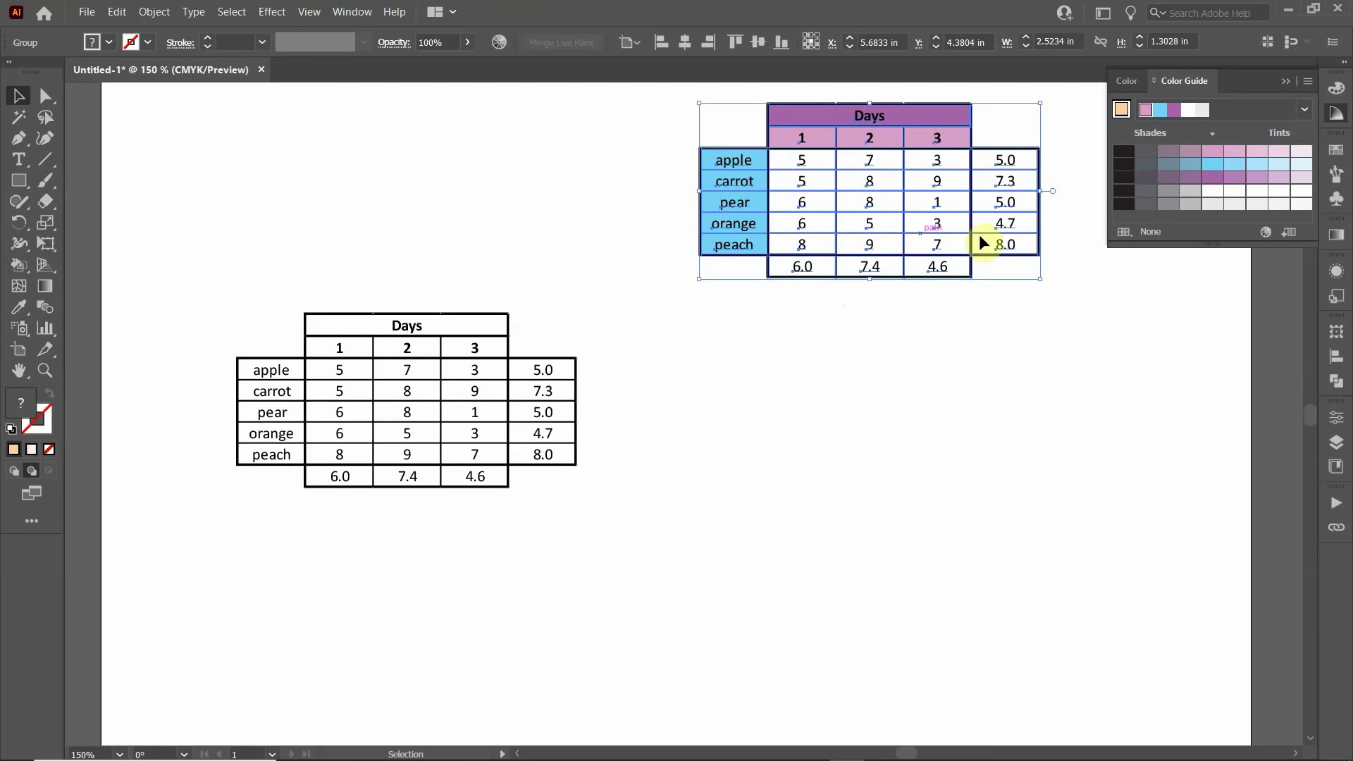
pyautogui.click(689, 402)
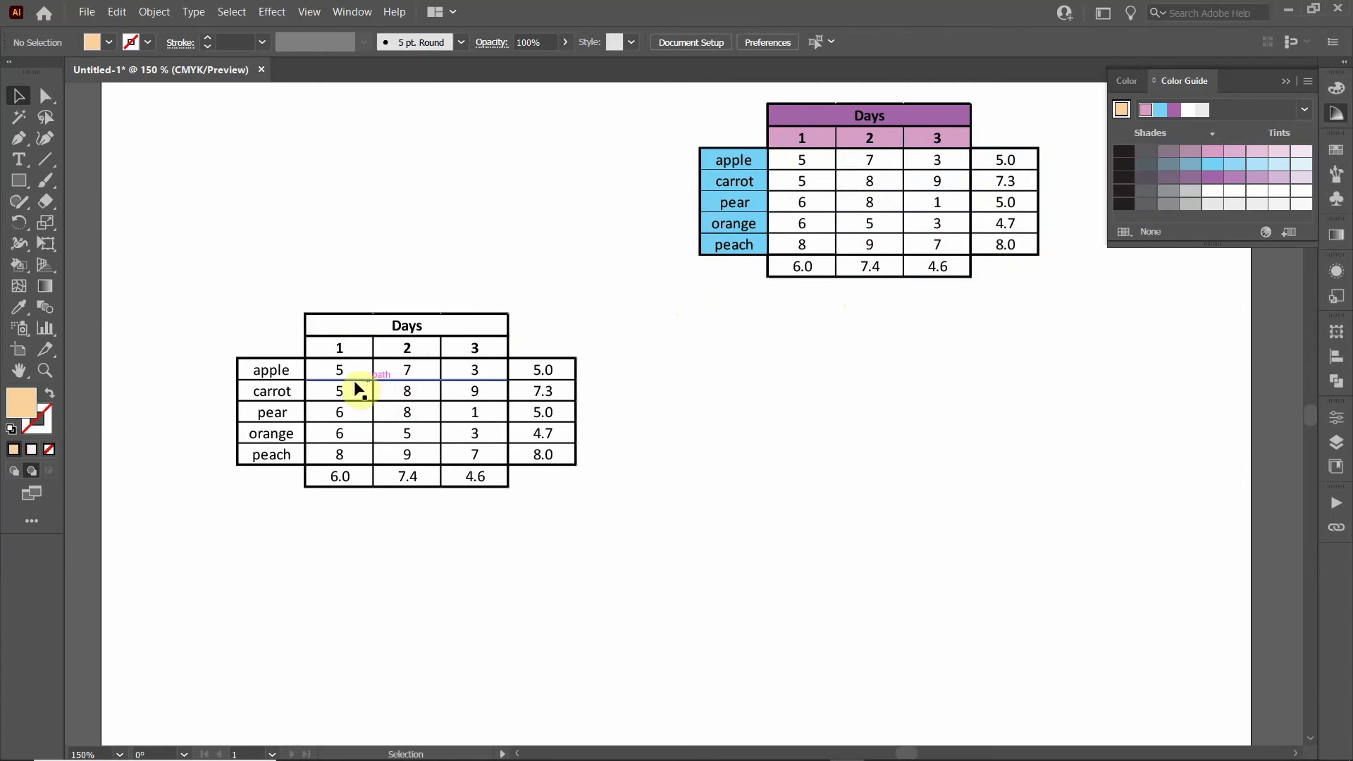
# Step: Sample the light blue from the colored table and draw a borderless rectangle behind the five fruit label cells of the uncolored table
pyautogui.click(19, 185)
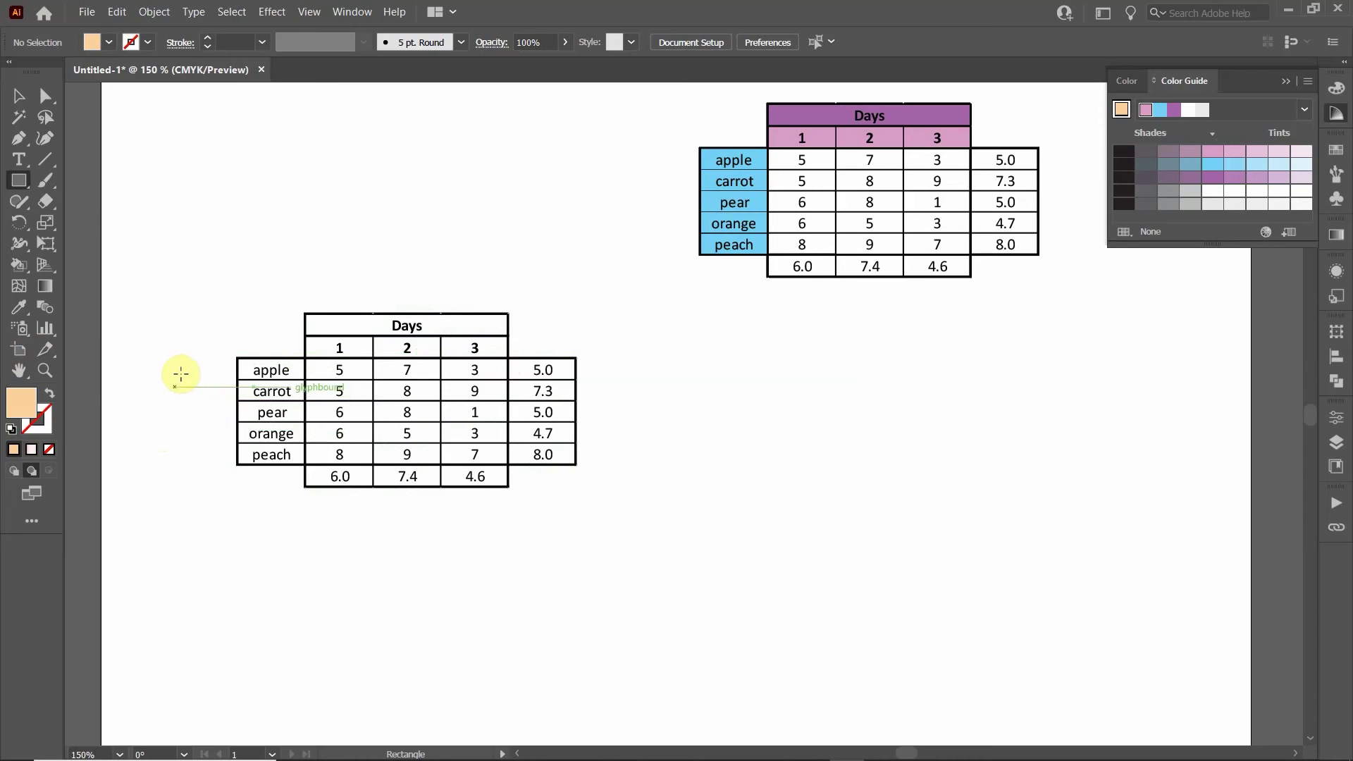
pyautogui.click(30, 470)
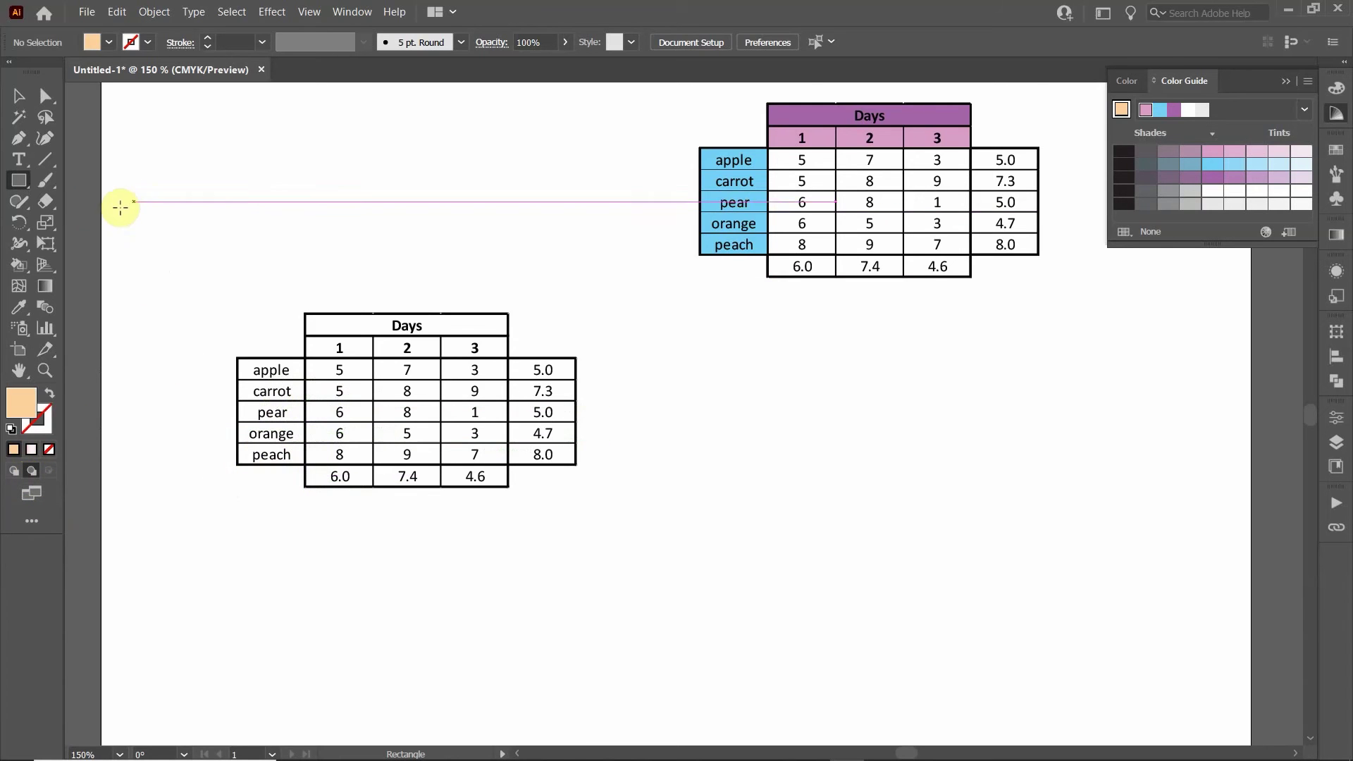
pyautogui.click(20, 309)
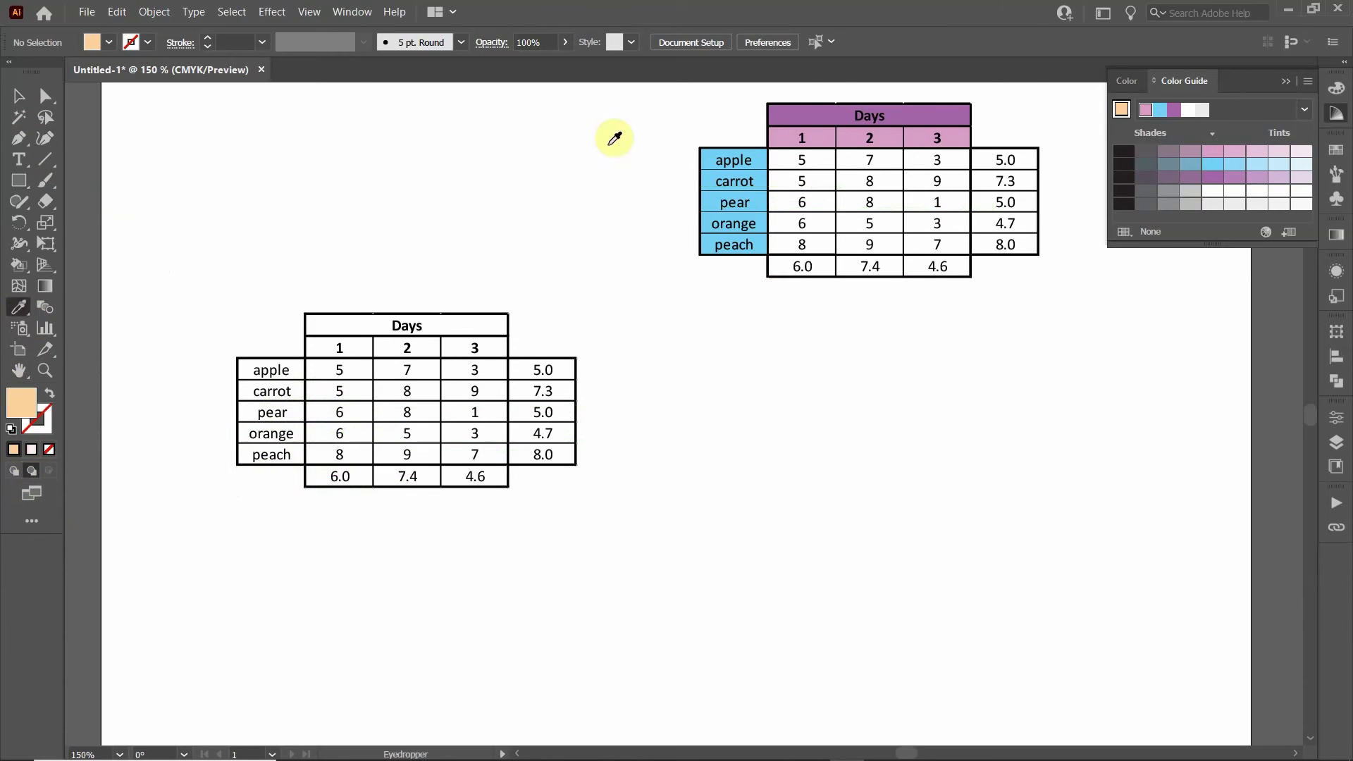
pyautogui.click(762, 158)
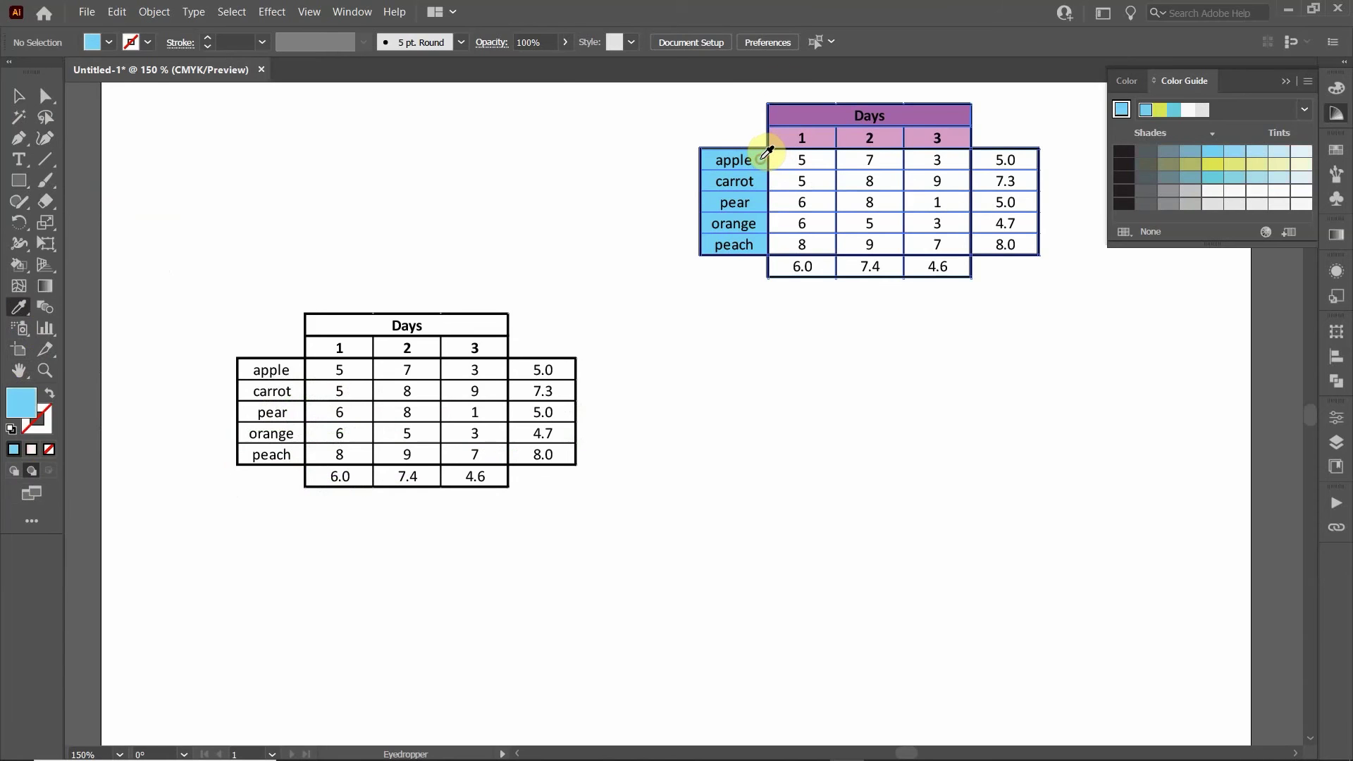
pyautogui.click(19, 182)
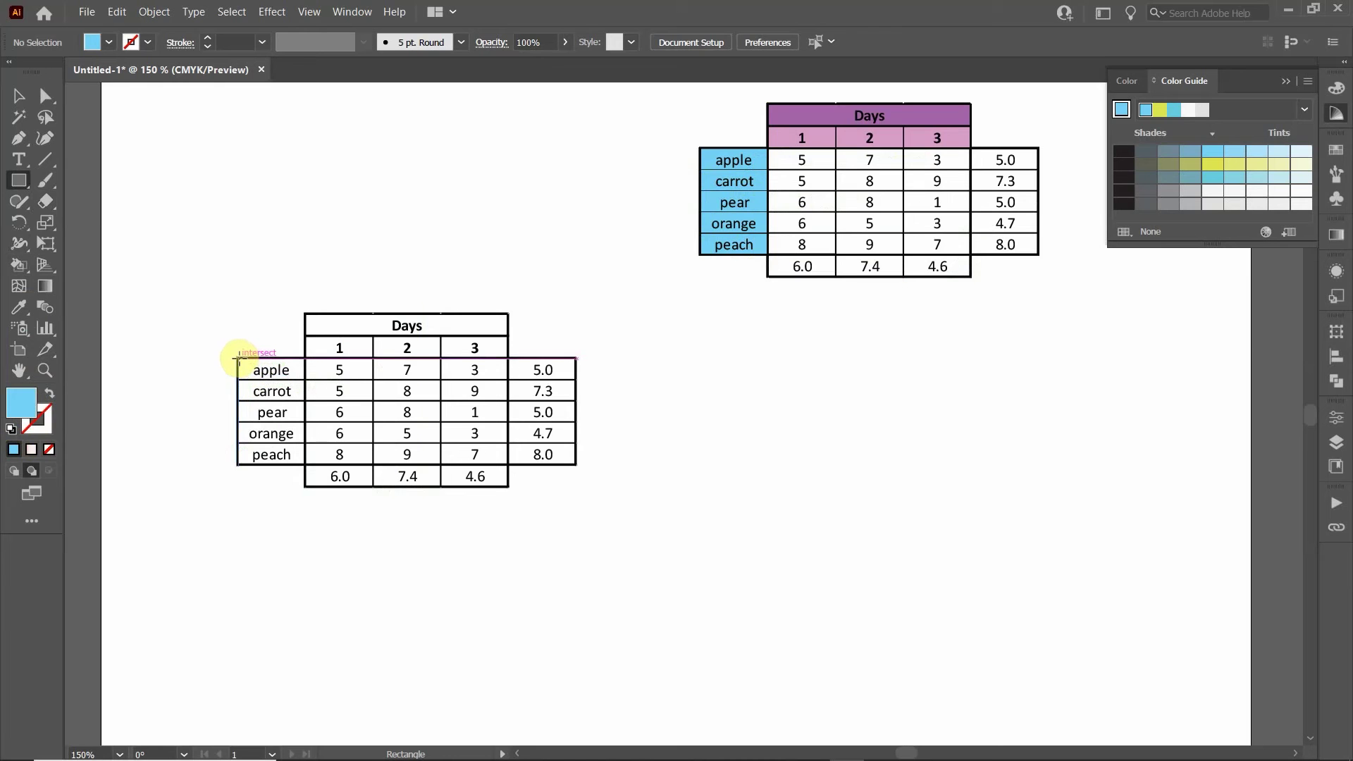
pyautogui.moveTo(238, 359); pyautogui.dragTo(305, 465)
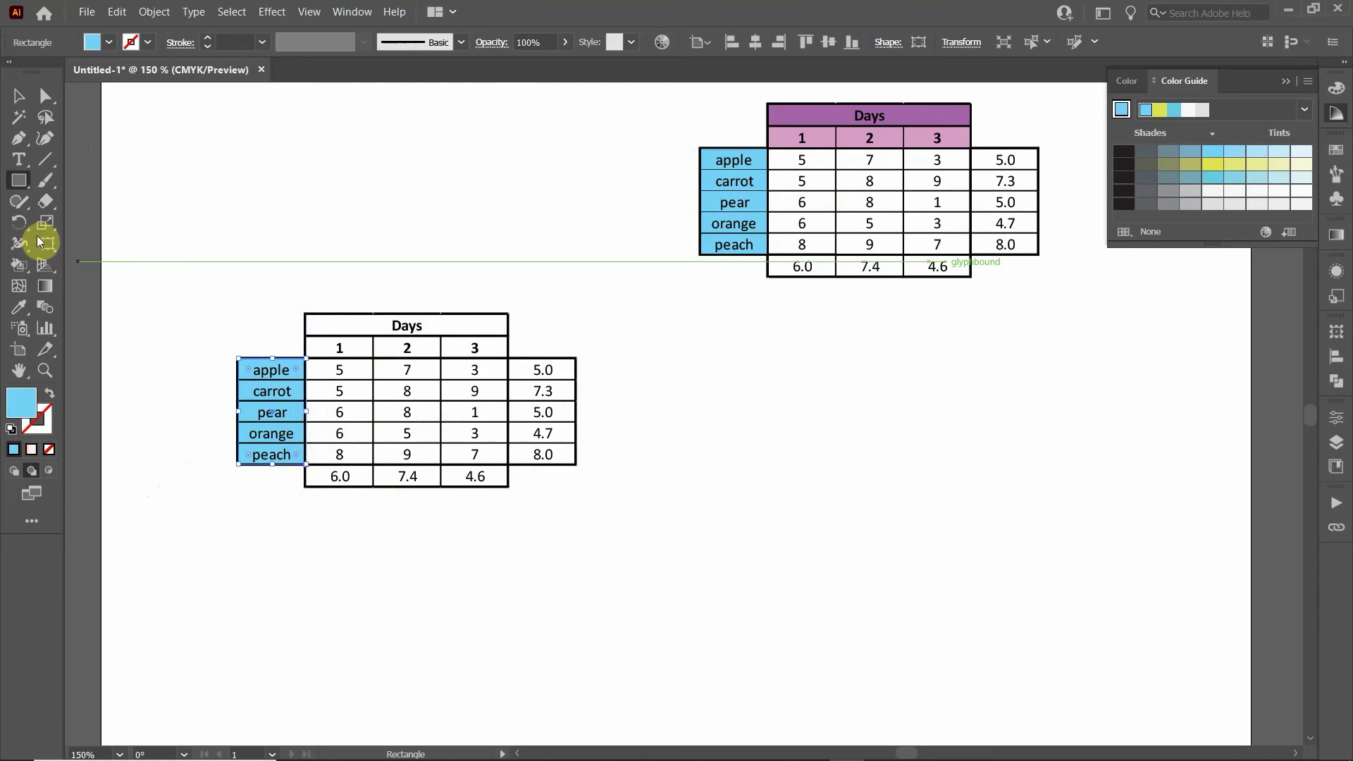
pyautogui.click(19, 307)
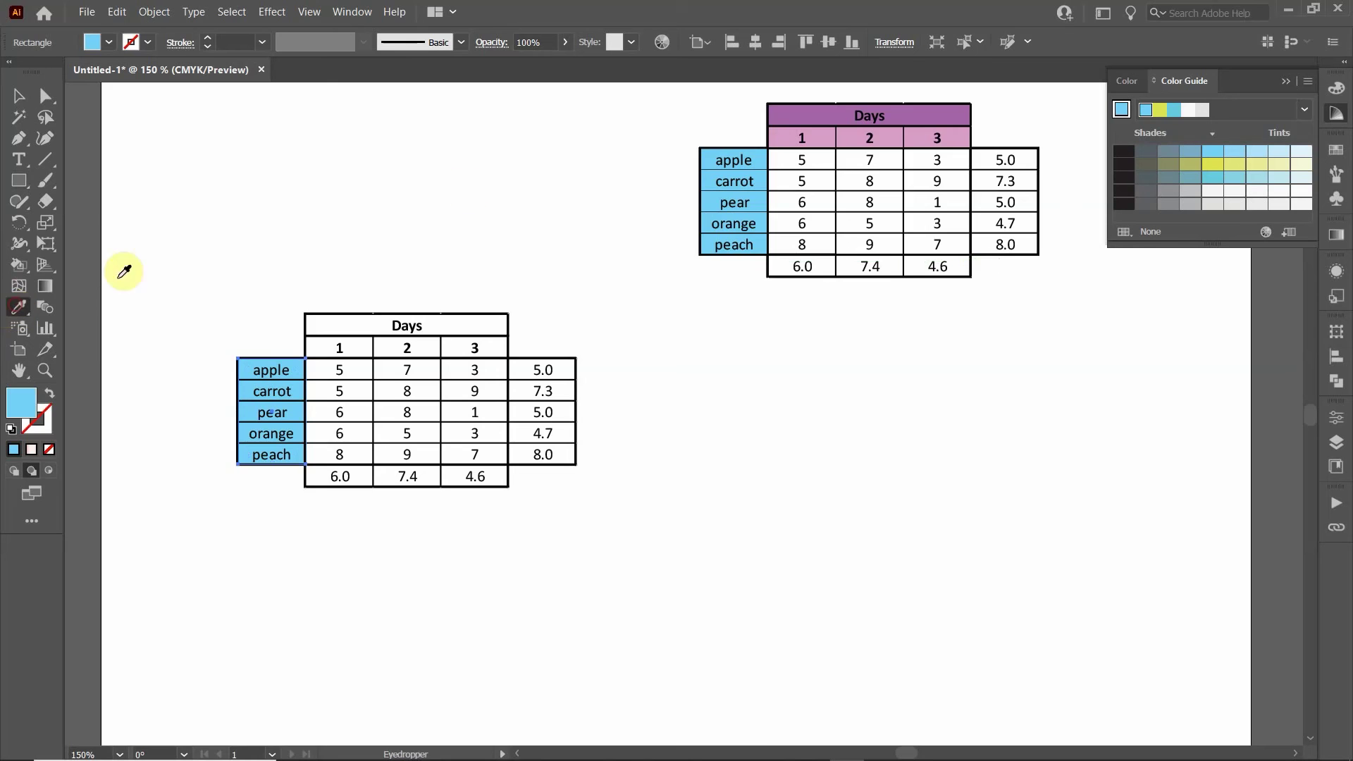
pyautogui.click(903, 125)
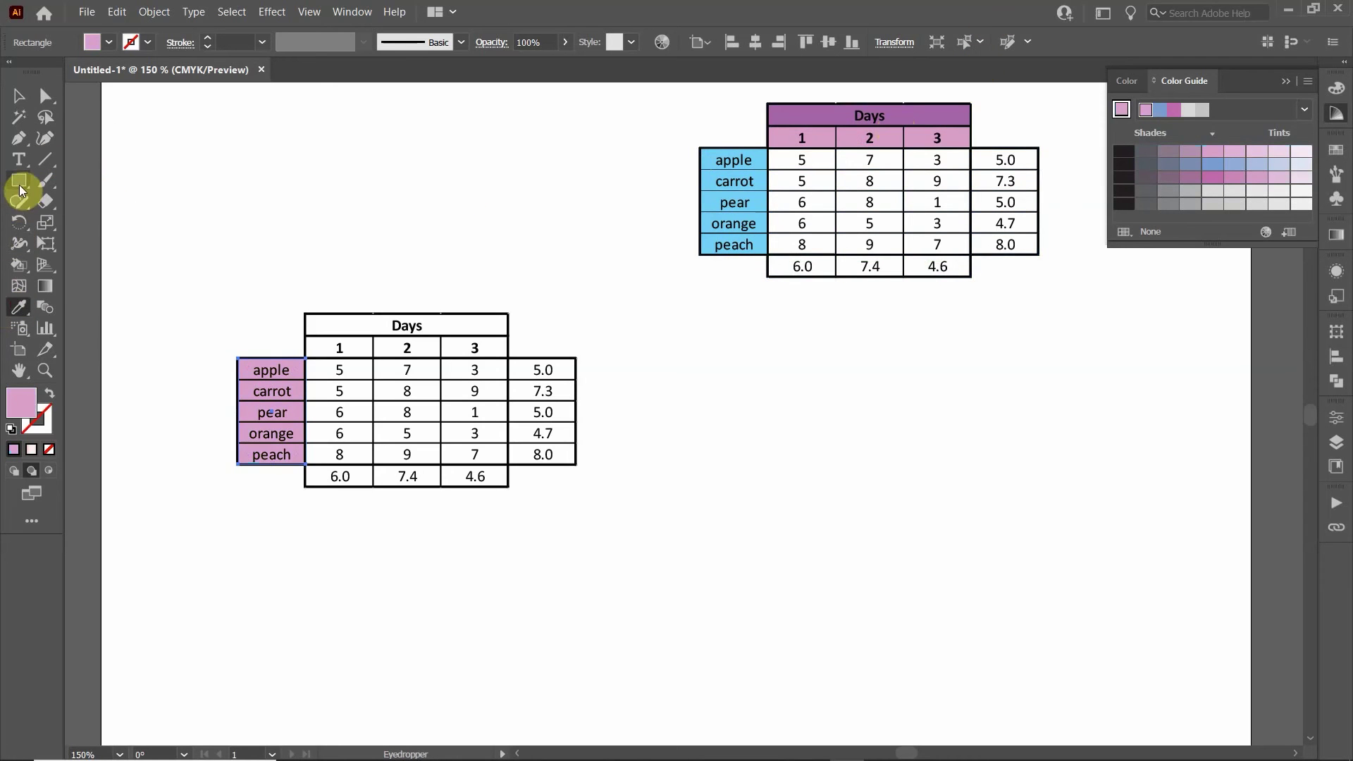
pyautogui.hotkey('ctrl', 'z')
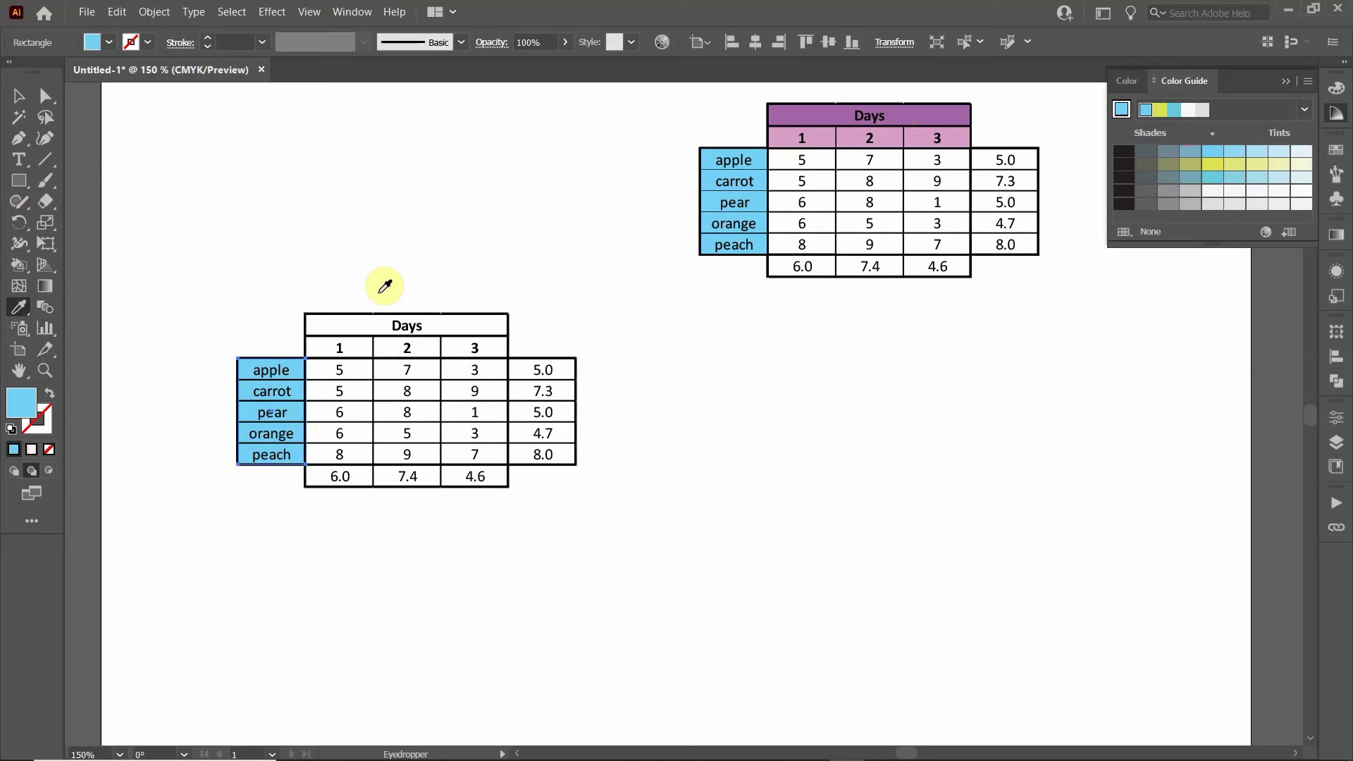
# Step: Draw a rectangle behind the Days header cell of the uncolored table and fill it with the purple sampled from the colored table
pyautogui.click(19, 96)
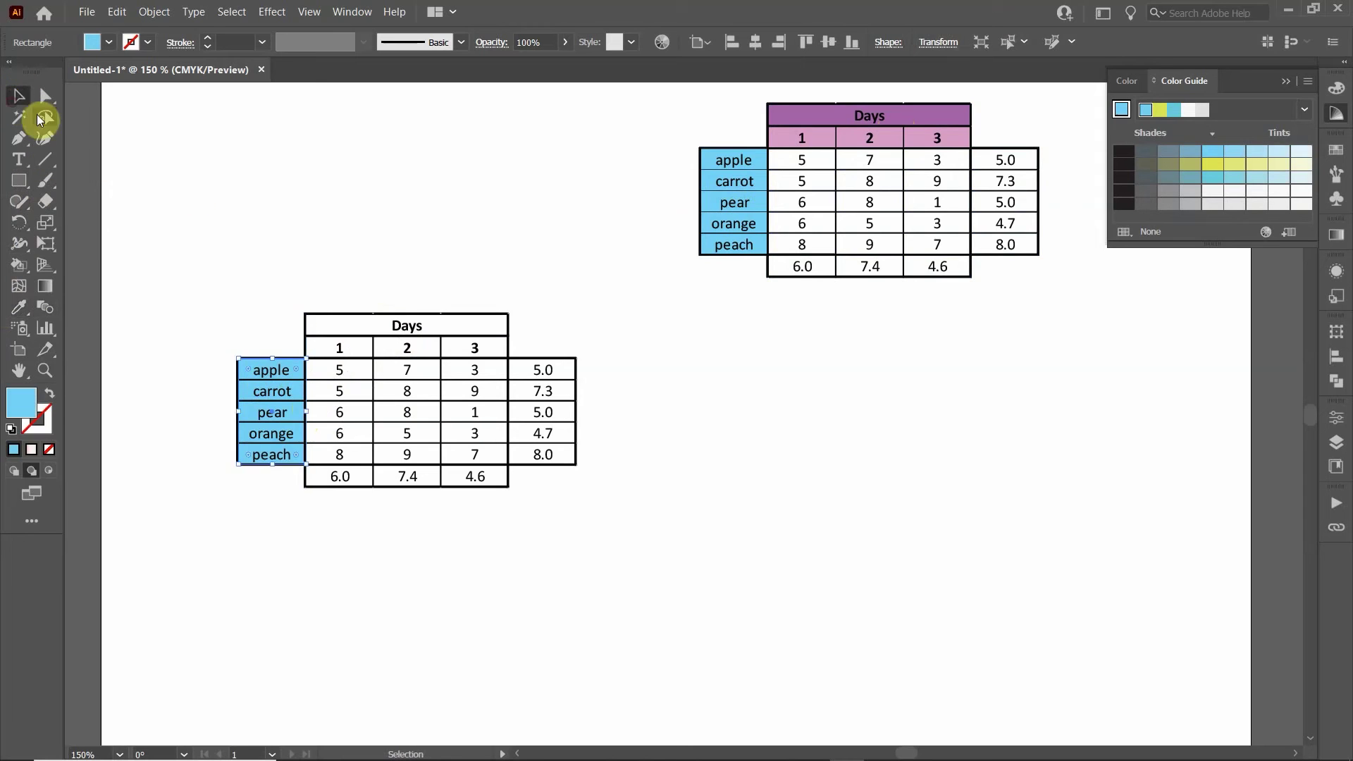
pyautogui.click(259, 151)
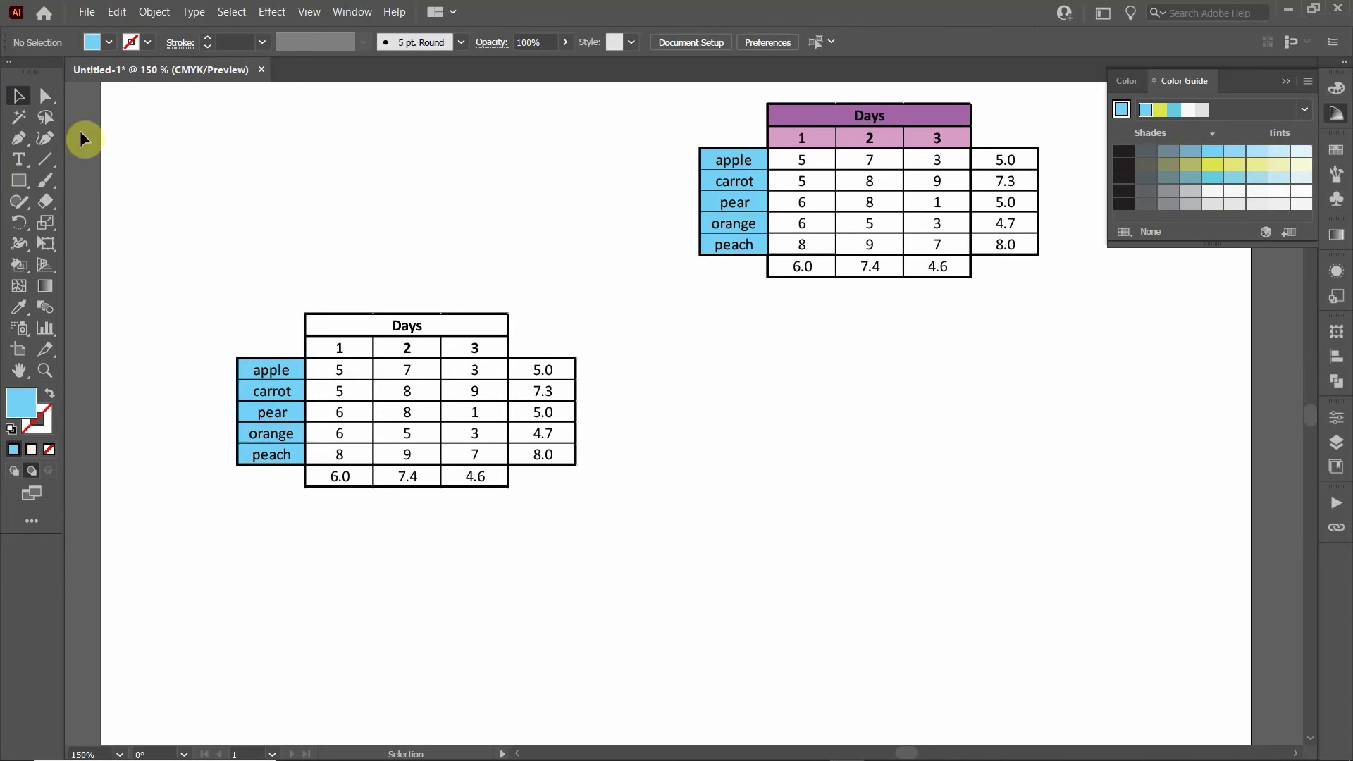
pyautogui.click(17, 179)
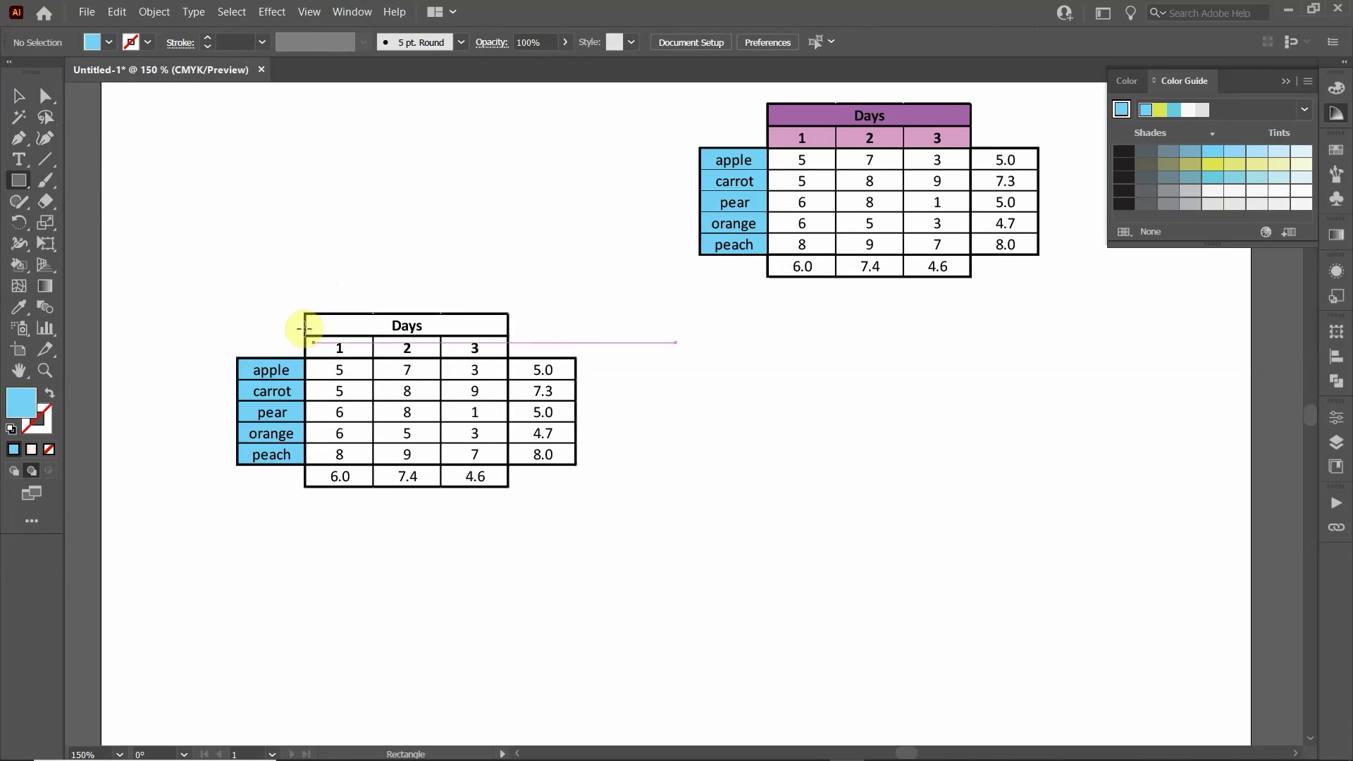
pyautogui.moveTo(304, 314); pyautogui.dragTo(509, 337)
pyautogui.press('i')
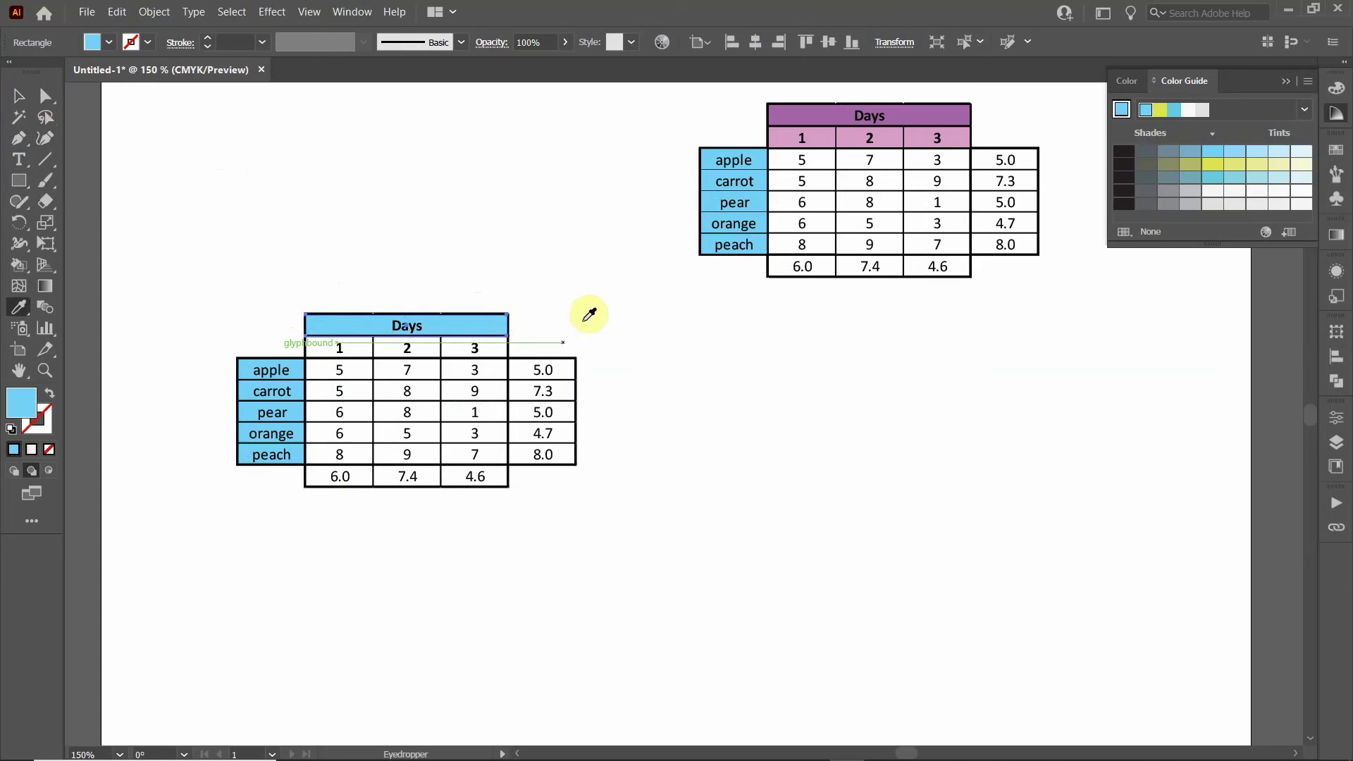
pyautogui.click(941, 108)
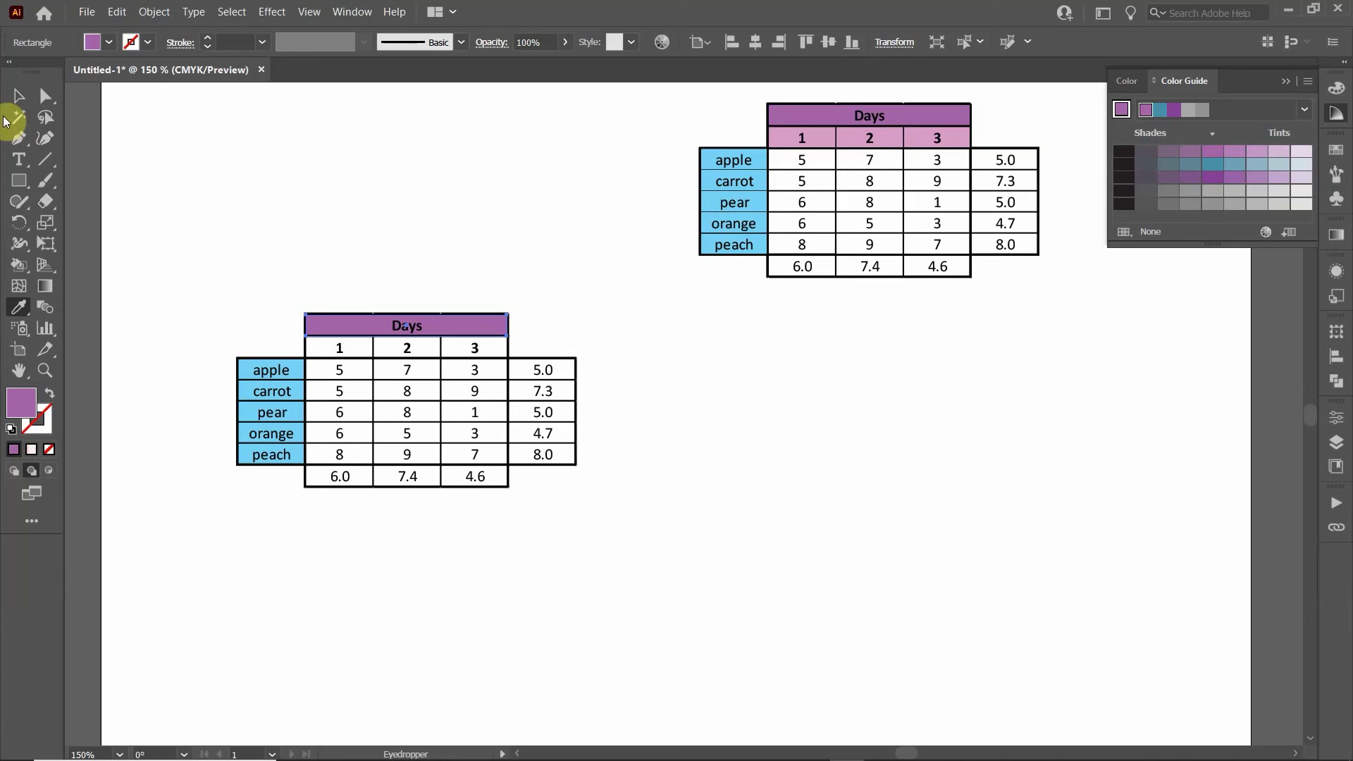
pyautogui.click(19, 96)
pyautogui.click(398, 192)
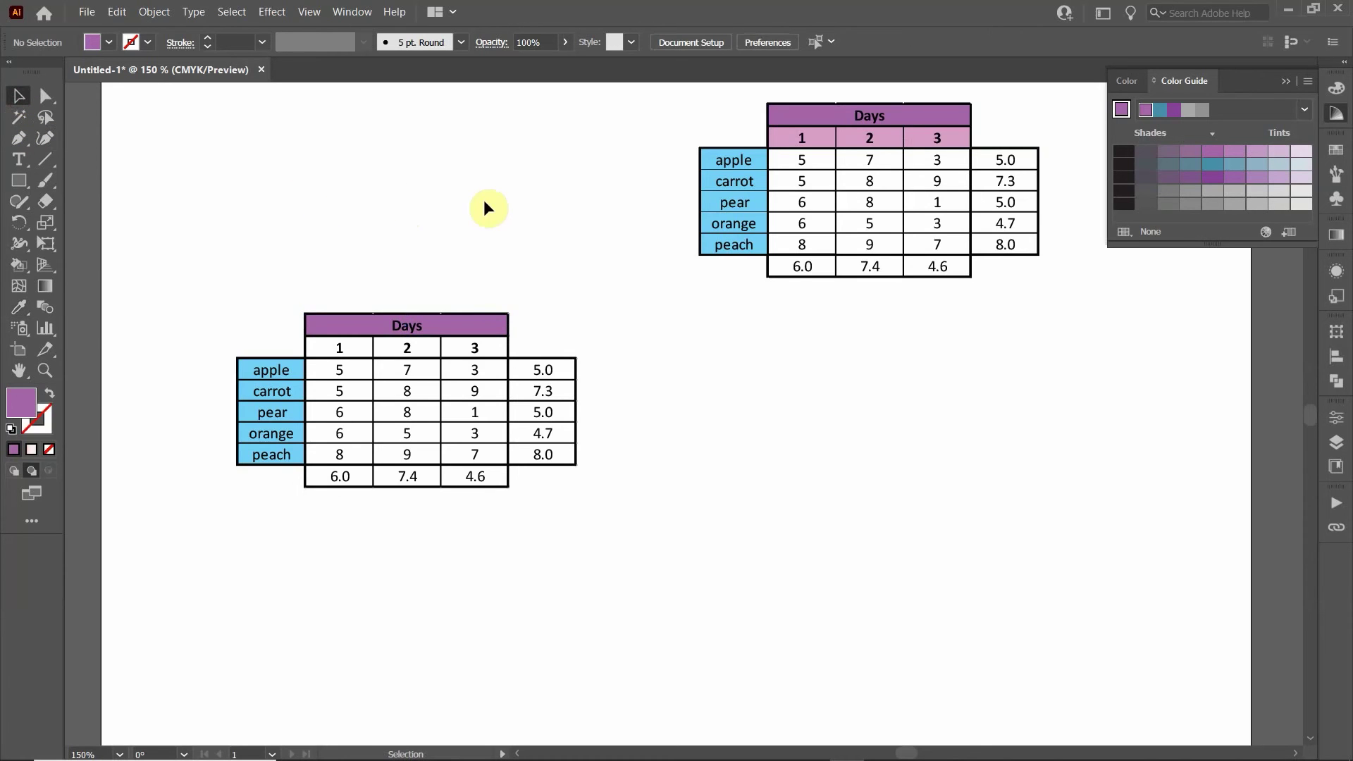
# Step: Draw a rectangle behind the 1, 2 and 3 header cells and fill it with the pink sampled from the colored table
pyautogui.click(30, 186)
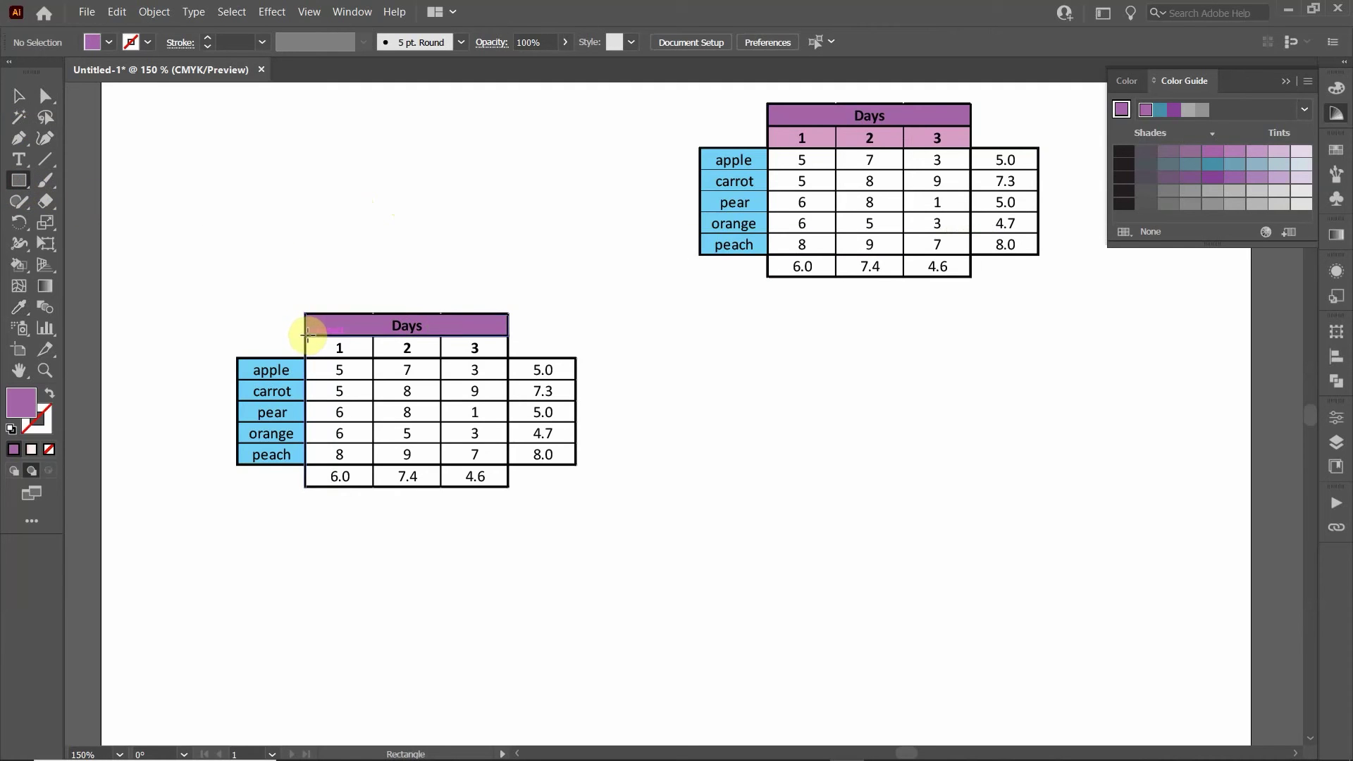
pyautogui.moveTo(305, 337); pyautogui.dragTo(506, 357)
pyautogui.press('i')
pyautogui.click(830, 140)
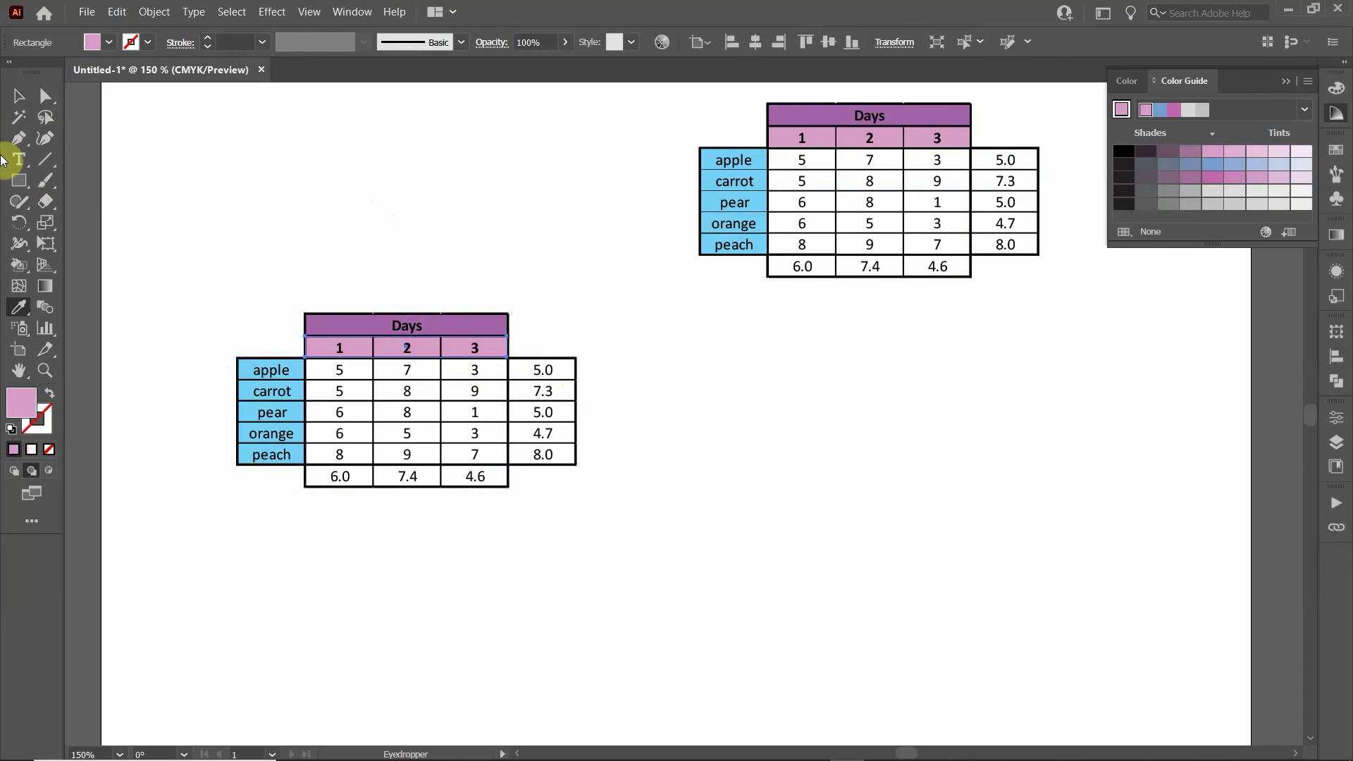
pyautogui.click(19, 96)
pyautogui.click(549, 248)
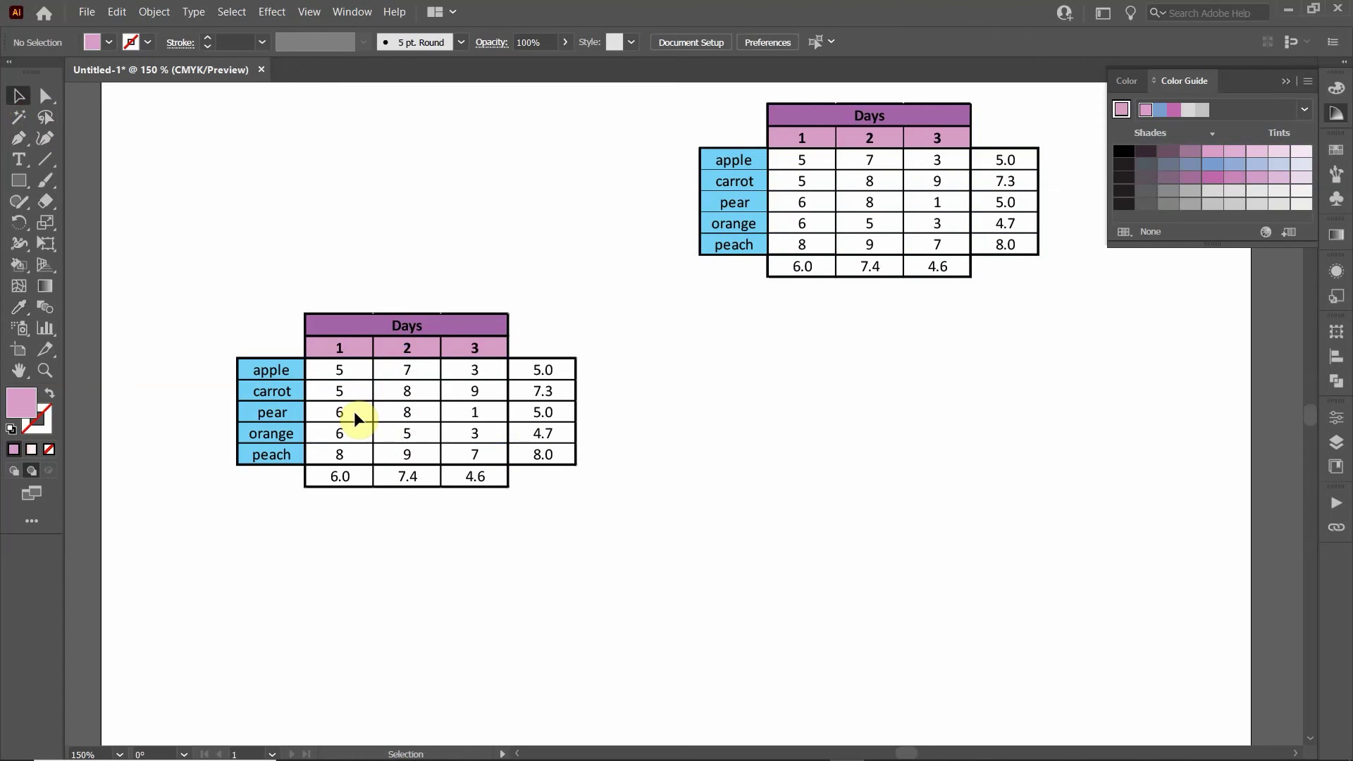
pyautogui.click(384, 349)
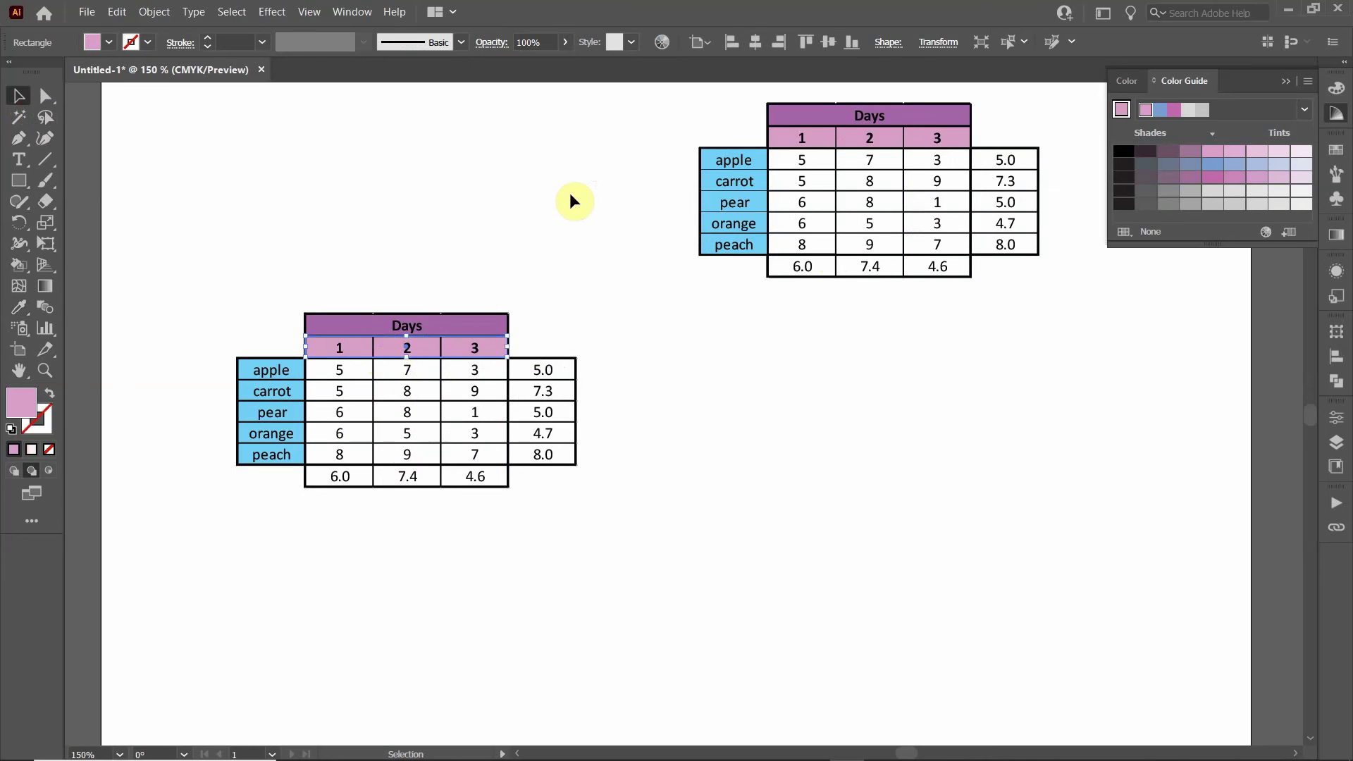
pyautogui.click(549, 218)
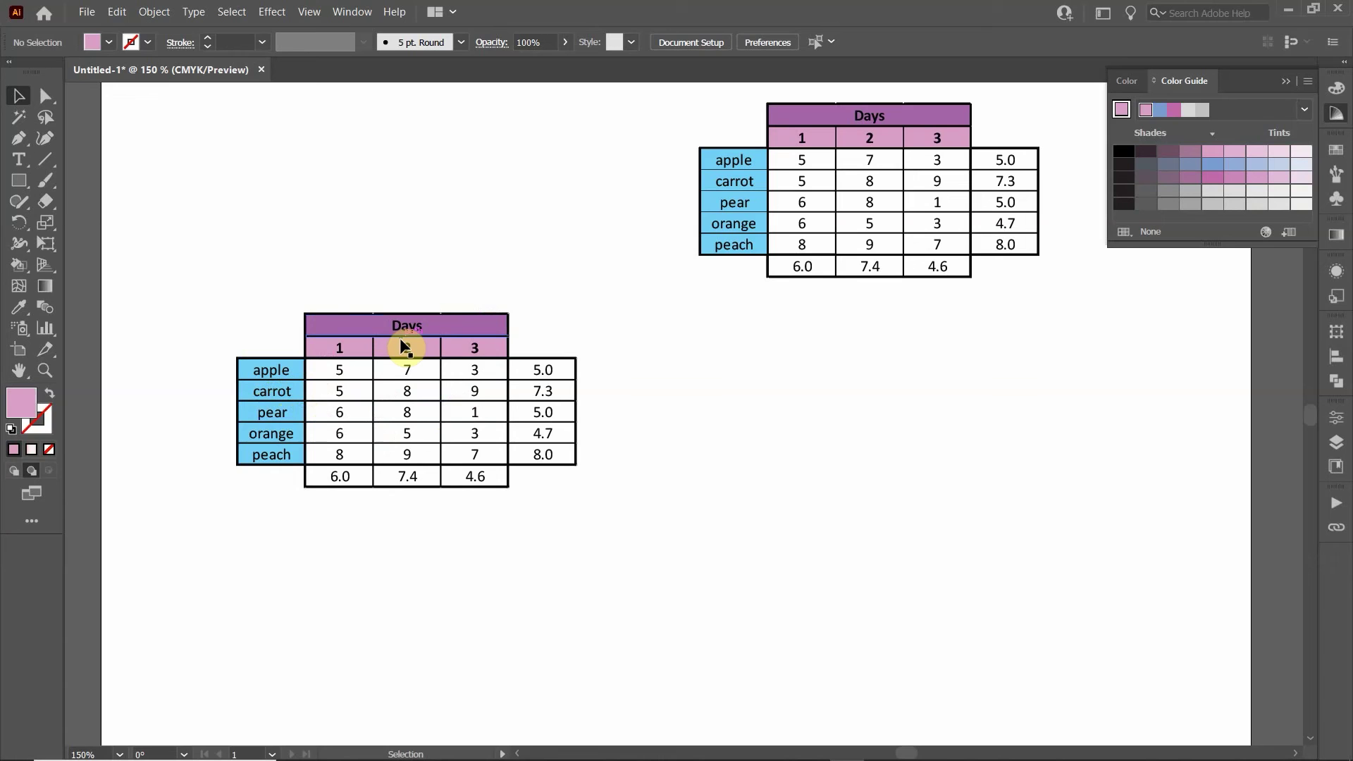
# Step: Apply a linear gradient at a 90° angle to the purple rectangle behind the Days header
pyautogui.click(458, 331)
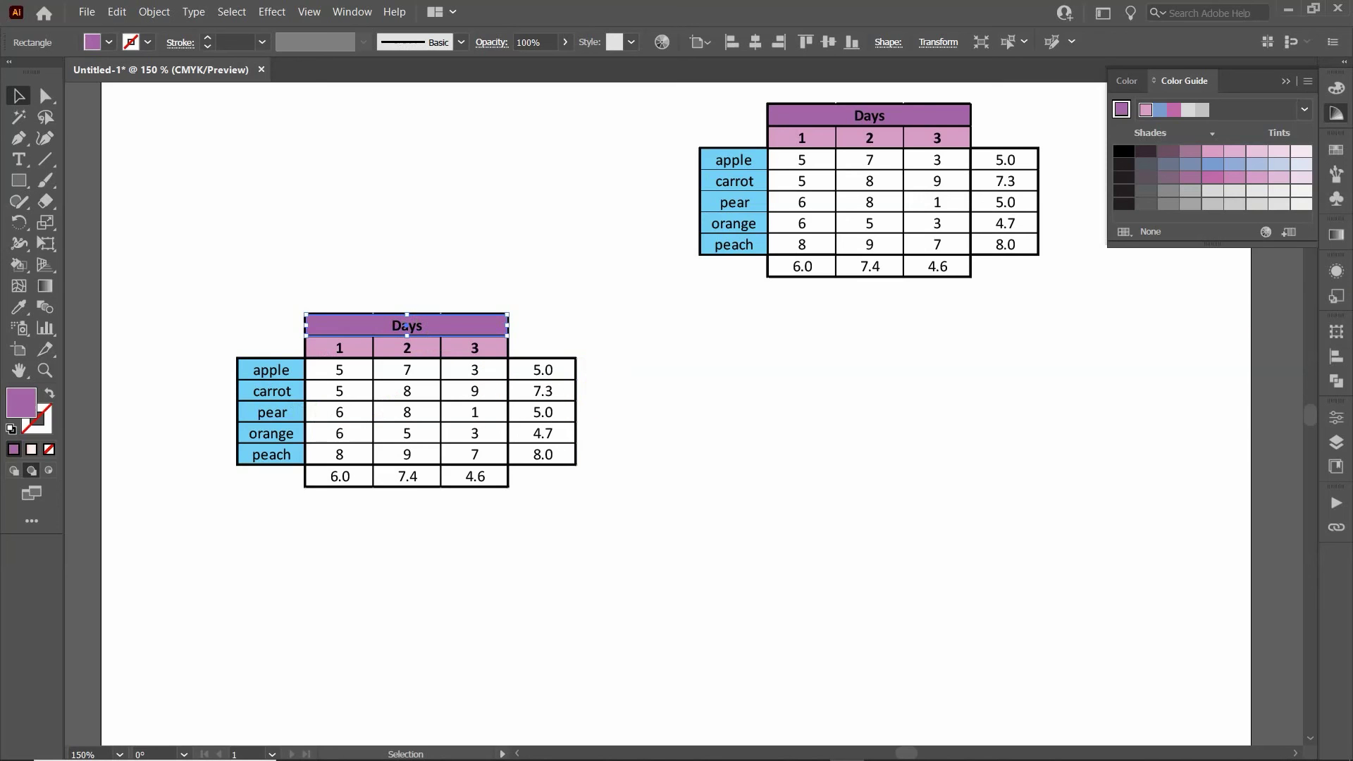
pyautogui.click(1336, 237)
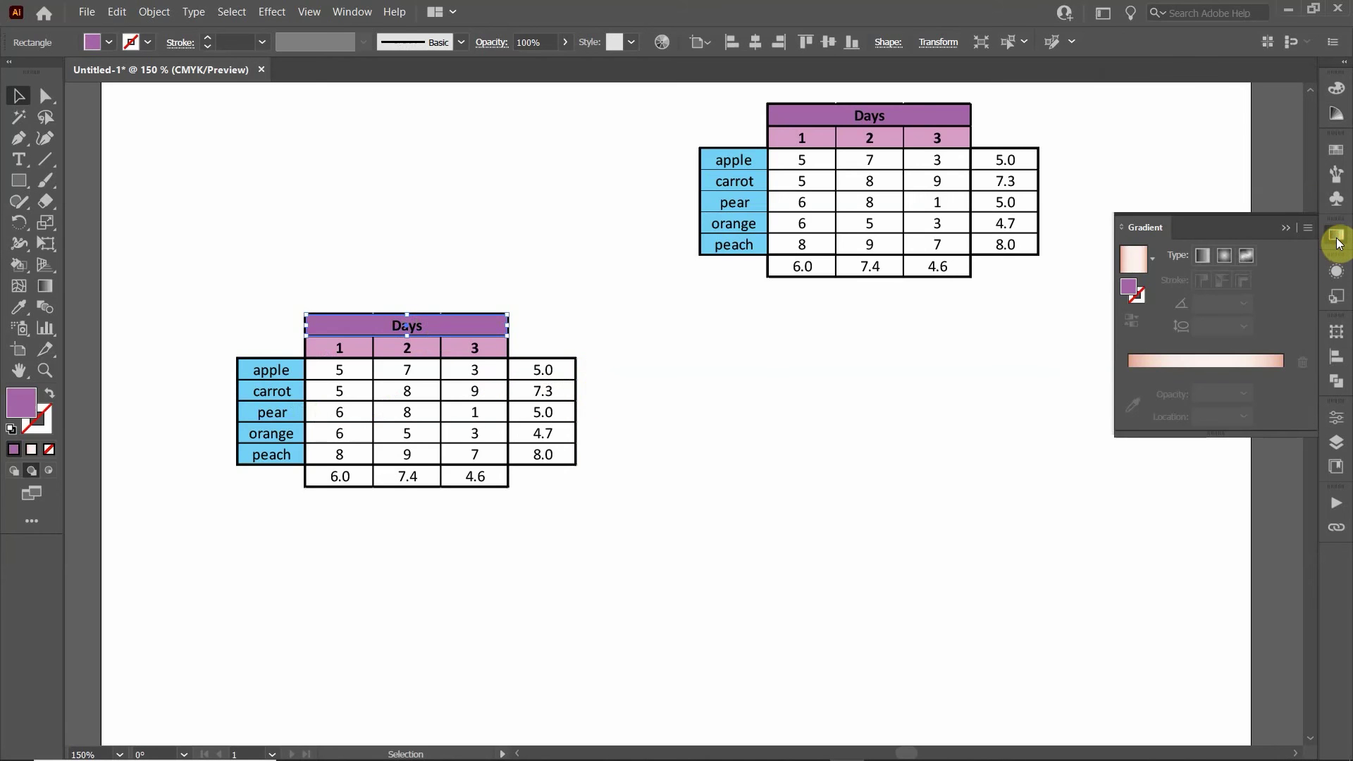
pyautogui.click(1201, 258)
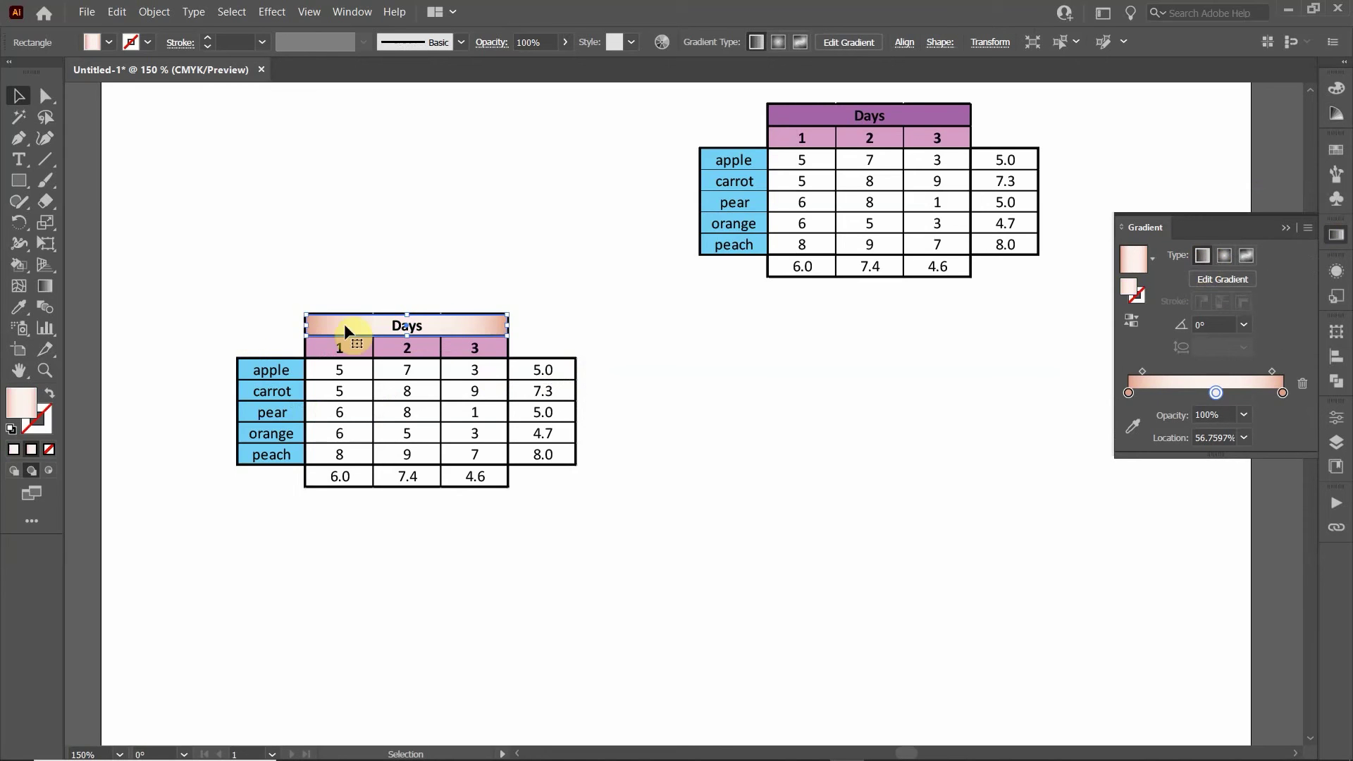
pyautogui.click(1244, 325)
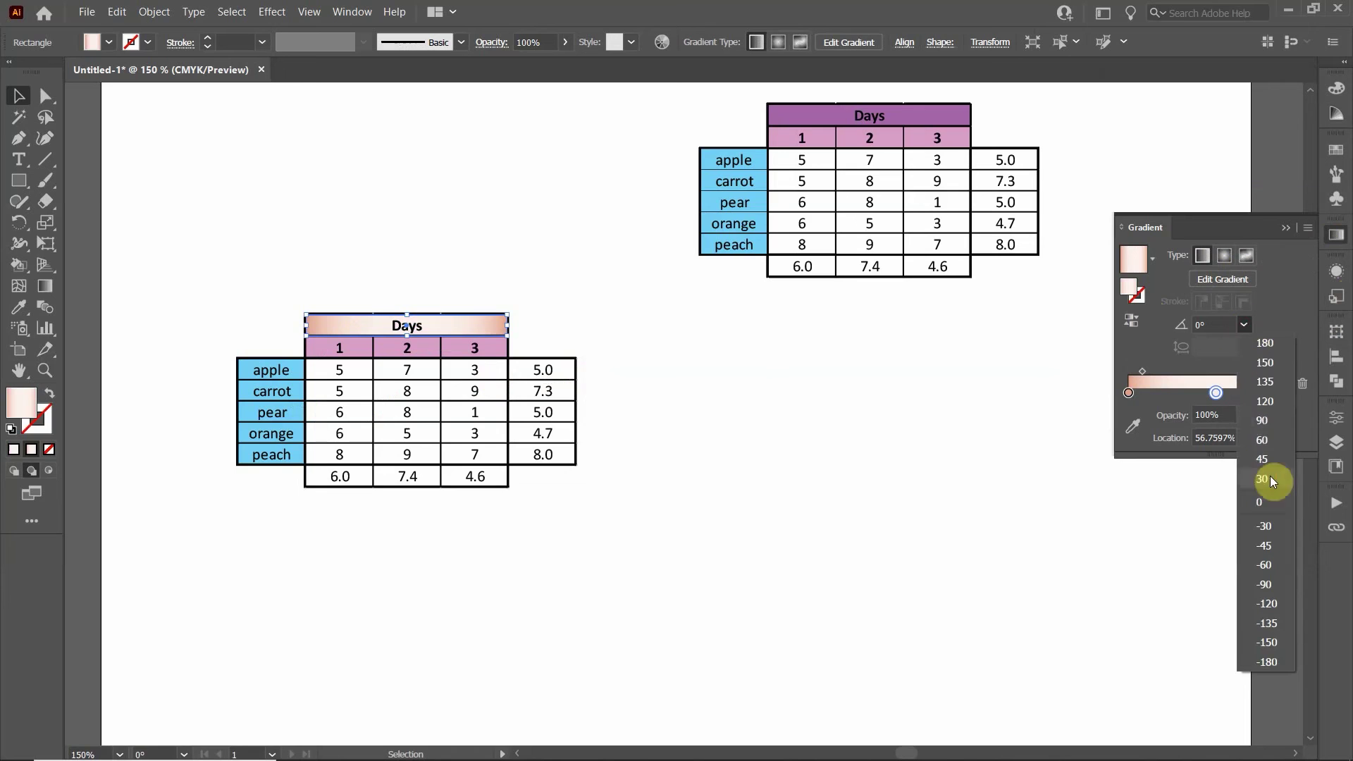
pyautogui.click(1280, 418)
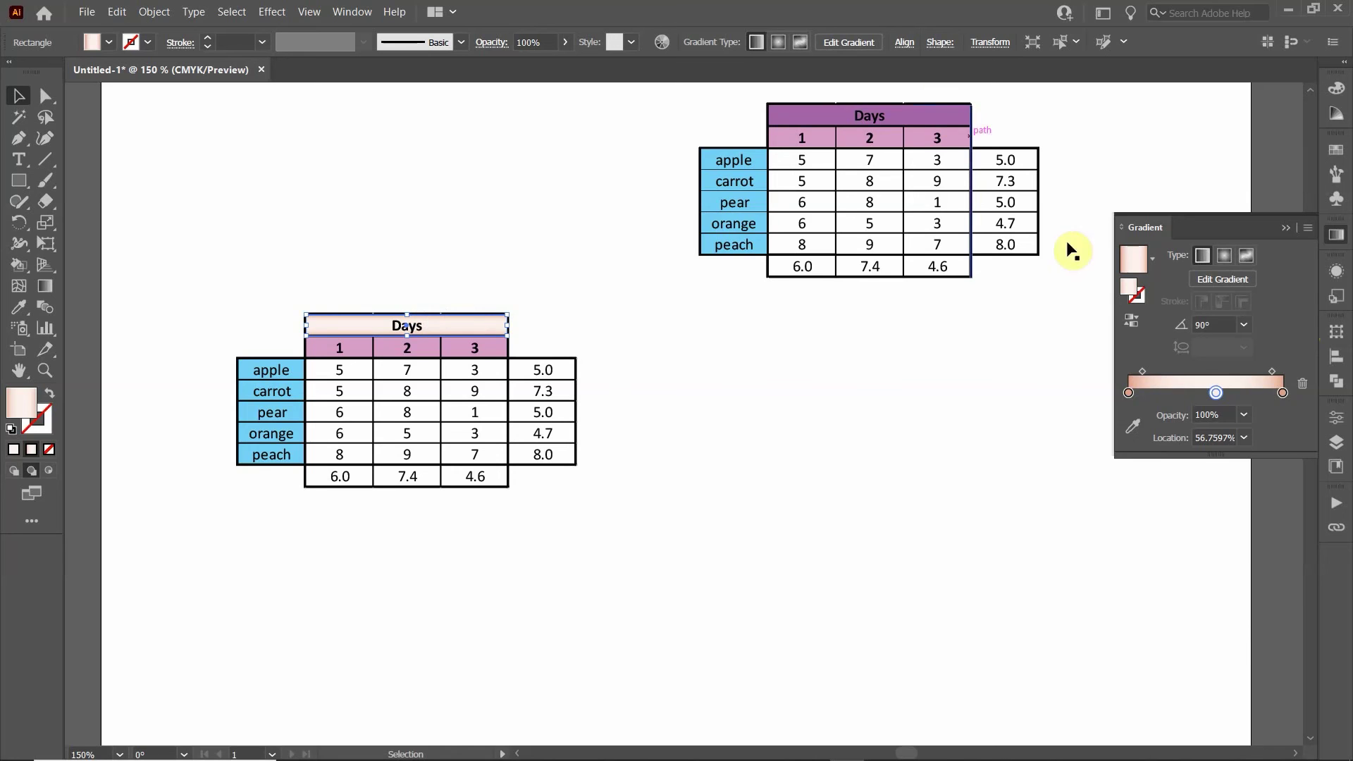
# Step: Color both end stops of the Days header gradient with the purple sampled from the colored table's Days cell
pyautogui.click(1283, 394)
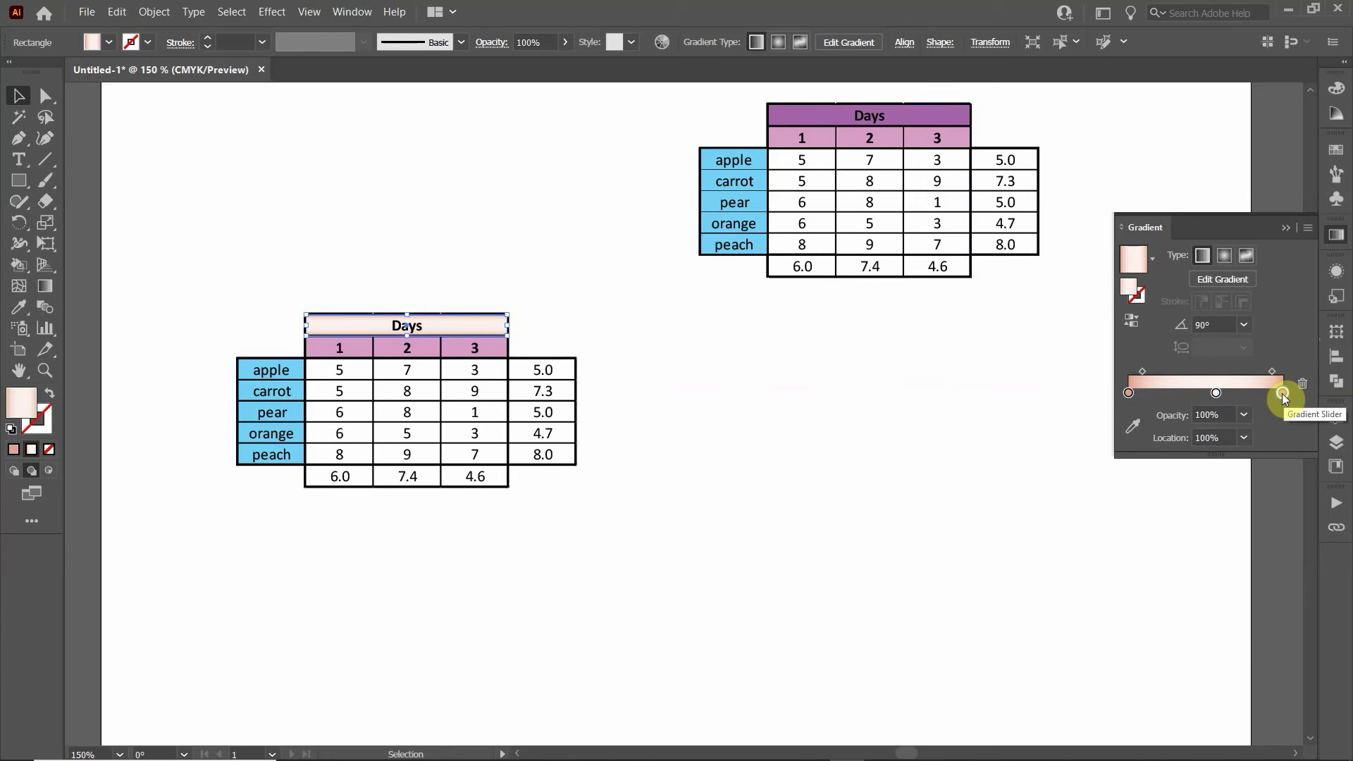
pyautogui.doubleClick(1282, 393)
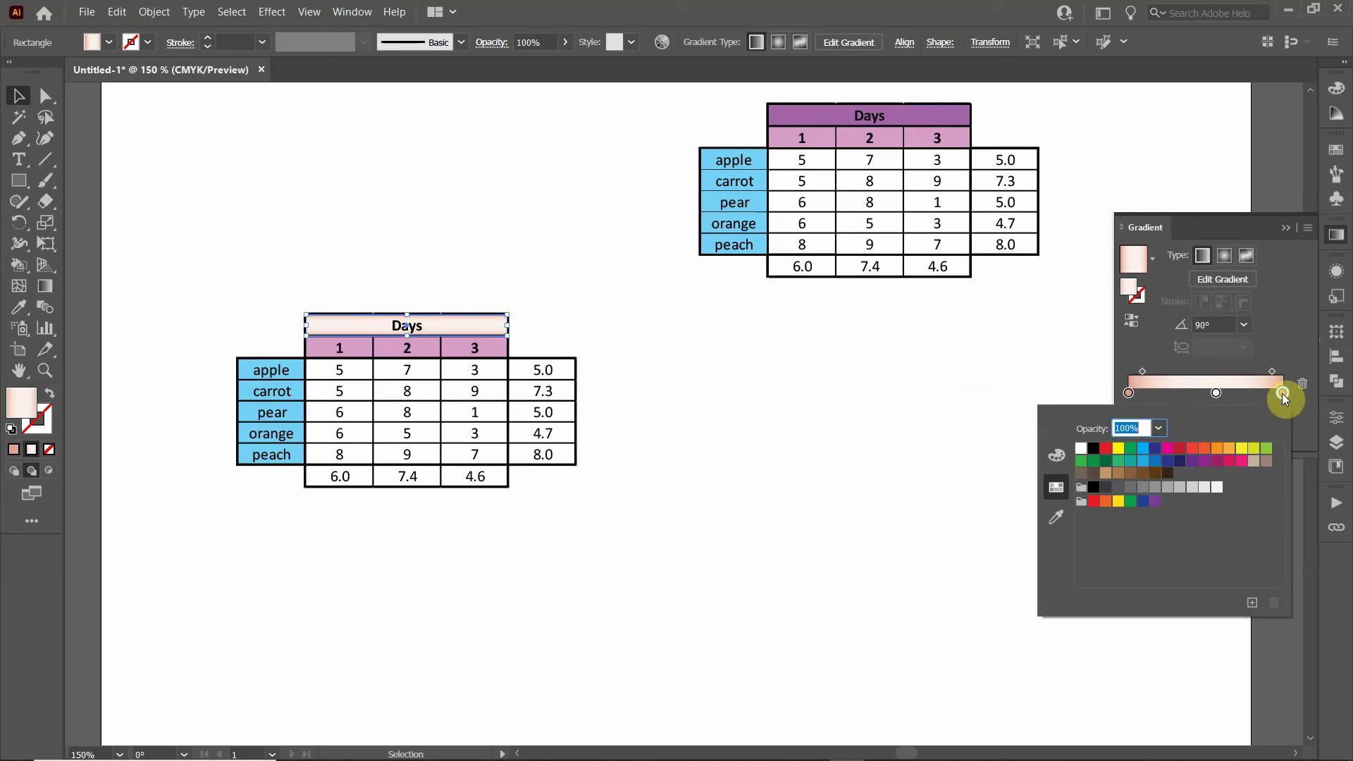
pyautogui.click(1054, 519)
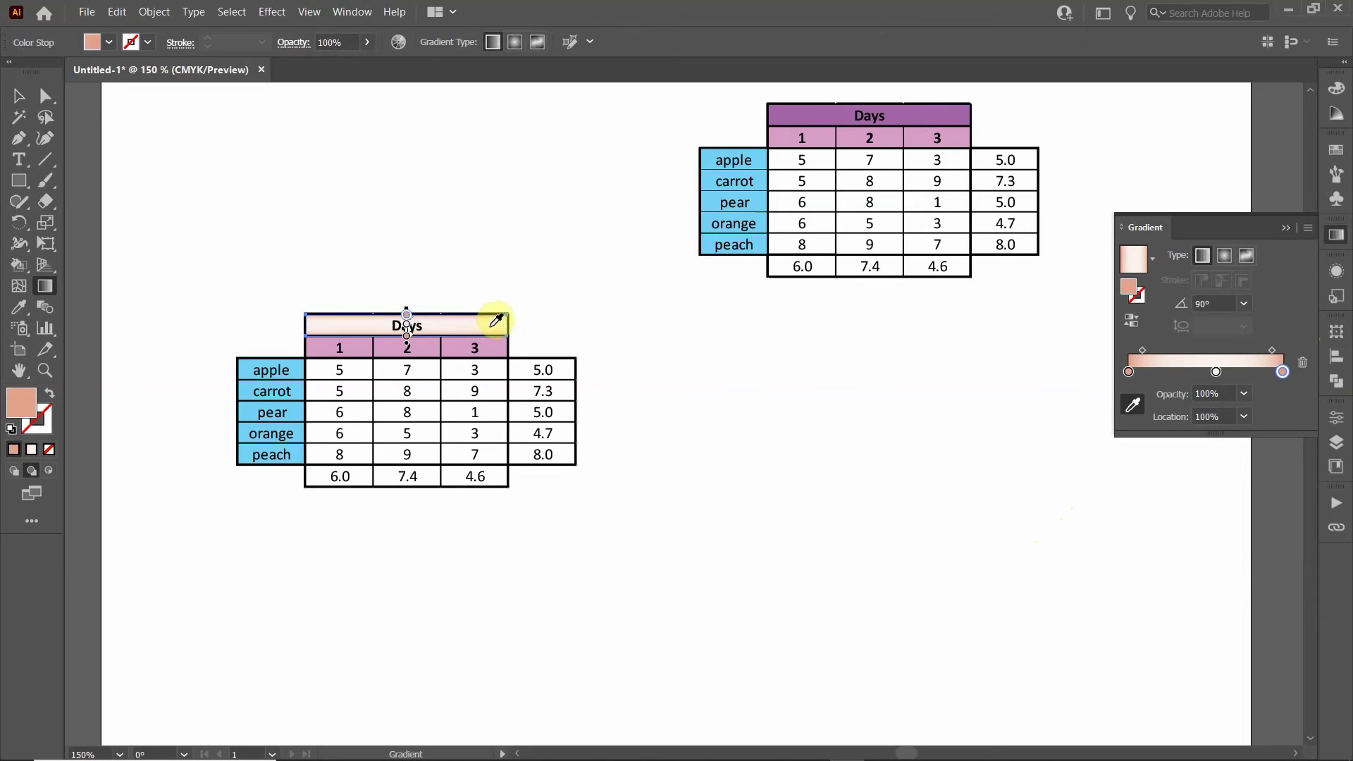
pyautogui.click(925, 115)
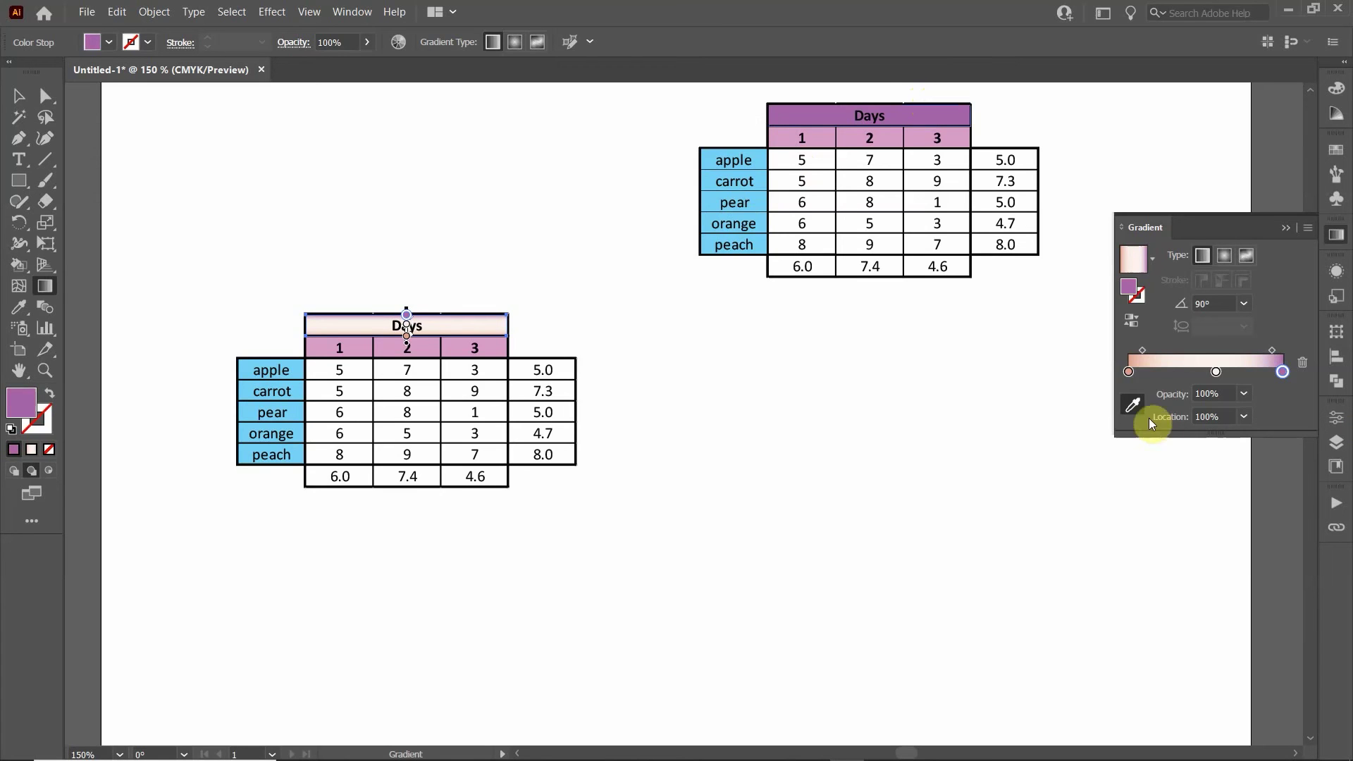
pyautogui.click(1129, 372)
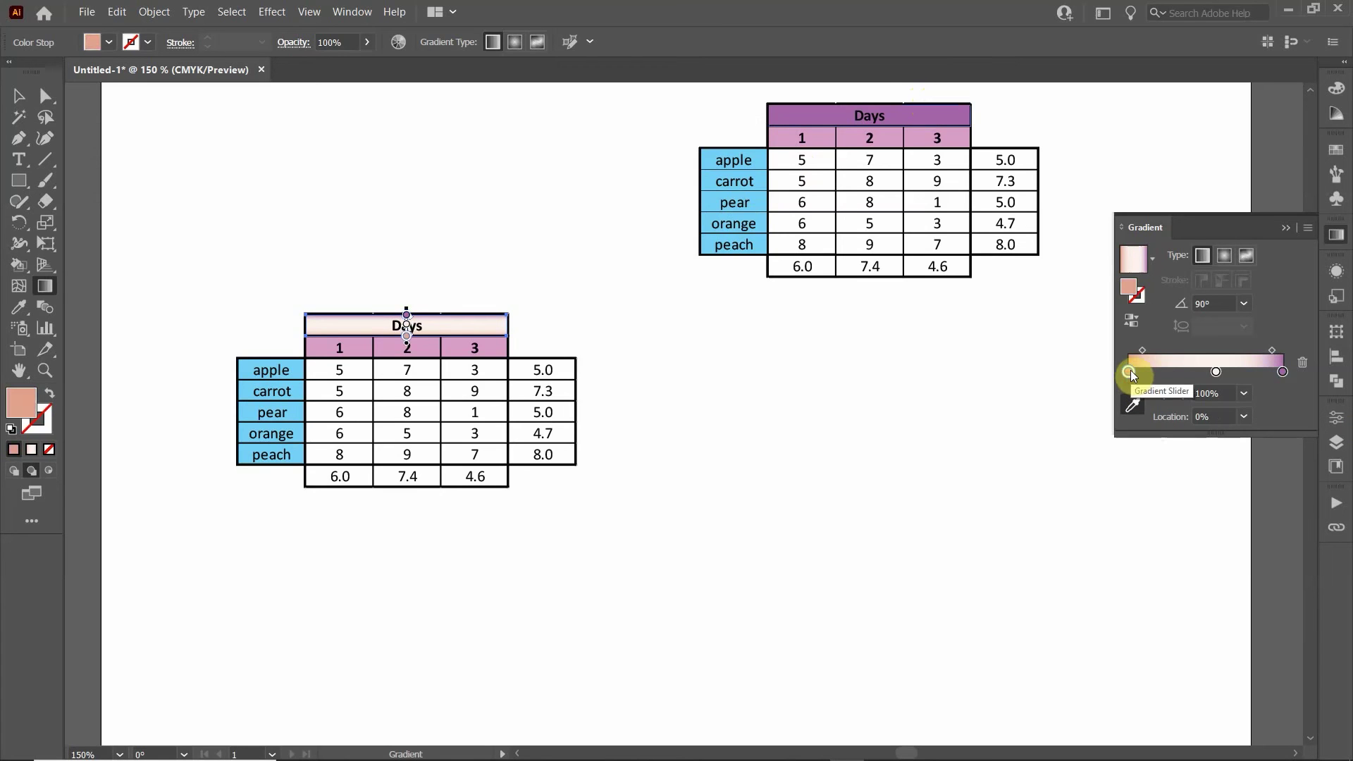
pyautogui.doubleClick(1128, 373)
pyautogui.click(1057, 466)
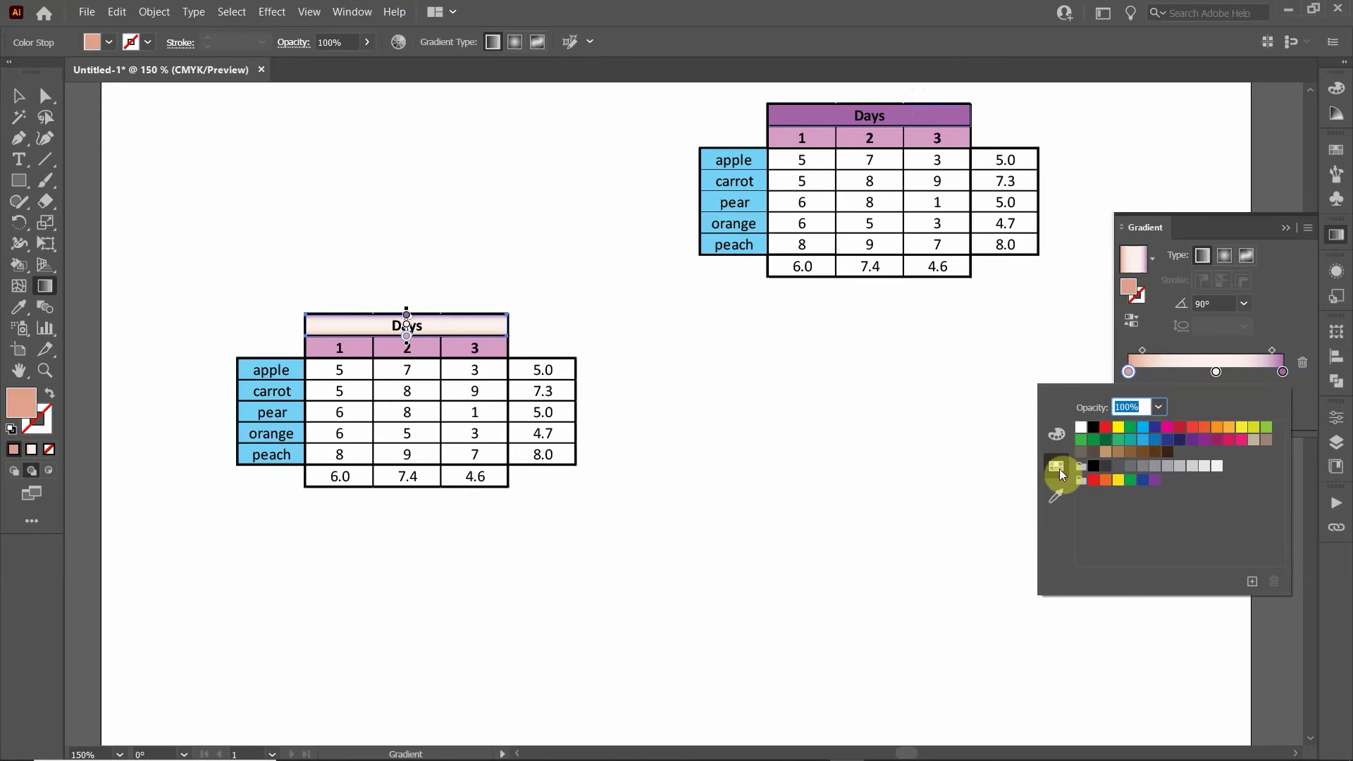
pyautogui.click(1053, 499)
pyautogui.click(929, 113)
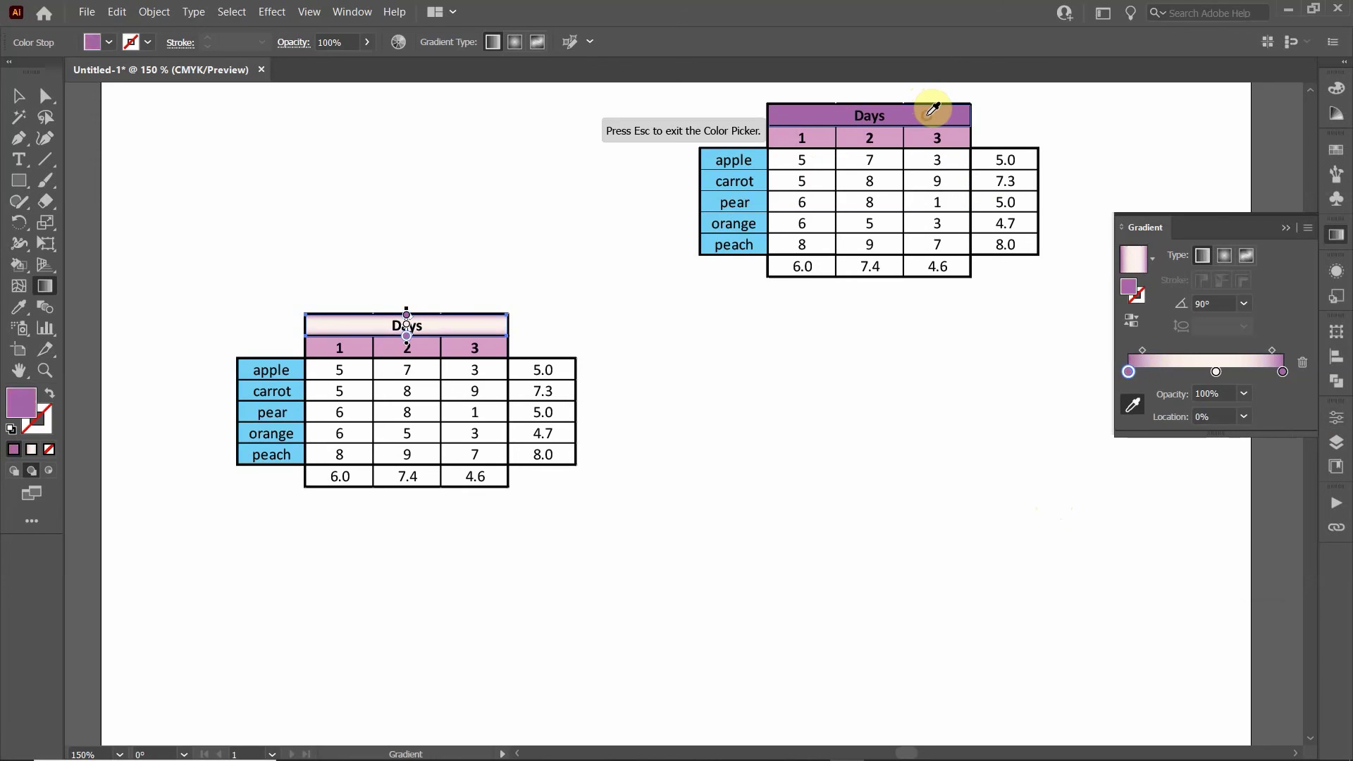
pyautogui.click(1186, 395)
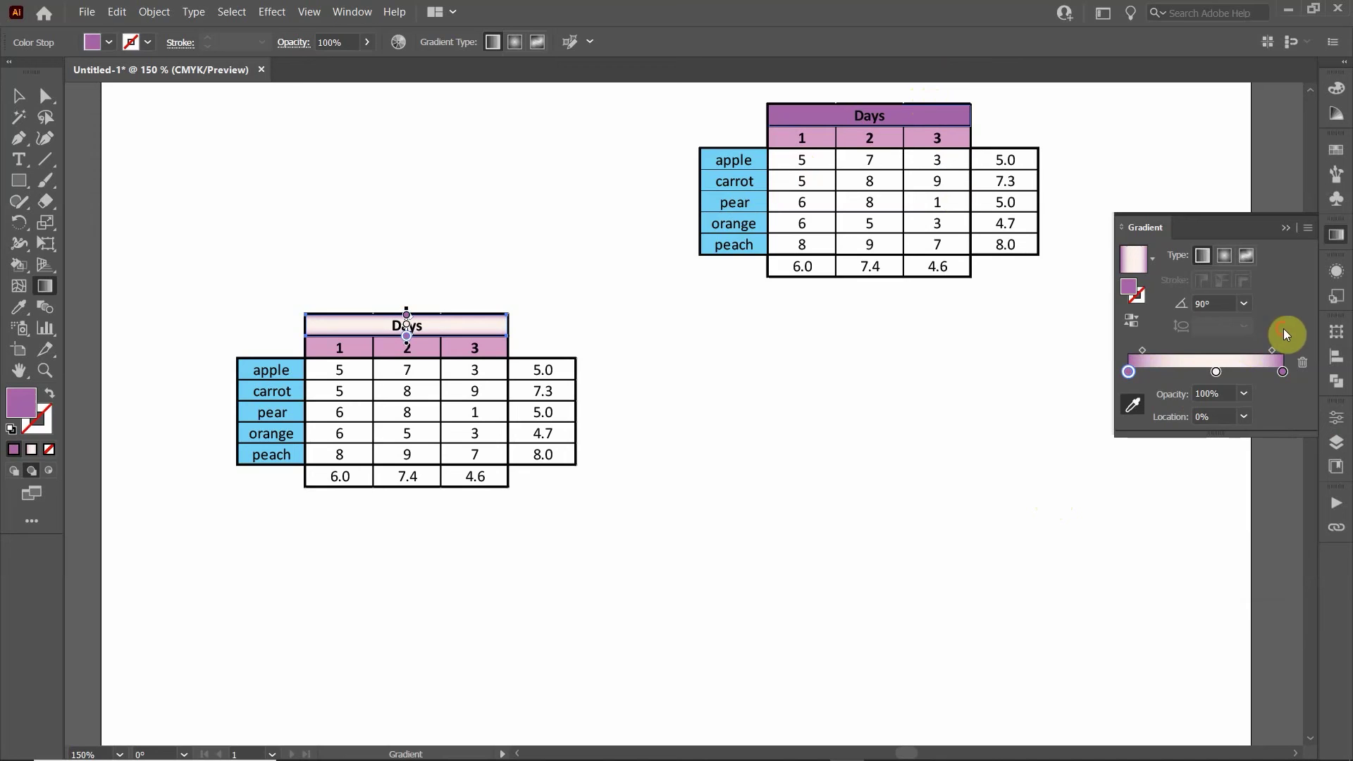
# Step: Move the Days gradient's midpoints inward, the one beside the end stop to about 60.5%, and deselect the rectangle
pyautogui.moveTo(1275, 352)
pyautogui.mouseDown()
pyautogui.moveTo(1188, 365)
pyautogui.moveTo(1142, 356)
pyautogui.moveTo(1259, 350)
pyautogui.mouseUp()
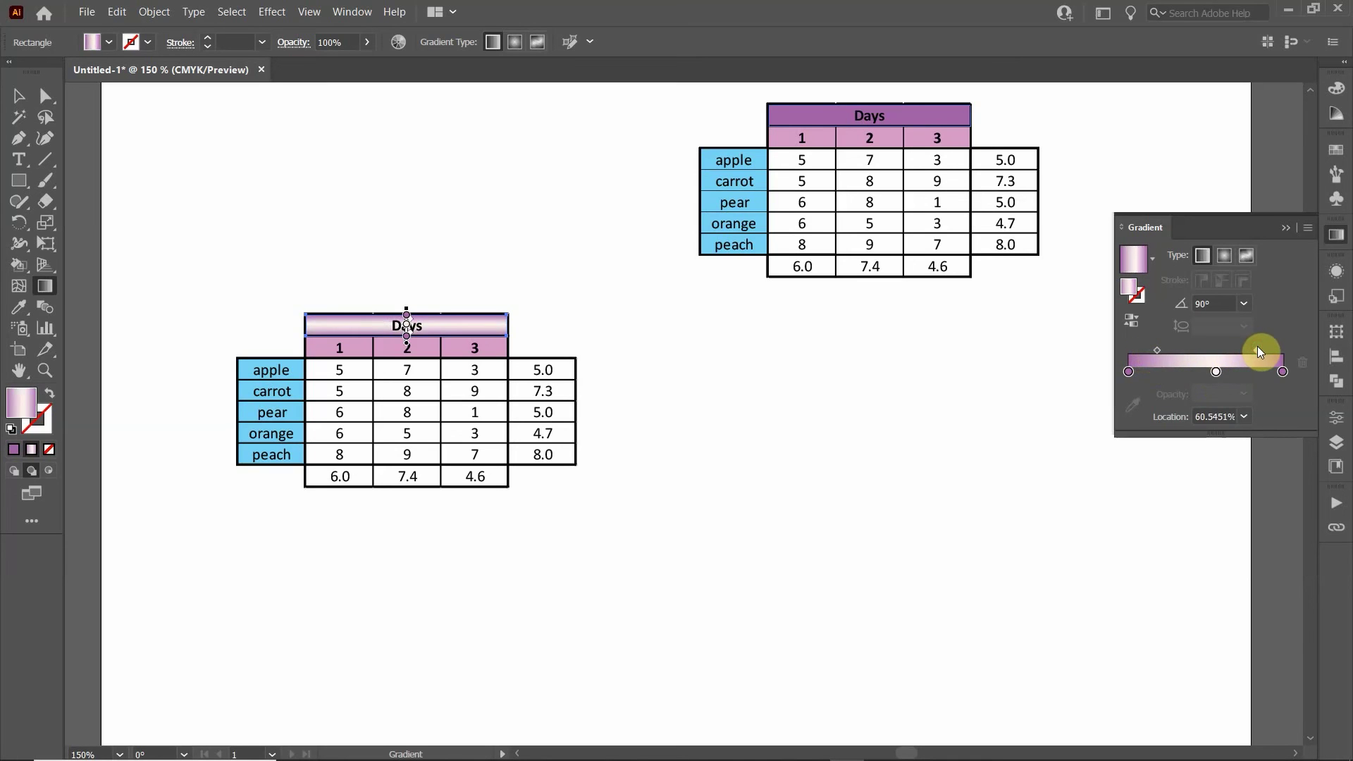
pyautogui.click(19, 103)
pyautogui.click(387, 205)
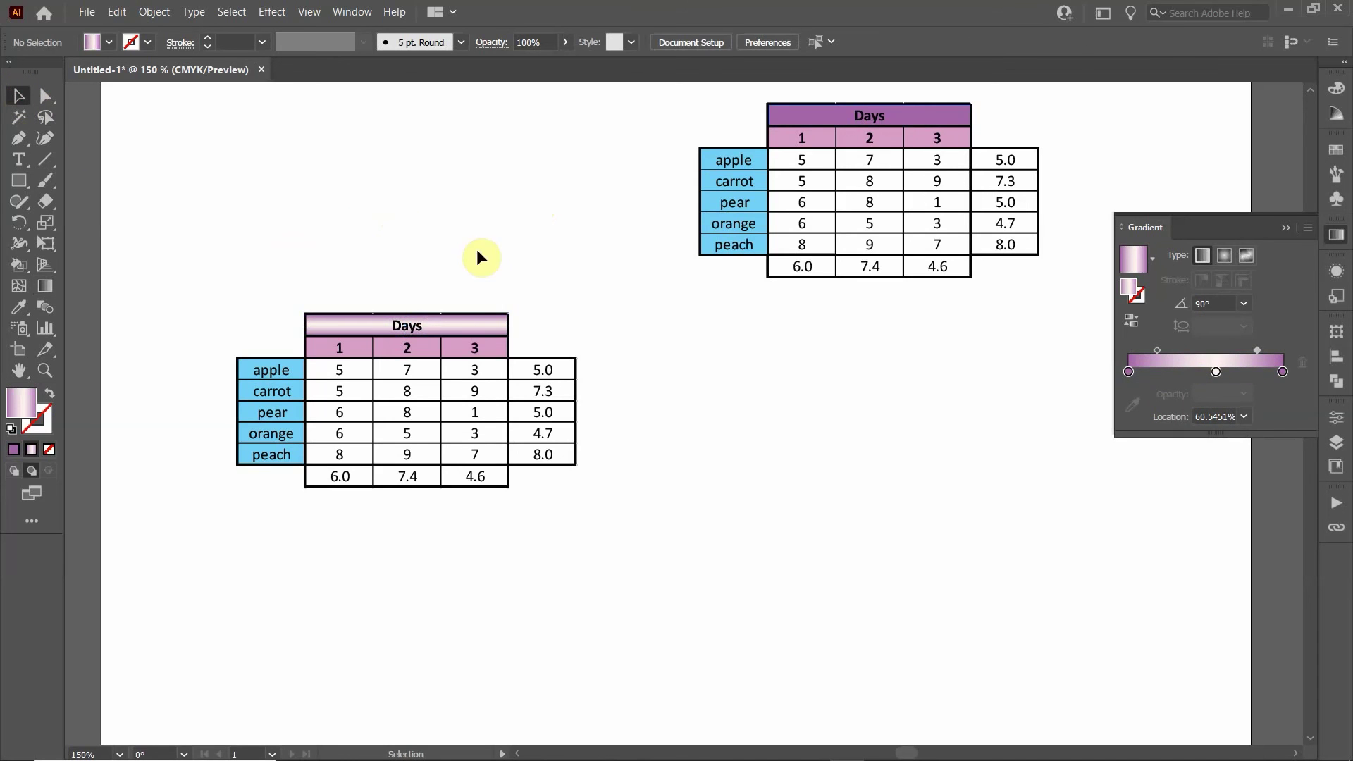
# Step: Apply a linear gradient to the rectangle behind the 1, 2, 3 cells and color its end stop with the pink sampled from the colored table
pyautogui.click(486, 348)
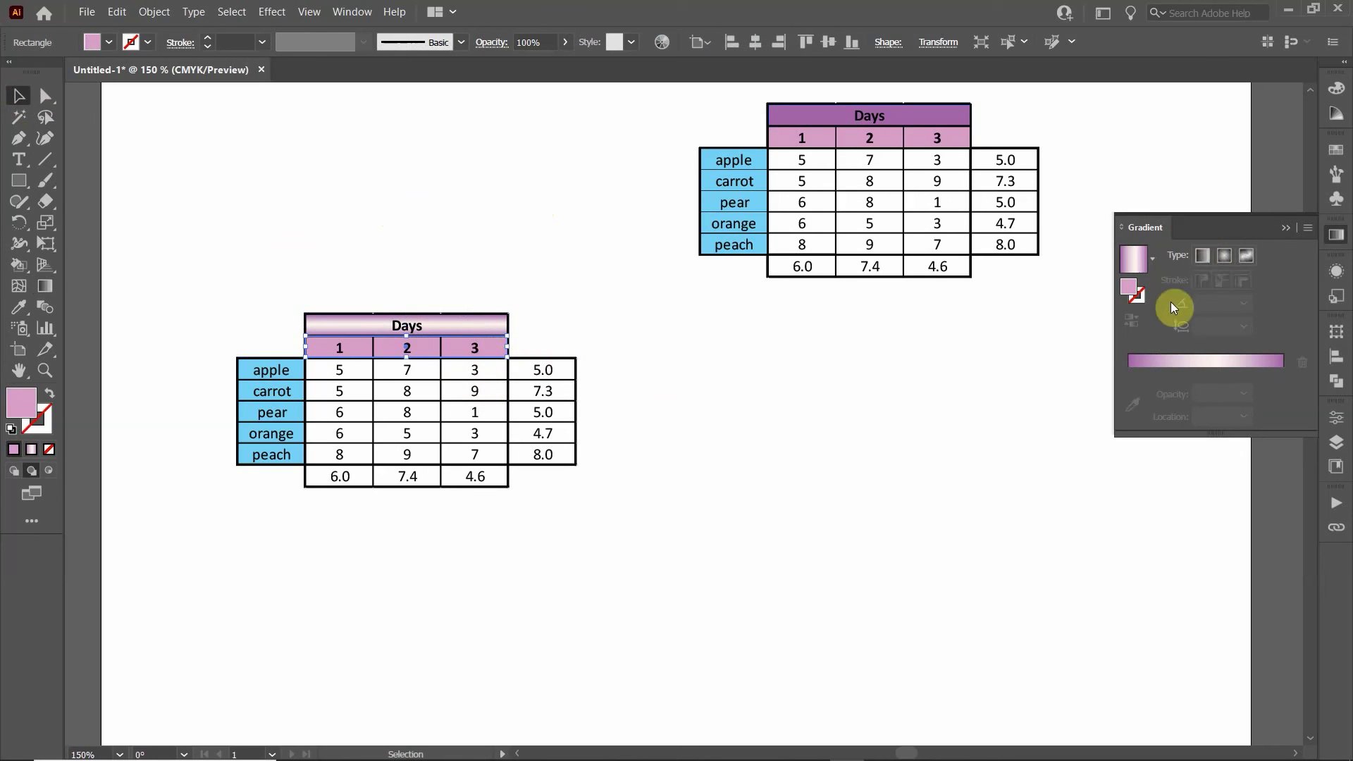
pyautogui.click(1202, 258)
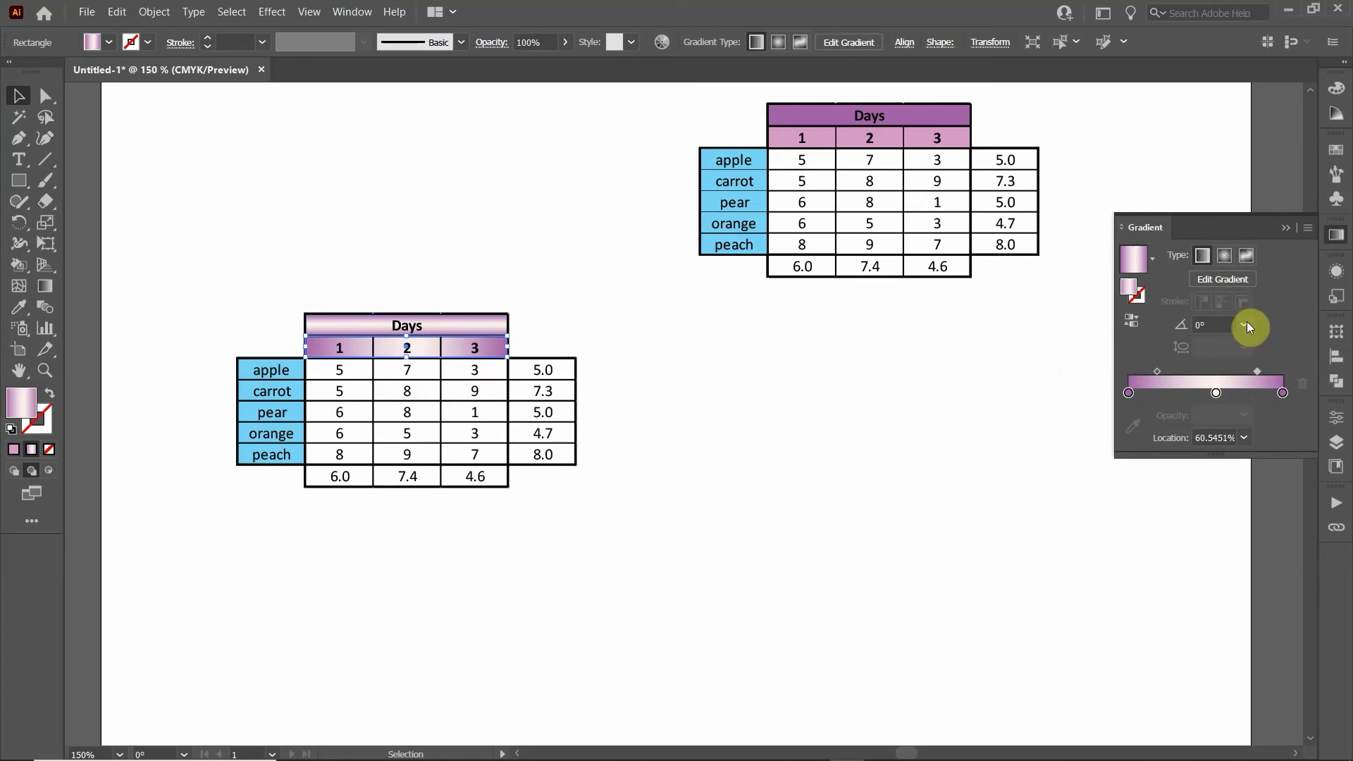
pyautogui.doubleClick(1281, 393)
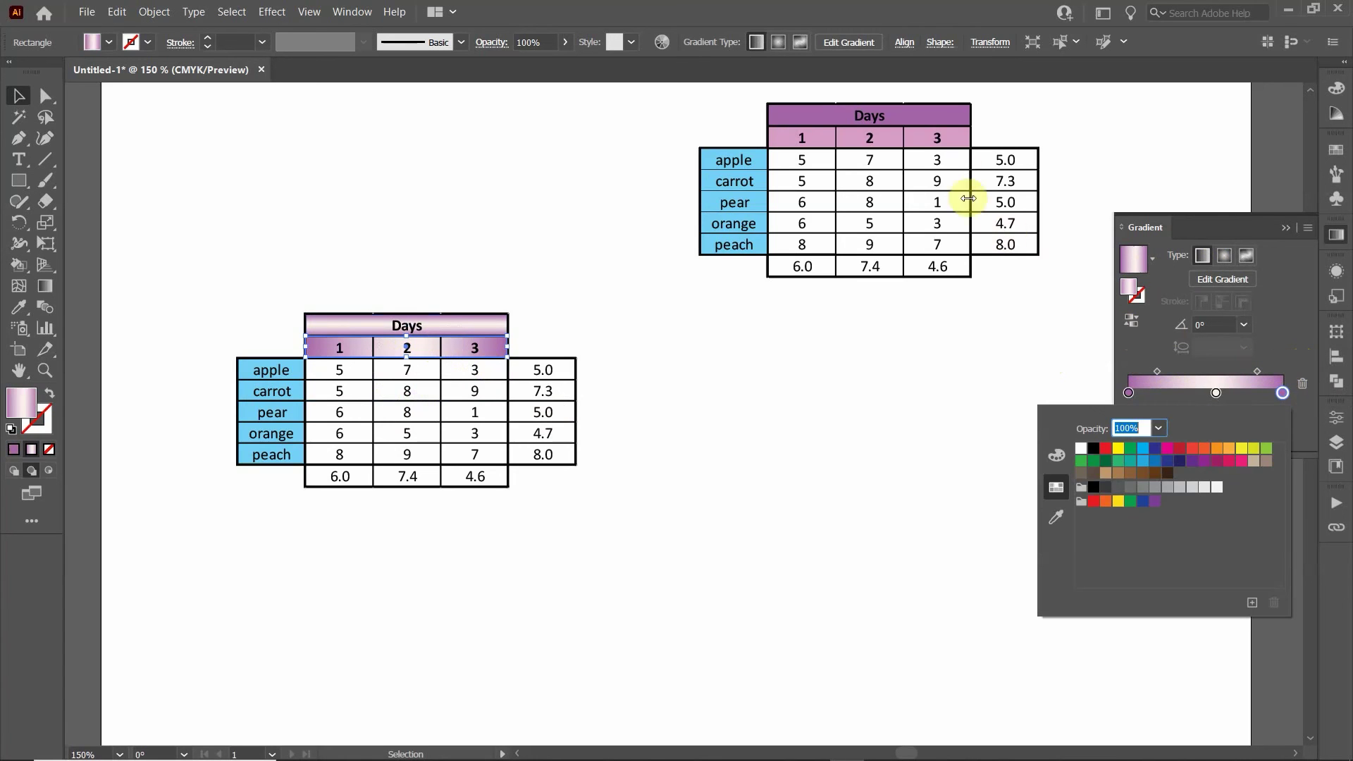
pyautogui.click(1056, 518)
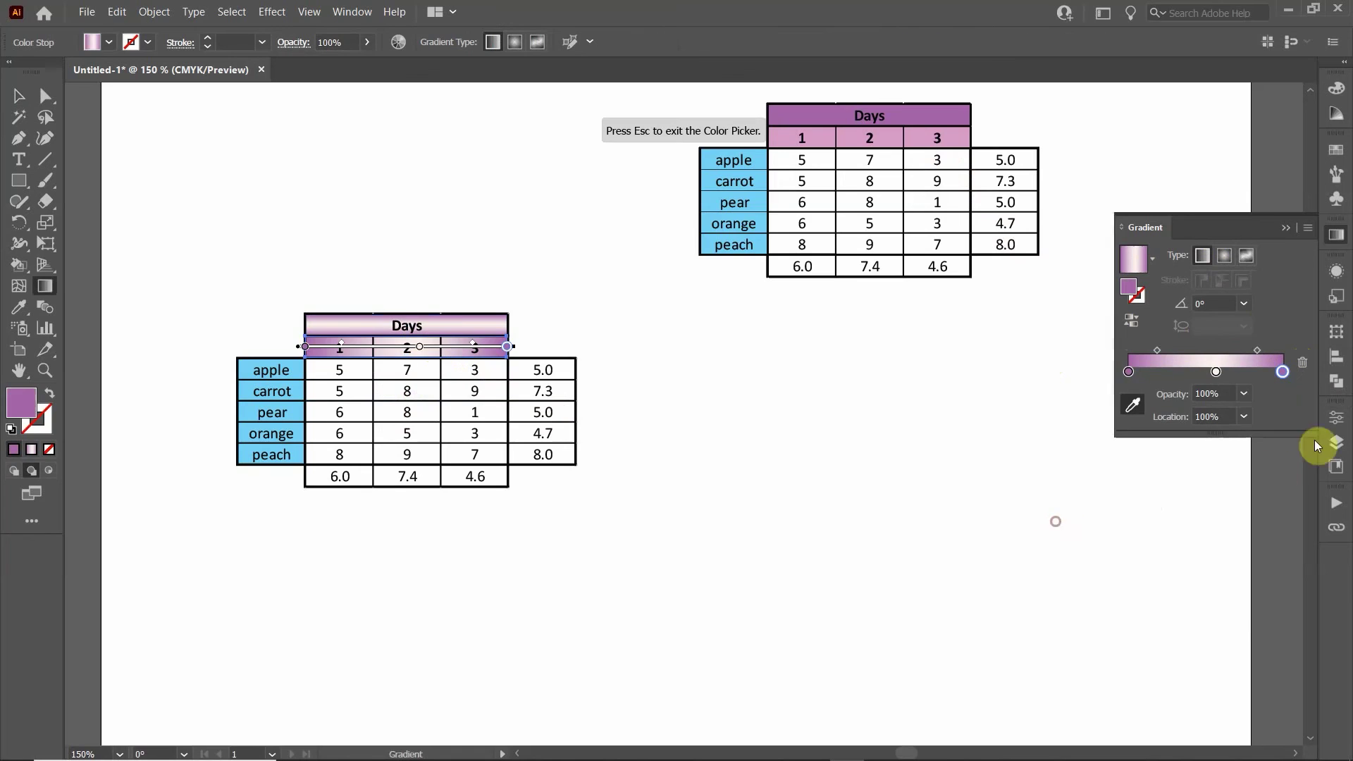
pyautogui.click(891, 138)
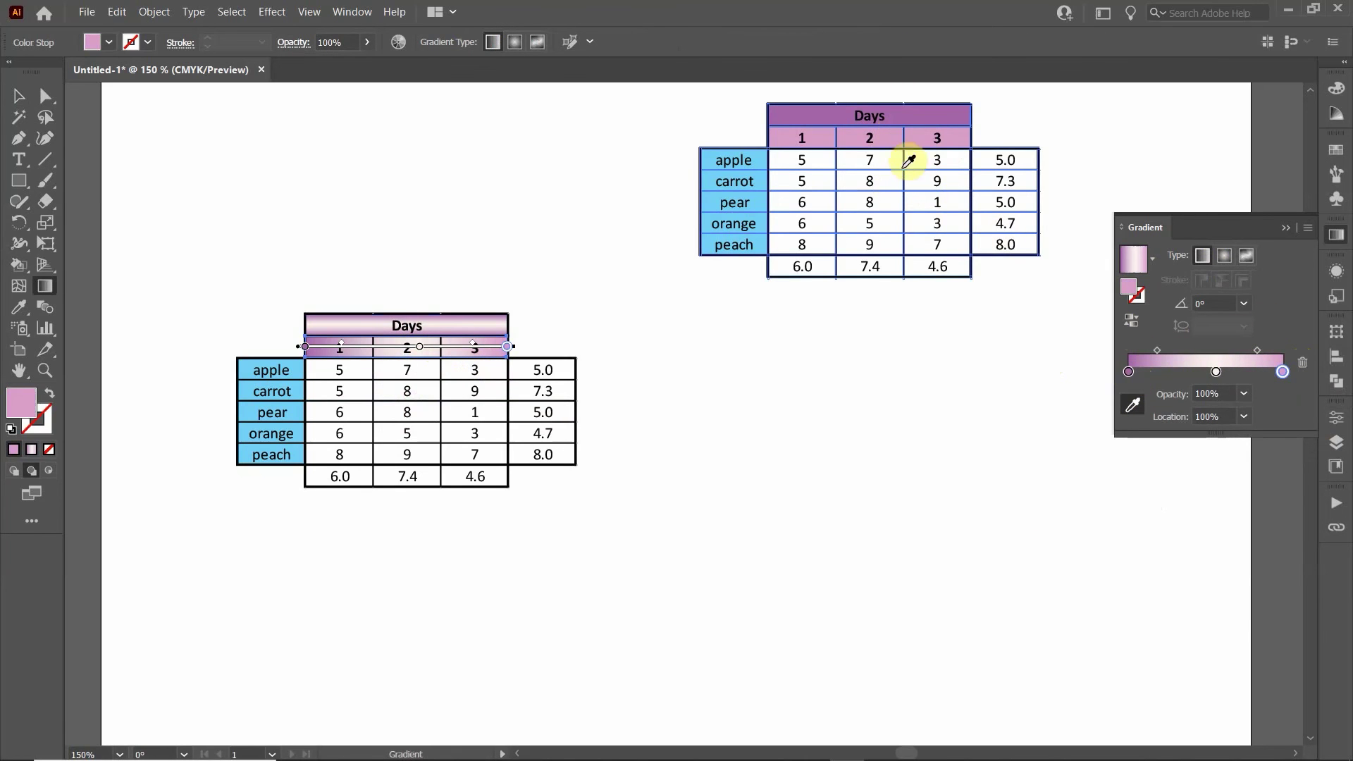
# Step: Add extra color stops near the start of the number row's gradient and remove them again
pyautogui.click(1132, 373)
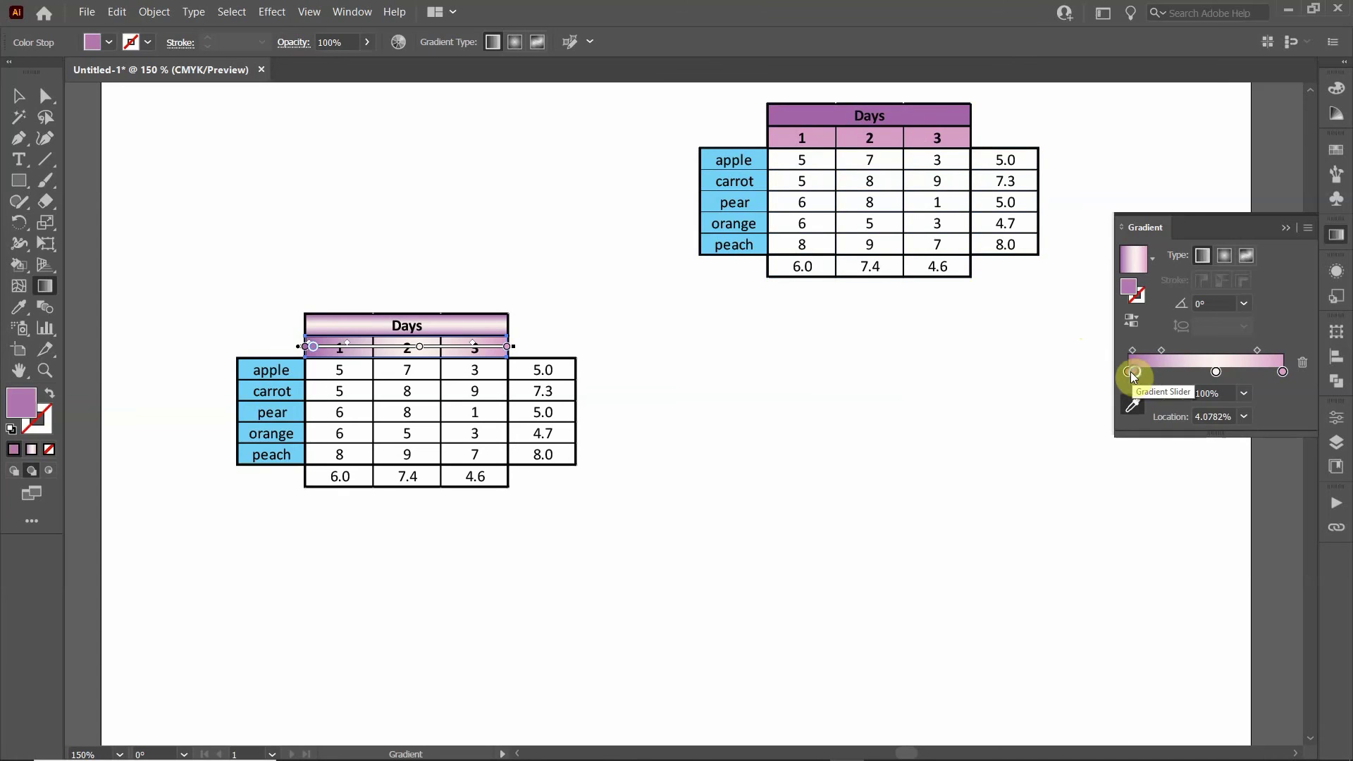
pyautogui.moveTo(1133, 374); pyautogui.dragTo(1132, 432)
pyautogui.click(1150, 372)
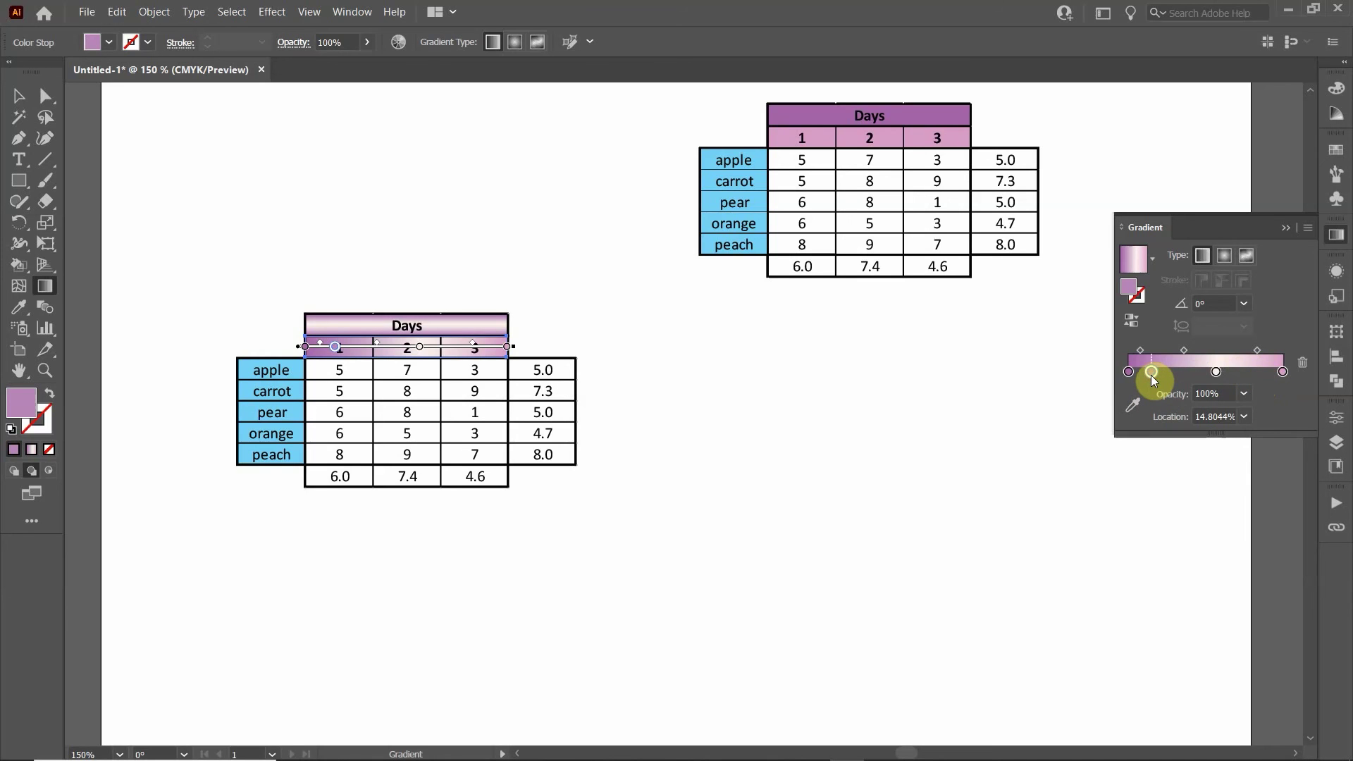
pyautogui.moveTo(1151, 373); pyautogui.dragTo(1104, 564)
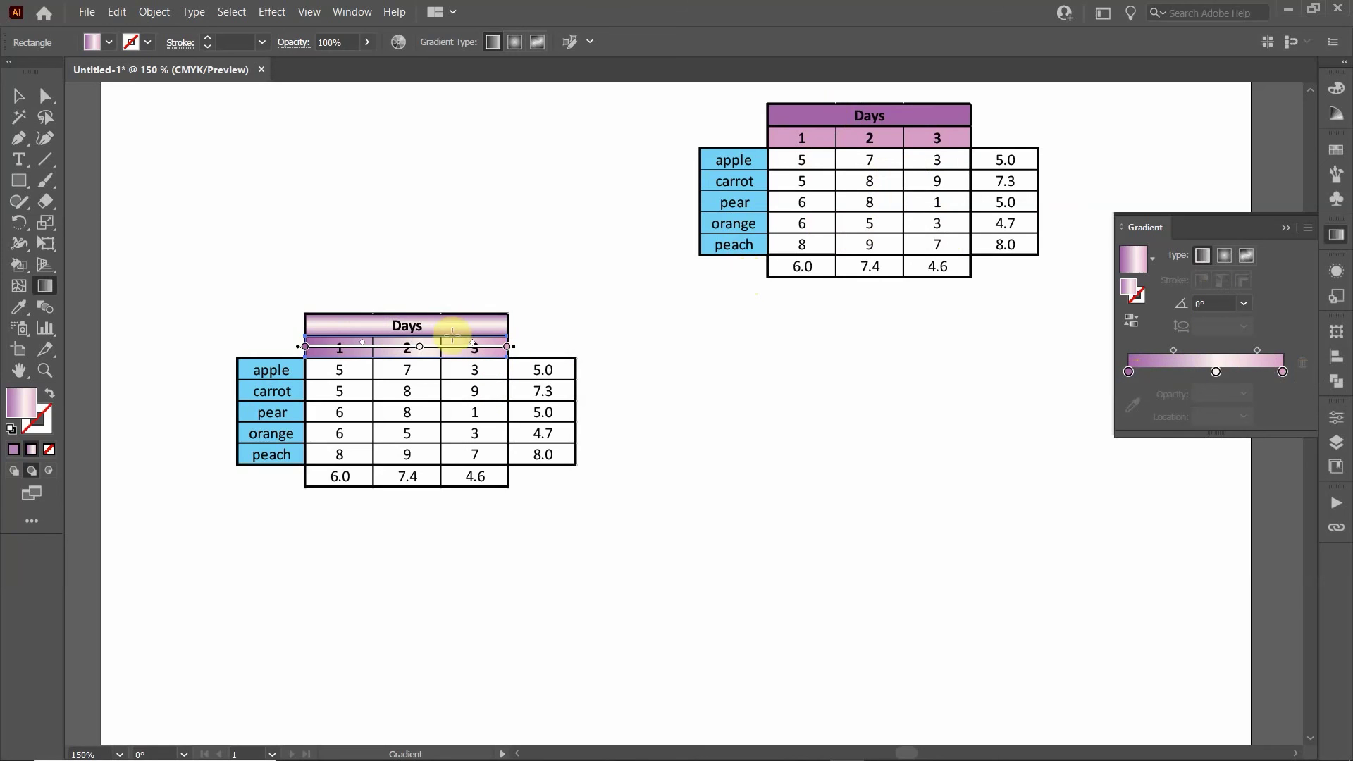
# Step: Recolor both end stops of the number row's gradient with light purples sampled from the Days header gradient
pyautogui.click(1129, 371)
pyautogui.click(1131, 404)
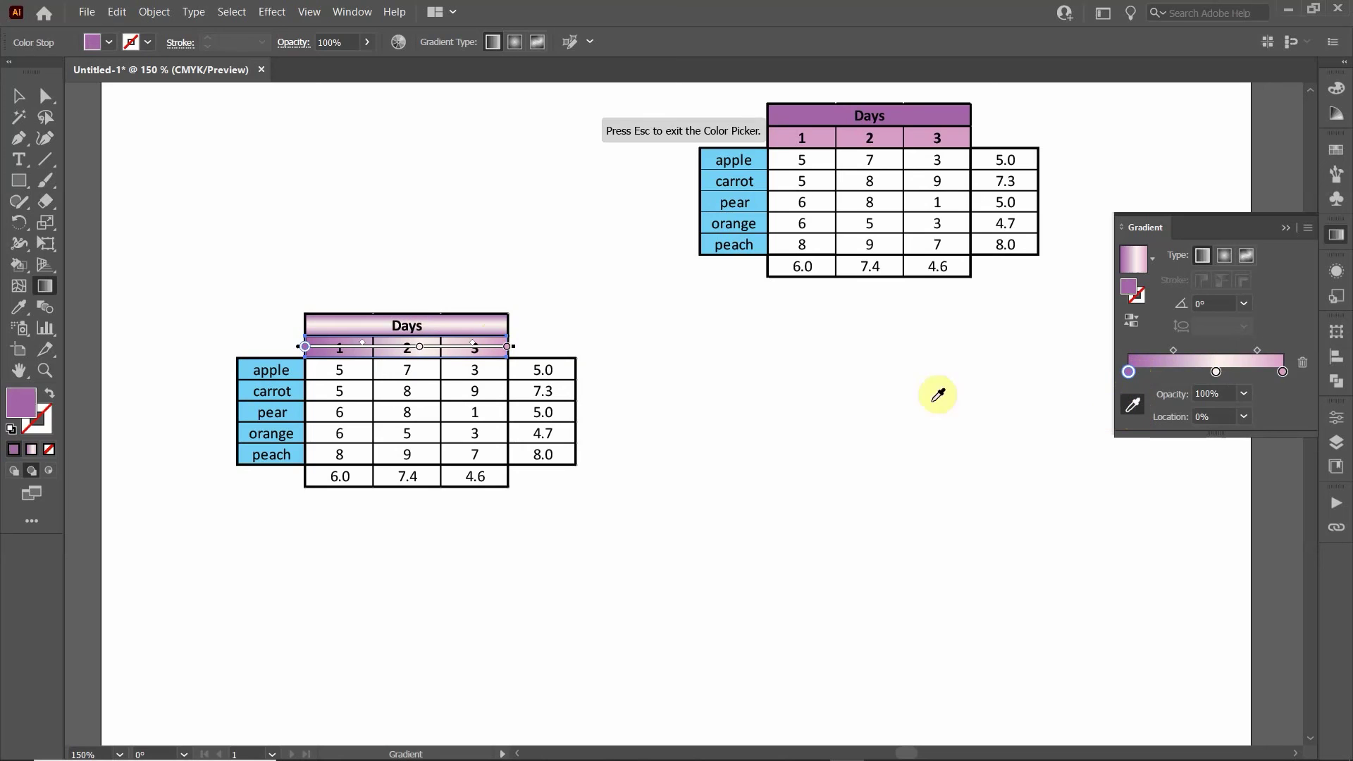
pyautogui.click(475, 311)
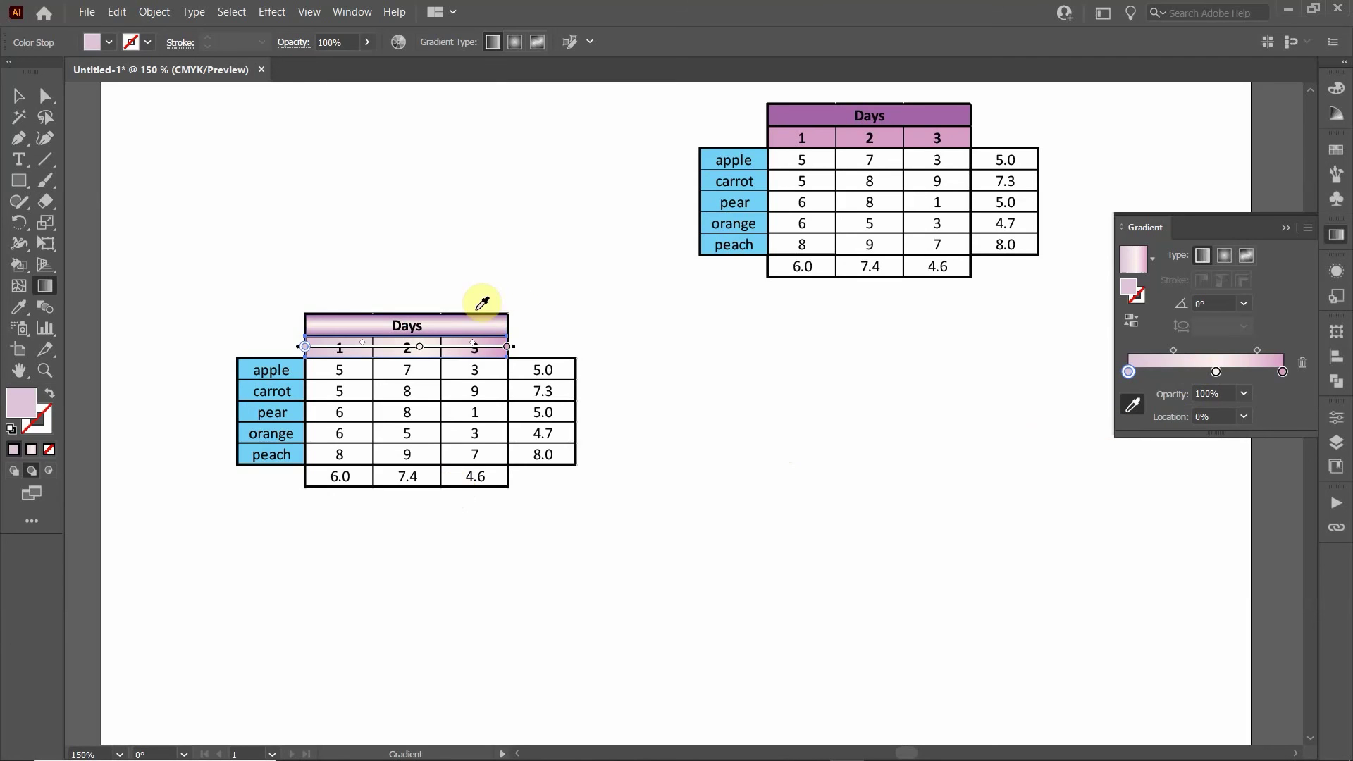
pyautogui.click(1282, 372)
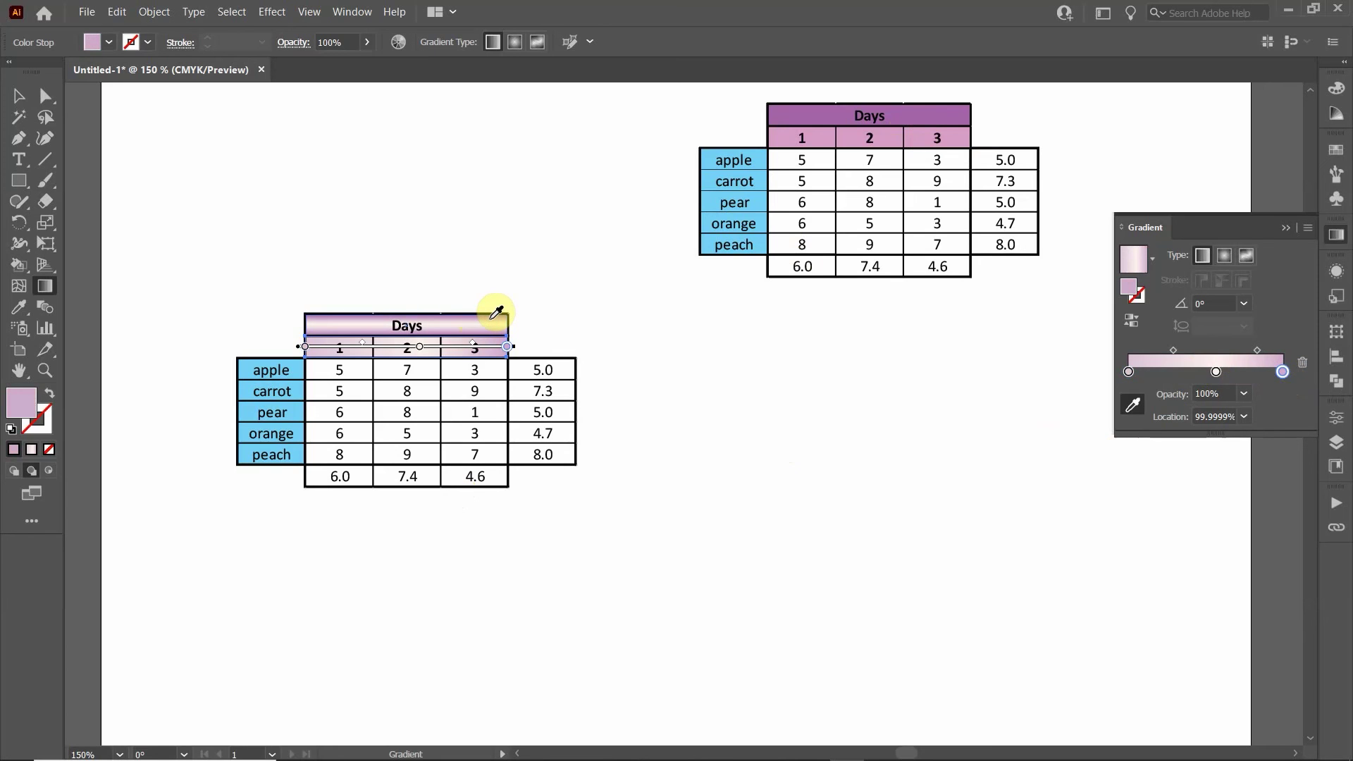
# Step: Set the number row's gradient angle to 90° and deselect the rectangle
pyautogui.click(1242, 304)
pyautogui.click(1260, 399)
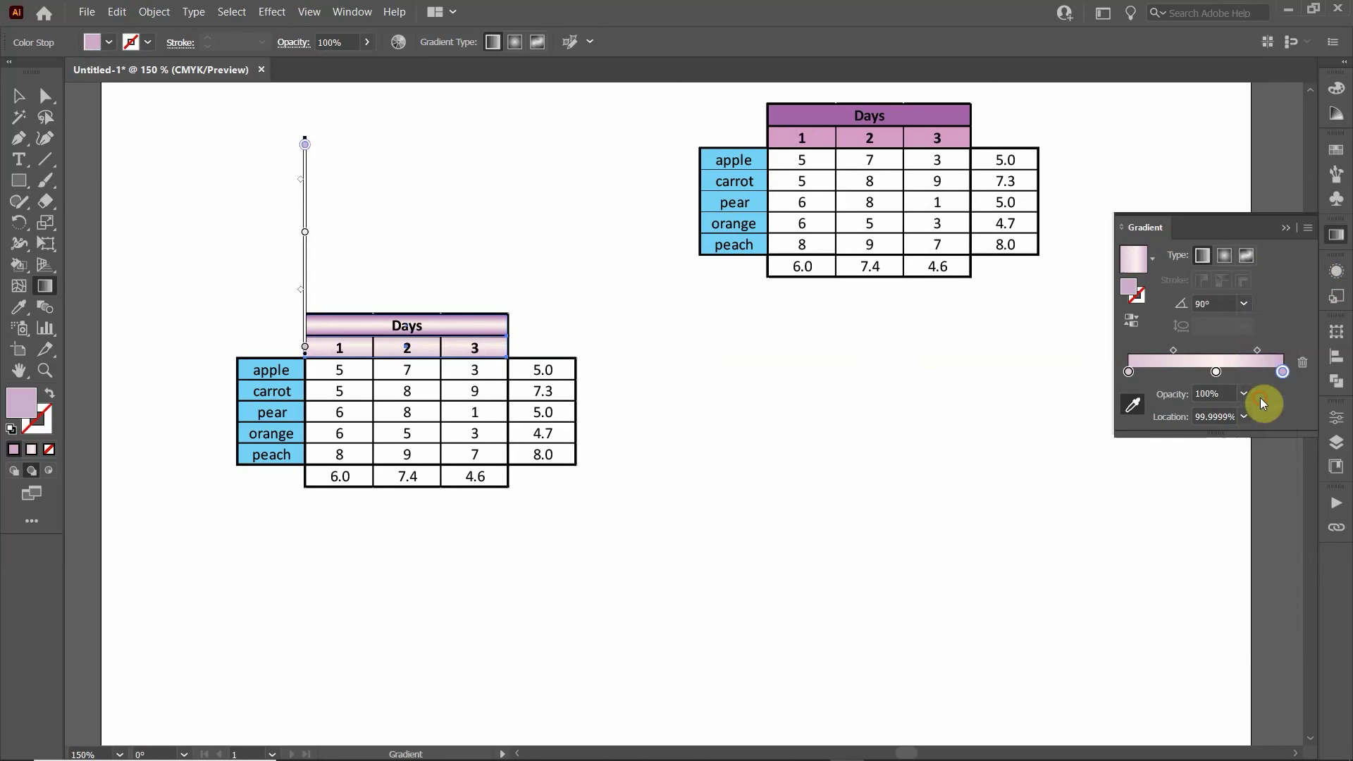
pyautogui.click(19, 97)
pyautogui.click(543, 144)
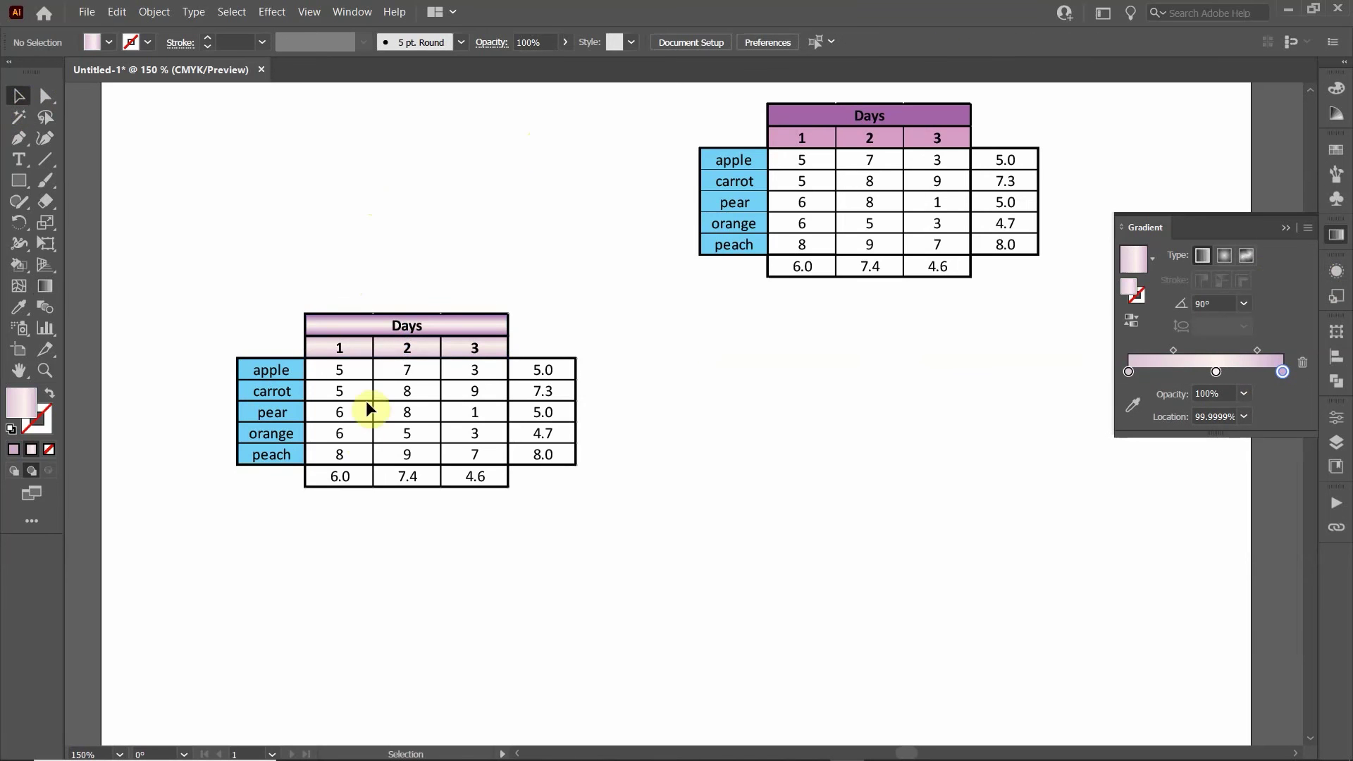
# Step: Apply a linear gradient to the rectangle behind the fruit names and color both end stops with the blue swatch
pyautogui.click(292, 369)
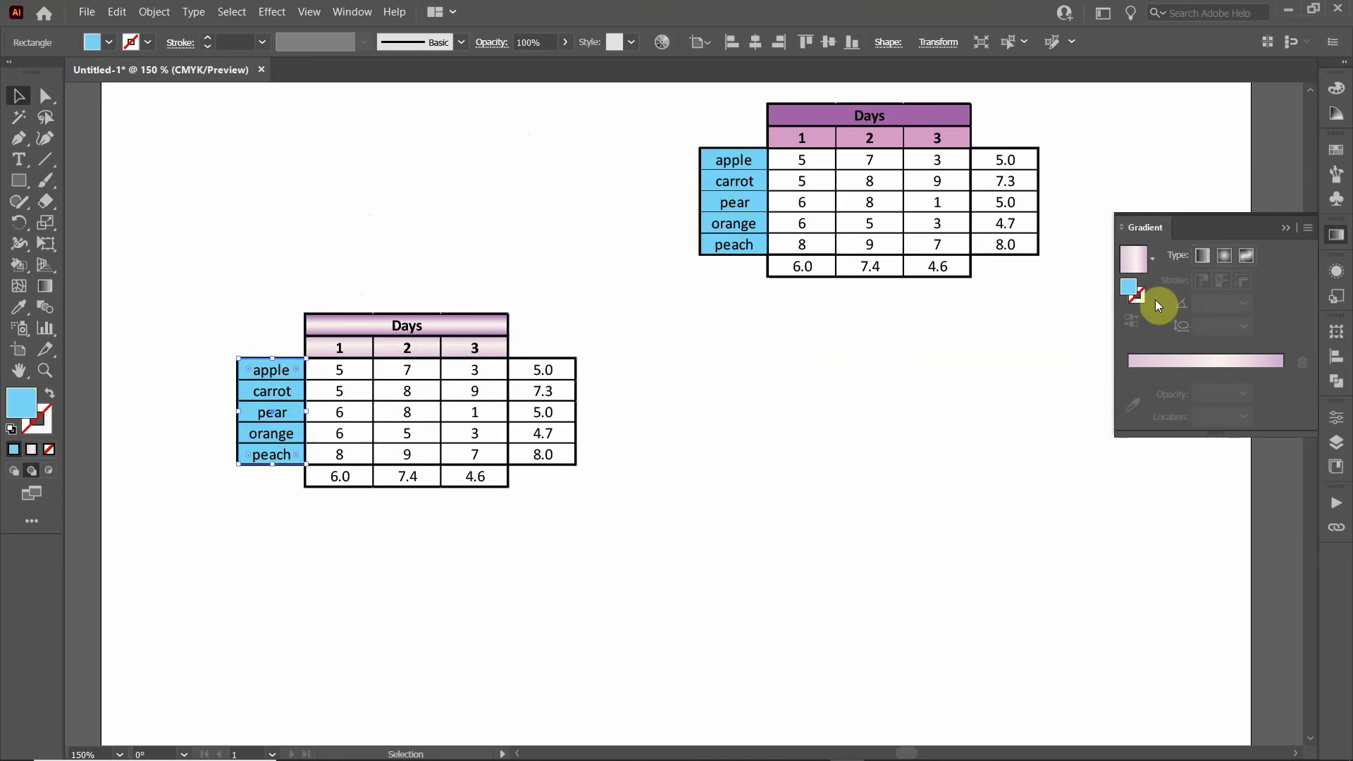
pyautogui.click(1202, 255)
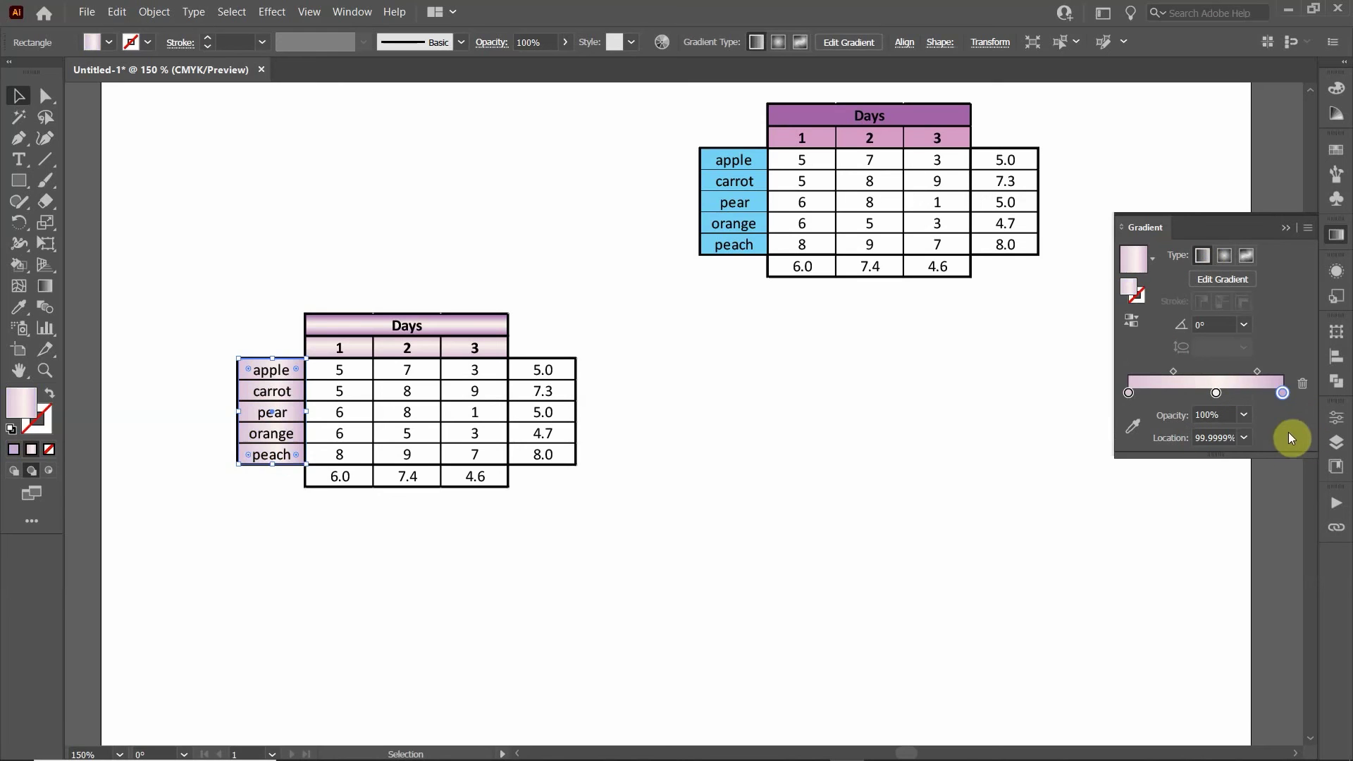
pyautogui.doubleClick(1283, 394)
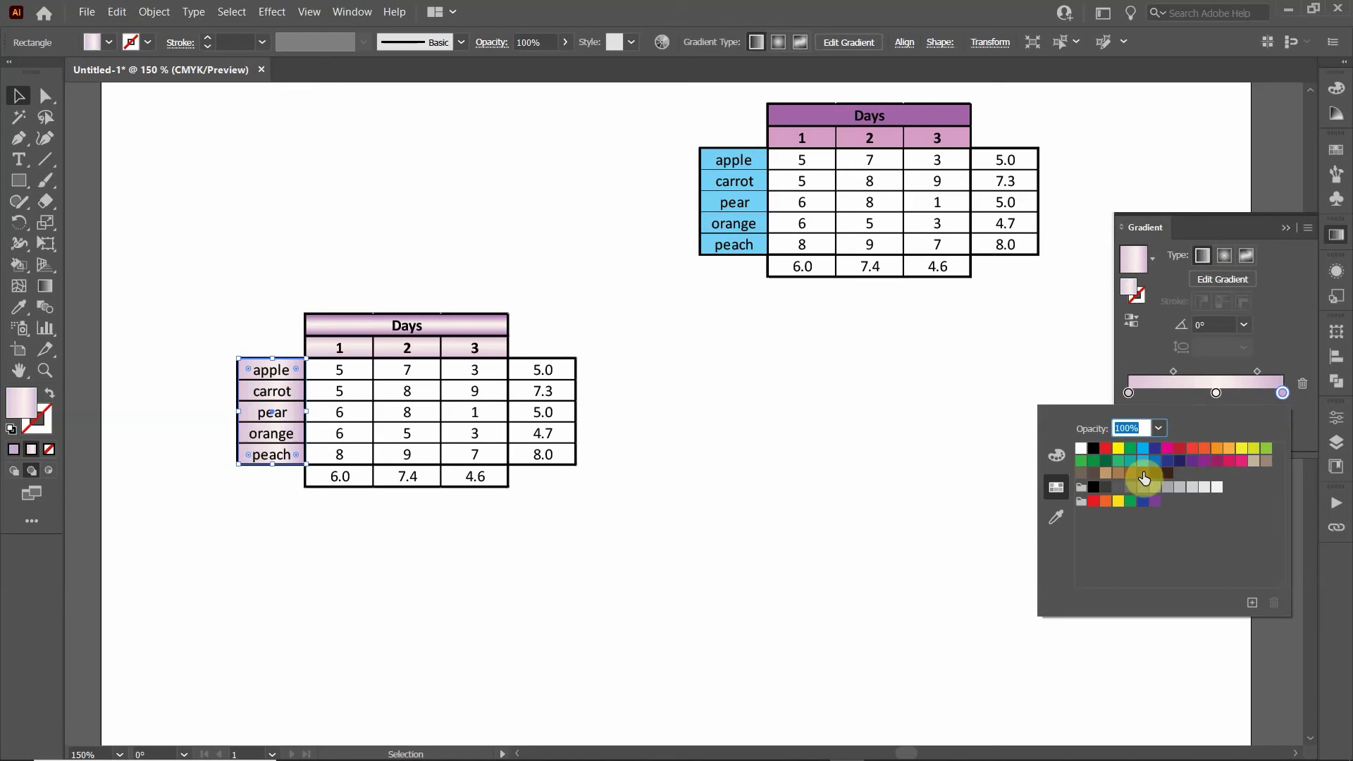
pyautogui.click(1142, 464)
pyautogui.click(1290, 364)
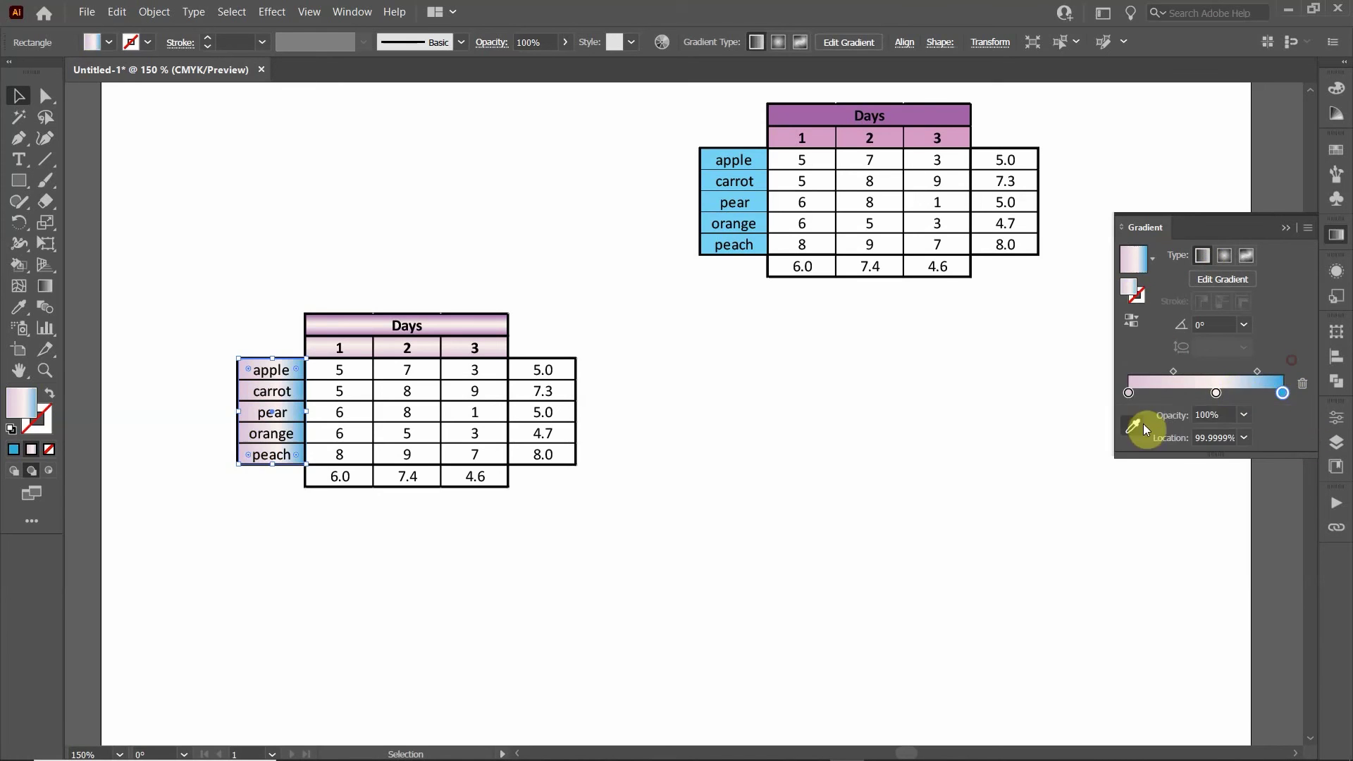
pyautogui.click(1128, 394)
pyautogui.doubleClick(1128, 394)
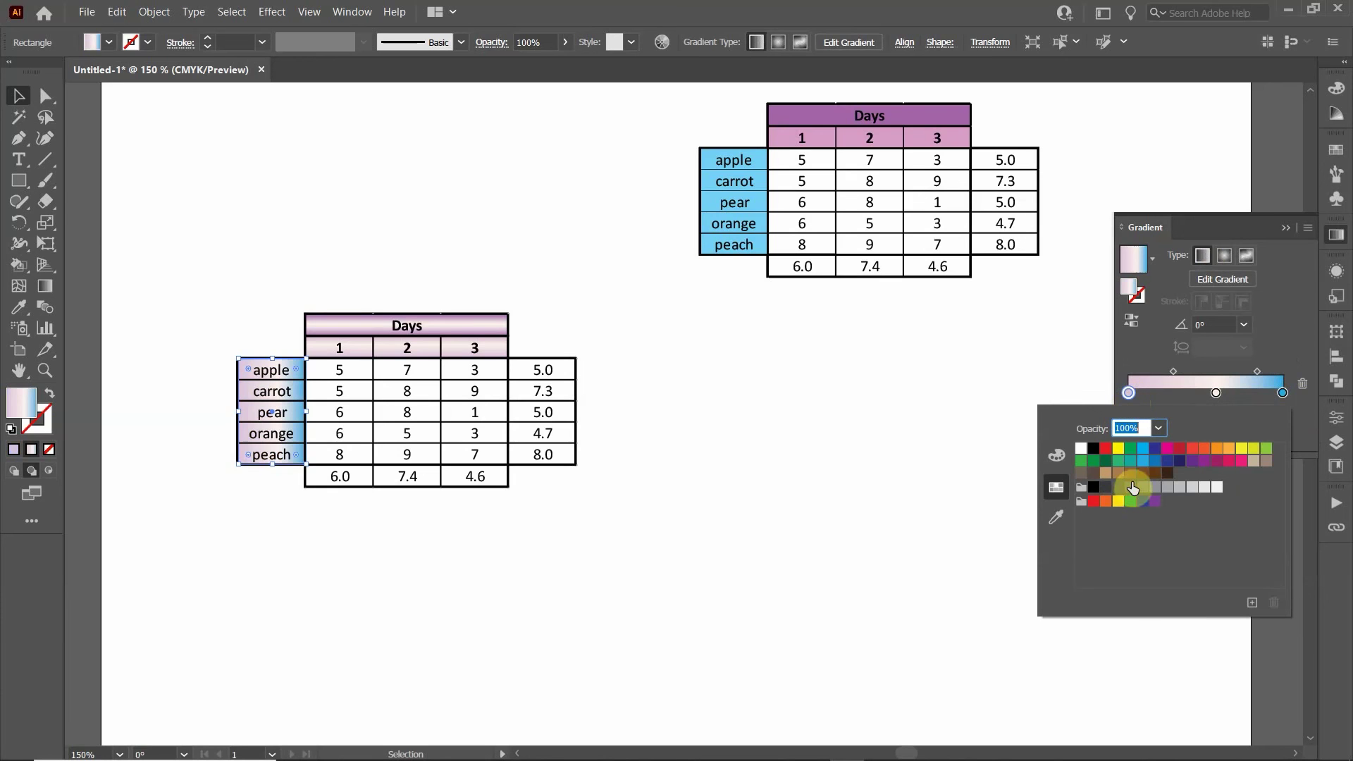
pyautogui.click(1142, 462)
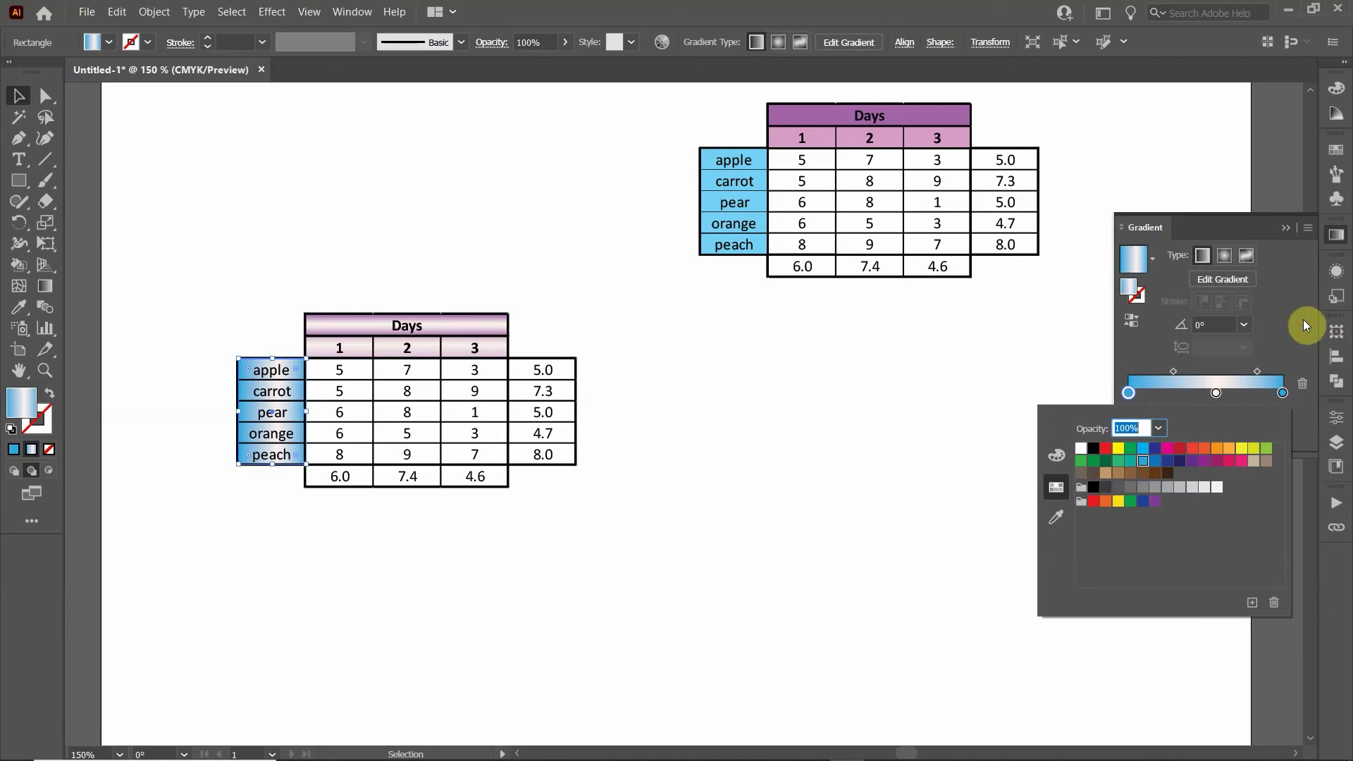
pyautogui.click(1281, 323)
# Step: Replace the middle stop of the fruit column's gradient with a new white stop at about 52.3%
pyautogui.moveTo(1215, 392); pyautogui.dragTo(1265, 371)
pyautogui.moveTo(1169, 372); pyautogui.dragTo(1151, 373)
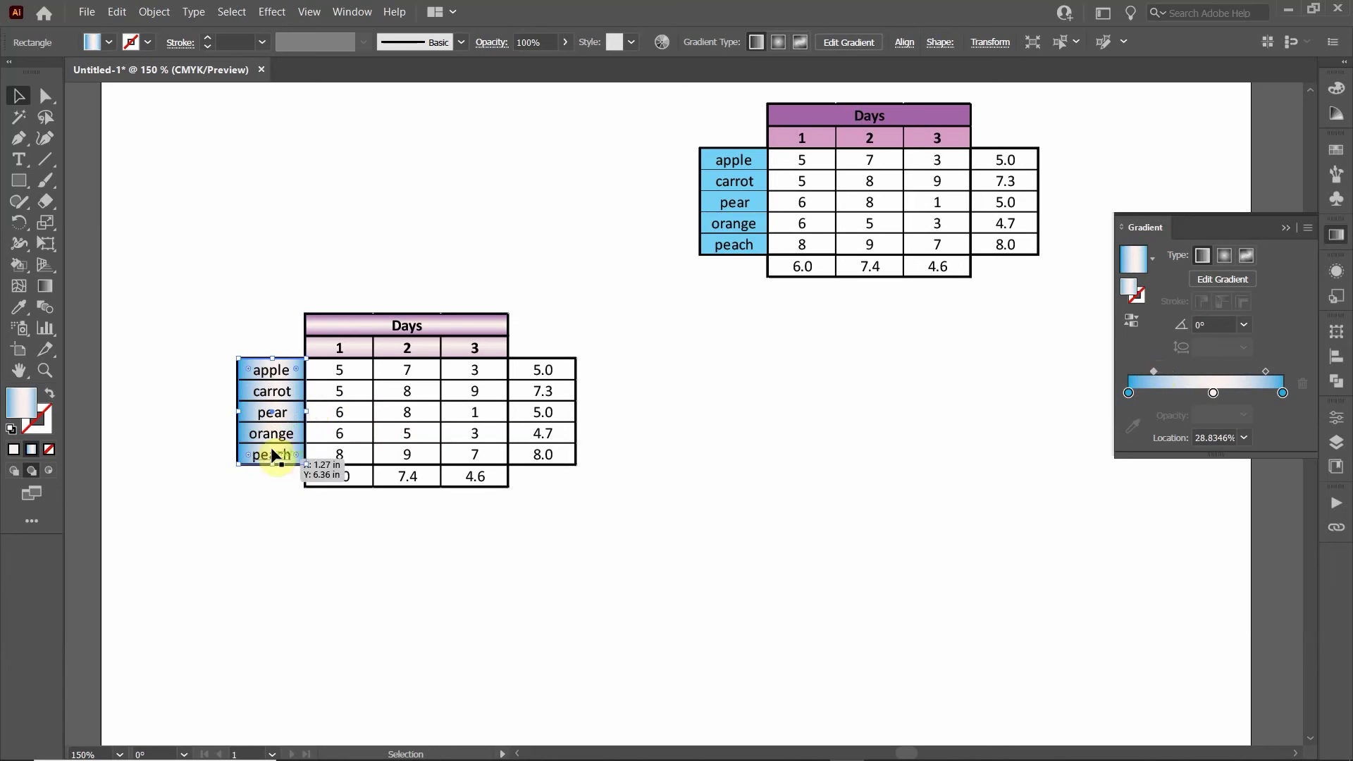
pyautogui.moveTo(1212, 393); pyautogui.dragTo(1207, 451)
pyautogui.click(1208, 393)
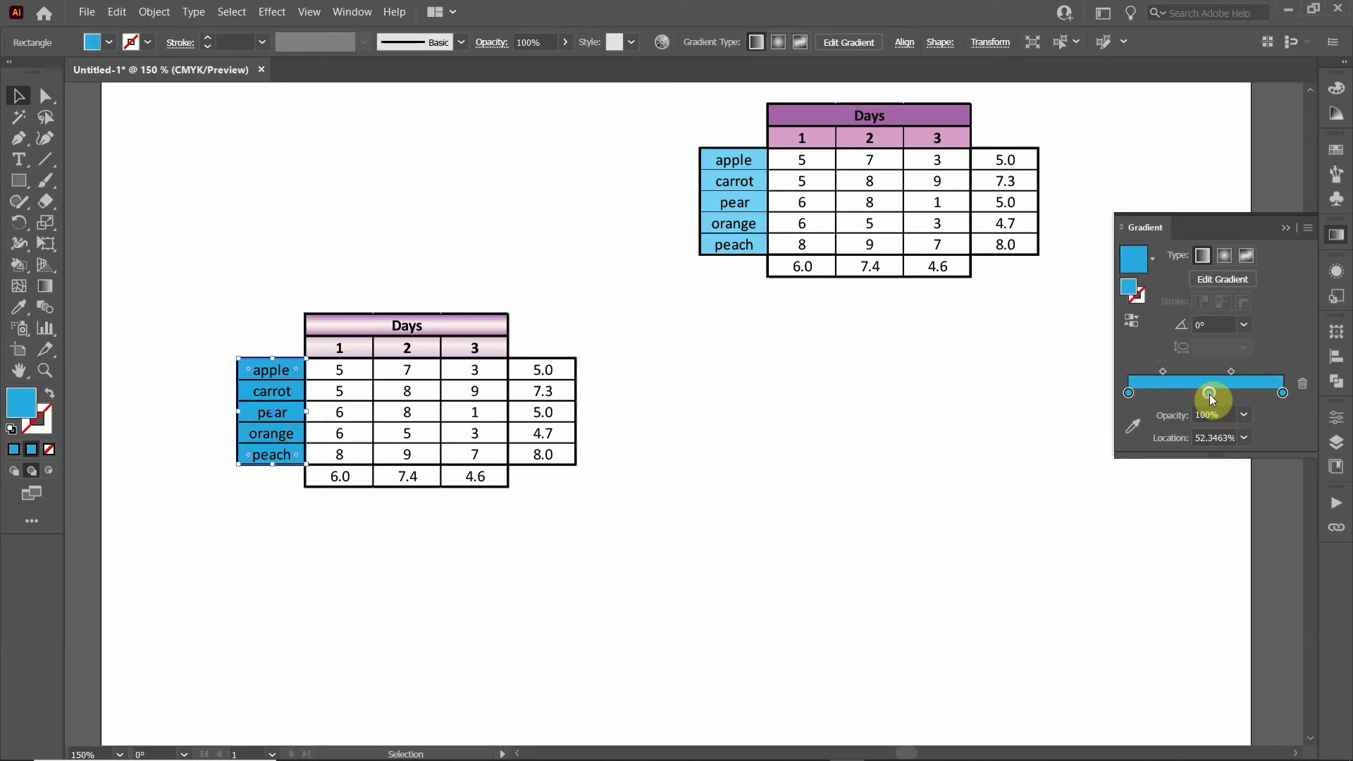
pyautogui.doubleClick(1207, 394)
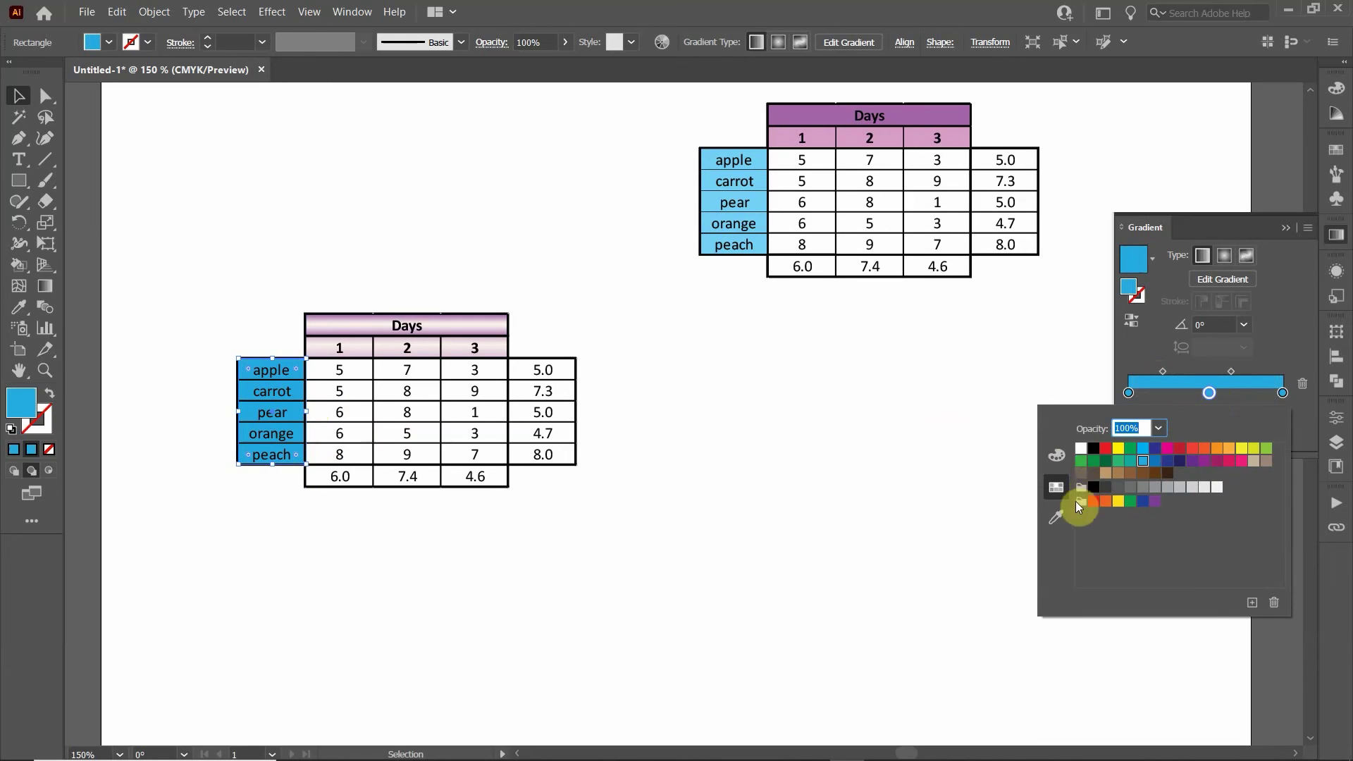
pyautogui.click(1078, 449)
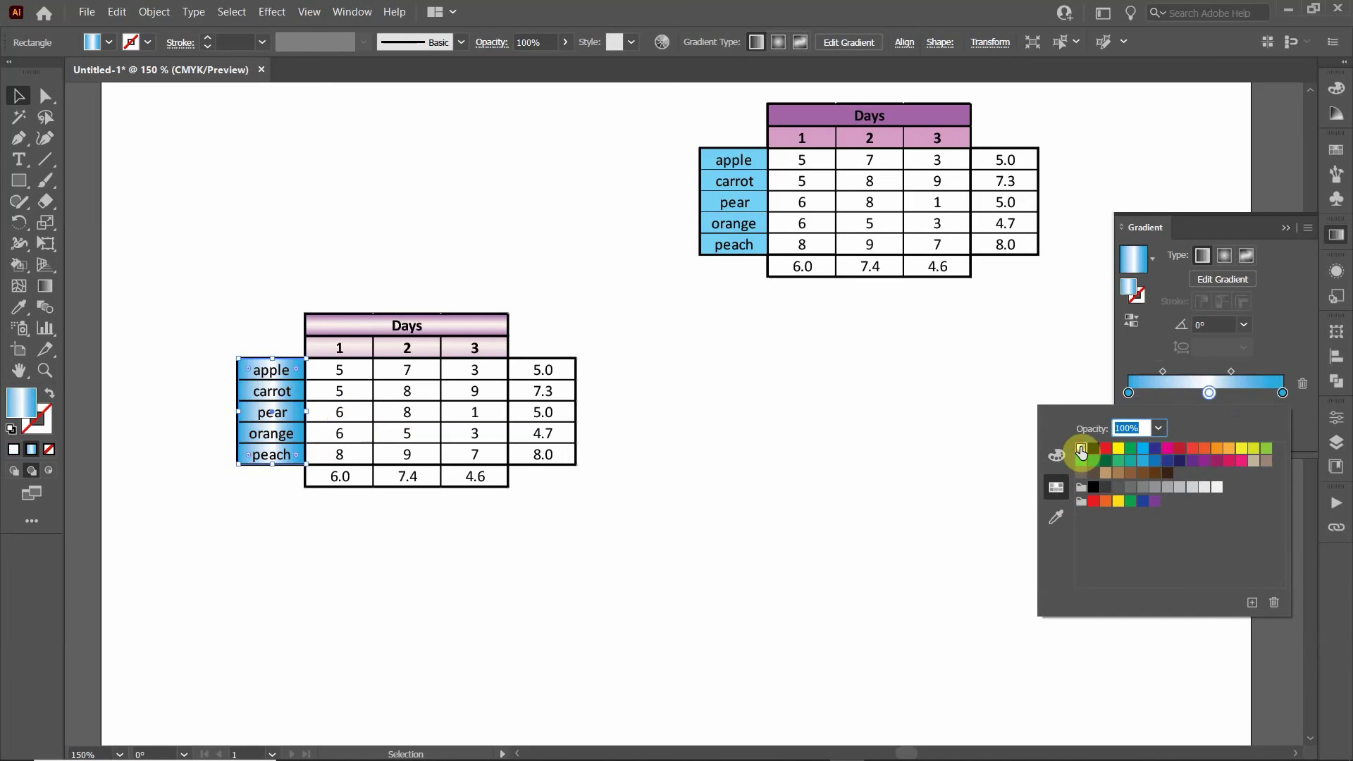
pyautogui.click(1271, 345)
# Step: Move the fruit column gradient's midpoints outward, the one beside the end stop to about 68.2%
pyautogui.moveTo(1230, 372); pyautogui.dragTo(1249, 373)
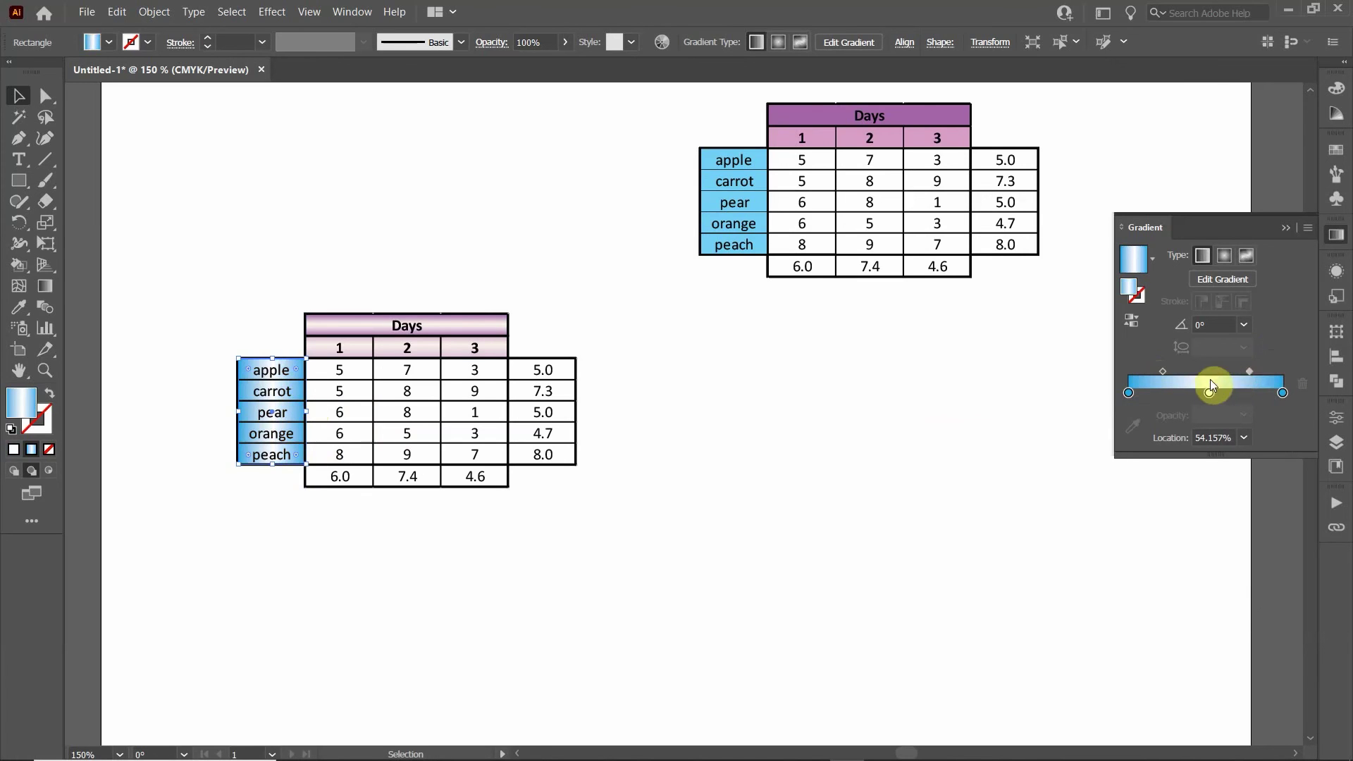
pyautogui.moveTo(1164, 370); pyautogui.dragTo(1148, 372)
pyautogui.moveTo(1247, 372); pyautogui.dragTo(1262, 372)
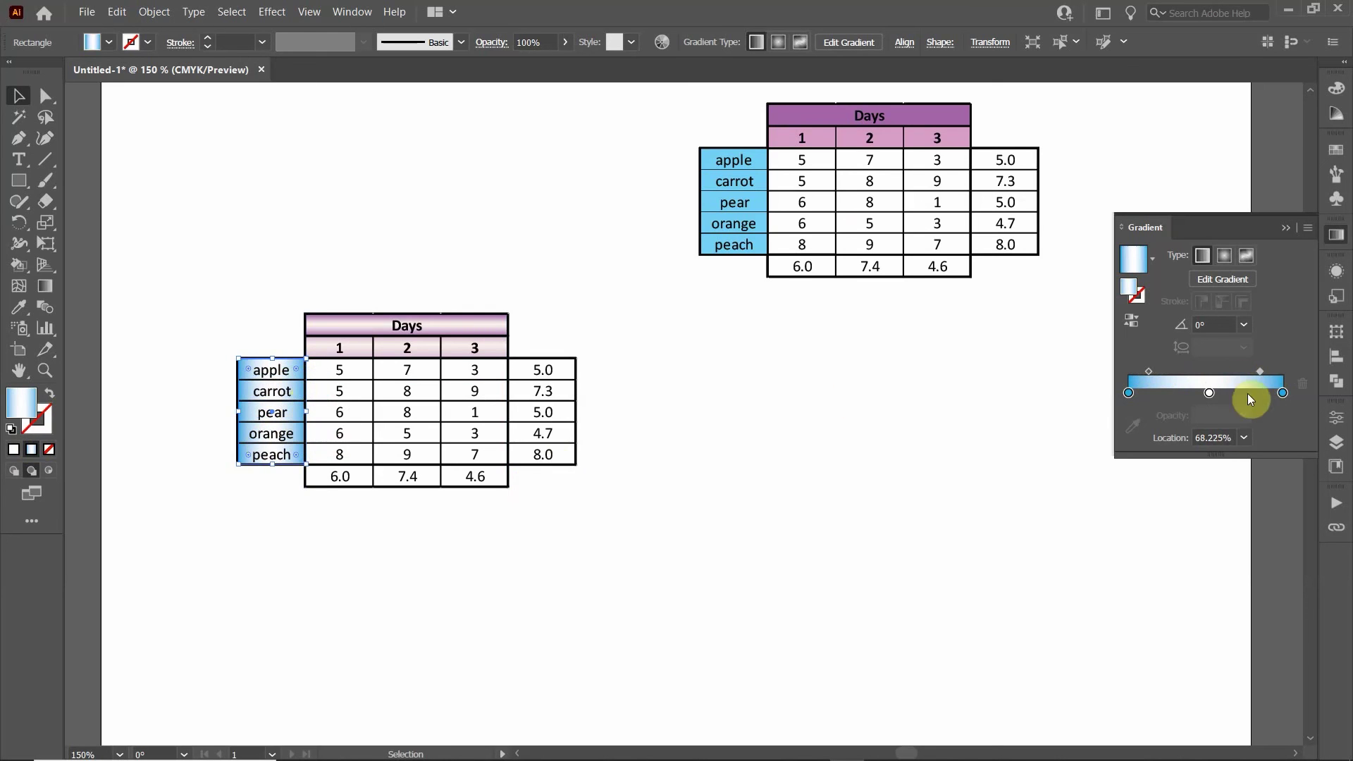
# Step: Recolor both end stops of the fruit column's gradient with lighter blues sampled from the column's own fill
pyautogui.click(1282, 393)
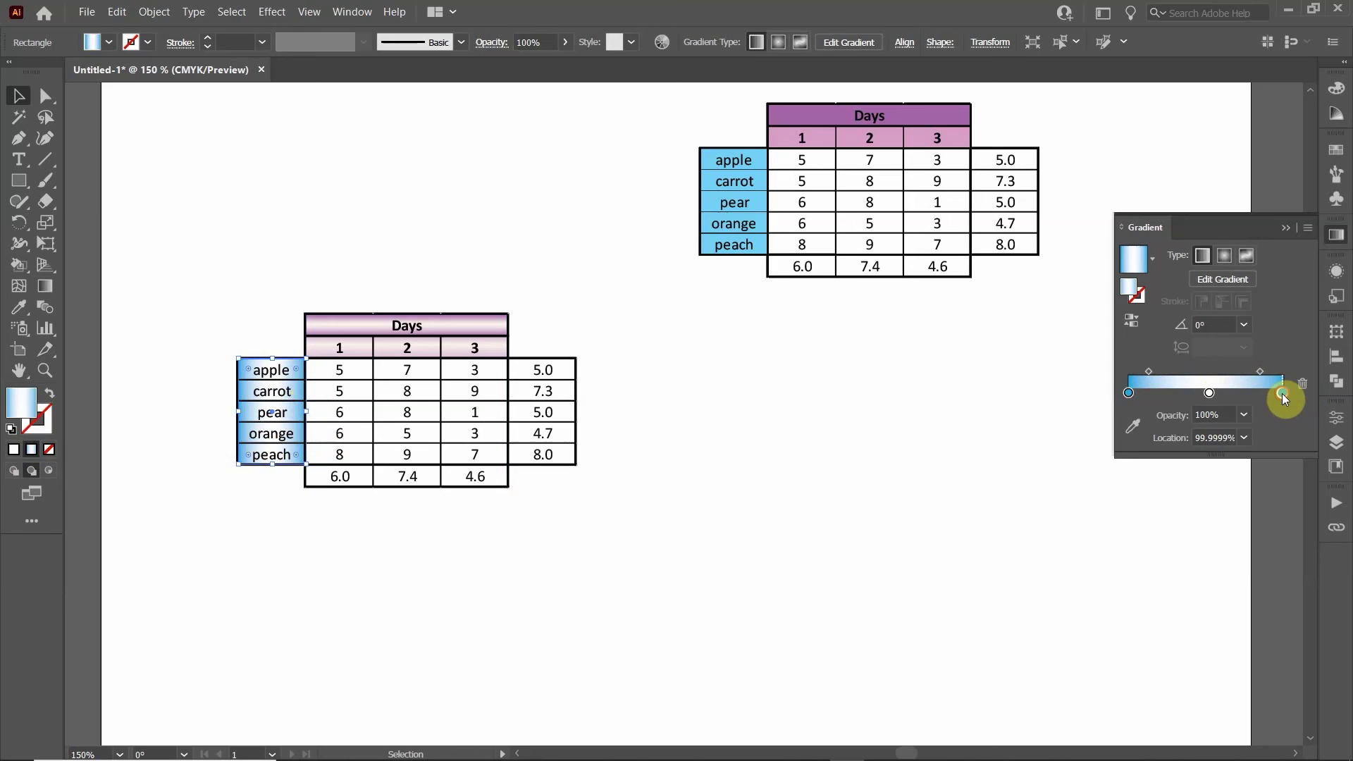
pyautogui.click(1131, 427)
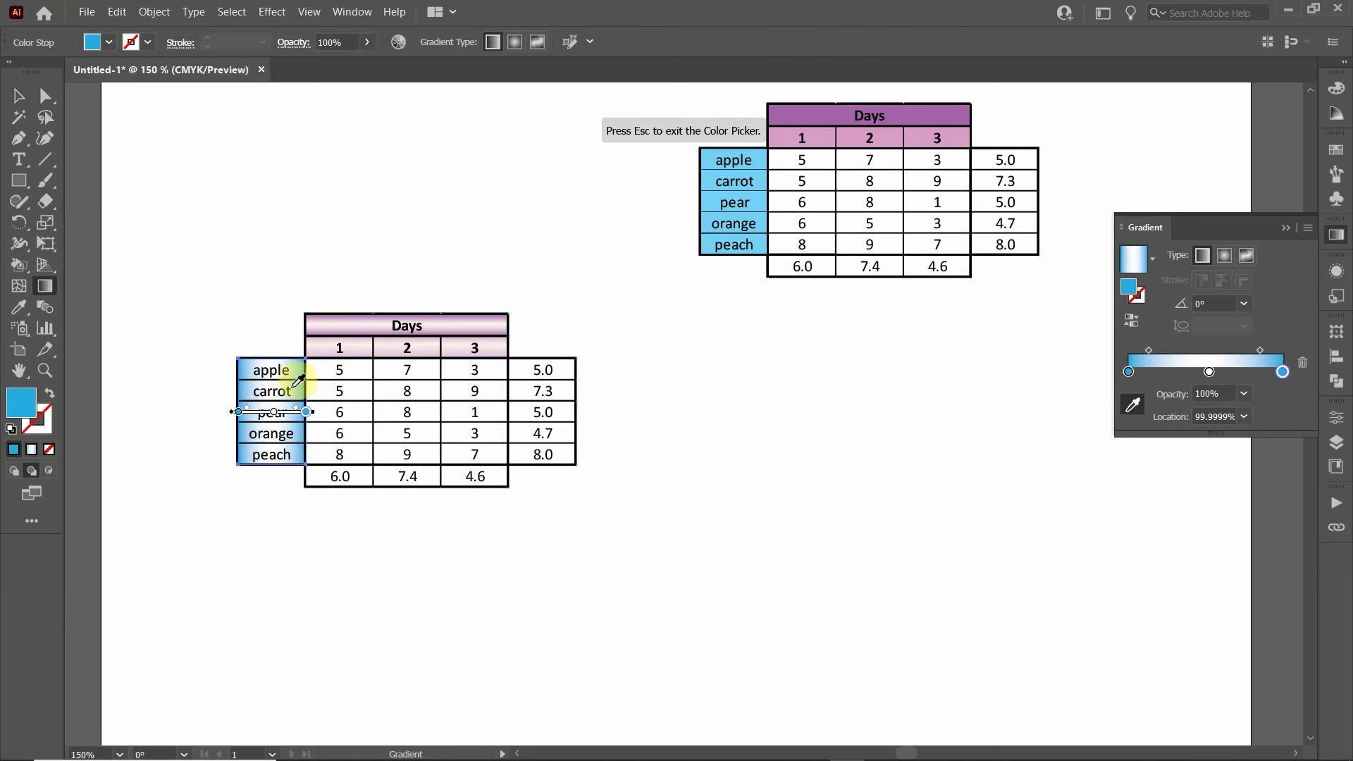
pyautogui.click(301, 382)
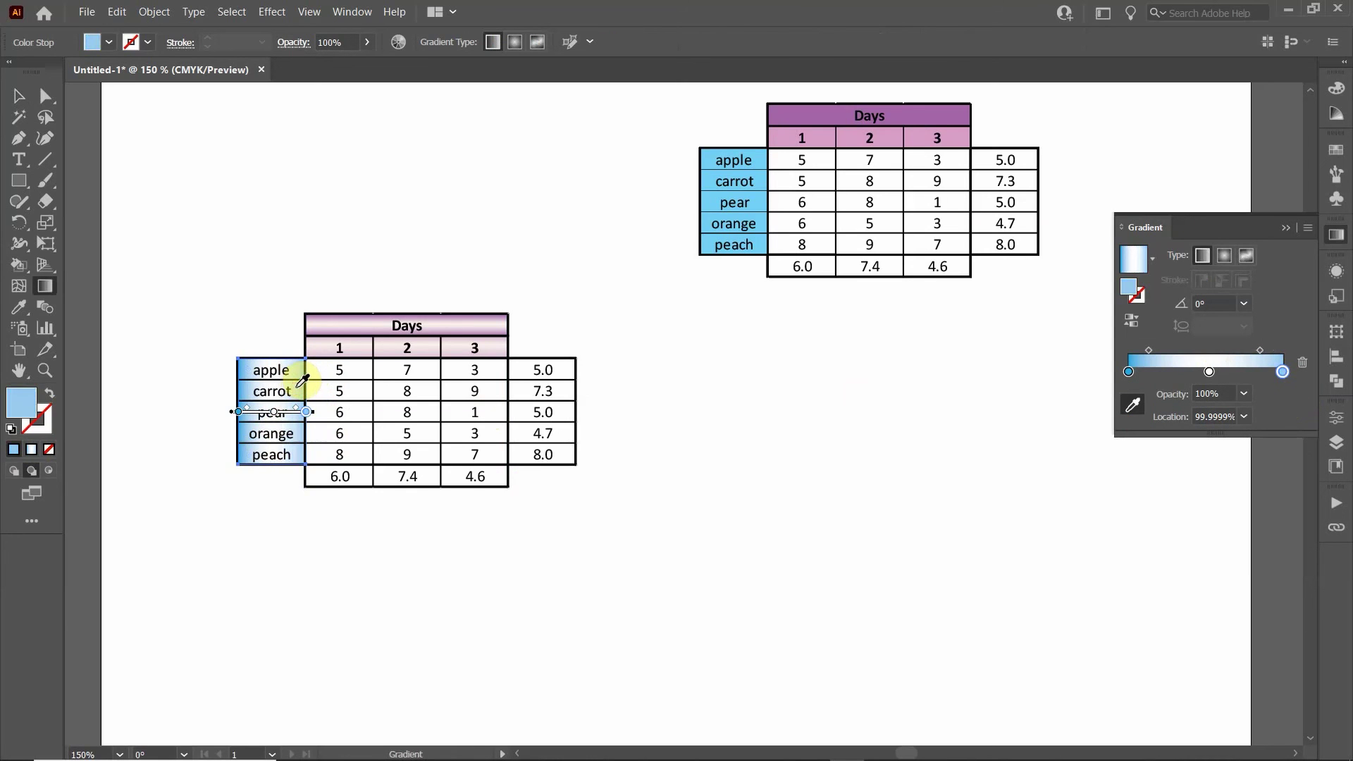
pyautogui.click(1128, 371)
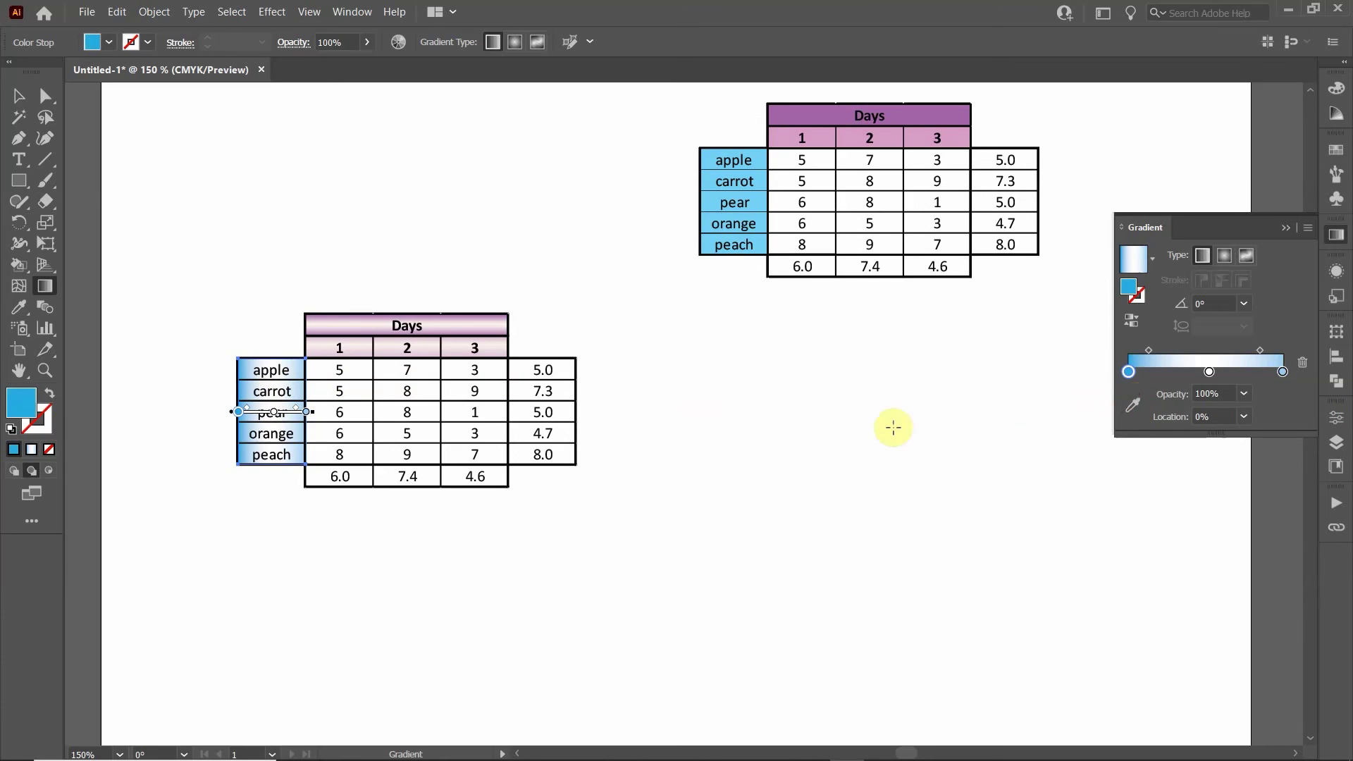
pyautogui.click(1135, 405)
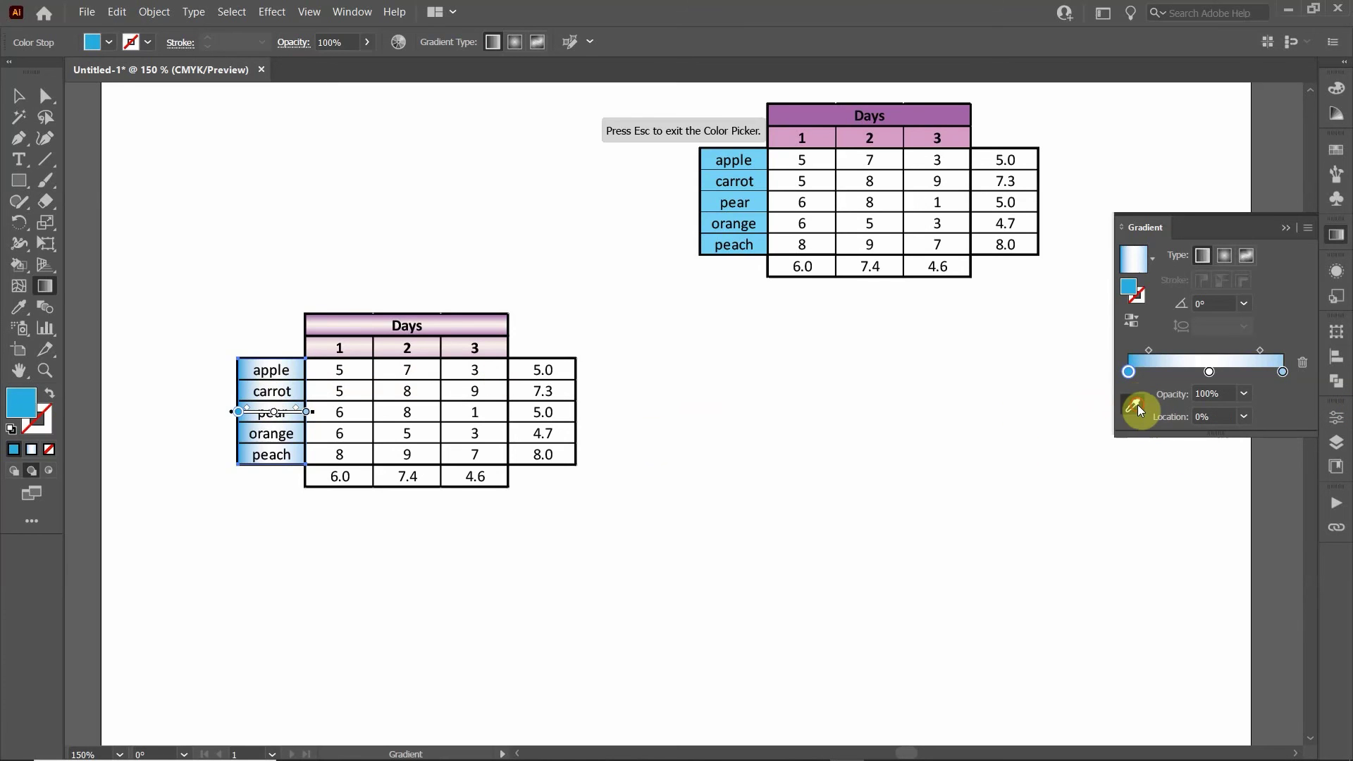
pyautogui.click(250, 385)
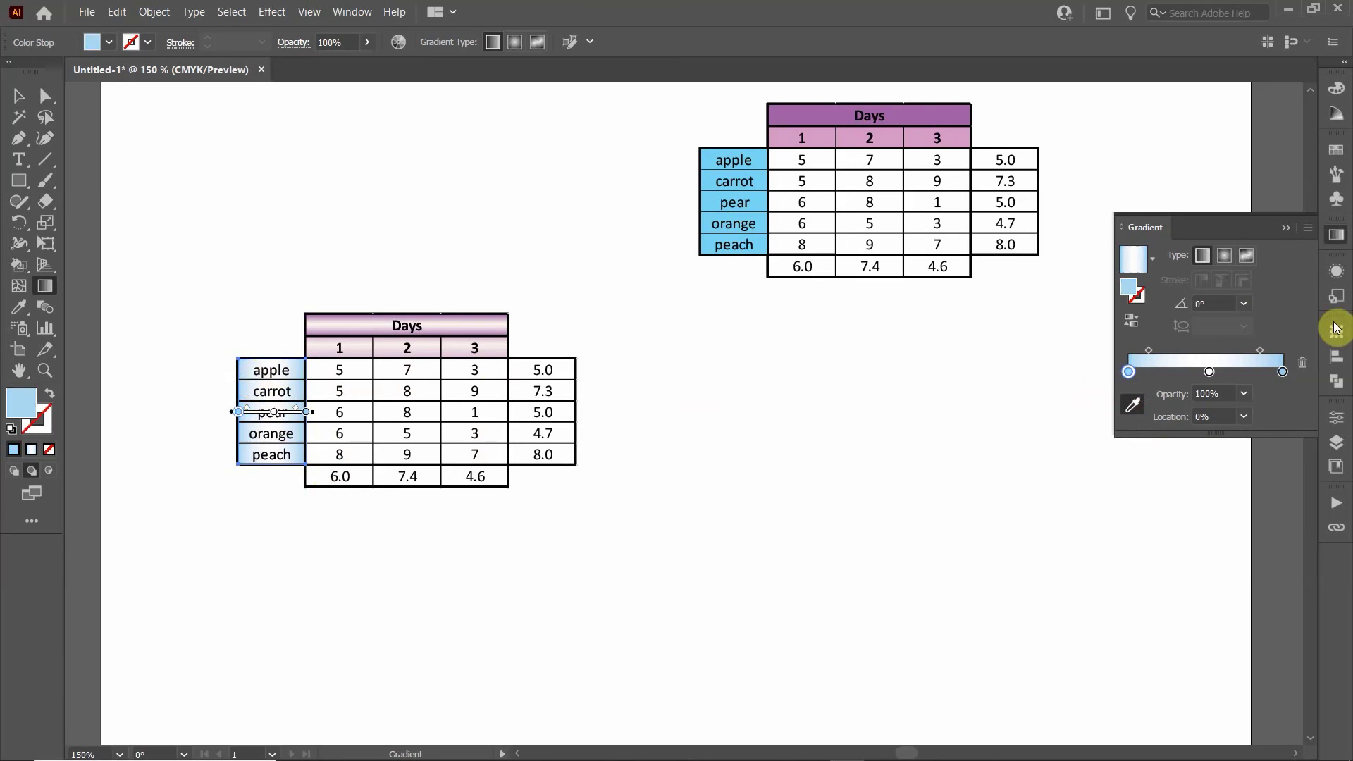
# Step: Add an extra color stop near the start of the fruit column's gradient, remove it again, and deselect the rectangle
pyautogui.click(1155, 372)
pyautogui.moveTo(1156, 372); pyautogui.dragTo(1156, 414)
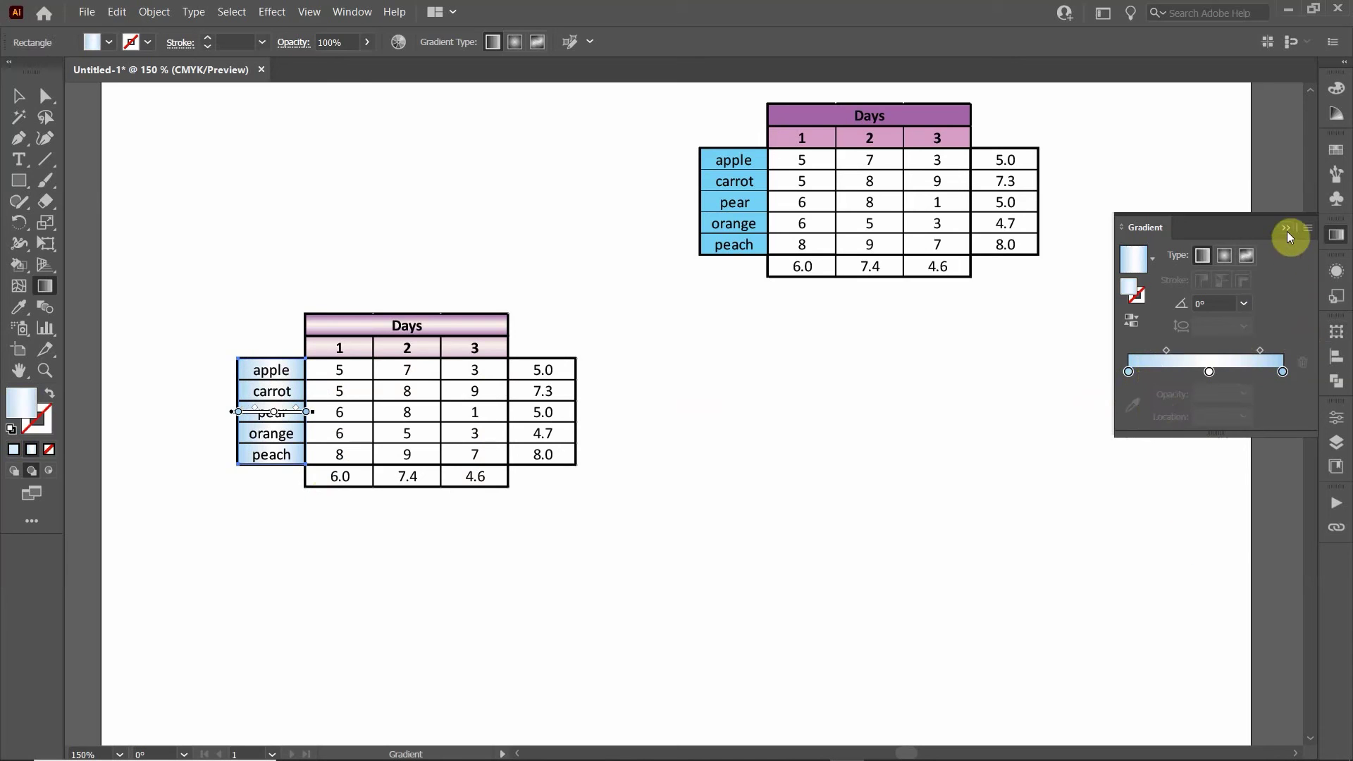
pyautogui.click(1285, 227)
pyautogui.click(19, 95)
pyautogui.click(423, 196)
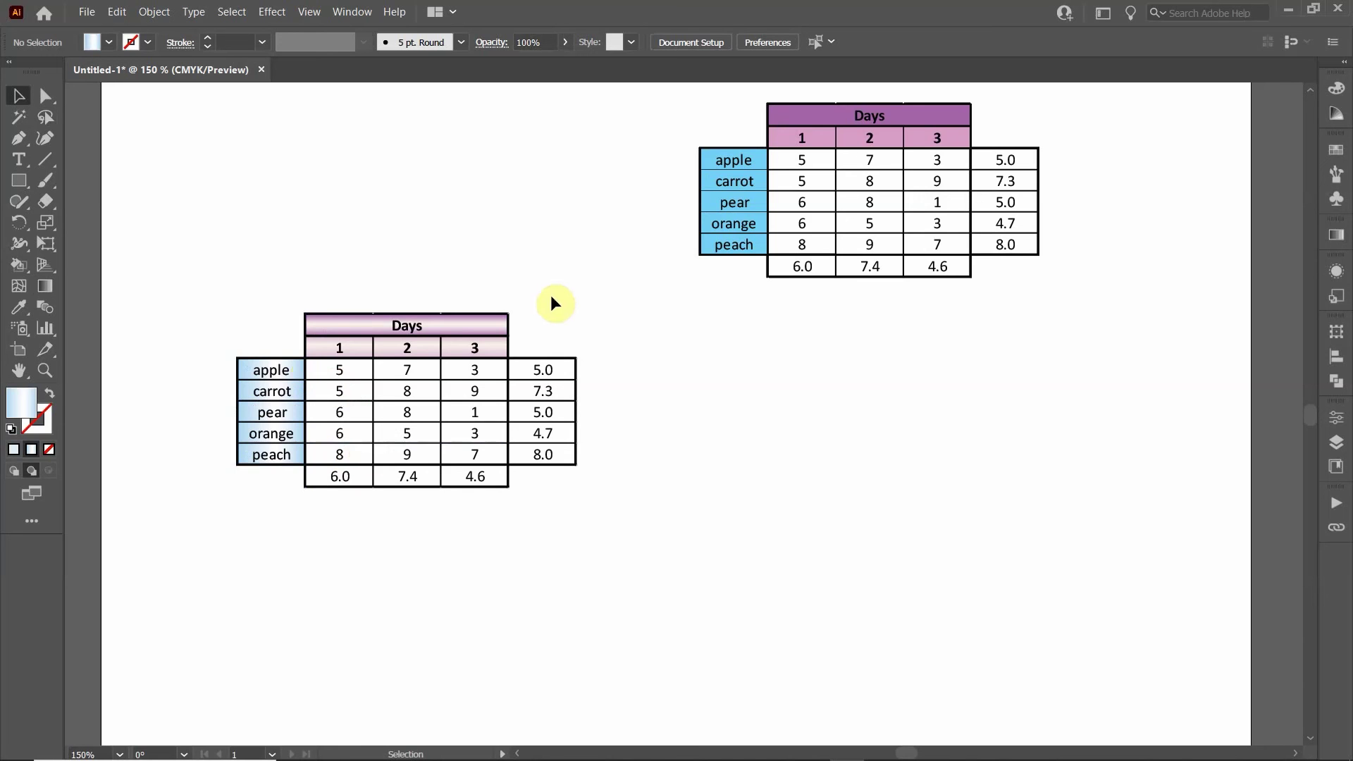
pyautogui.click(899, 122)
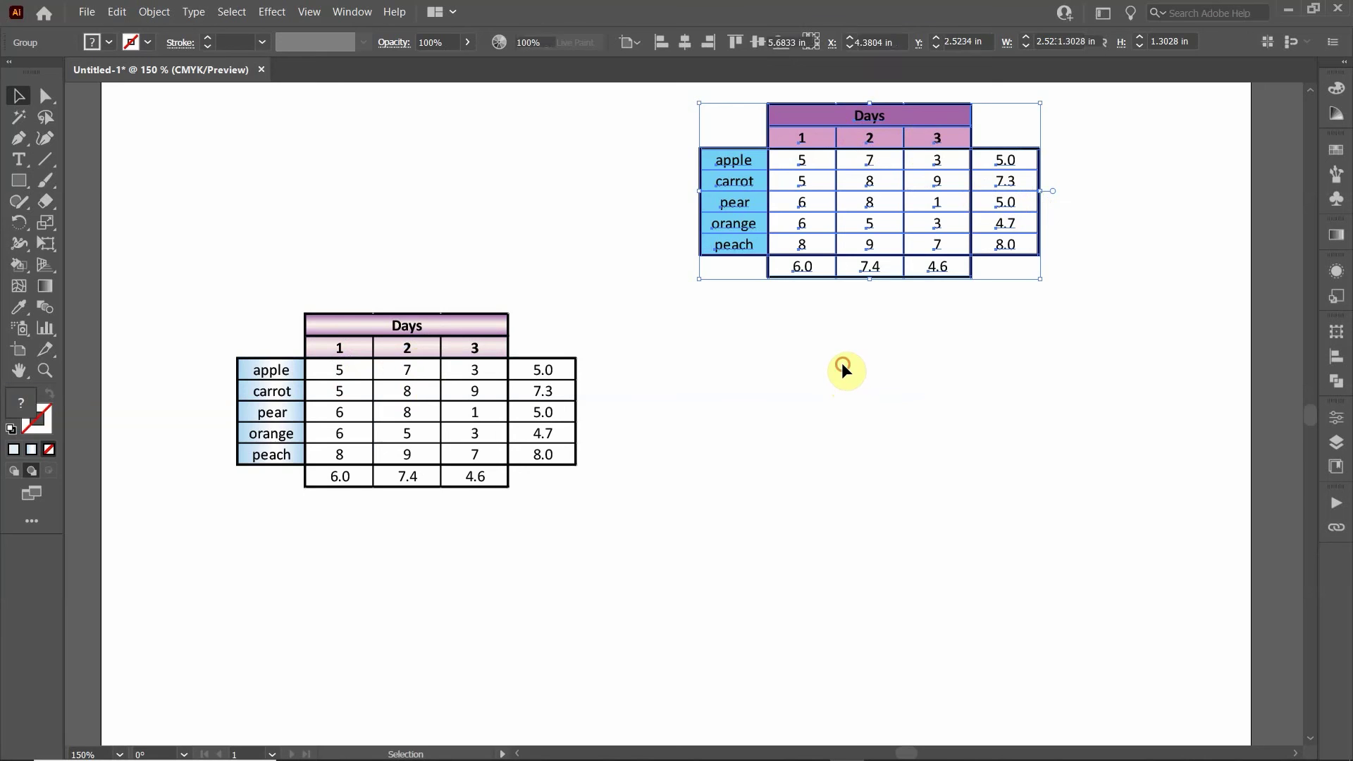
pyautogui.click(843, 365)
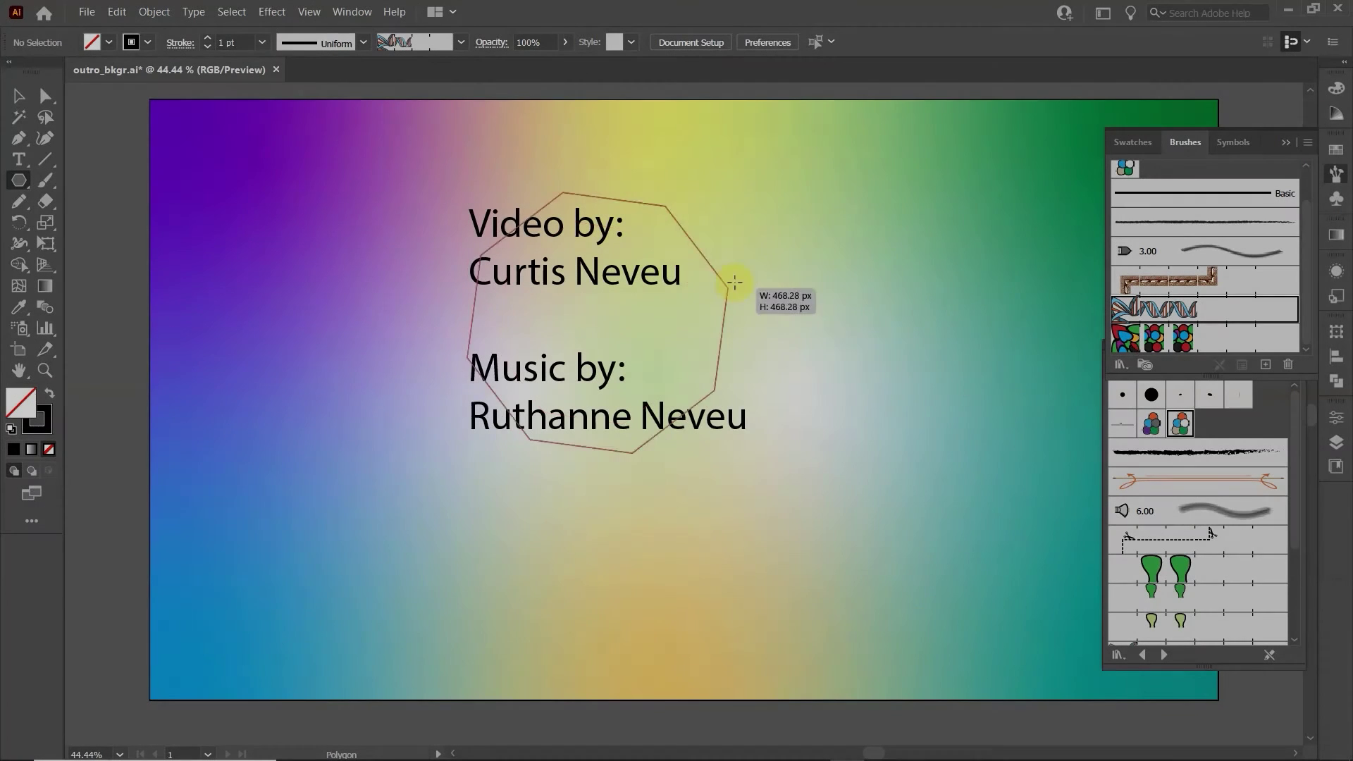
# Step: Draw a large polygon around the credits text and apply the DNA helix pattern brush to its outline
pyautogui.moveTo(734, 281)
pyautogui.mouseDown()
pyautogui.moveTo(792, 226)
pyautogui.moveTo(802, 242)
pyautogui.mouseUp()
pyautogui.click(1210, 309)
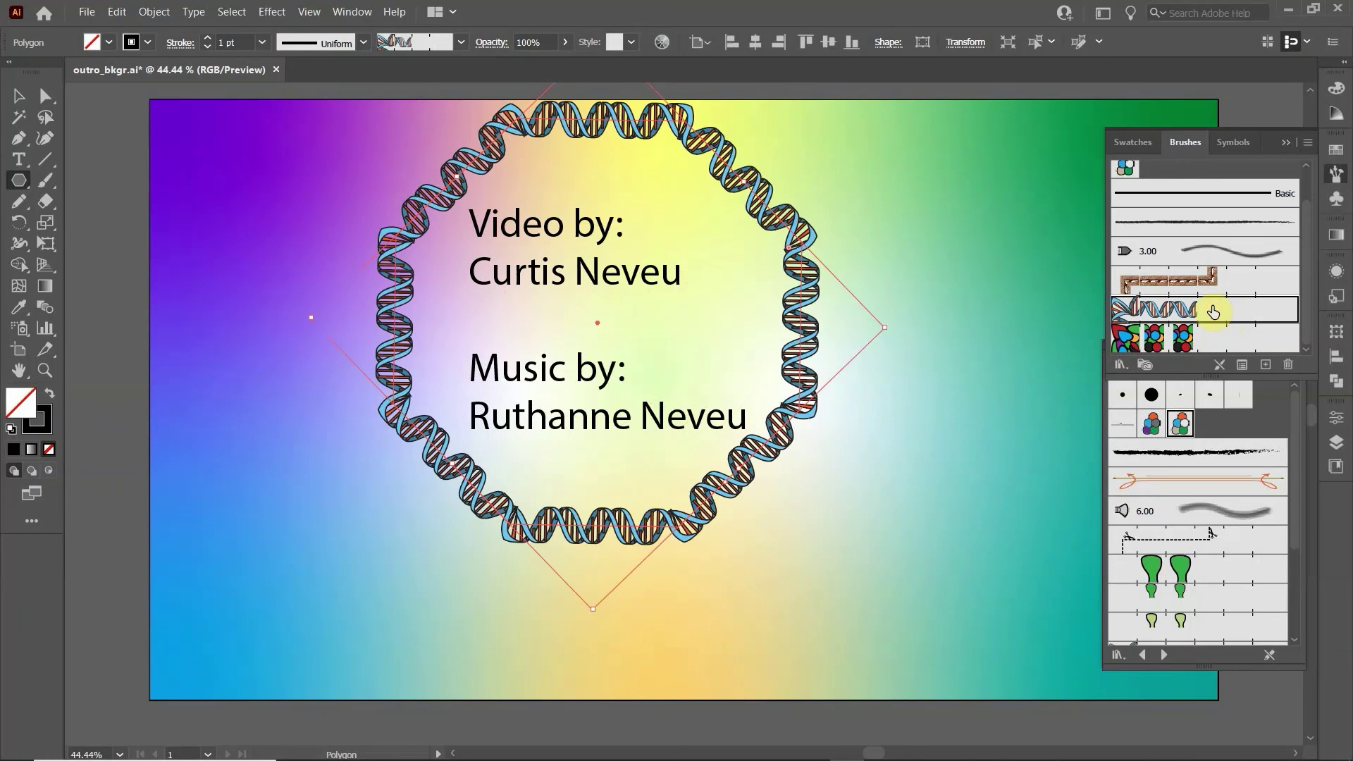